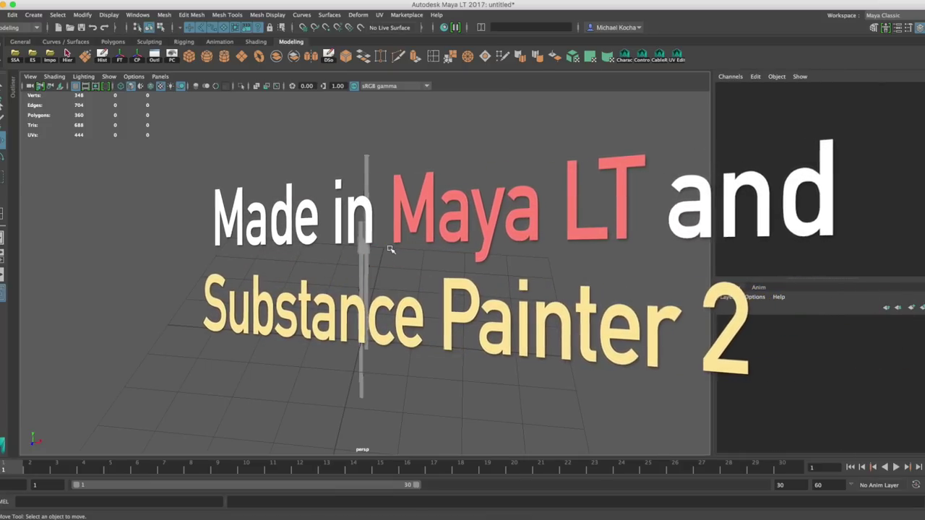
Step: Examine the staff model's two overlapping shafts and the sleeves joining them from several angles
middle_click_drag(376, 224, 373, 184, "alt")
scroll(372, 185, "up", 5)
left_click_drag(371, 186, 383, 204, "alt")
scroll(384, 206, "up", 3)
middle_click_drag(384, 208, 386, 213, "alt")
mouse_move(385, 213)
left_mouse_down("alt")
mouse_move(385, 221)
mouse_move(531, 236)
mouse_move(450, 241)
mouse_move(374, 276)
mouse_move(248, 239)
mouse_move(317, 198)
mouse_move(383, 223)
mouse_move(386, 209)
left_mouse_up("alt")
left_click(385, 209)
scroll(393, 260, "up", 5)
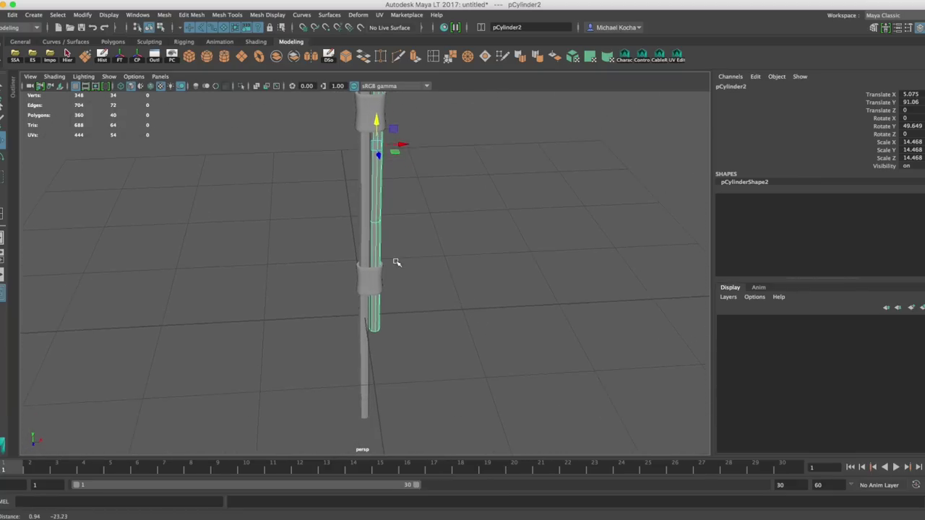
left_click_drag(401, 248, 398, 223, "alt")
middle_click_drag(398, 223, 384, 342, "alt")
scroll(383, 289, "down", 2)
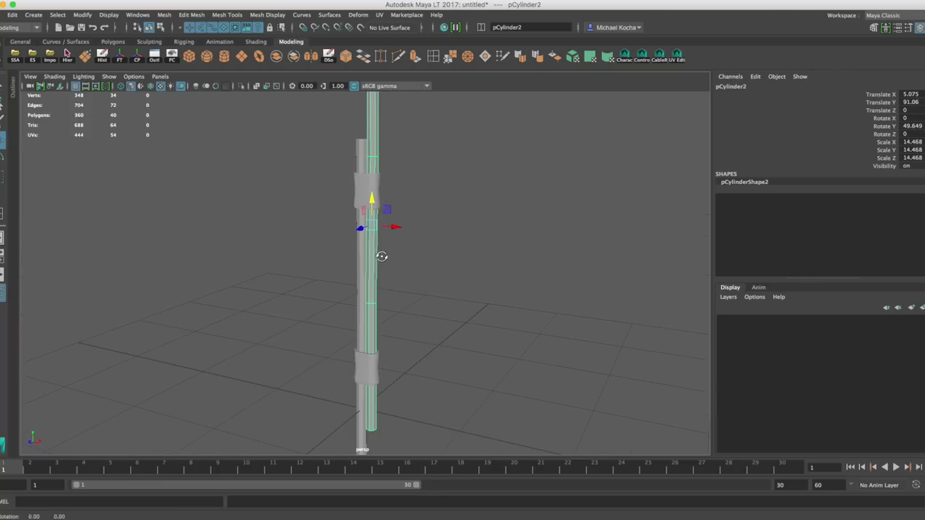
left_click_drag(382, 254, 388, 271, "alt")
scroll(388, 270, "down", 3)
middle_click_drag(388, 270, 381, 287, "alt")
mouse_move(381, 287)
left_mouse_down("alt")
mouse_move(396, 281)
mouse_move(392, 289)
left_mouse_up("alt")
right_click_drag(392, 289, 416, 221, "alt")
middle_click_drag(416, 221, 421, 262, "alt")
left_click_drag(421, 263, 278, 260, "alt")
left_click(374, 243)
left_click_drag(373, 244, 215, 358, "alt")
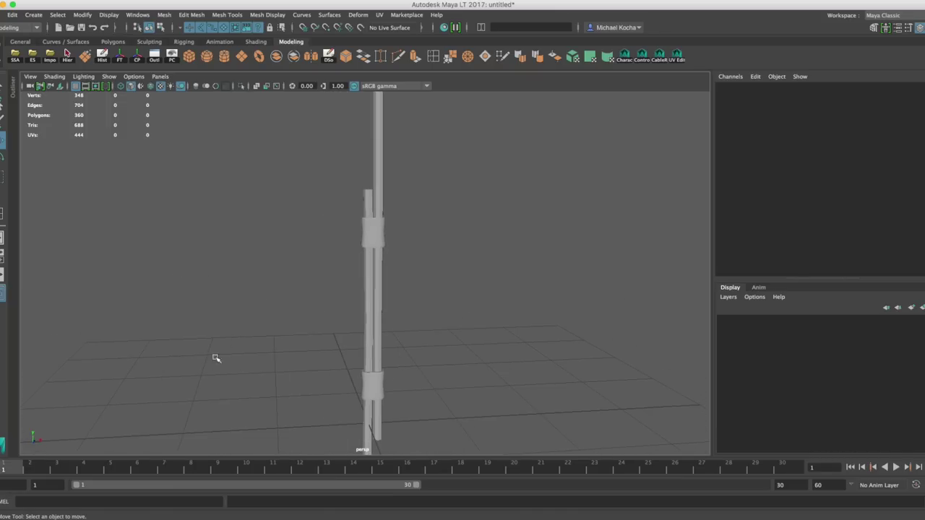
Step: Inspect the upper and lower pipe sleeves and the ends of the shafts up close
left_click(372, 239)
key("f")
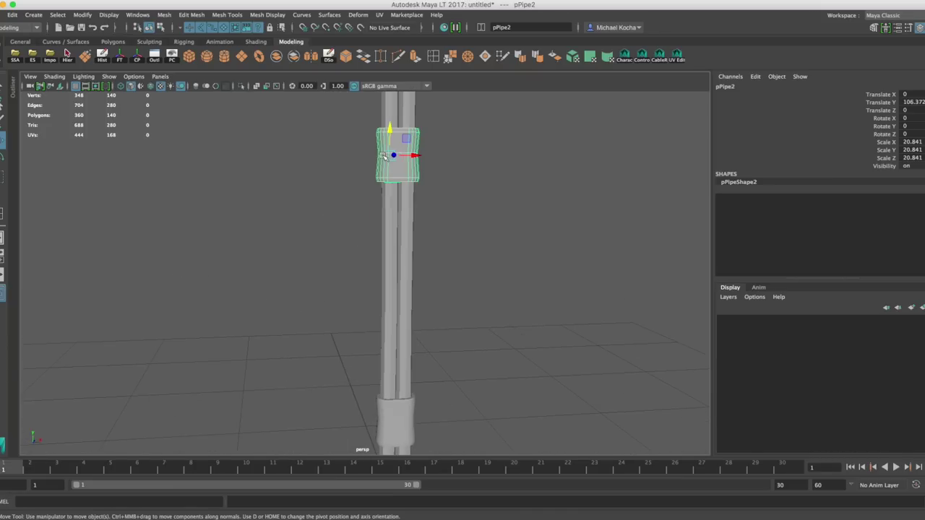
left_click_drag(367, 259, 373, 221, "alt")
scroll(373, 221, "down", 10)
middle_click_drag(393, 318, 386, 256, "alt")
left_click(388, 259)
left_click_drag(390, 262, 383, 235, "alt")
middle_click_drag(383, 235, 383, 245, "alt")
scroll(382, 254, "up", 3)
left_click(366, 297)
middle_click_drag(378, 301, 378, 235, "alt")
scroll(378, 236, "up", 10)
left_click_drag(371, 202, 393, 188, "alt")
left_click(31, 15)
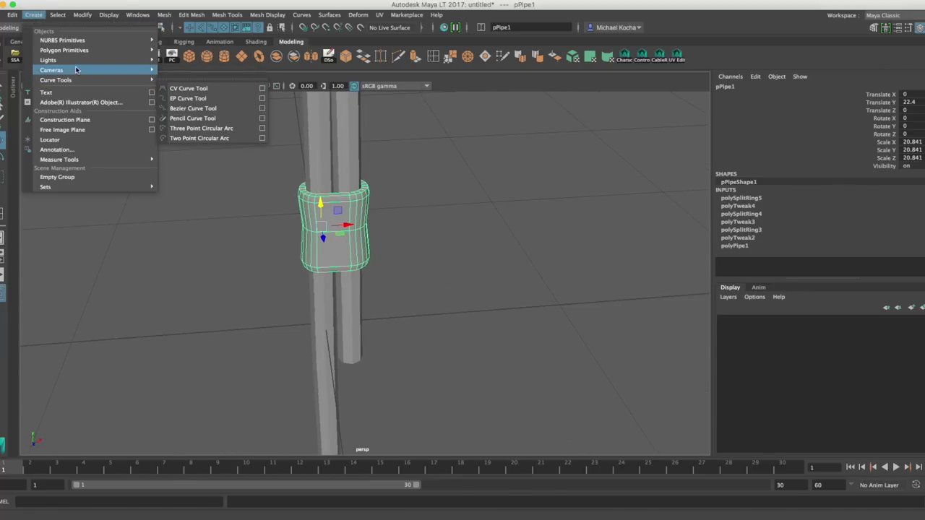
mouse_move(112, 50)
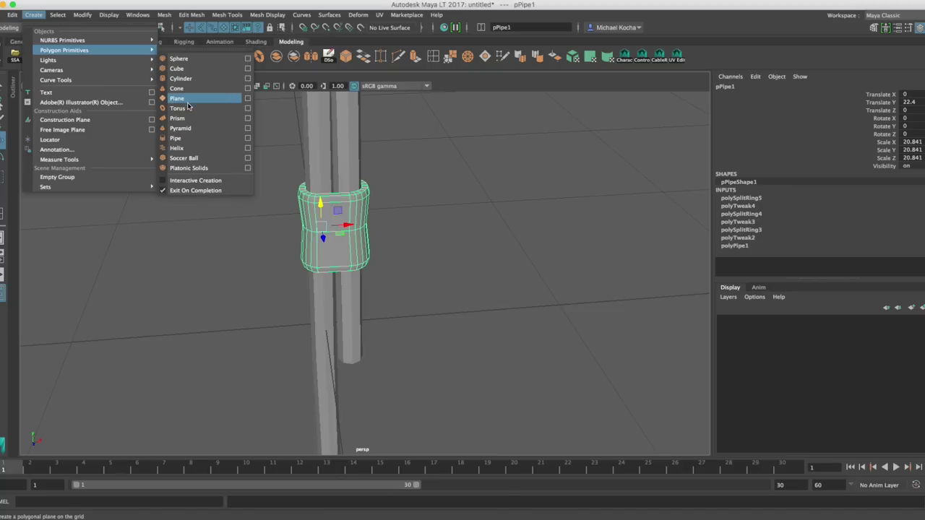
left_click(378, 181)
Step: Examine how the two pipe sleeves wrap around the pair of shafts
left_click_drag(379, 181, 359, 214, "alt")
scroll(344, 204, "up", 3)
scroll(359, 213, "down", 6)
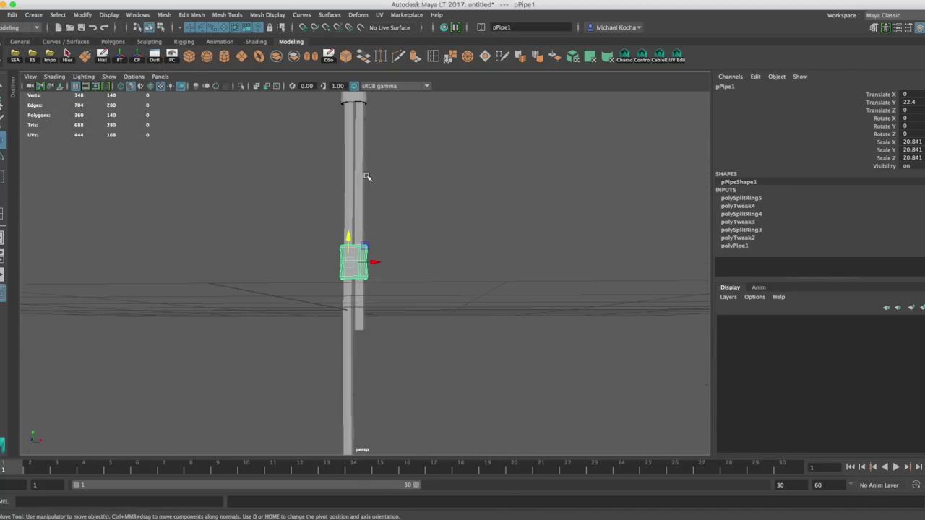
left_click(374, 186)
mouse_move(375, 189)
left_mouse_down("alt")
mouse_move(378, 253)
mouse_move(359, 221)
mouse_move(355, 242)
mouse_move(384, 175)
left_mouse_up("alt")
left_click(384, 175)
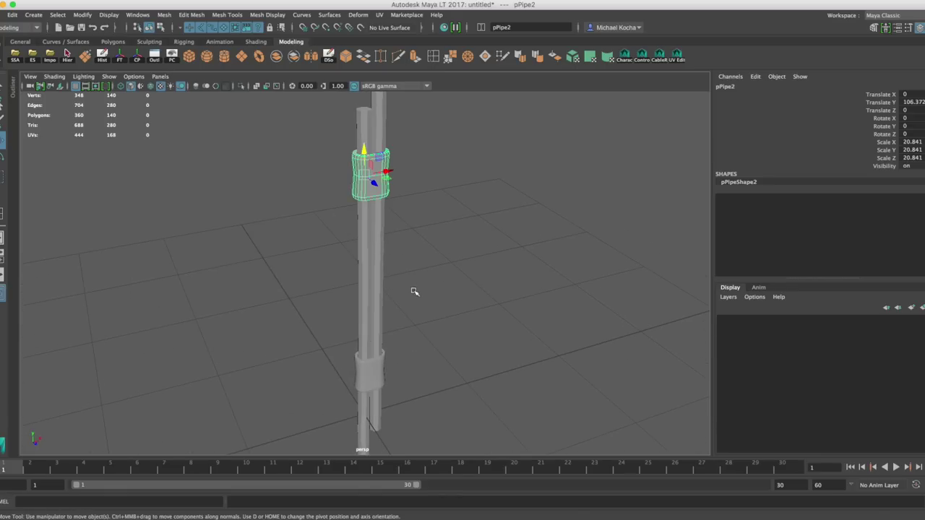
left_click(377, 367)
left_click(380, 189)
left_click_drag(413, 185, 394, 240, "alt")
left_click(394, 240)
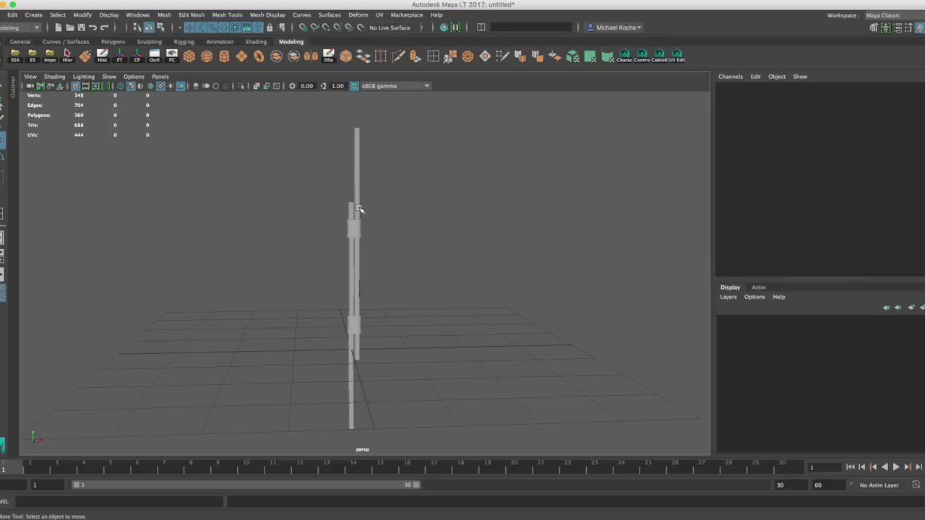
Step: Select both shafts and both sleeves, freeze their transformations, and clear the selection
mouse_move(375, 220)
left_mouse_down("alt")
mouse_move(358, 226)
mouse_move(378, 230)
left_mouse_up("alt")
middle_click_drag(378, 230, 382, 223, "alt")
left_click(365, 225)
left_click(386, 122)
left_click_drag(387, 111, 316, 428)
left_click_drag(392, 325, 382, 192, "alt")
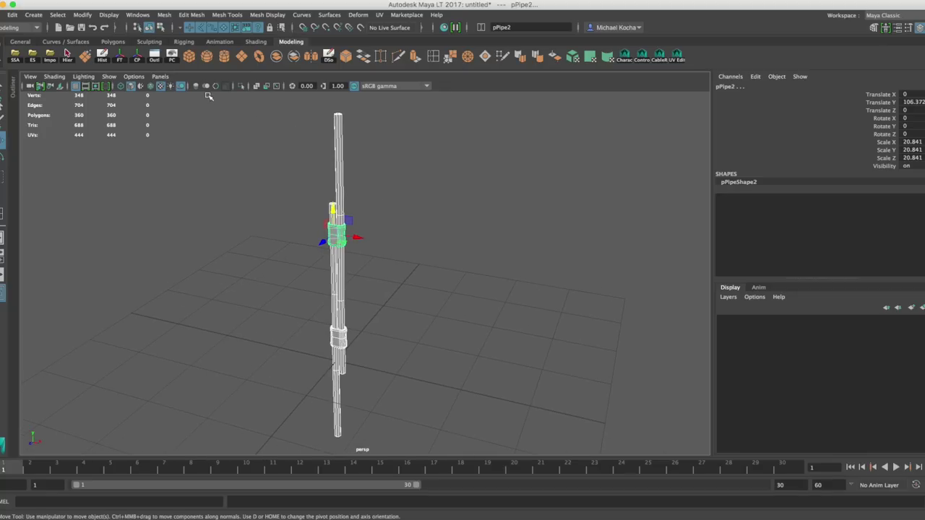
left_click(125, 60)
middle_click_drag(318, 217, 328, 192, "alt")
left_click_drag(328, 192, 393, 186, "alt")
left_click(412, 213)
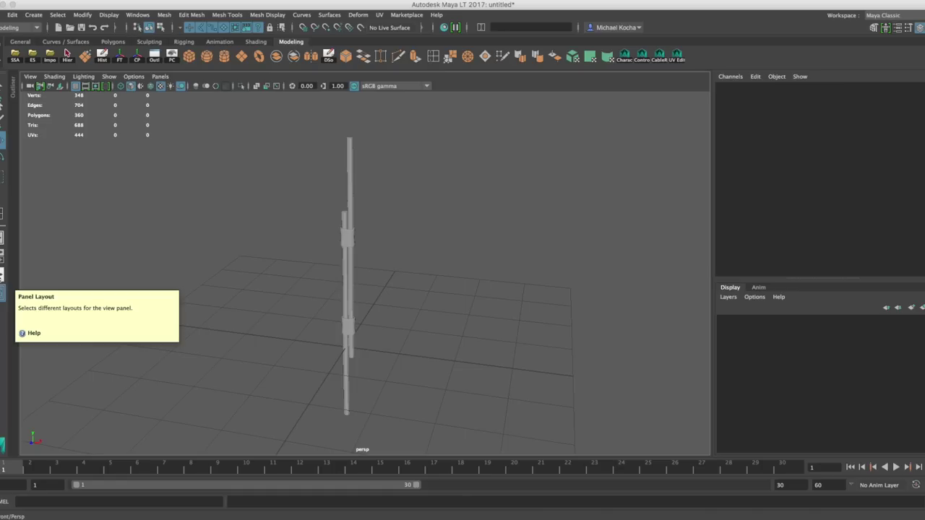
Step: Switch the workspace to two side-by-side views, front and perspective, with the whole staff in view
left_click(2, 276)
scroll(279, 248, "down", 10)
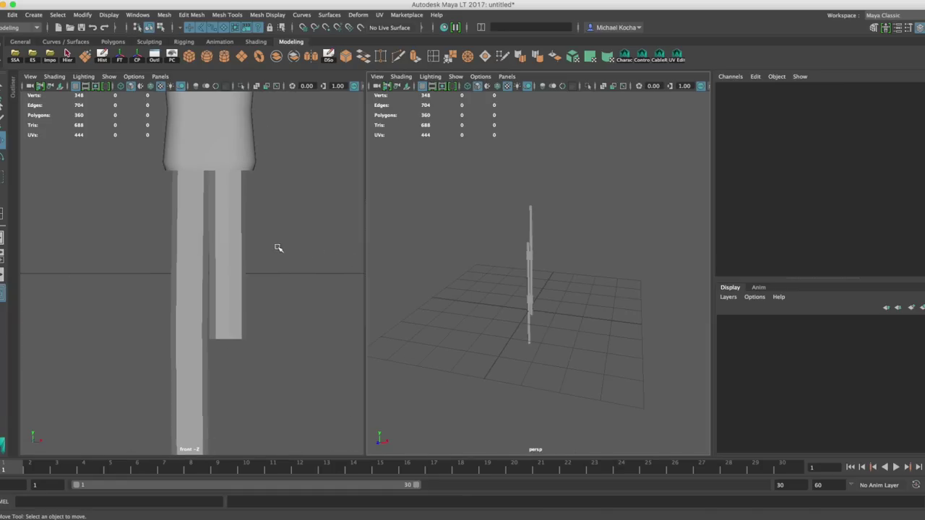
left_click_drag(221, 331, 225, 335, "alt")
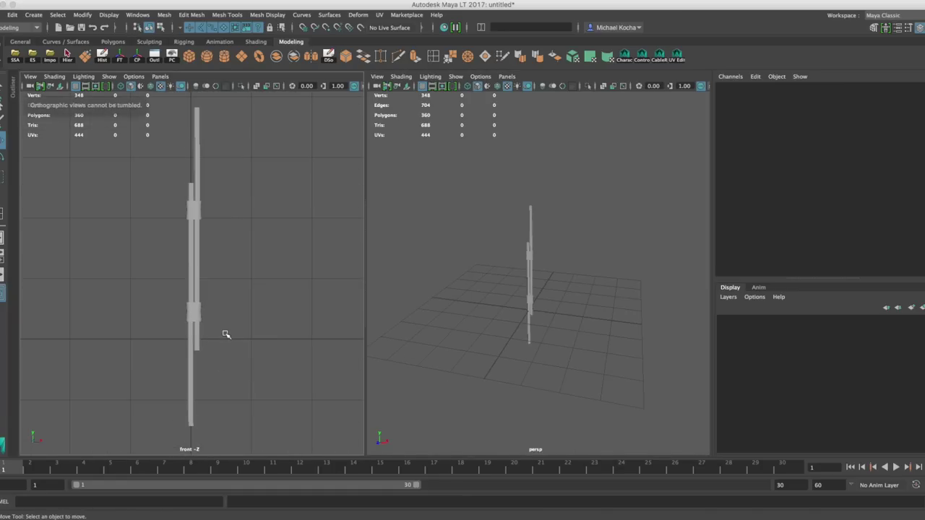
Step: Change the front view to the perspective camera and frame the whole staff
left_click(159, 76)
mouse_move(179, 90)
left_click(272, 89)
left_click_drag(248, 208, 217, 222, "alt")
scroll(215, 237, "up", 10)
scroll(549, 221, "down", 3)
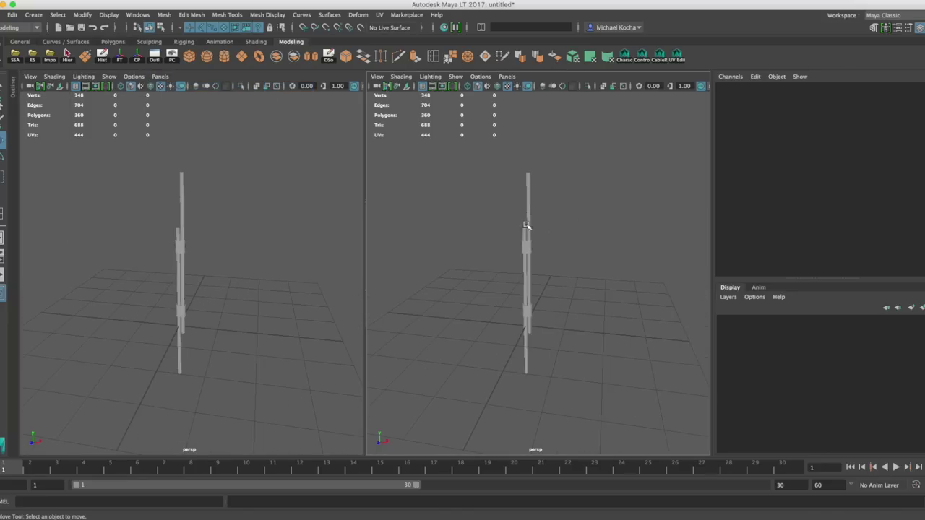
scroll(342, 235, "up", 3)
scroll(438, 237, "down", 3)
Step: Replace the second perspective view with the UV Editor and frame its grid
left_click(510, 78)
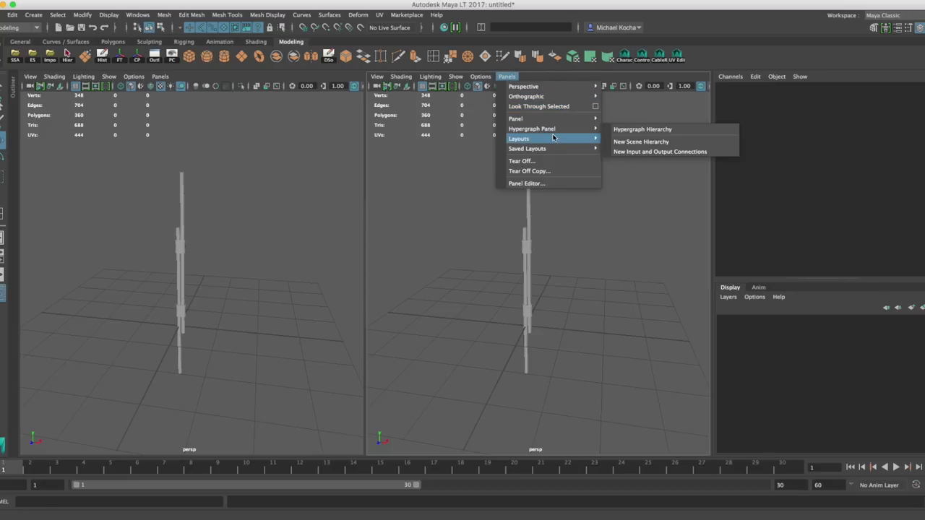
mouse_move(553, 137)
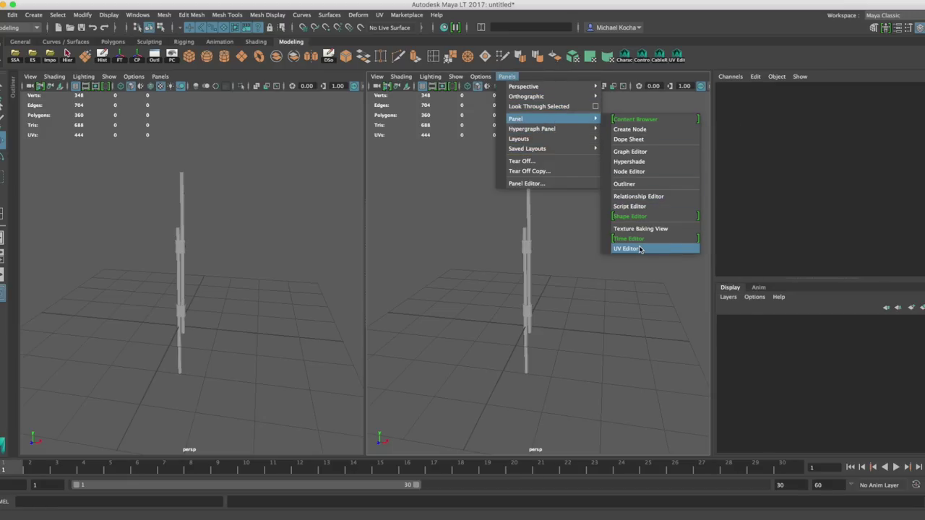
left_click(641, 249)
scroll(549, 225, "down", 6)
middle_click_drag(548, 230, 544, 209, "alt")
scroll(545, 226, "up", 2)
scroll(542, 217, "down", 5)
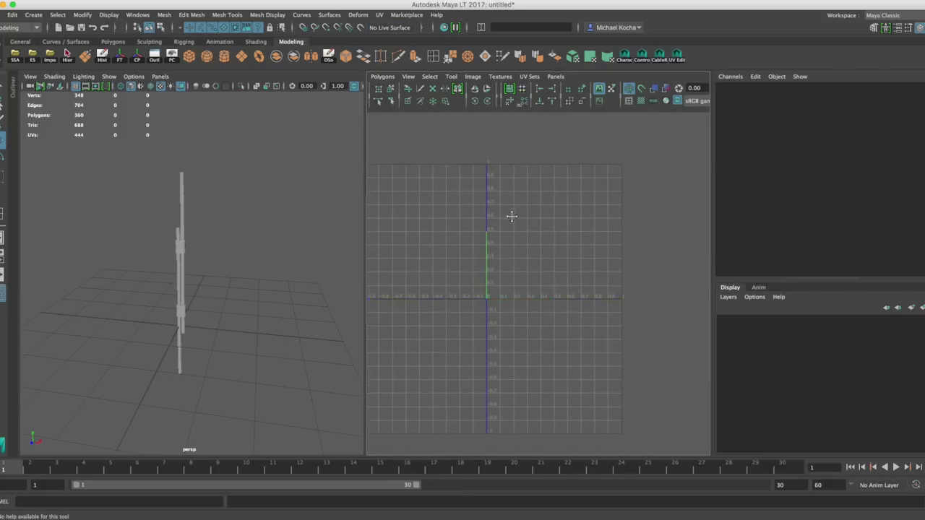
scroll(527, 212, "up", 2)
middle_click_drag(526, 212, 546, 206, "alt")
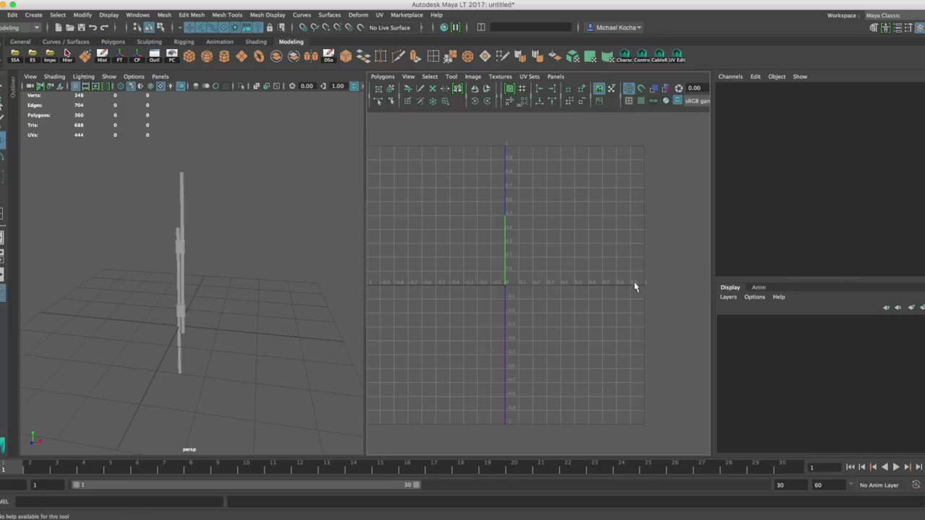
Step: Examine the UV grid around the origin and its positive 0 to 1 quadrant
middle_click_drag(539, 235, 550, 270, "alt")
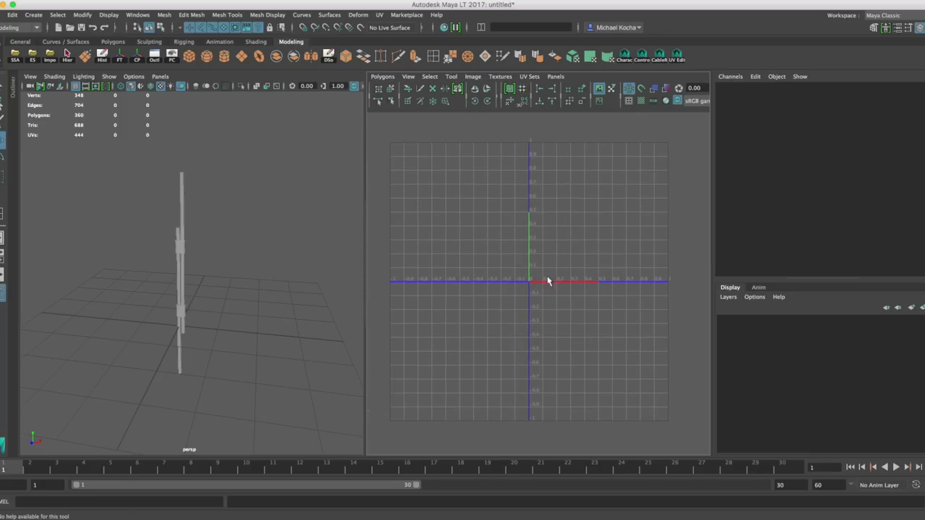
middle_click_drag(579, 199, 565, 224, "alt")
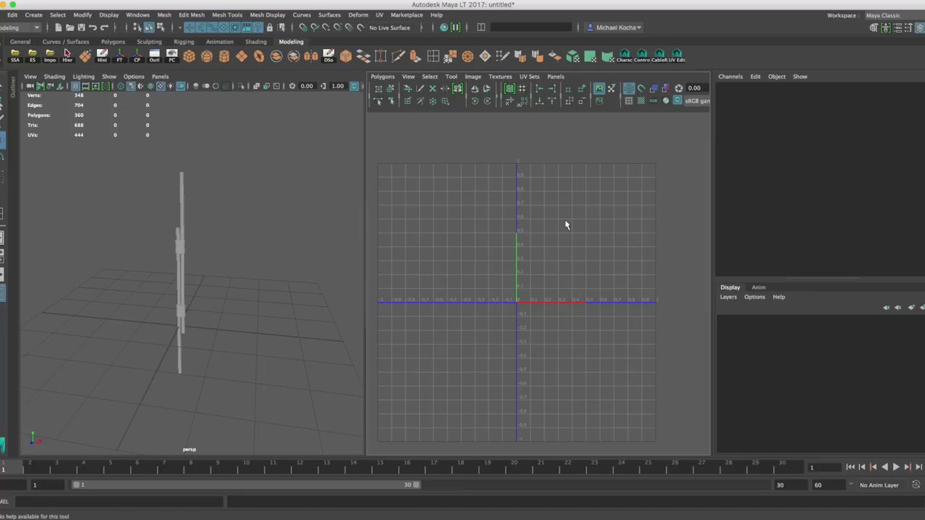
middle_click_drag(567, 220, 570, 220, "alt")
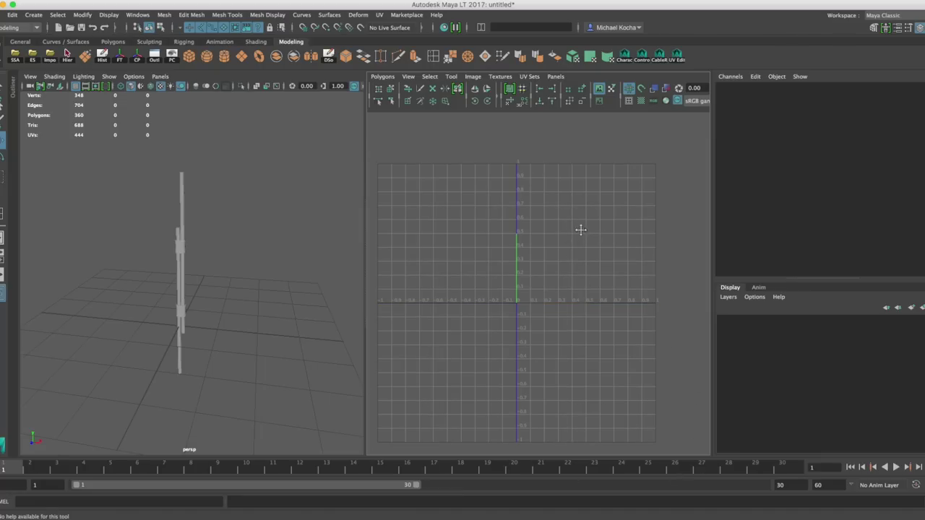
middle_click_drag(581, 230, 553, 253, "alt")
right_click_drag(552, 253, 560, 241, "alt")
middle_click_drag(560, 240, 533, 269, "alt")
right_click_drag(533, 270, 590, 268, "alt")
middle_click_drag(575, 257, 575, 265, "alt")
right_click_drag(574, 268, 584, 268, "alt")
middle_click_drag(584, 268, 581, 264, "alt")
right_click_drag(580, 264, 573, 261, "alt")
middle_click_drag(544, 270, 545, 274, "alt")
Step: Select all four staff parts to show their current UVs over the 0 to 1 space
left_click_drag(242, 261, 214, 234, "alt")
scroll(216, 247, "down", 5)
left_click_drag(230, 179, 166, 414)
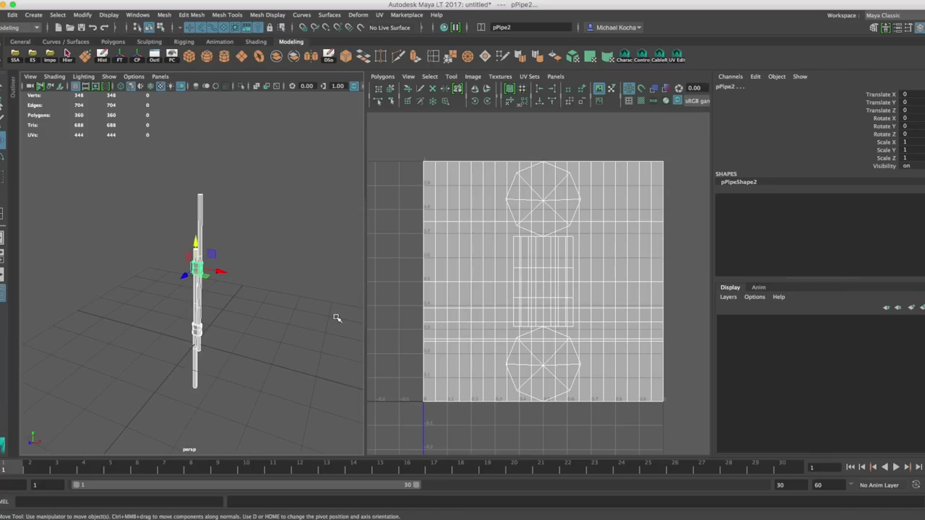
left_click_drag(283, 313, 265, 294, "alt")
scroll(264, 294, "up", 3)
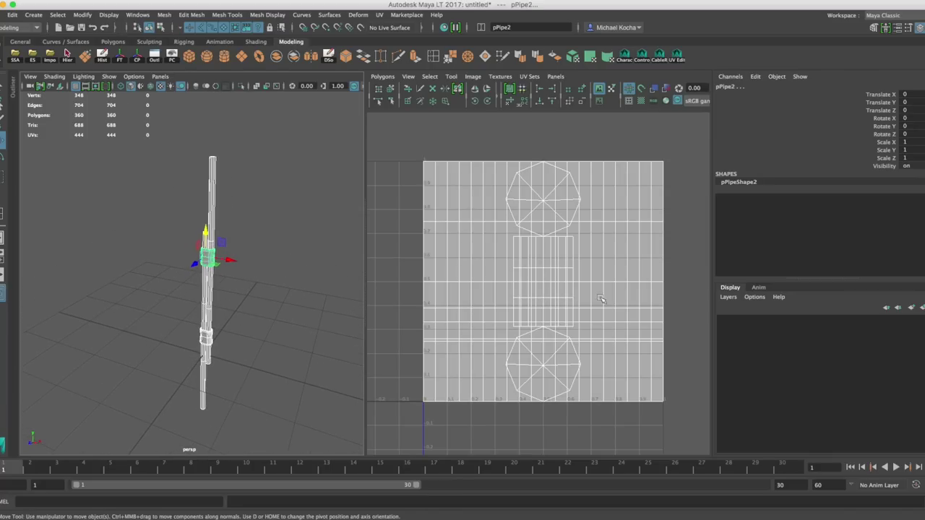
left_click_drag(304, 251, 291, 235, "alt")
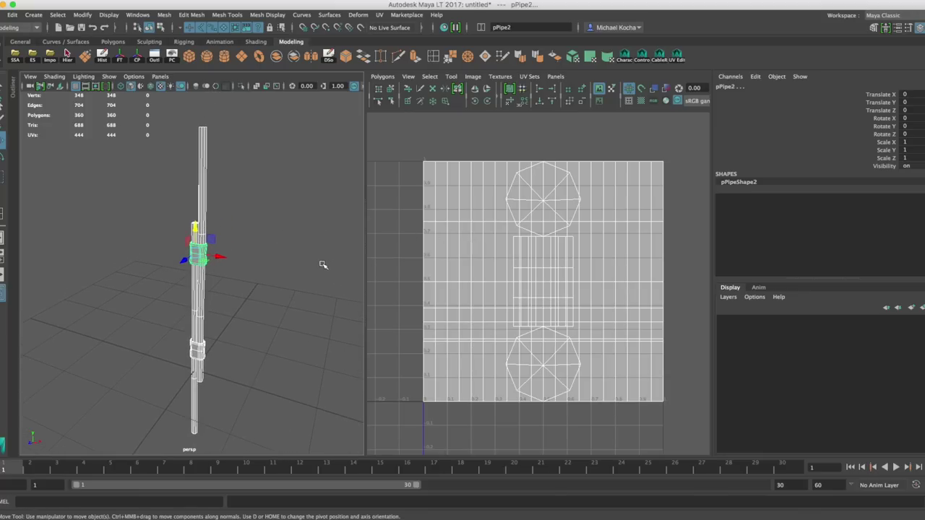
left_click_drag(322, 264, 318, 249, "alt")
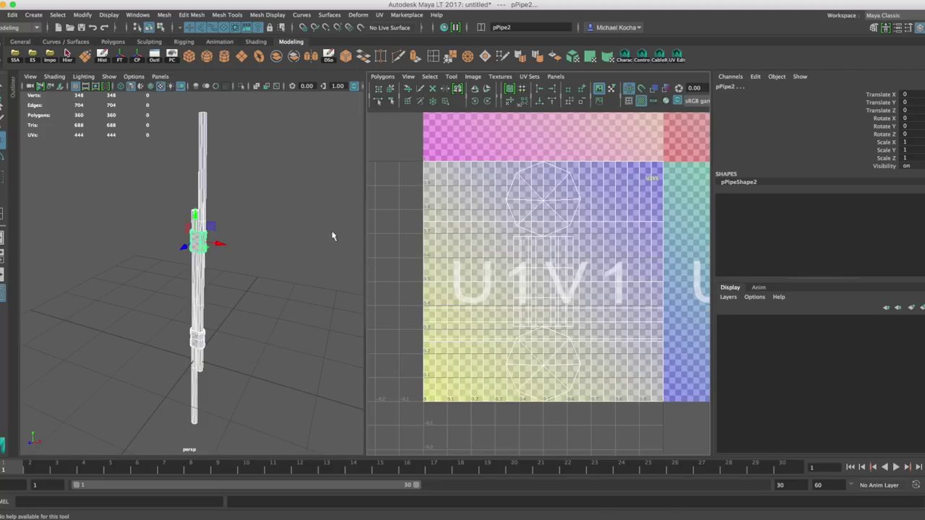
Step: Examine the checker pattern for stretching on the shafts, sleeves and end caps with all parts selected
right_click_drag(234, 243, 299, 258, "alt")
left_click(299, 258)
left_click_drag(218, 252, 242, 229, "alt")
left_click(221, 237)
key("a")
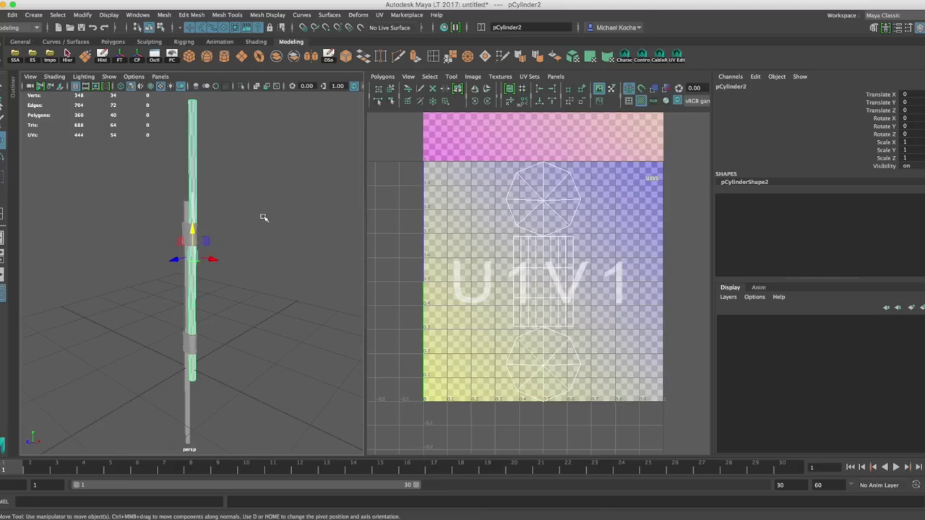
left_click_drag(152, 395, 152, 396)
scroll(224, 253, "up", 5)
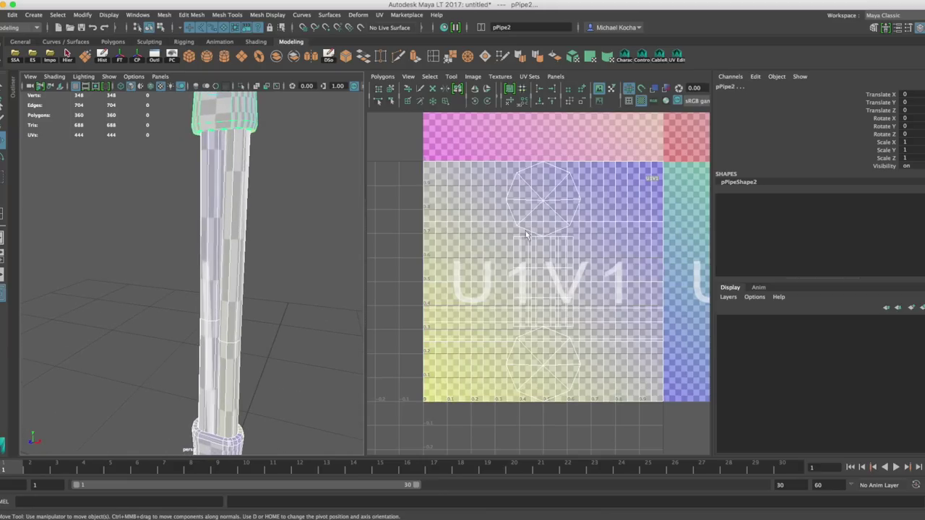
left_click_drag(298, 160, 260, 274, "alt")
scroll(289, 279, "up", 5)
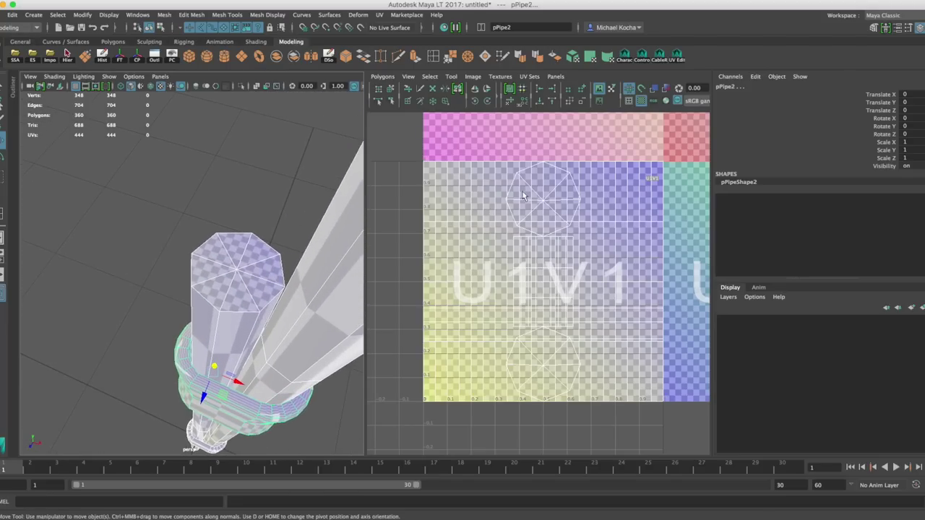
Step: Apply Automatic UV mapping to all the selected staff parts
scroll(264, 281, "down", 10)
left_click_drag(219, 301, 223, 262, "alt")
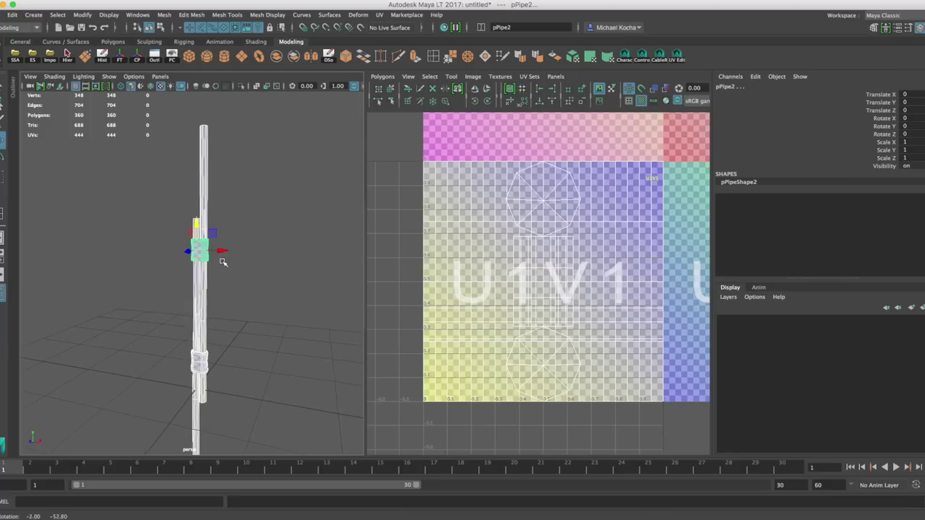
scroll(224, 263, "down", 4)
middle_click_drag(224, 262, 228, 269, "alt")
scroll(225, 277, "up", 5)
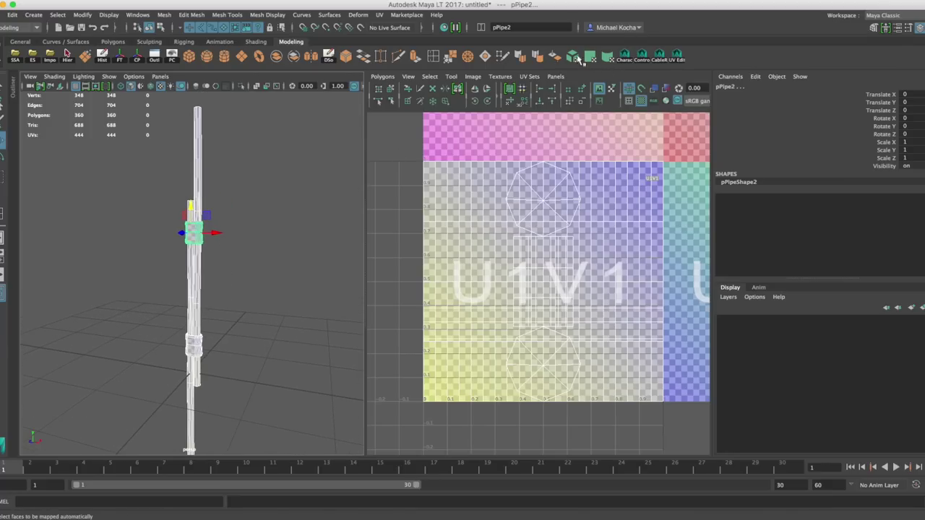
left_click(378, 15)
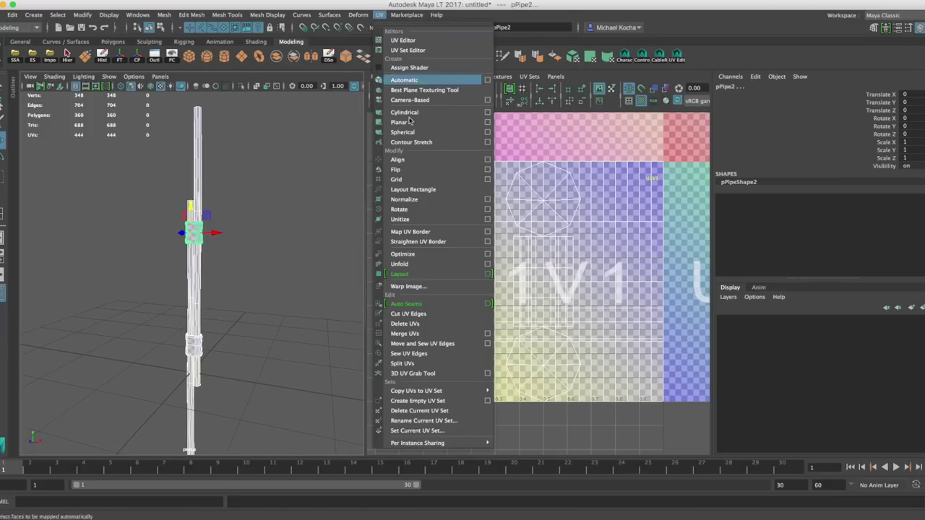
left_click(405, 80)
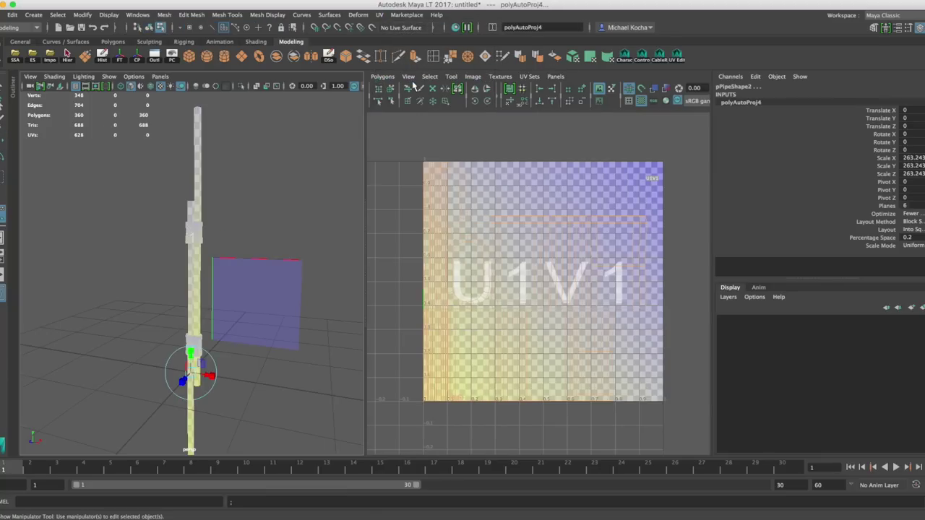
Step: Turn off the checker pattern and the background image display in the UV Editor
left_click(643, 101)
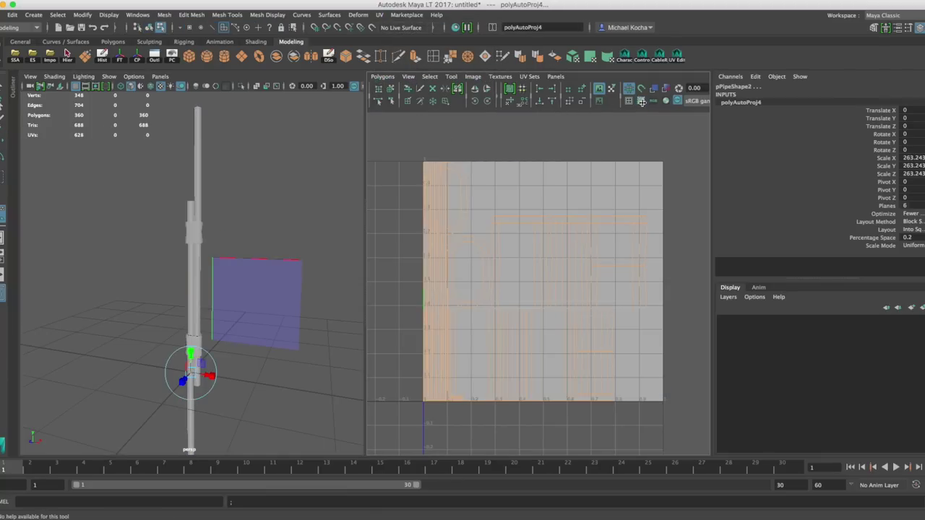
left_click(599, 89)
middle_click_drag(513, 259, 516, 252, "alt")
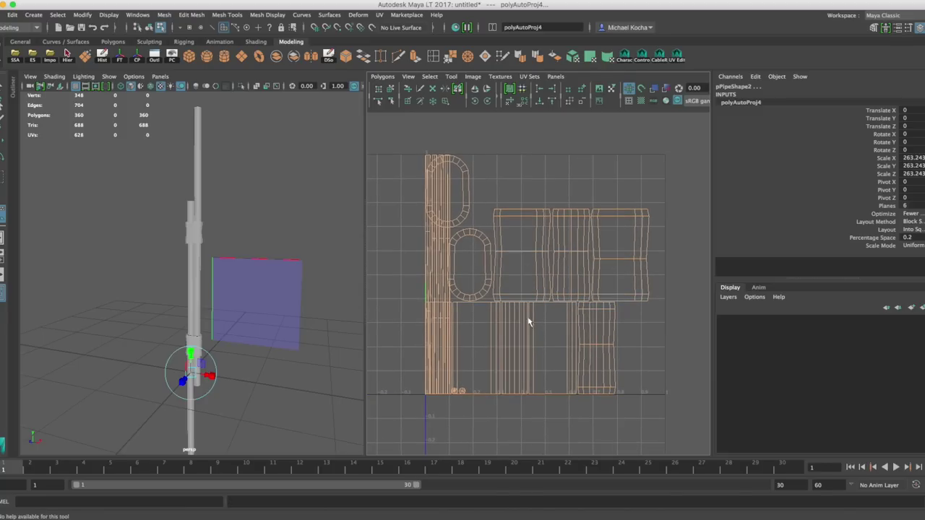
Step: Return to object mode and clear the selection of the staff parts
left_click_drag(242, 224, 215, 198, "alt")
right_click_drag(204, 187, 237, 173)
left_click(241, 158)
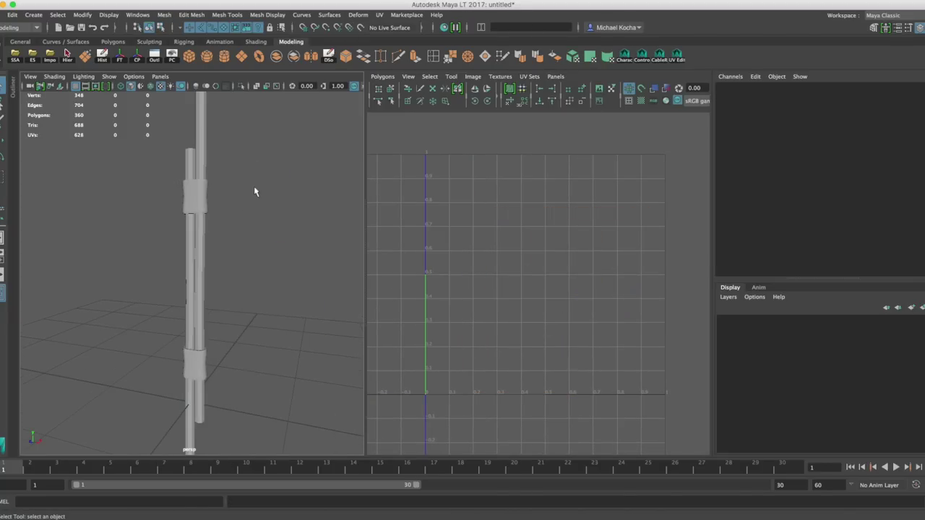
Step: Select all the staff parts and turn on the checker pattern in the UV Editor
left_click_drag(141, 414, 142, 414)
scroll(210, 271, "up", 3)
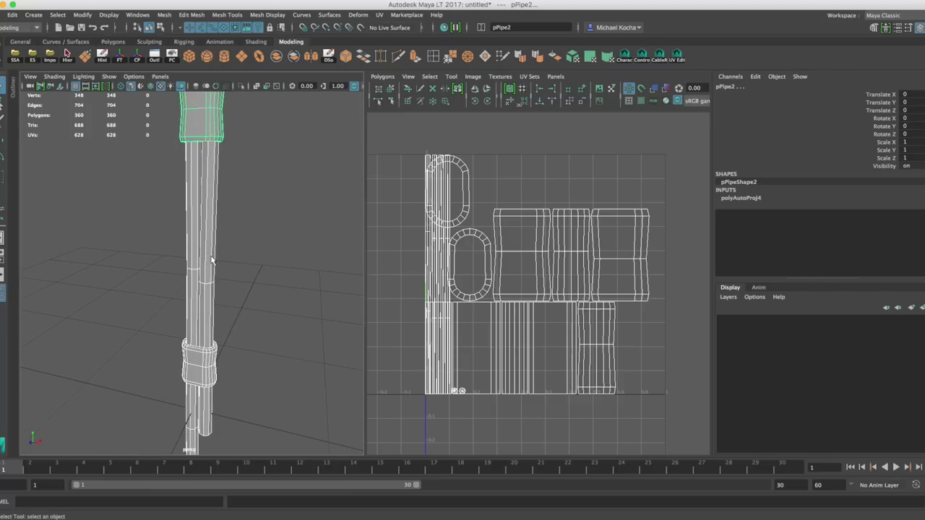
middle_click_drag(232, 259, 222, 288, "alt")
left_click(642, 100)
Step: Examine the checker pattern on the sleeve and shafts for stretching and mismatched square sizes
middle_click_drag(152, 210, 157, 264, "alt")
scroll(204, 216, "up", 5)
middle_click_drag(203, 175, 201, 231, "alt")
scroll(200, 225, "down", 5)
left_click_drag(200, 224, 204, 264, "alt")
scroll(188, 248, "up", 5)
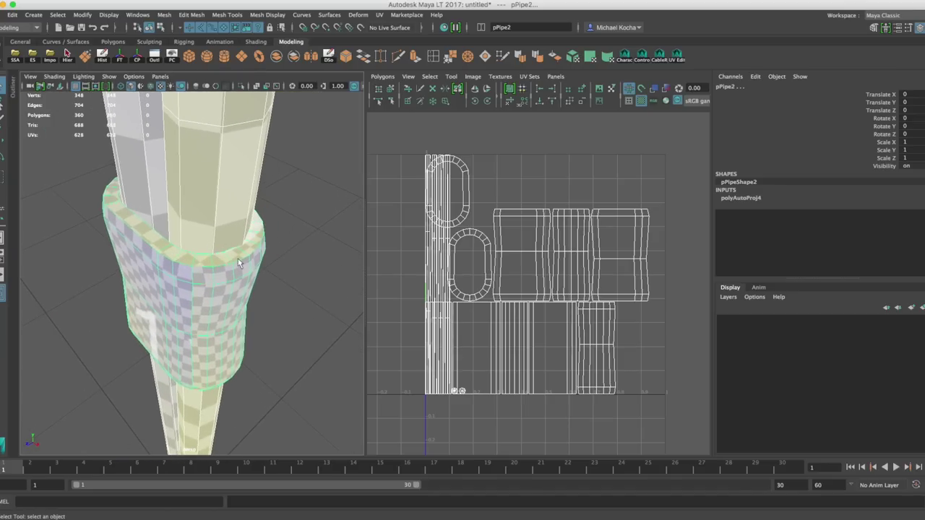
right_click_drag(201, 269, 224, 268, "alt")
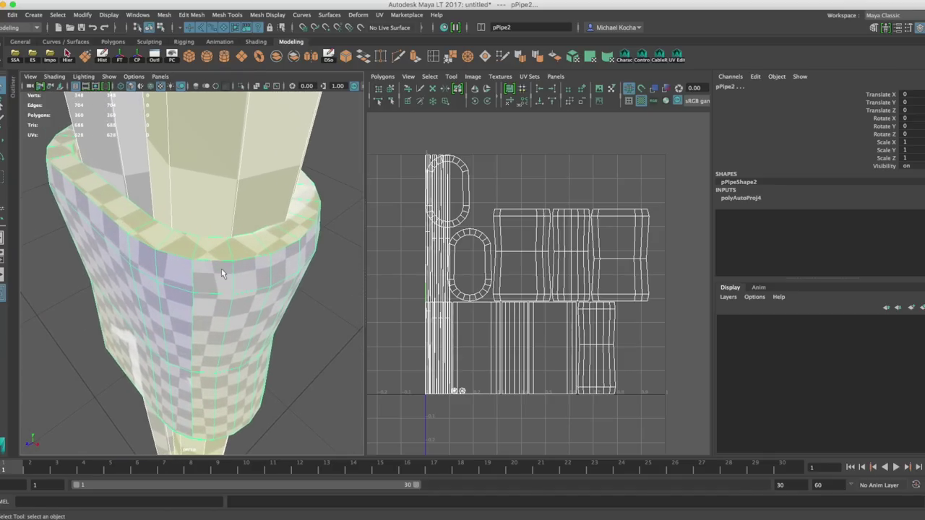
left_click_drag(212, 268, 208, 333, "alt")
scroll(178, 284, "down", 10)
middle_click_drag(209, 333, 241, 272, "alt")
right_click_drag(241, 272, 307, 276, "alt")
left_click_drag(308, 276, 216, 275, "alt")
right_click_drag(215, 275, 345, 285, "alt")
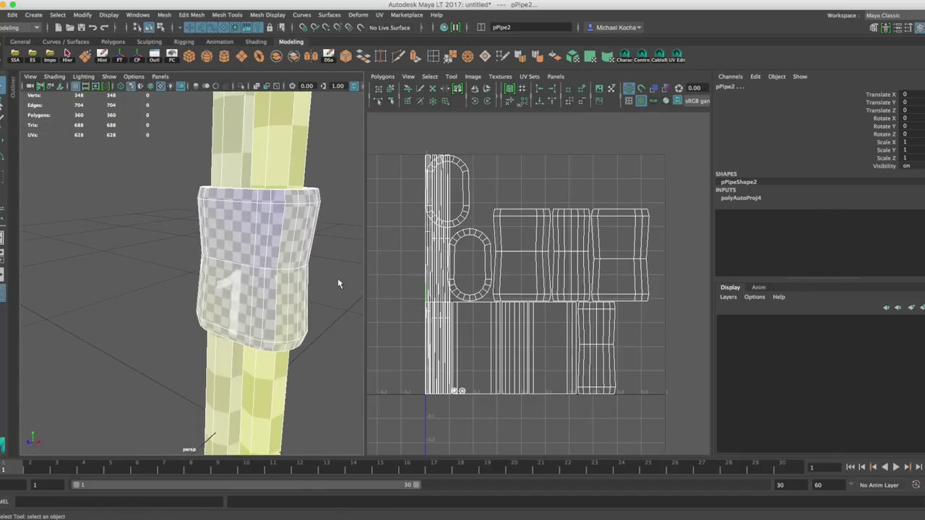
left_click_drag(345, 284, 270, 304, "alt")
middle_click_drag(270, 304, 264, 235, "alt")
left_click_drag(264, 234, 259, 246, "alt")
Step: Select the lower sleeve and check which rim faces the uppermost ring-shaped UV shell covers
left_click(261, 190)
left_click_drag(262, 187, 218, 247, "alt")
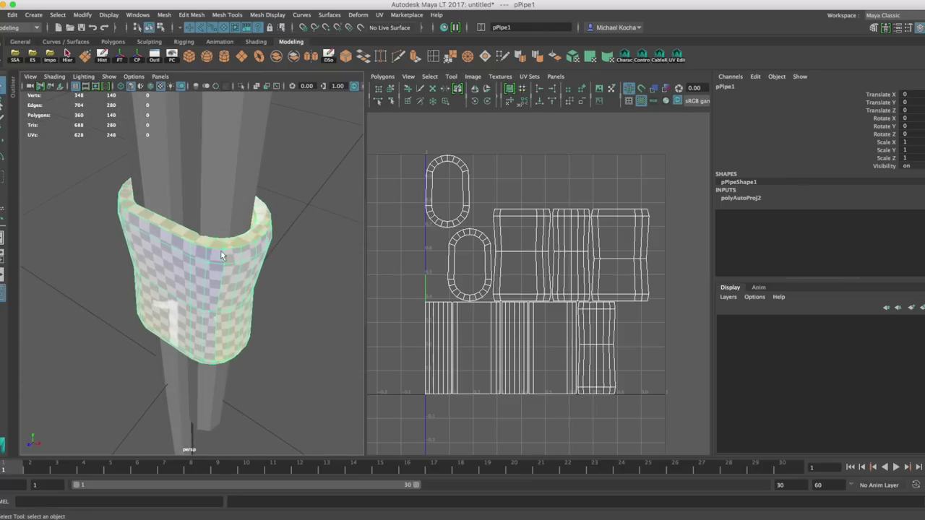
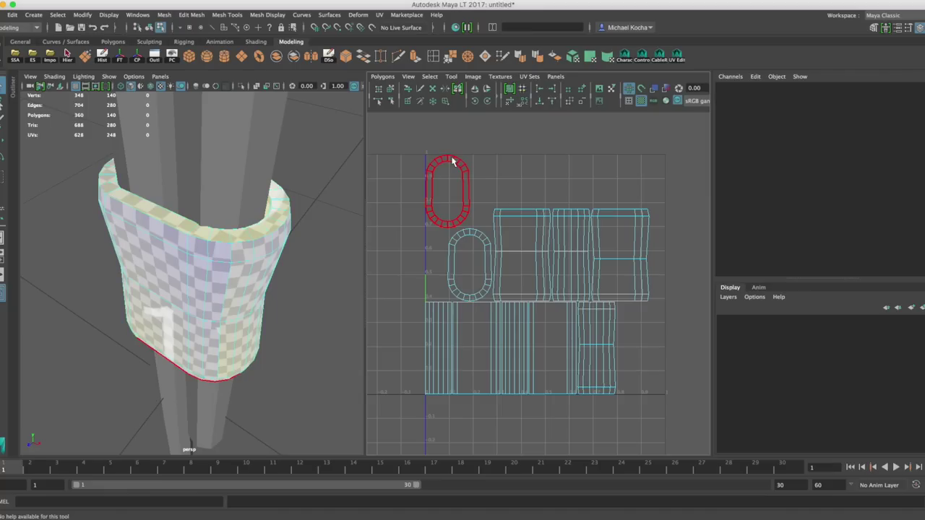
right_click_drag(299, 217, 241, 145, "alt")
middle_click_drag(241, 145, 205, 201, "alt")
scroll(220, 210, "down", 6)
scroll(212, 230, "up", 10)
middle_click_drag(209, 299, 210, 210, "alt")
scroll(211, 210, "up", 2)
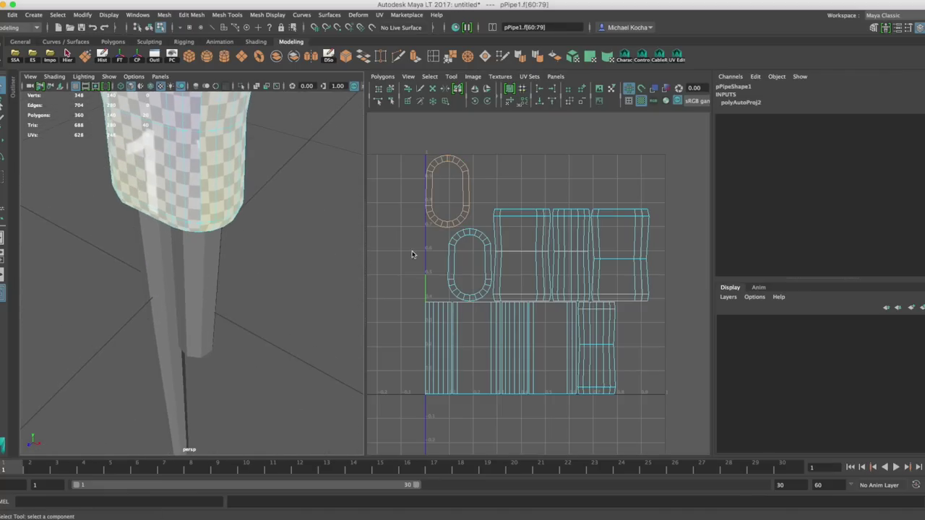
Step: Select the second ring-shaped UV shell and inspect the matching upper rim faces on the lower sleeve
left_click(451, 252)
middle_click_drag(229, 132, 226, 278, "alt")
scroll(230, 245, "up", 3)
middle_click_drag(231, 233, 243, 258, "alt")
left_click(438, 242)
left_click_drag(437, 241, 462, 265)
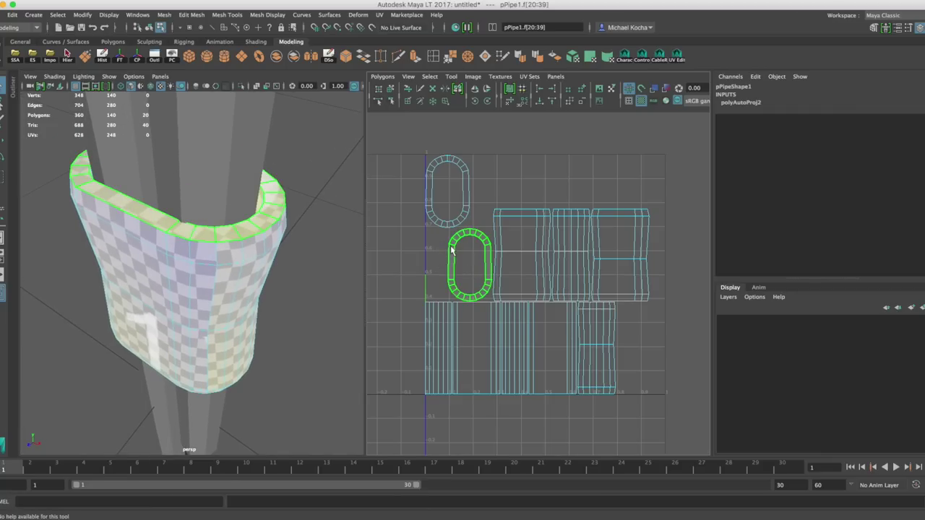
Step: Turn off the checker pattern and check where the upper rim shell's border edges meet the sleeve's outer wall shells
left_click(641, 100)
left_click(426, 234)
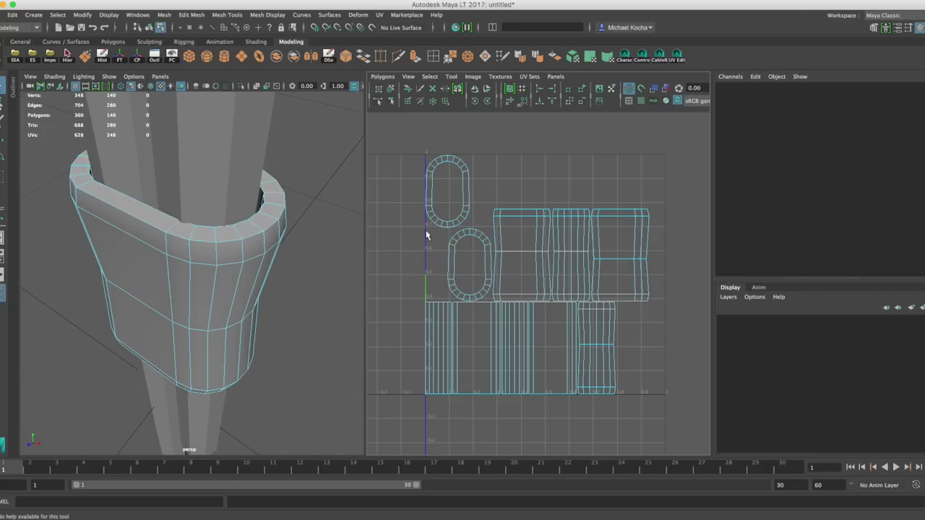
left_click_drag(455, 252, 466, 262)
middle_click_drag(202, 207, 205, 212, "alt")
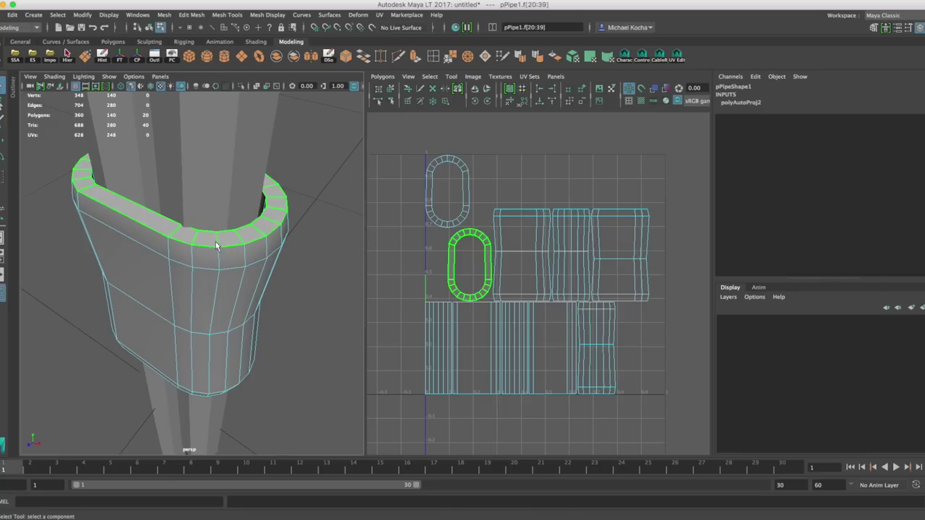
right_click_drag(487, 252, 489, 208)
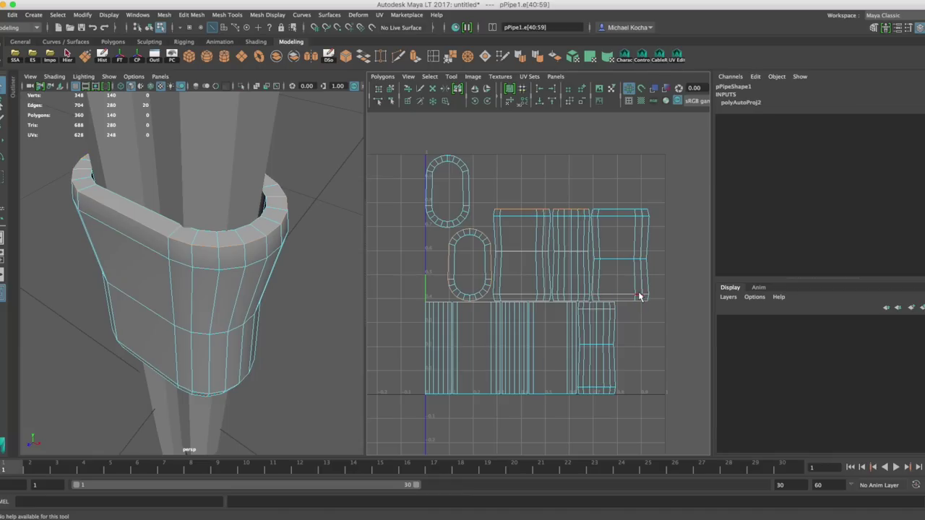
Step: Return to object mode and select the lower sleeve
middle_click_drag(538, 256, 547, 252, "alt")
scroll(216, 250, "down", 5)
right_click_drag(216, 250, 243, 229)
left_click(223, 268)
middle_click_drag(253, 255, 234, 277, "alt")
scroll(235, 277, "down", 10)
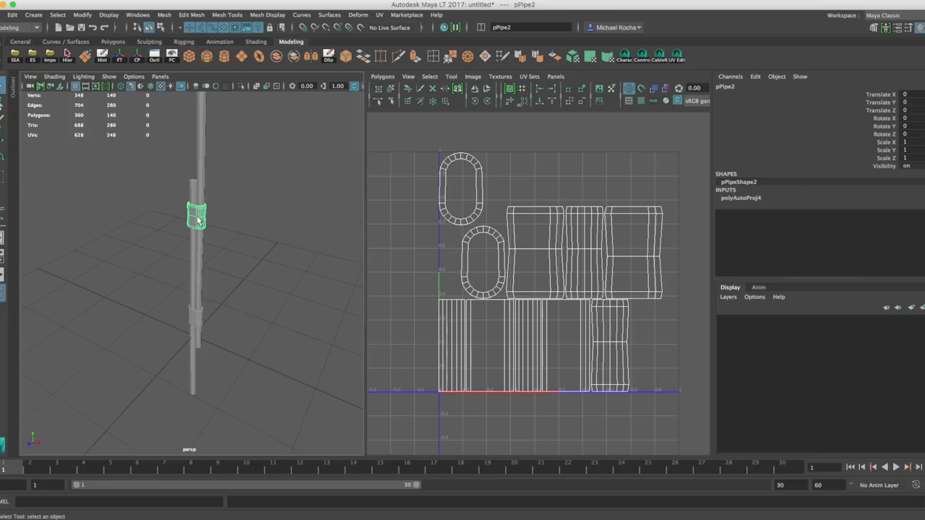
left_click(195, 314)
scroll(203, 291, "up", 5)
middle_click_drag(212, 318, 205, 238, "alt")
left_click(200, 307)
scroll(205, 238, "up", 5)
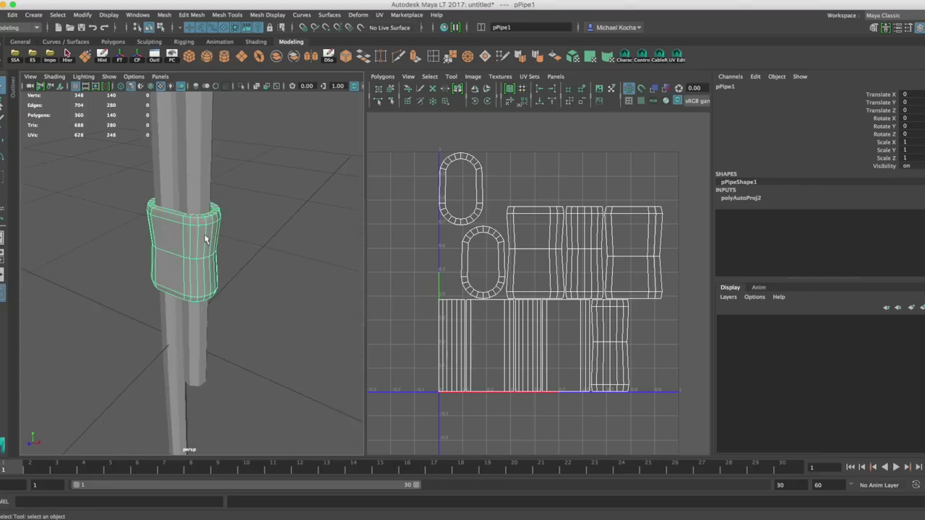
scroll(205, 238, "up", 5)
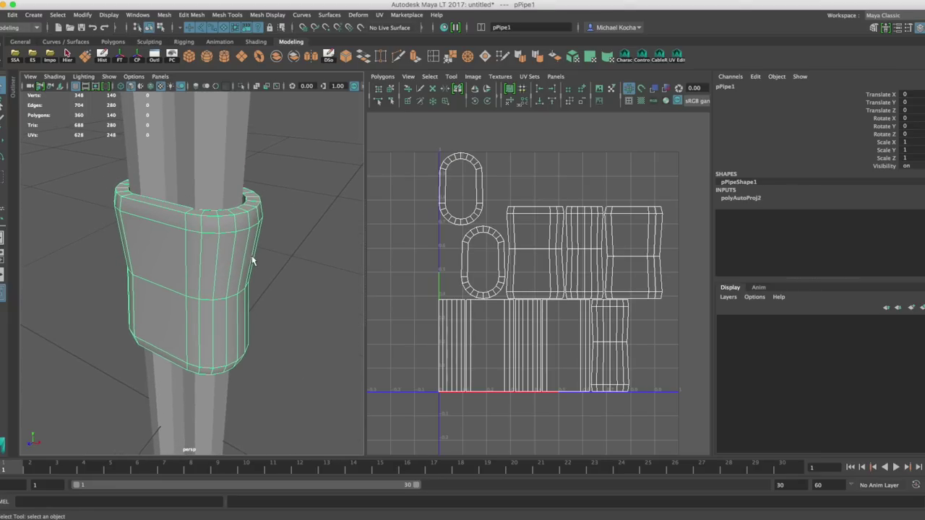
scroll(251, 260, "down", 2)
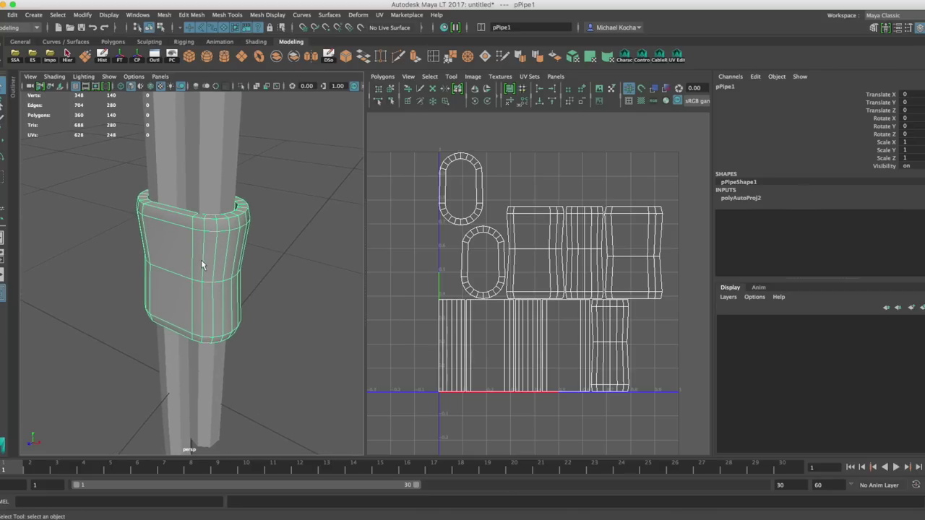
left_click_drag(232, 244, 234, 258, "alt")
right_click_drag(233, 258, 265, 250, "alt")
left_click_drag(265, 249, 271, 257, "alt")
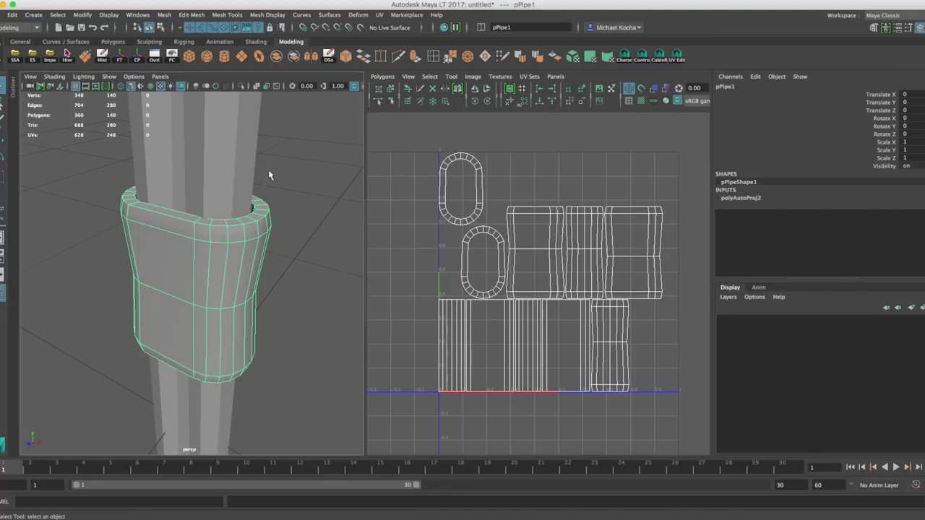
left_click_drag(278, 234, 284, 229, "alt")
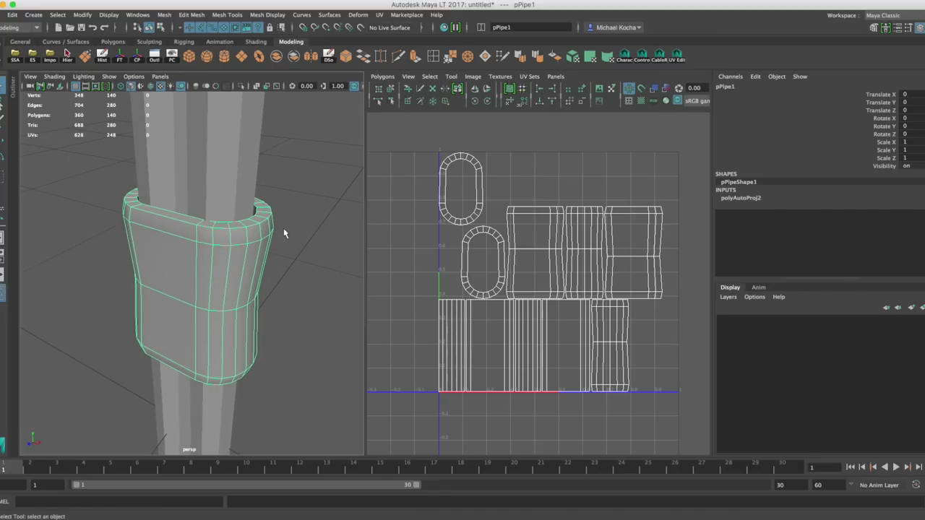
left_click_drag(283, 228, 264, 256, "alt")
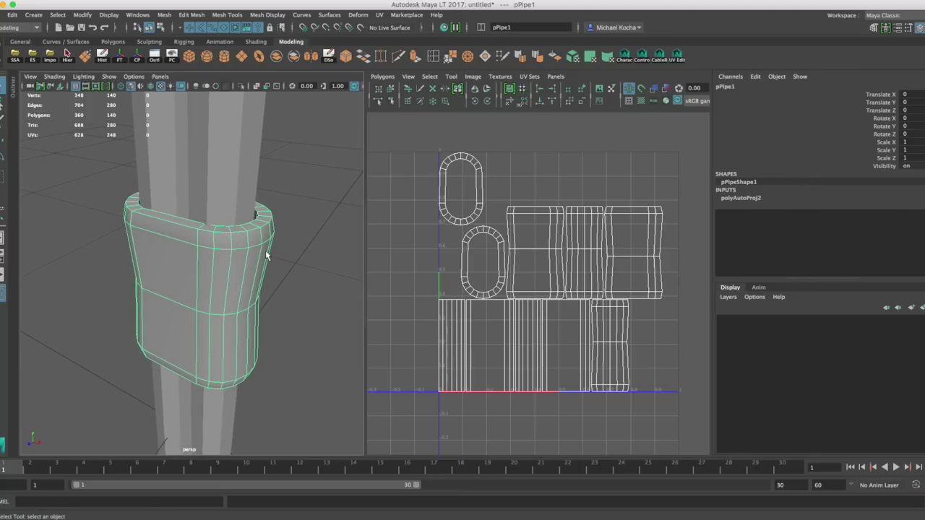
left_click_drag(265, 250, 264, 253, "alt")
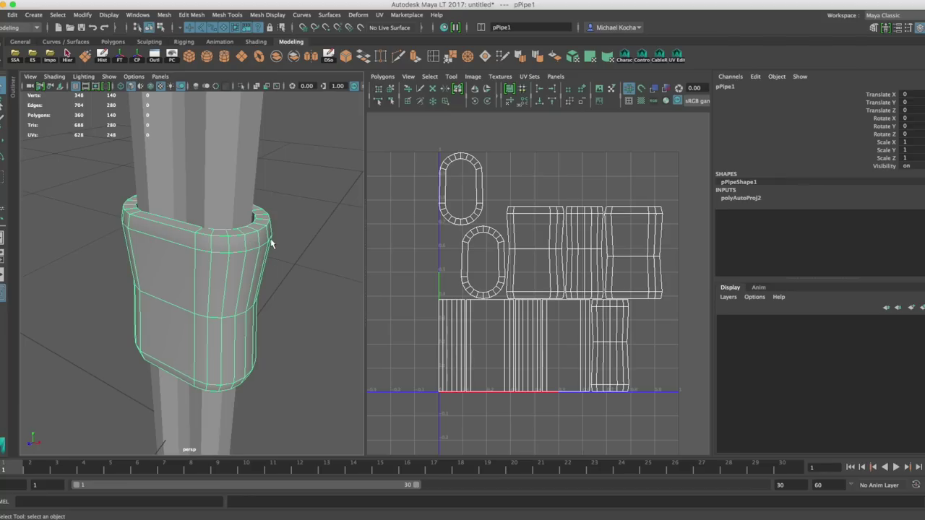
Step: Move and sew the border edges between the outer wall's middle shell and its two wide neighbouring shells
right_click_drag(455, 219, 455, 193)
middle_click_drag(491, 216, 475, 222, "alt")
right_click_drag(475, 223, 559, 237, "alt")
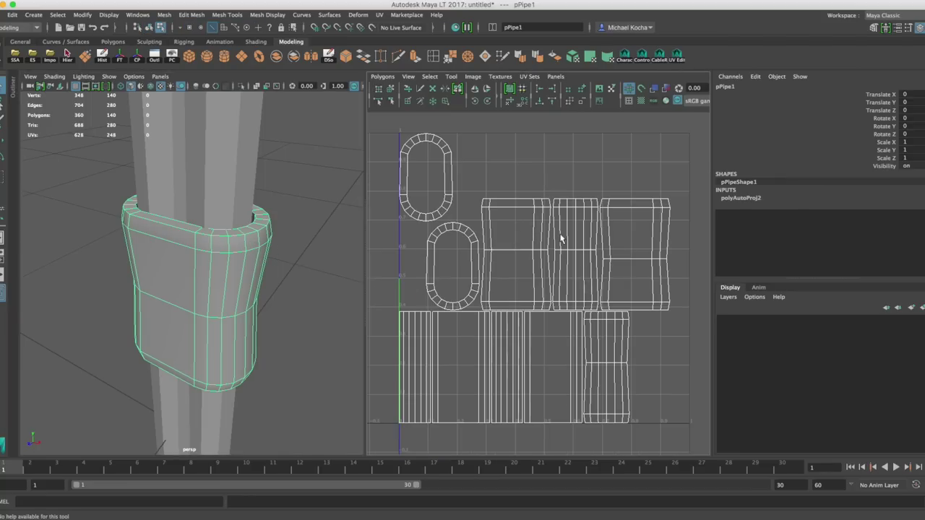
left_click(553, 230)
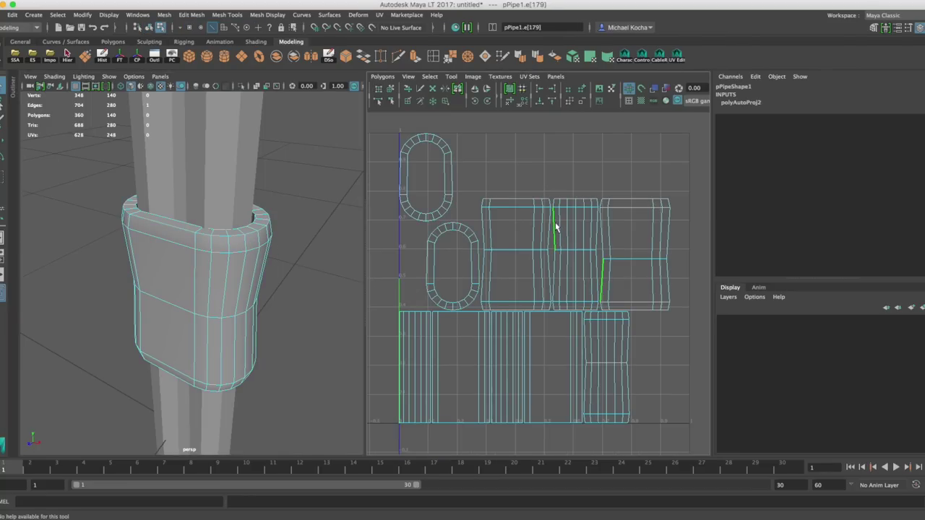
left_click(555, 286)
right_click_drag(554, 305, 554, 233, "shift")
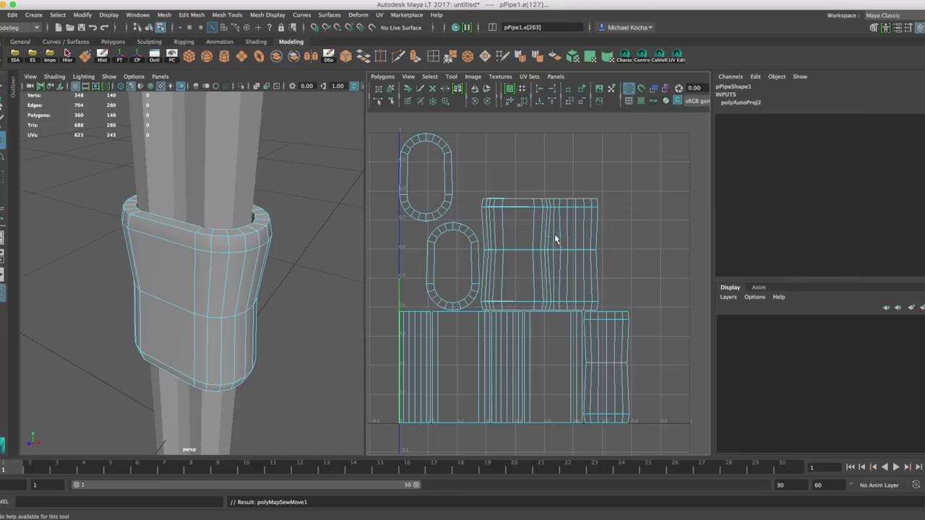
Step: Move and sew the edges shared by the combined outer wall shell's two side borders
left_click(597, 207)
key("w")
left_click(597, 307, "shift")
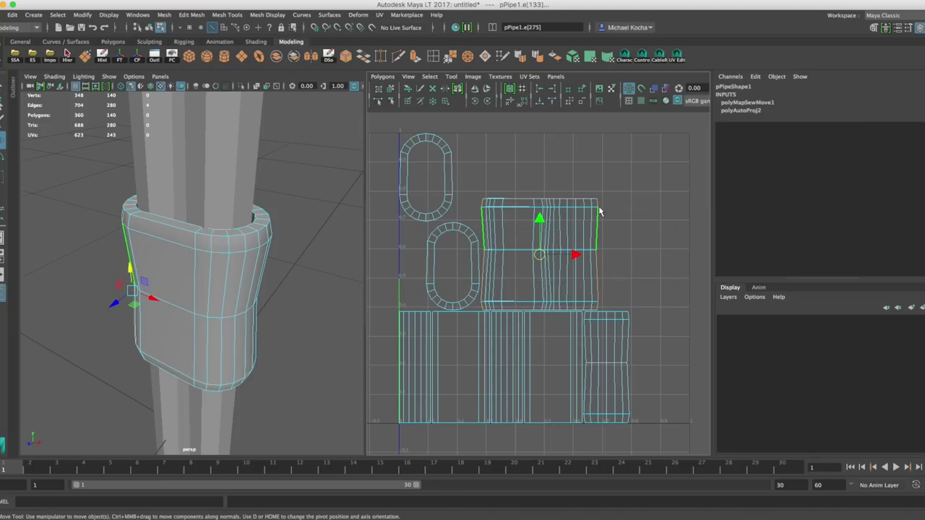
right_click_drag(599, 213, 600, 190, "shift")
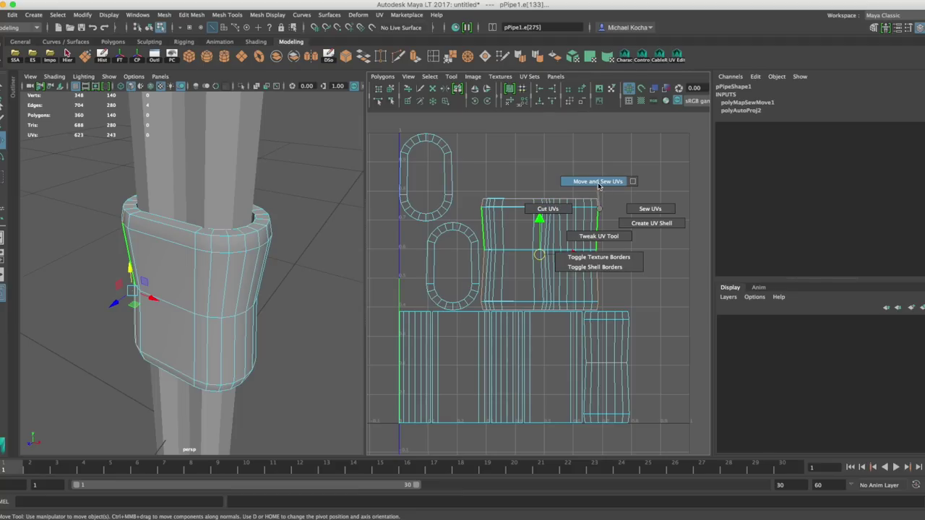
right_click_drag(597, 185, 598, 182, "shift")
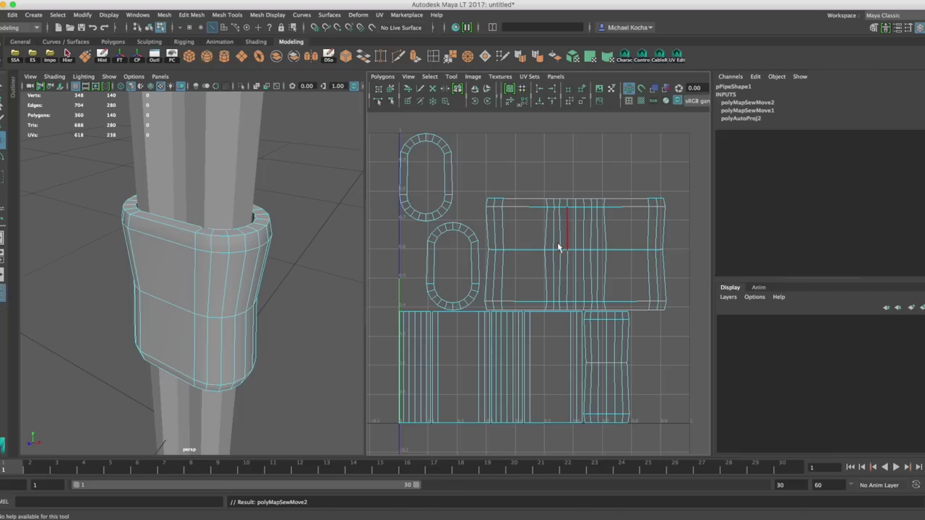
Step: Select the far border edges of the combined outer wall shell and move and sew the remaining narrow shell onto them
middle_click_drag(650, 282, 647, 278, "alt")
left_click(660, 200)
left_click(660, 203)
left_click(664, 303, "shift")
left_click(663, 279, "shift")
left_click(659, 240, "shift")
right_click_drag(656, 241, 658, 222, "shift")
scroll(659, 230, "down", 3)
middle_click_drag(660, 231, 630, 245, "alt")
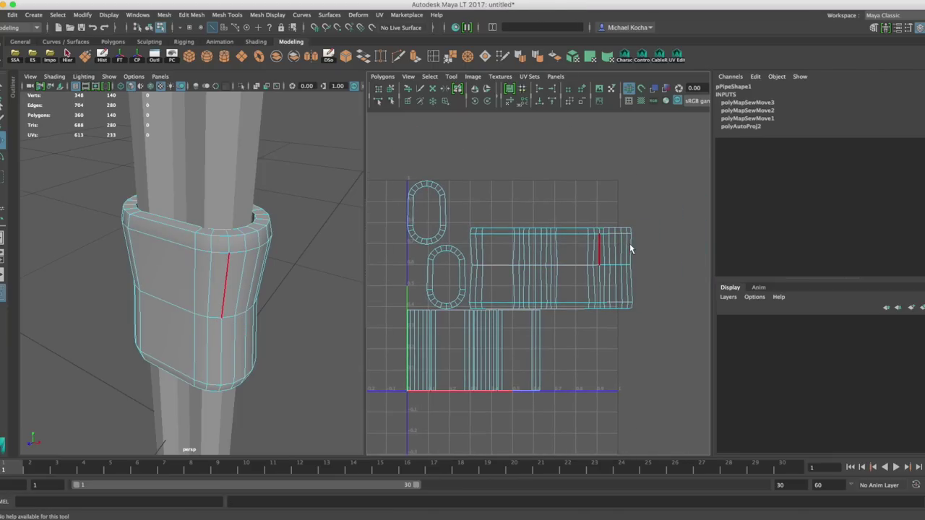
Step: Try to move and sew the two opposite end borders of the outer wall shell together, and undo it
left_click(631, 242)
scroll(622, 272, "up", 2)
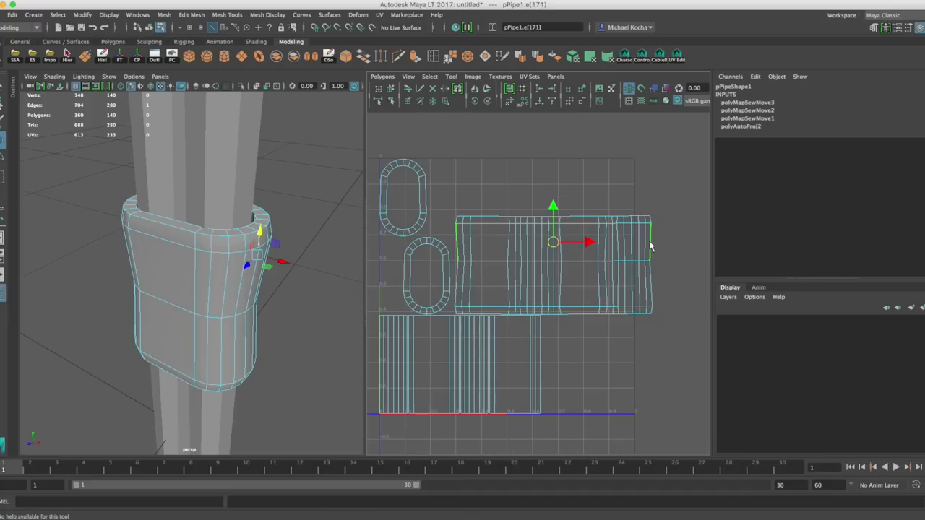
left_click(605, 276)
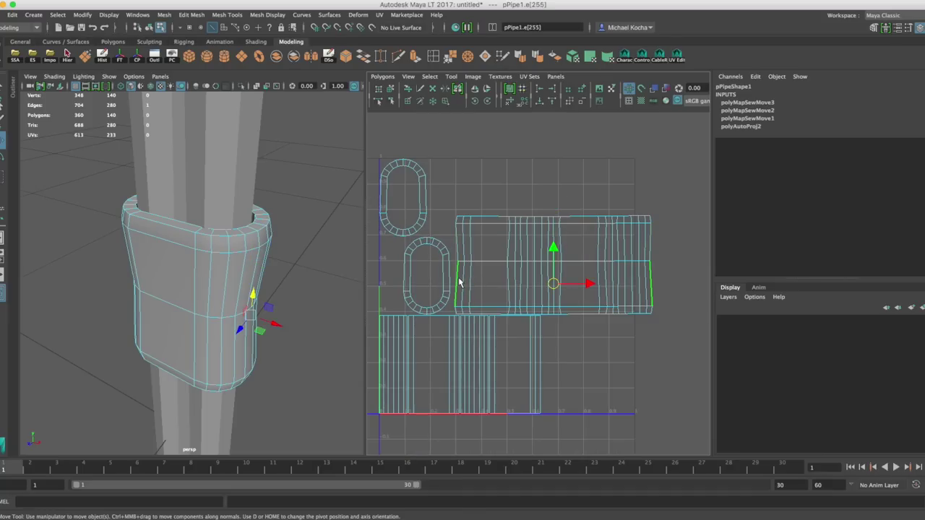
right_click_drag(619, 269, 649, 244, "shift")
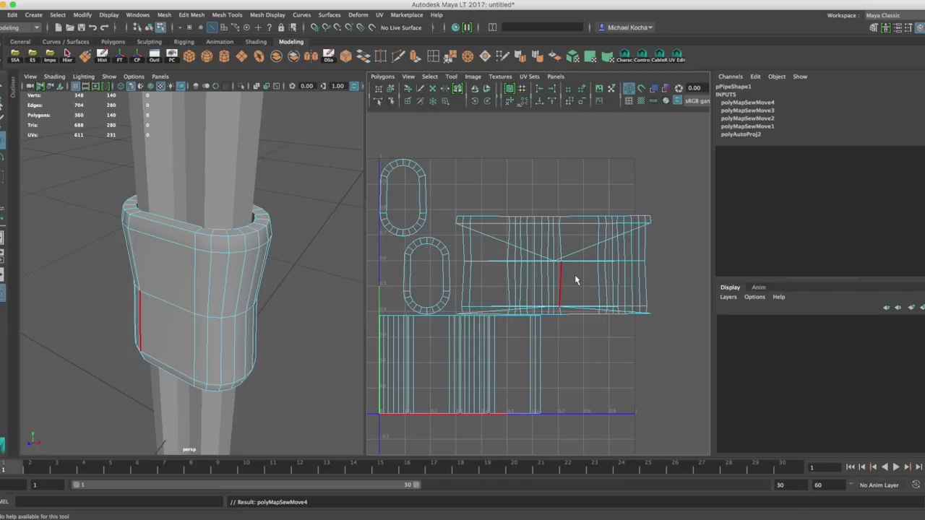
key("z")
Step: Cut the UVs along the vertical edge loop on the rounded narrow side of the lower sleeve
middle_click_drag(576, 280, 583, 282, "alt")
left_click(489, 265)
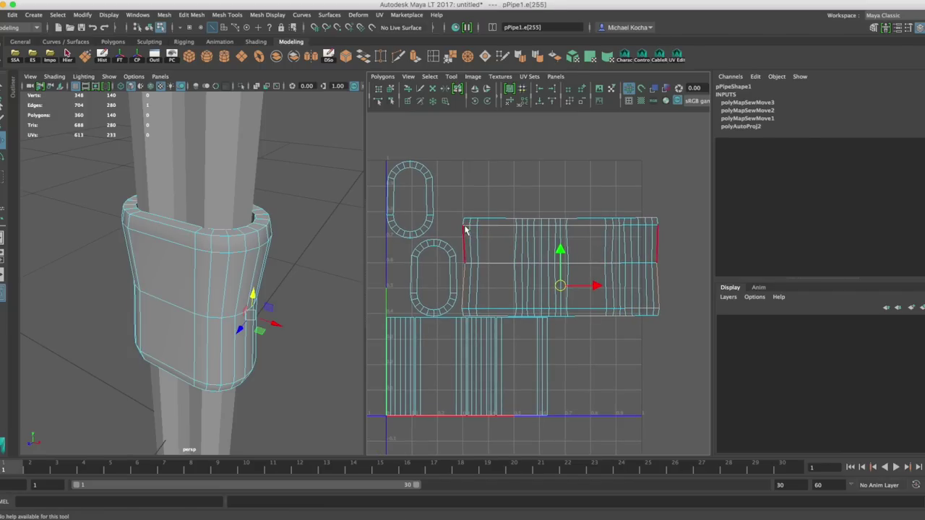
left_click_drag(258, 248, 294, 248, "alt")
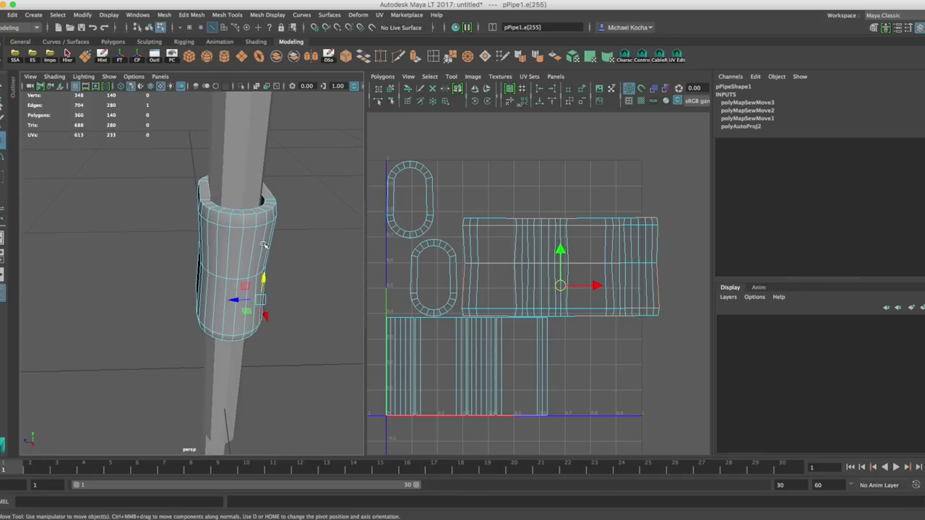
double_click(241, 238)
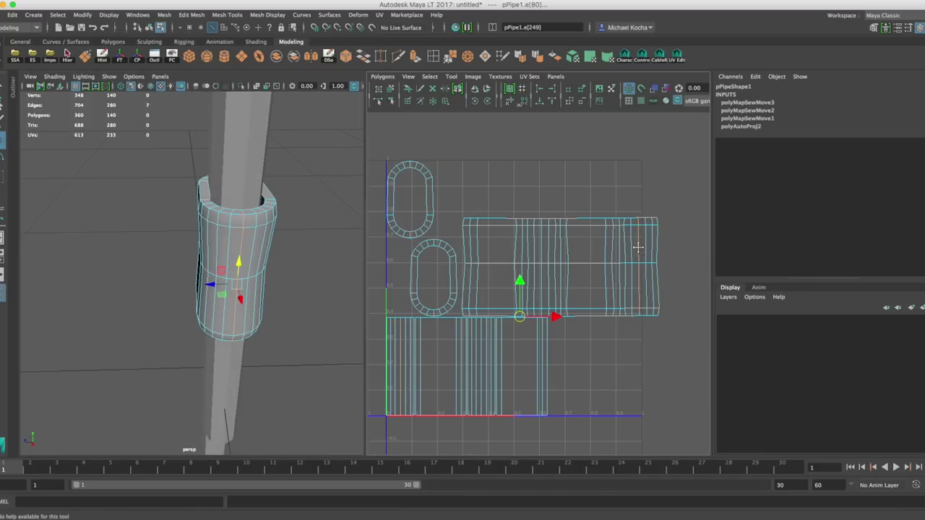
scroll(629, 247, "up", 5)
left_click(614, 227)
right_click_drag(605, 227, 565, 227, "shift")
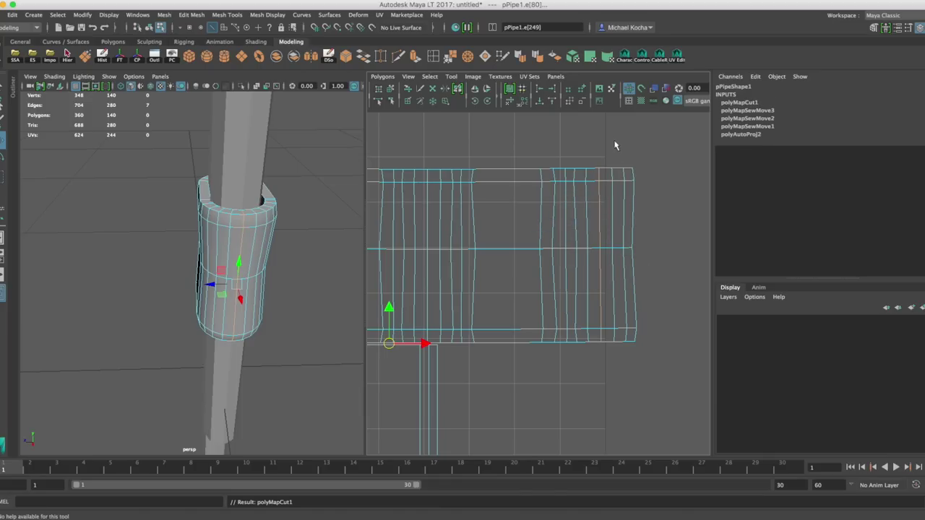
Step: Display thickened texture borders on the sleeve's UV shells and clear the edge selection
left_click(629, 102)
mouse_move(560, 182)
middle_mouse_down("alt")
mouse_move(586, 207)
mouse_move(557, 206)
mouse_move(545, 190)
middle_mouse_up("alt")
scroll(525, 192, "down", 3)
left_click(528, 195)
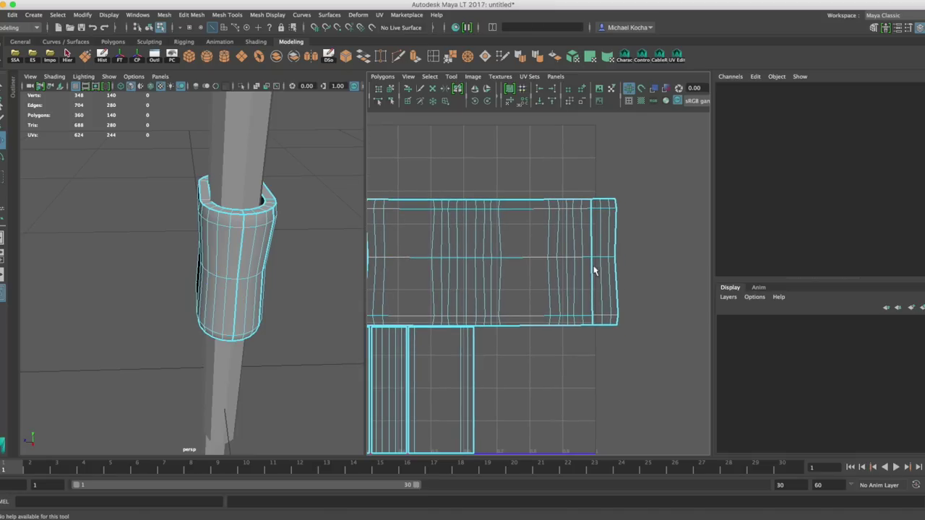
middle_click_drag(567, 250, 622, 244, "alt")
right_click_drag(624, 238, 588, 224)
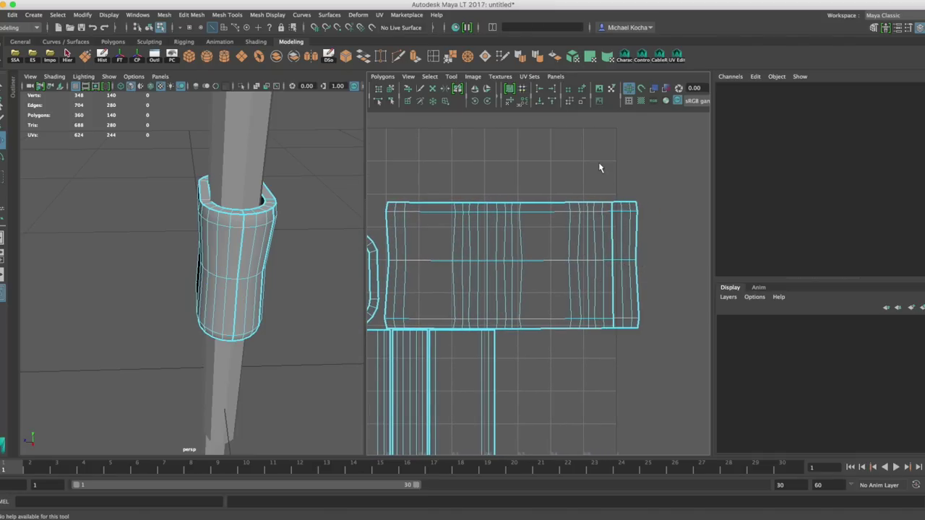
Step: Move the narrow shell cut from the outer wall sideways until it is separated from the wide shell
left_click(633, 241)
left_click_drag(650, 265, 669, 245)
right_click_drag(656, 213, 566, 192)
middle_click_drag(565, 192, 532, 181, "alt")
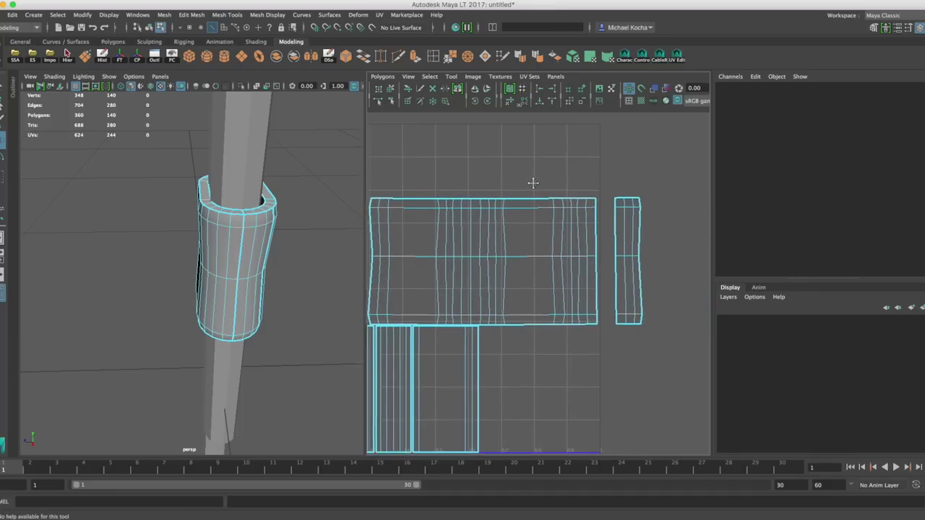
Step: Select the outer vertical border of the narrow shell and move and sew it onto the opposite end of the wide outer wall shell
left_click(631, 287)
double_click(638, 317)
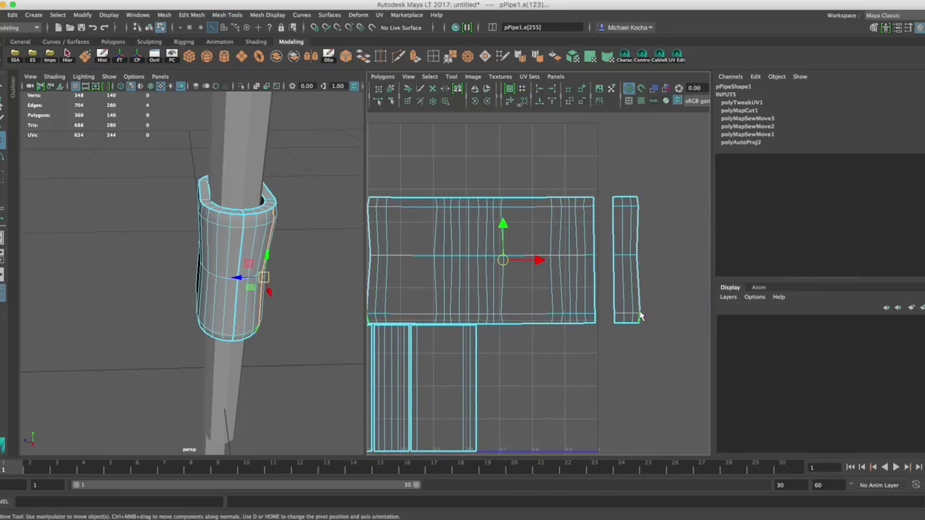
right_click_drag(637, 249, 638, 219, "shift")
middle_click_drag(555, 197, 636, 198, "alt")
right_click_drag(636, 198, 603, 233, "alt")
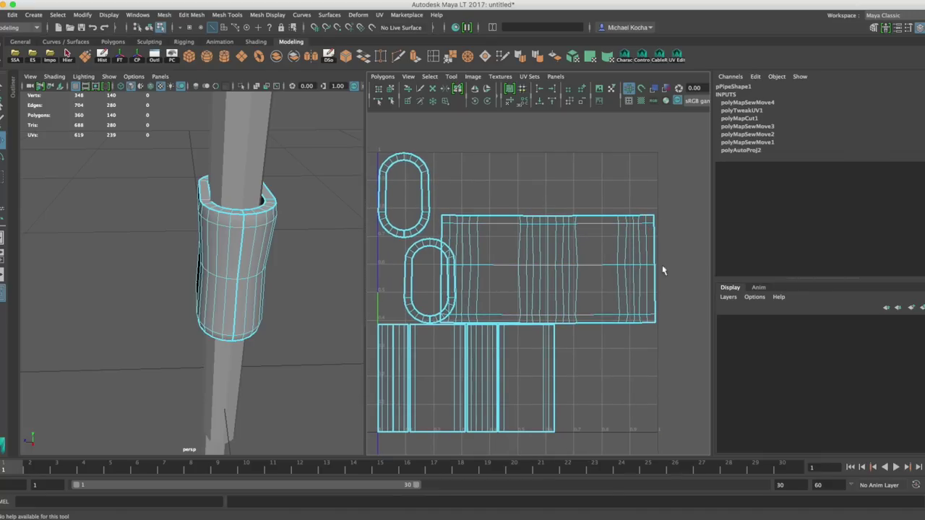
Step: Move the whole outer wall shell clear of the oval cap shells and clear the selection
right_click_drag(538, 246, 523, 239)
key("w")
left_click(545, 239)
key("F8")
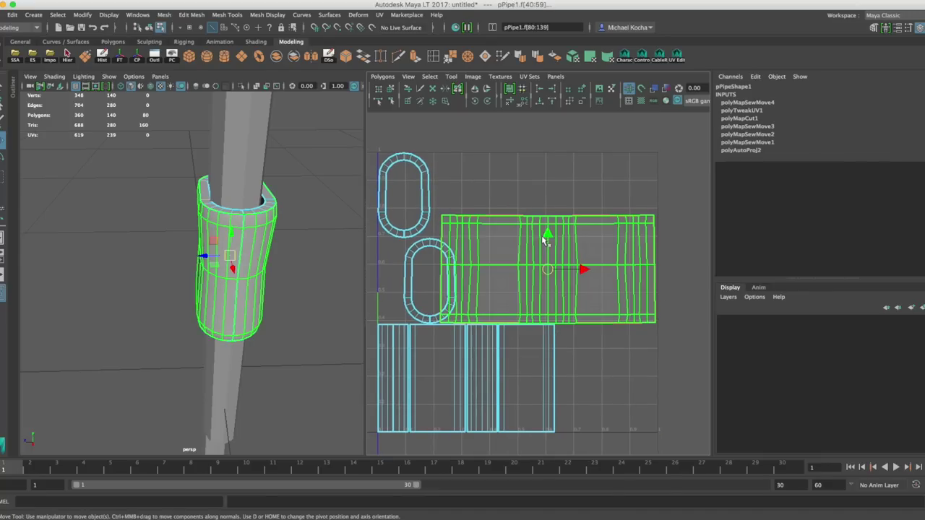
left_click_drag(549, 273, 608, 235)
key("F8")
left_click(559, 149)
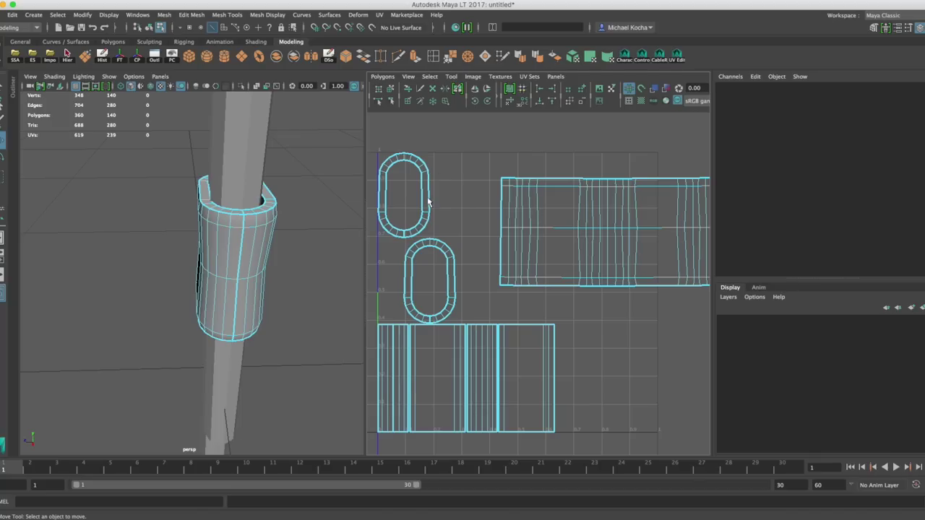
Step: Cut the UVs at the cap edge in line with the sleeve's vertical seam, and select the matching edge on the other cap
middle_click_drag(423, 194, 422, 209, "alt")
right_click_drag(533, 211, 532, 187)
left_click(404, 251)
left_click_drag(275, 252, 258, 210, "alt")
scroll(255, 273, "up", 5)
left_click_drag(307, 302, 289, 305, "alt")
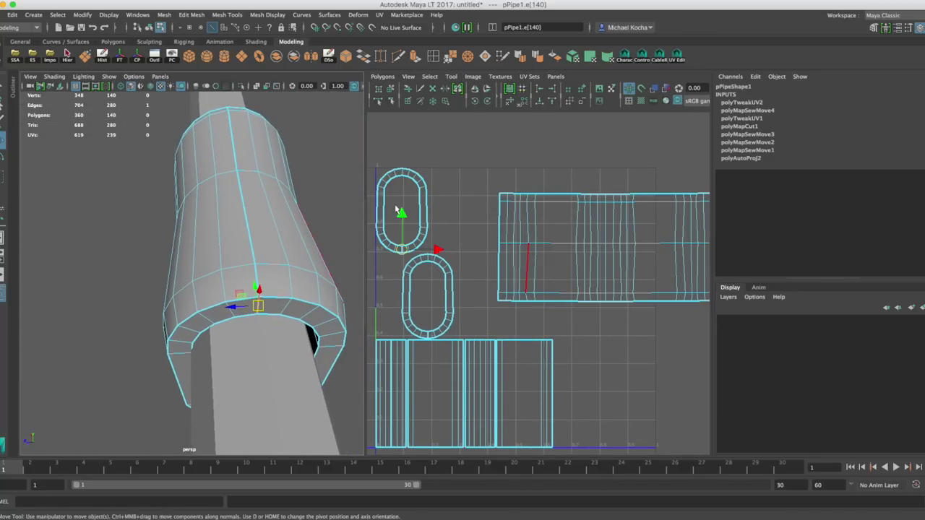
right_click_drag(426, 232, 377, 232)
left_click_drag(274, 282, 302, 347, "alt")
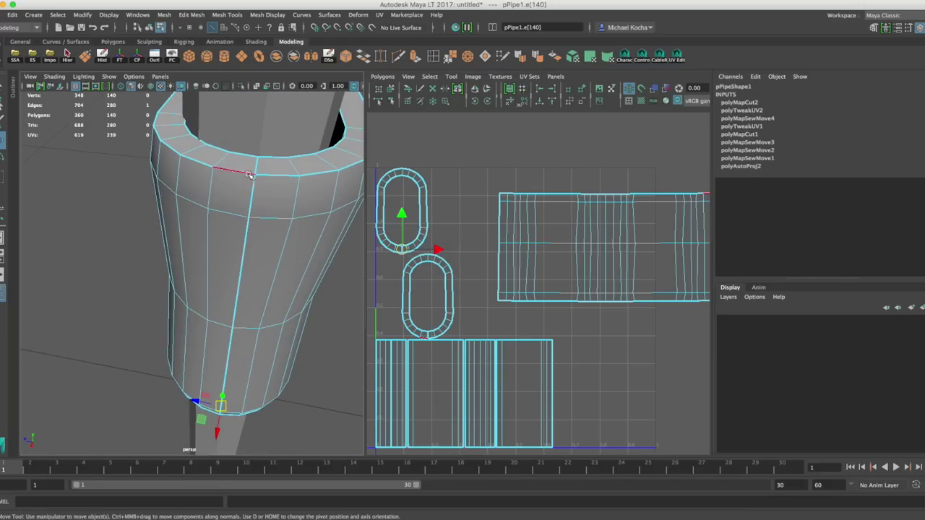
left_click(254, 168)
middle_click_drag(469, 300, 474, 309, "alt")
right_click_drag(474, 310, 454, 315, "alt")
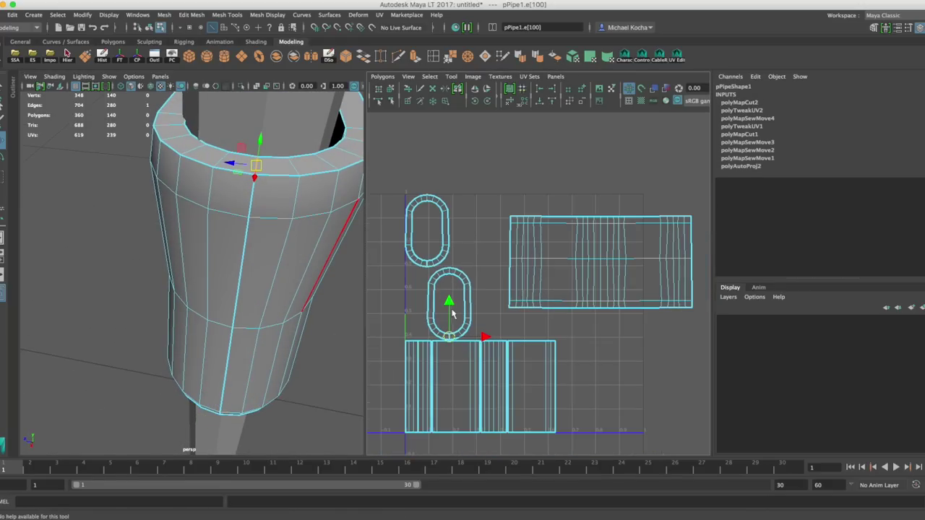
Step: Select the upper border edges of the outer wall shell and move and sew the matching cap ring onto them
middle_click_drag(340, 206, 313, 237, "alt")
right_click_drag(313, 237, 260, 229, "alt")
left_click_drag(260, 229, 275, 223, "alt")
right_click_drag(437, 241, 434, 216)
right_click_drag(447, 218, 496, 210, "alt")
left_click(501, 189)
middle_click_drag(661, 198, 616, 226, "alt")
double_click(615, 213, "shift")
right_click_drag(599, 218, 601, 204, "shift")
left_click(600, 204)
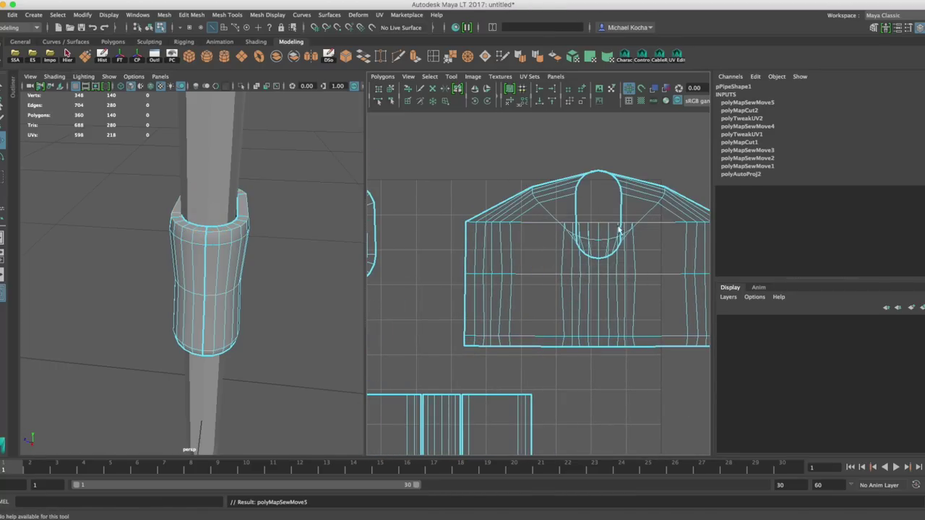
Step: Examine the sleeve's rims and vertical seam in 3D from several sides
scroll(598, 197, "down", 2)
middle_click_drag(584, 216, 592, 212, "alt")
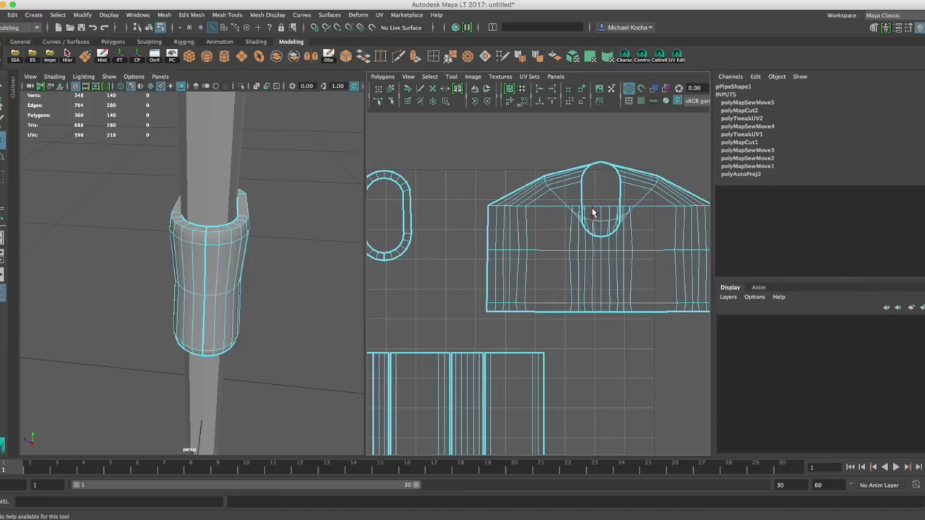
left_click_drag(220, 285, 119, 298, "alt")
middle_click_drag(120, 298, 186, 287, "alt")
scroll(186, 287, "up", 5)
left_click_drag(238, 254, 340, 228, "alt")
scroll(169, 260, "down", 5)
middle_click_drag(211, 326, 209, 295, "alt")
scroll(209, 291, "up", 5)
left_click_drag(209, 292, 196, 254, "alt")
scroll(199, 257, "down", 3)
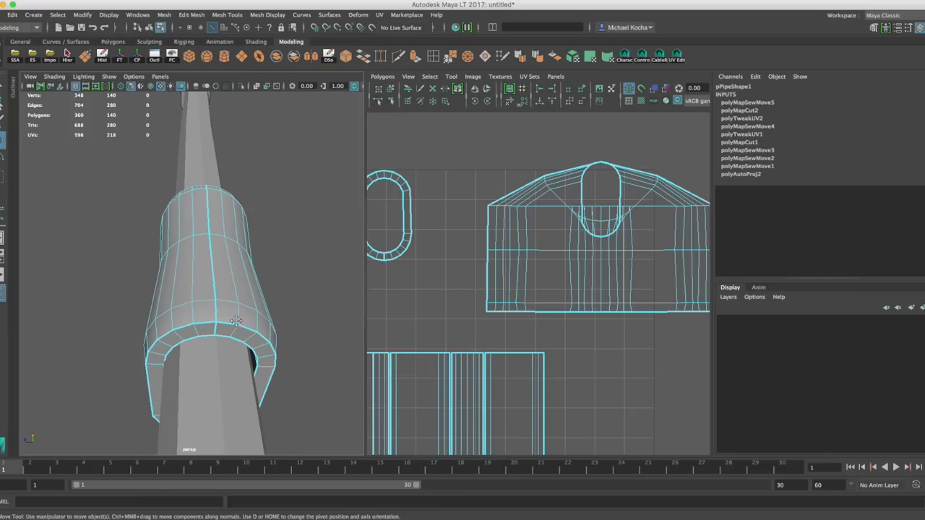
left_click_drag(260, 318, 253, 304, "alt")
Step: Select the lower border edges of the outer wall shell and move and sew the remaining cap ring onto them
left_click(562, 284)
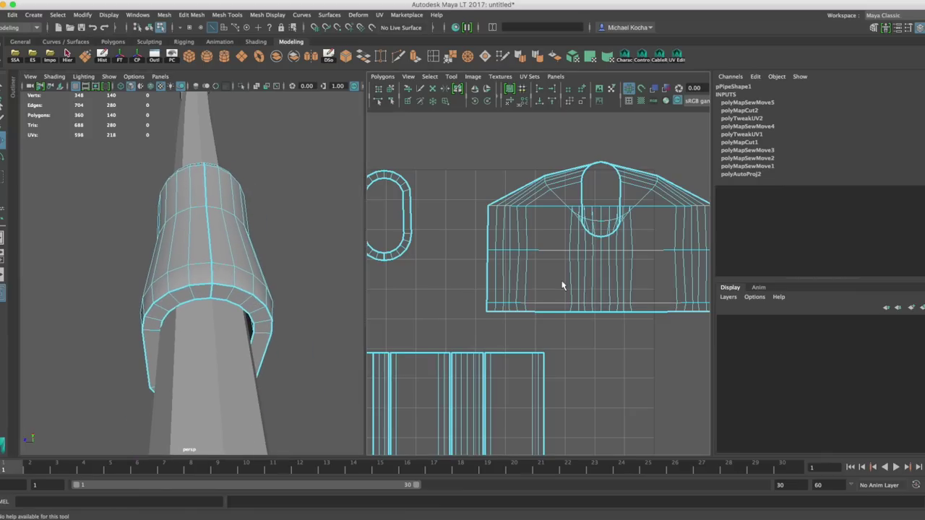
left_click(492, 312)
middle_click_drag(600, 278, 535, 255, "alt")
double_click(643, 286)
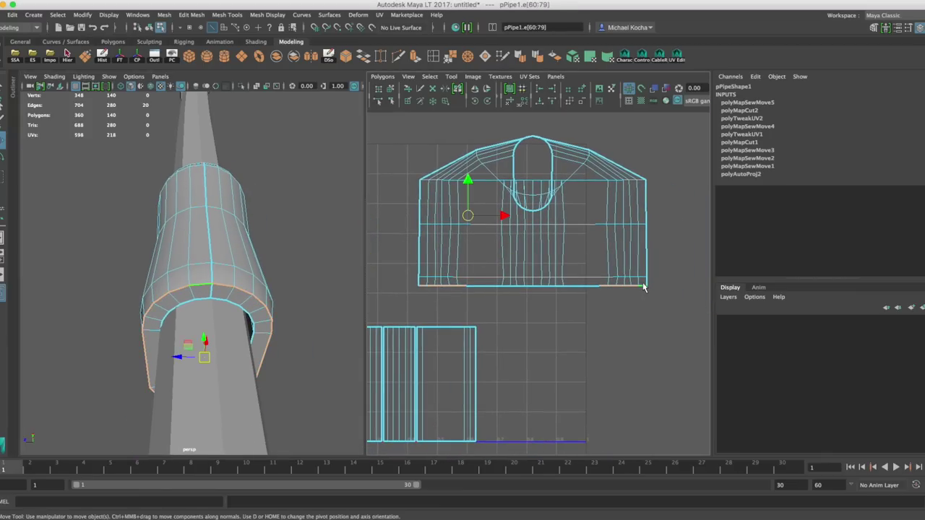
right_click_drag(556, 272, 531, 233, "shift")
middle_click_drag(531, 233, 596, 259, "alt")
scroll(597, 260, "up", 6)
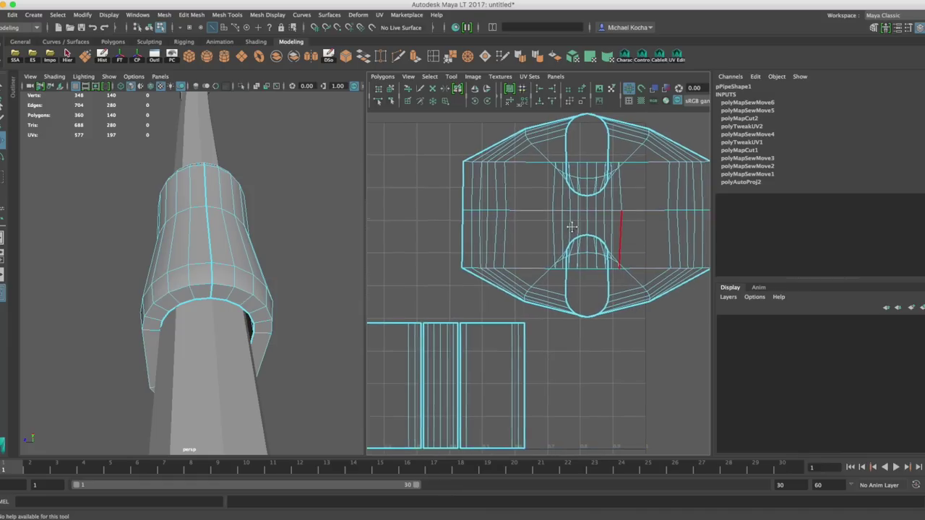
Step: Select the faces of the sleeve's hidden inner wall and delete them
left_click_drag(265, 248, 216, 300, "alt")
middle_click_drag(216, 300, 216, 338, "alt")
left_click_drag(217, 245, 170, 247, "alt")
left_click(165, 268)
right_click_drag(169, 242, 169, 266)
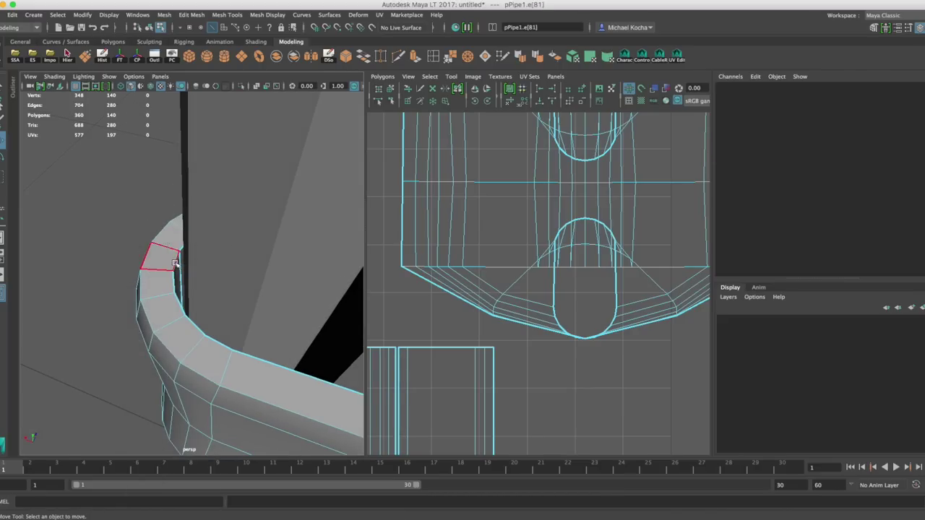
double_click(177, 264)
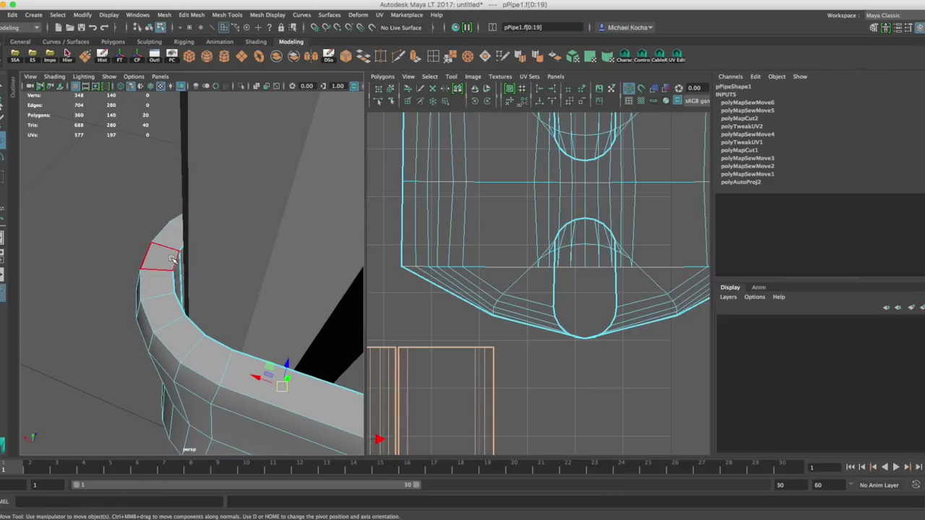
key("f")
key("f")
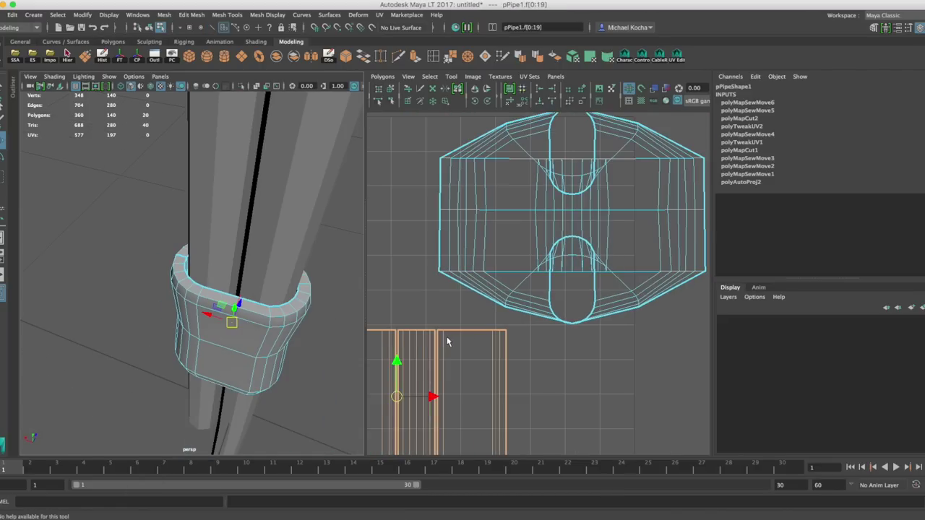
left_click(620, 252)
Step: Select the whole sleeve in object mode and move it to a Translate Z of 0.172
left_click_drag(91, 272, 262, 237, "alt")
scroll(261, 237, "up", 5)
middle_click_drag(260, 237, 210, 258, "alt")
left_click_drag(210, 258, 233, 249, "alt")
scroll(246, 239, "down", 5)
scroll(249, 250, "up", 5)
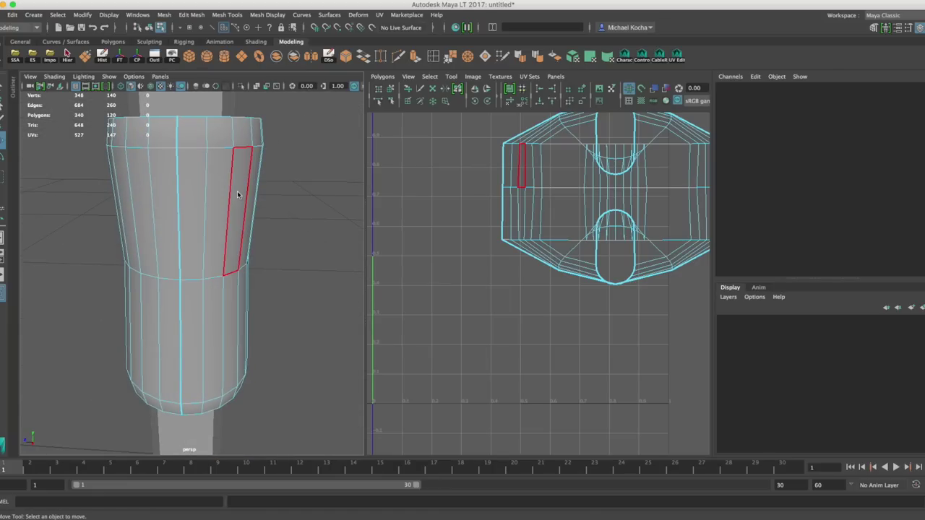
right_click_drag(240, 192, 289, 175)
left_click(289, 174)
scroll(246, 206, "down", 5)
left_click_drag(227, 216, 225, 221, "alt")
key("f")
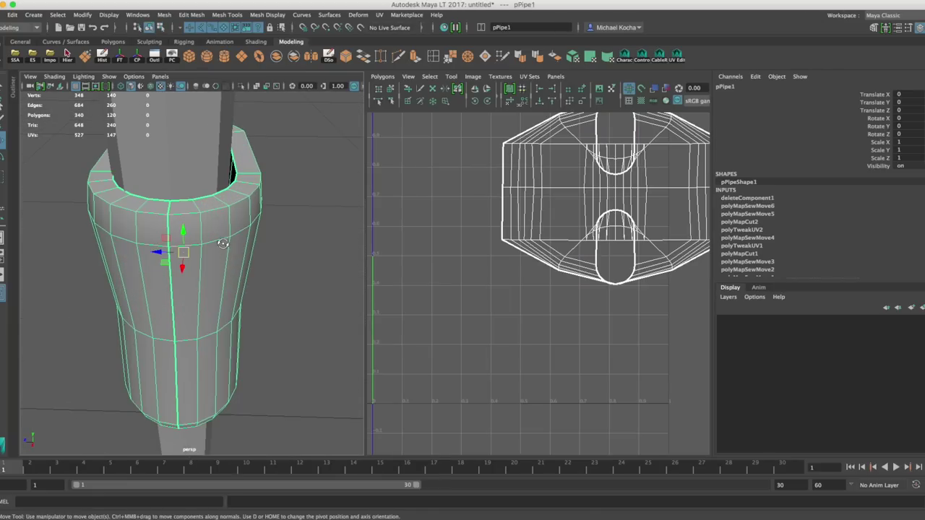
key("r")
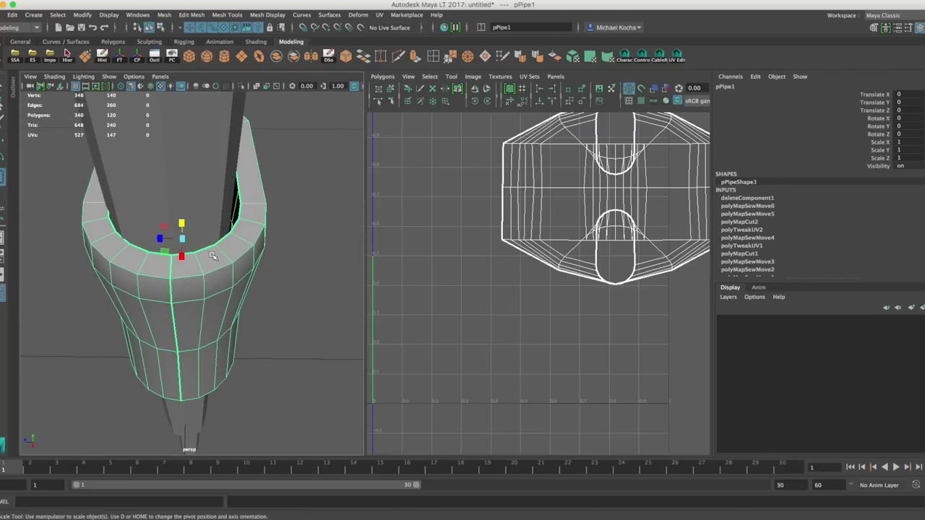
left_click_drag(169, 240, 299, 207)
key("w")
key("r")
scroll(228, 215, "up", 3)
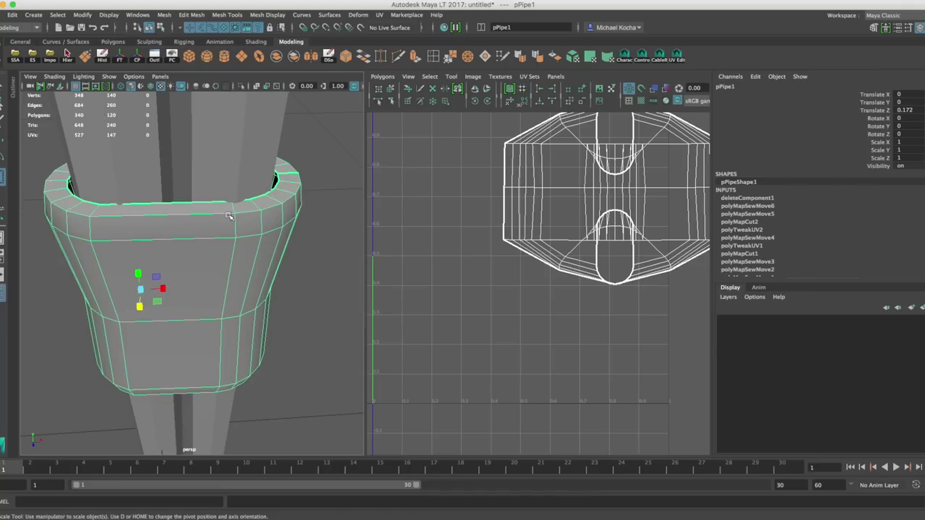
Step: Move the sleeve sideways to a Translate X of 0.096
left_click_drag(164, 289, 168, 289)
key("w")
scroll(244, 236, "down", 5)
Step: Examine how the repositioned sleeve fits around the staff's poles from several sides
left_click_drag(244, 235, 198, 257, "alt")
right_click_drag(198, 239, 237, 217)
left_click(237, 211)
left_click_drag(237, 211, 223, 265, "alt")
left_click(222, 266)
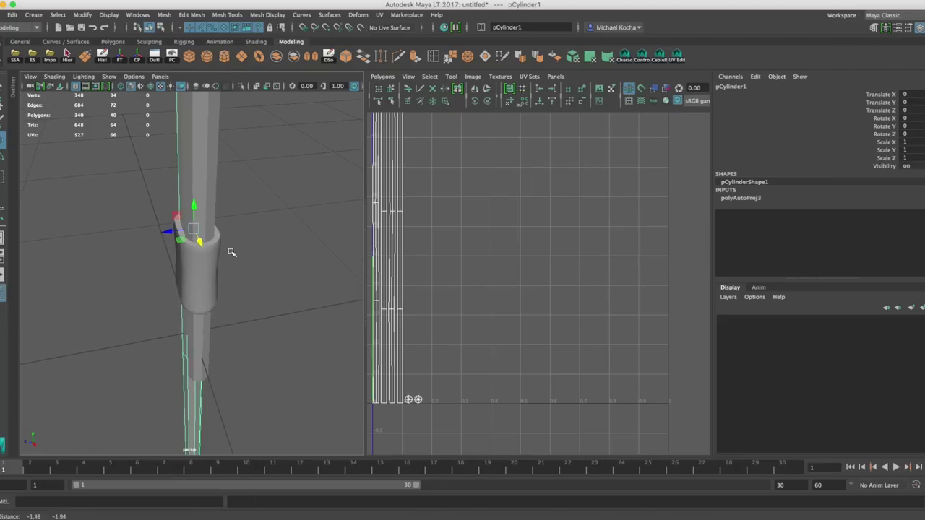
left_click(200, 265)
key("f")
left_click_drag(197, 216, 239, 255, "alt")
scroll(211, 255, "down", 6)
scroll(229, 256, "up", 6)
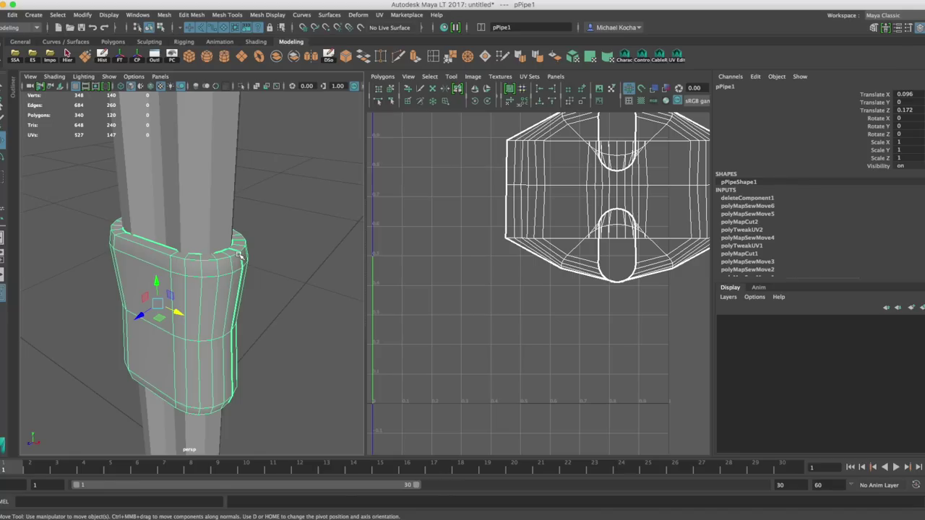
left_click_drag(239, 250, 261, 243, "alt")
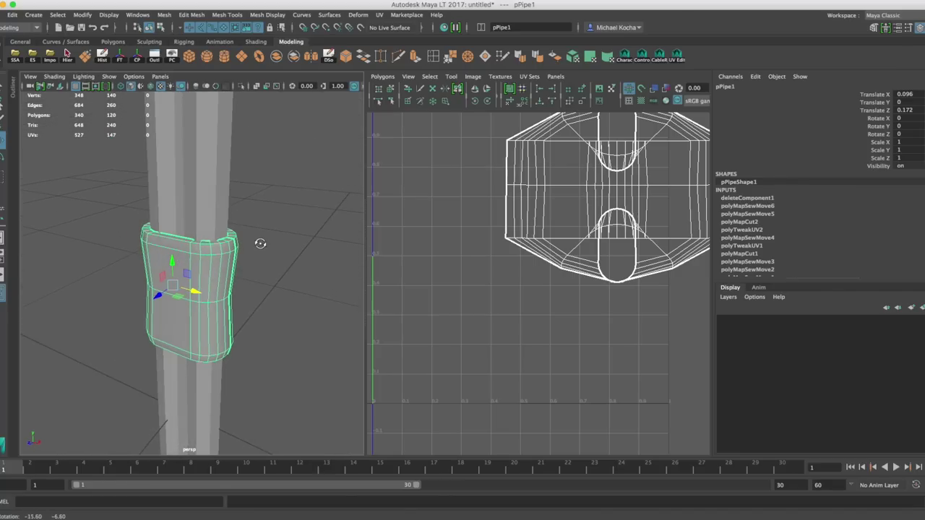
Step: Select the sleeve's entire combined UV shell and unfold its UVs
scroll(527, 249, "down", 3)
right_click_drag(527, 250, 494, 222)
scroll(512, 246, "up", 2)
mouse_move(174, 240)
right_mouse_down()
mouse_move(163, 246)
mouse_move(169, 228)
mouse_move(175, 242)
mouse_move(161, 221)
mouse_move(174, 244)
right_mouse_up()
right_click_drag(545, 239, 498, 226)
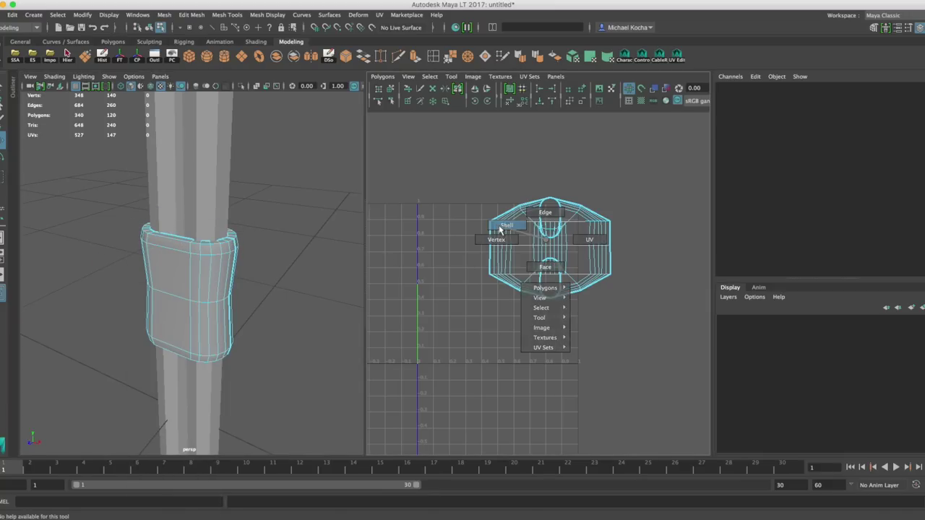
left_click_drag(466, 180, 510, 239)
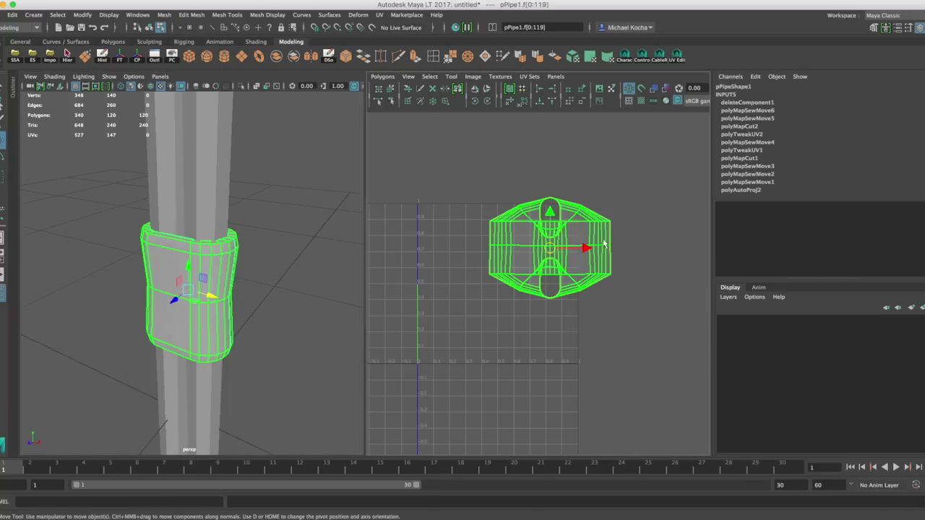
key("F12")
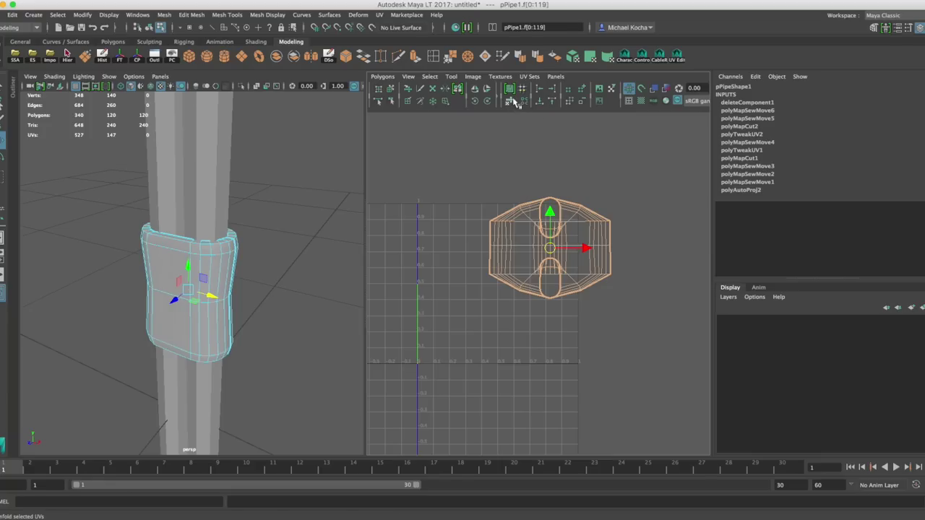
left_click(509, 102)
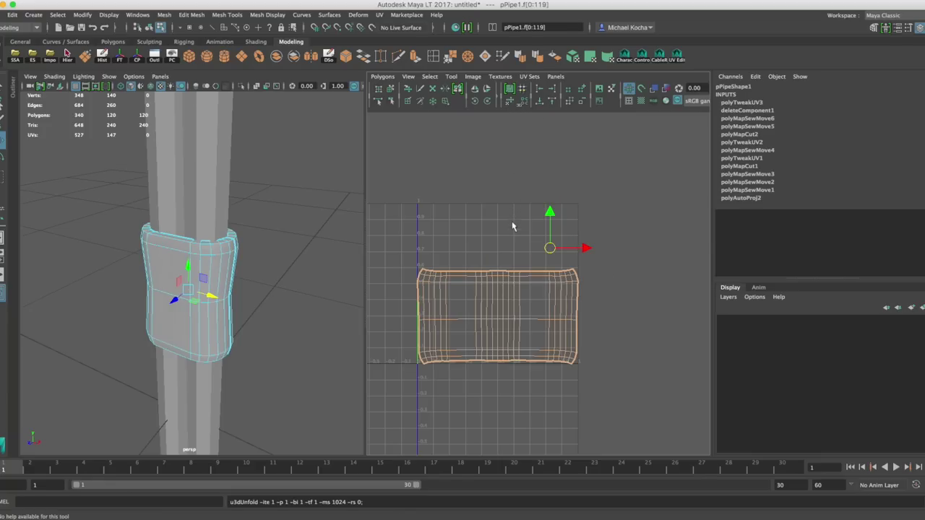
Step: Widen the UV editing area beside the 3D view and deselect the unfolded shell
middle_click_drag(505, 286, 526, 257, "alt")
scroll(525, 257, "up", 3)
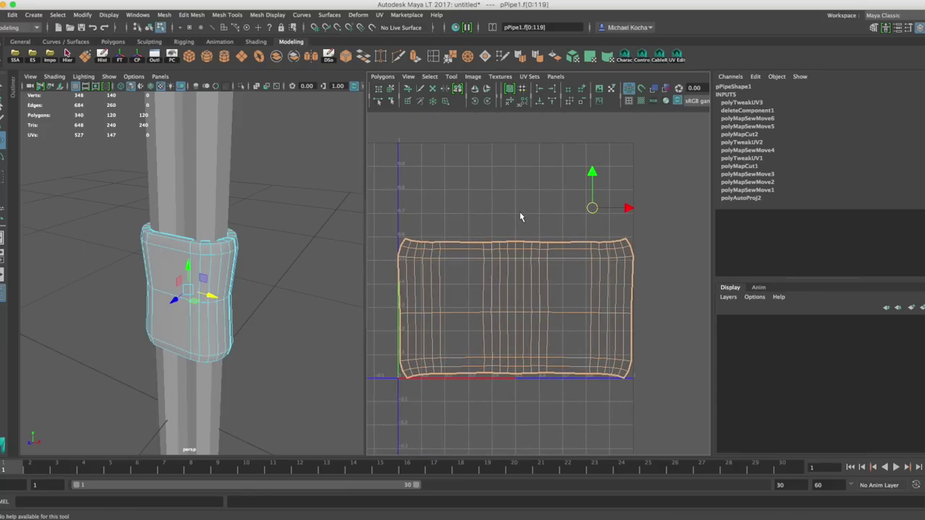
scroll(516, 206, "down", 5)
middle_click_drag(489, 293, 537, 261, "alt")
scroll(513, 257, "up", 3)
scroll(530, 257, "up", 2)
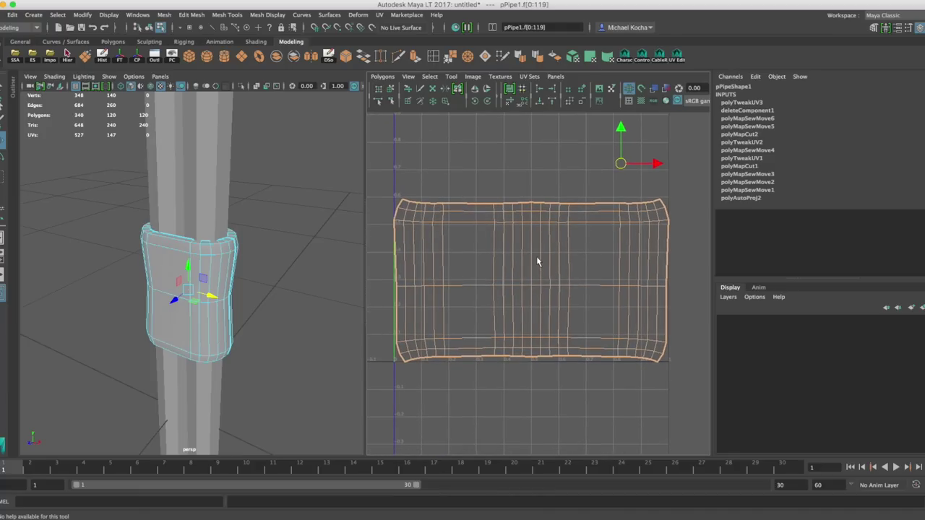
left_click_drag(365, 257, 302, 253)
scroll(456, 250, "down", 3)
middle_click_drag(462, 243, 456, 251, "alt")
left_click(457, 198)
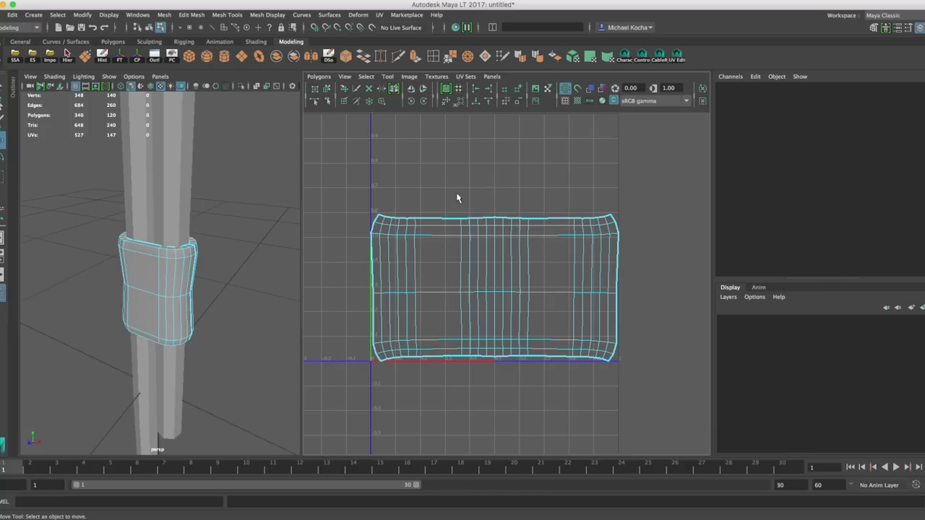
Step: Inspect the sleeve model from the seam side and the flat side against its unfolded shell
left_click_drag(220, 285, 149, 272, "alt")
right_click_drag(149, 273, 200, 250, "alt")
left_click_drag(200, 250, 170, 252, "alt")
right_click_drag(169, 253, 190, 255, "alt")
scroll(189, 254, "down", 5)
scroll(181, 281, "down", 4)
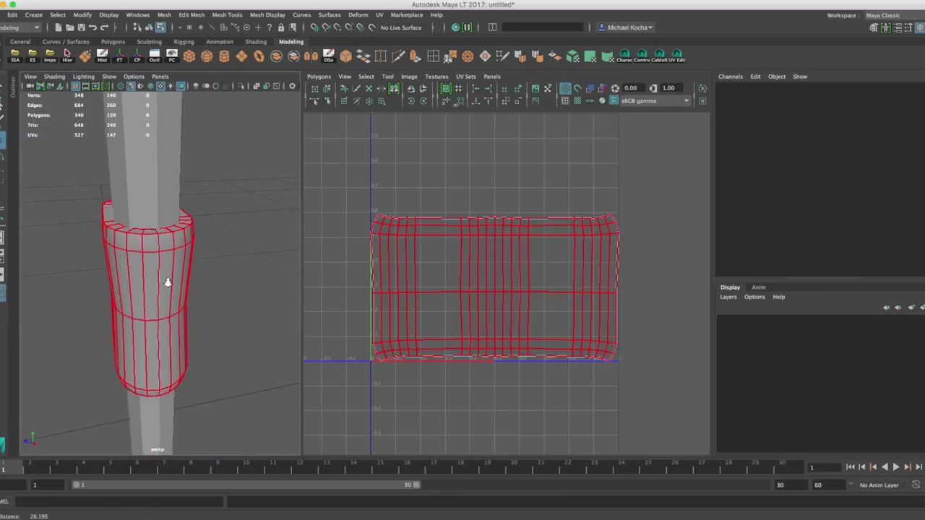
scroll(185, 279, "down", 5)
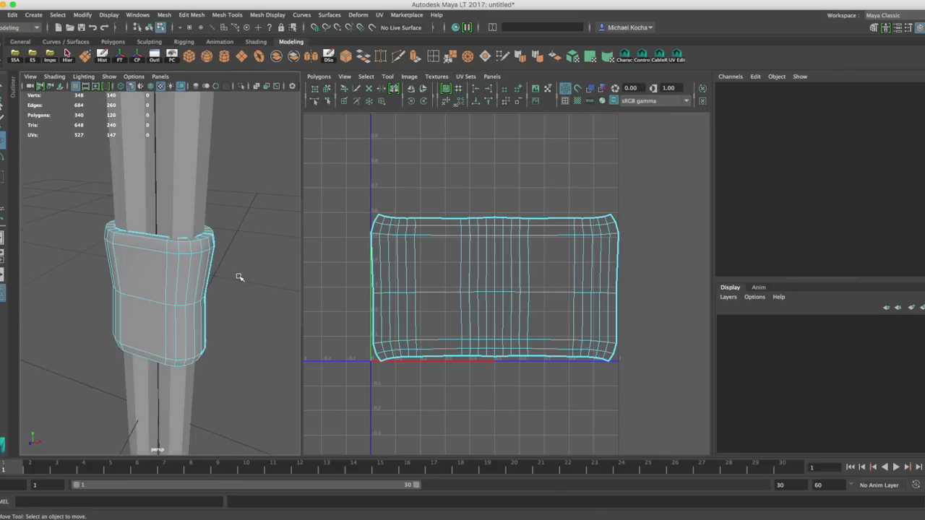
scroll(216, 252, "up", 2)
scroll(211, 249, "up", 6)
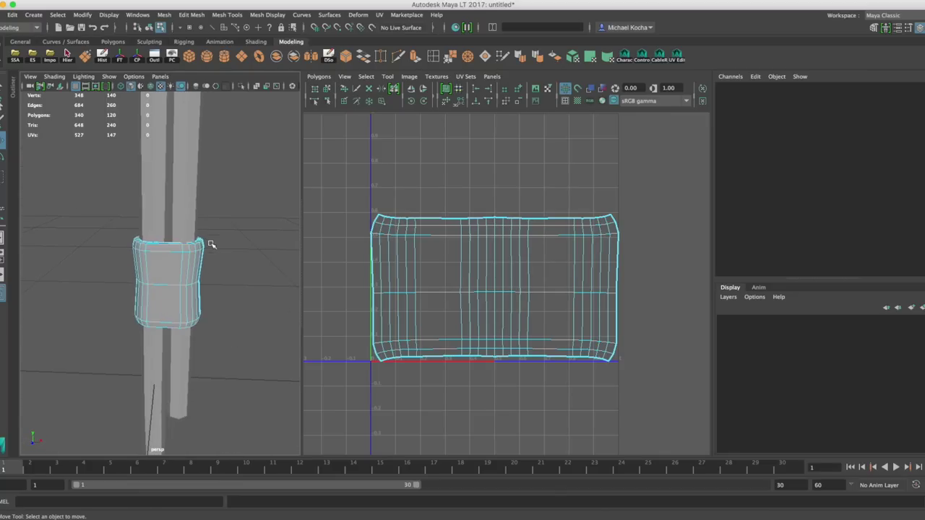
middle_click_drag(215, 251, 214, 257, "alt")
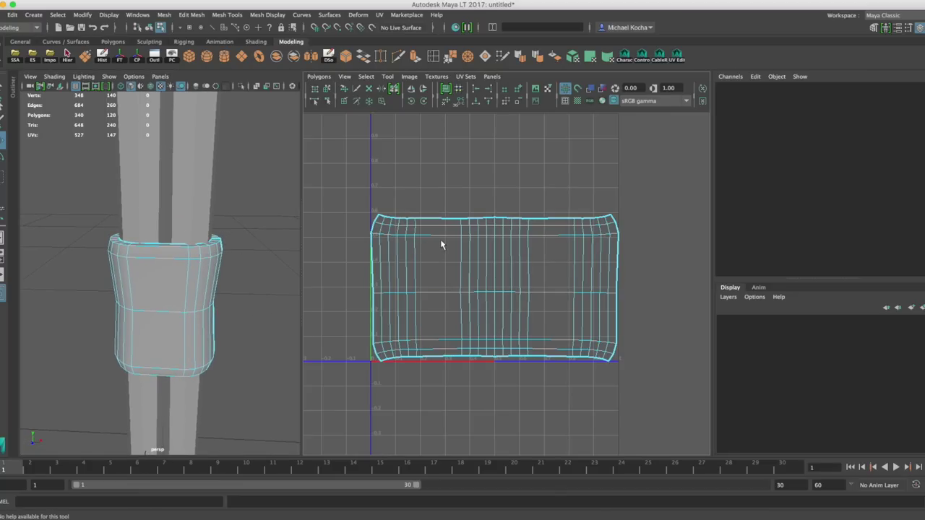
Step: Inspect the curved upper border and corners of the sleeve's unfolded shell at UV level
right_click_drag(452, 230, 504, 237)
left_click(499, 222)
middle_click_drag(493, 217, 476, 233, "alt")
scroll(489, 234, "up", 3)
scroll(498, 239, "up", 2)
scroll(510, 215, "down", 2)
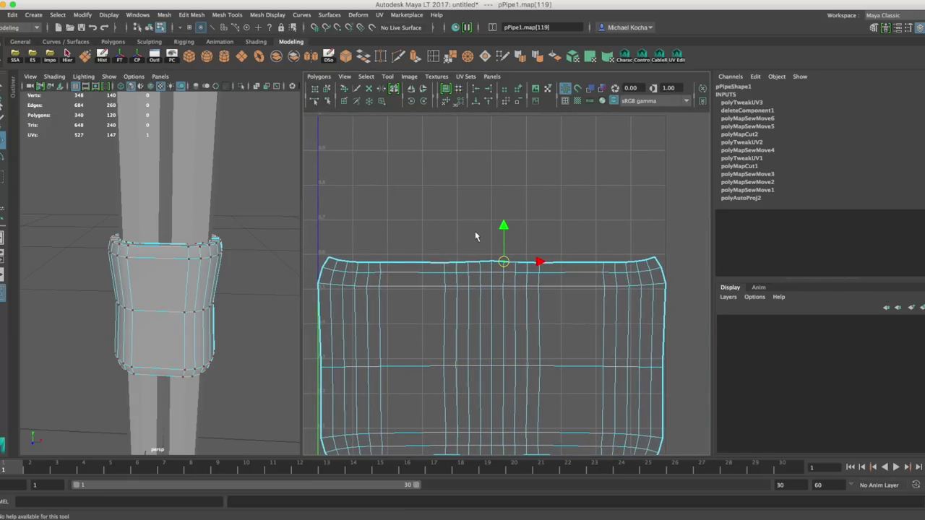
scroll(475, 235, "up", 1)
middle_click_drag(475, 235, 492, 237, "alt")
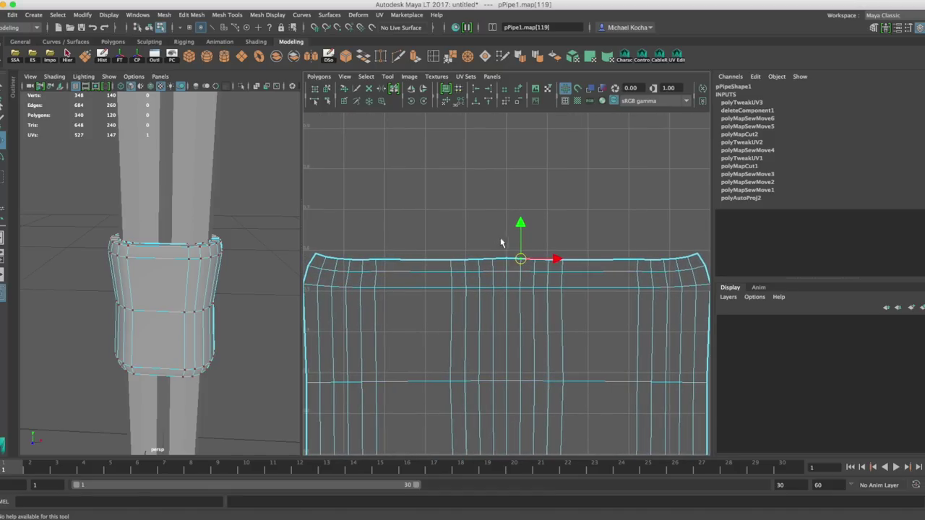
scroll(512, 249, "down", 2)
middle_click_drag(512, 247, 511, 231, "alt")
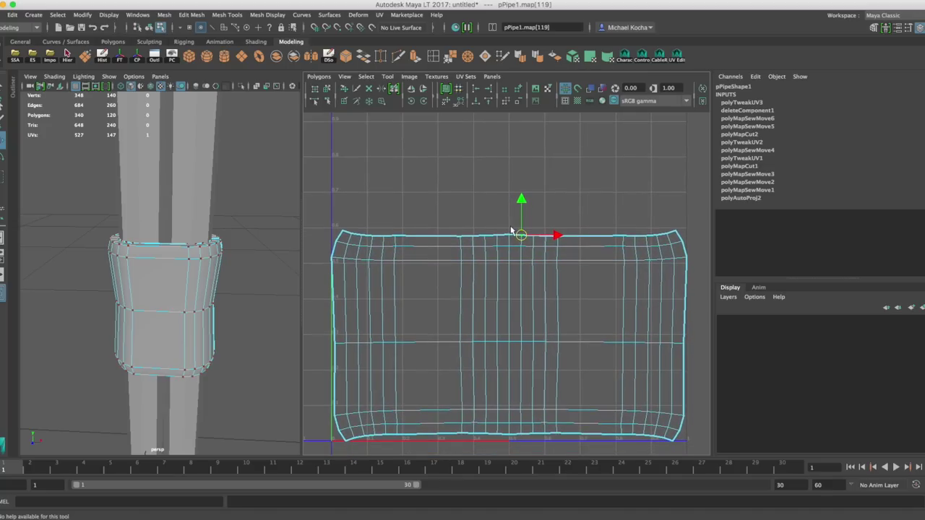
middle_click_drag(421, 229, 508, 254, "alt")
scroll(434, 229, "up", 4)
scroll(465, 232, "up", 3)
left_click(463, 229)
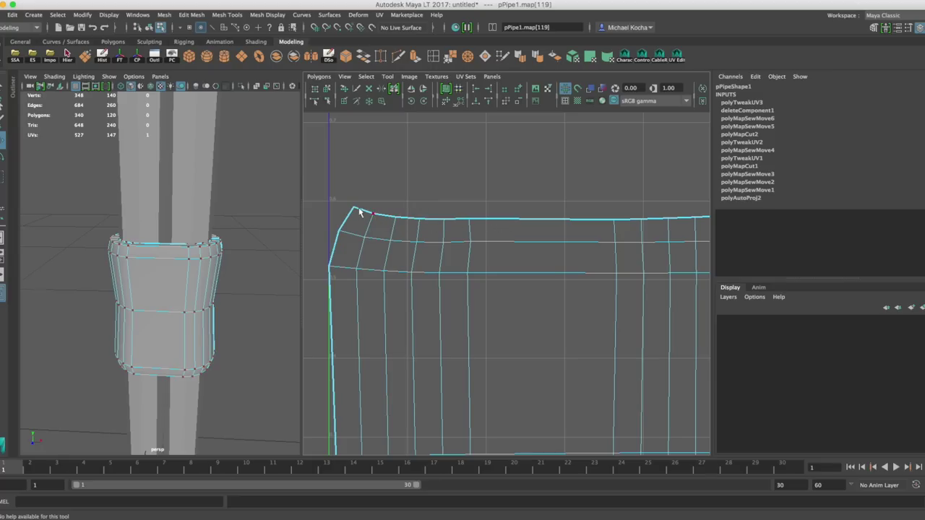
double_click(374, 214)
scroll(493, 224, "down", 6)
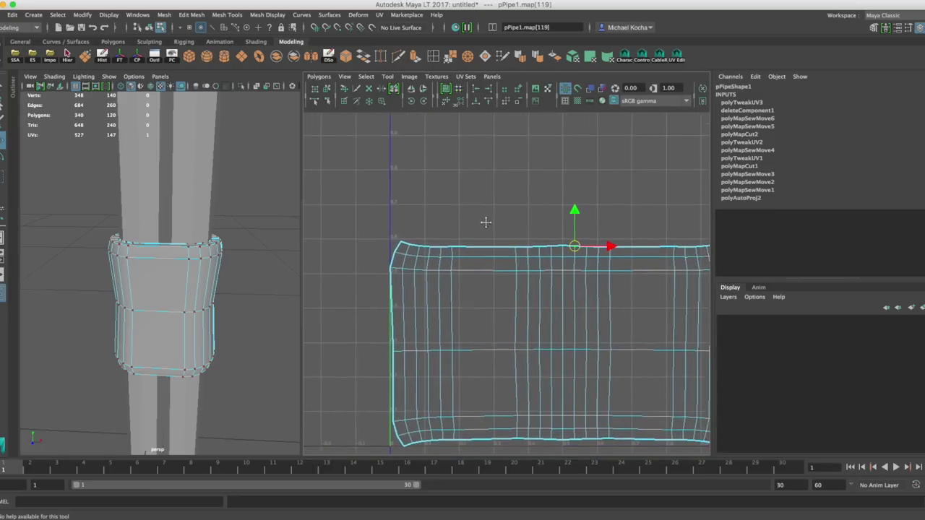
scroll(495, 224, "up", 2)
middle_click_drag(494, 225, 517, 229, "alt")
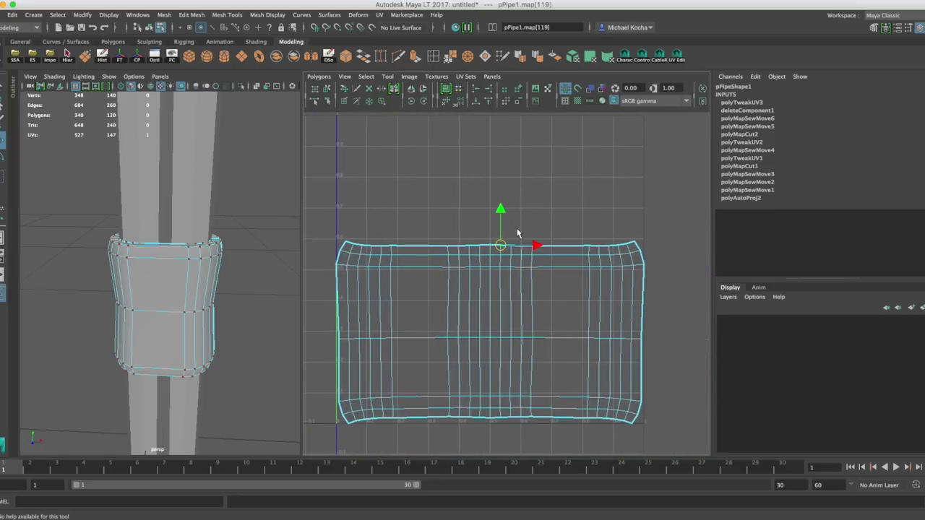
Step: Select the uppermost row of the sleeve shell's UVs and align it to the maximum V value
left_click_drag(321, 231, 646, 253)
scroll(484, 181, "up", 2)
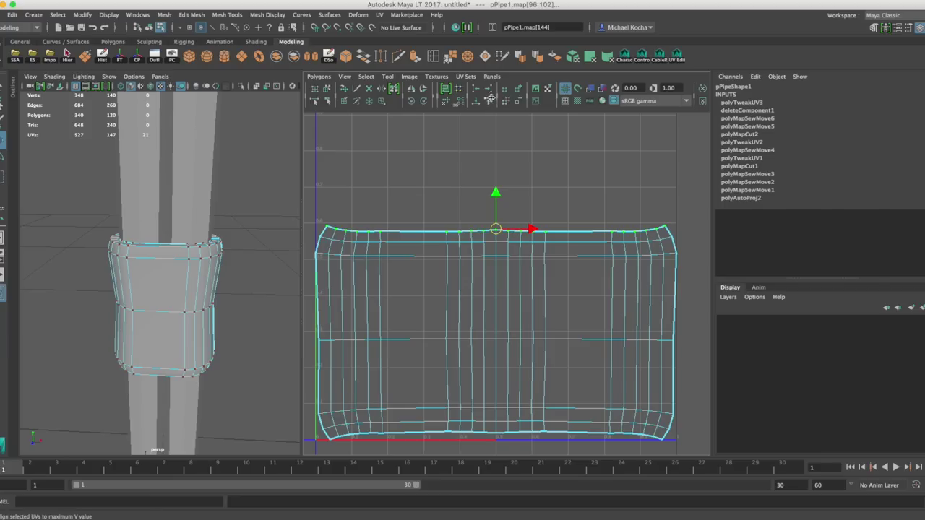
left_click(489, 101)
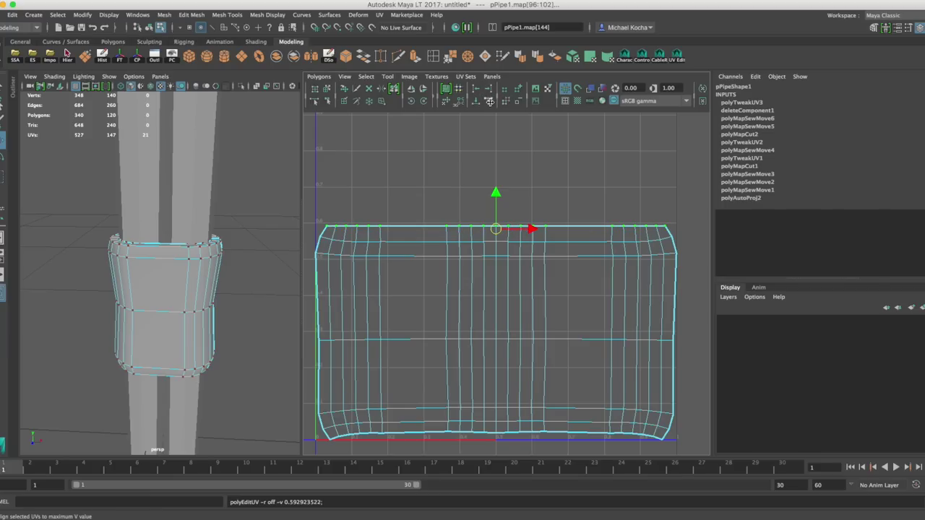
Step: Straighten the second, third and middle UV rows of the shell by aligning each to its maximum V value
middle_click_drag(581, 244, 578, 238, "alt")
scroll(578, 239, "down", 2)
left_click_drag(670, 233, 318, 247)
key("g")
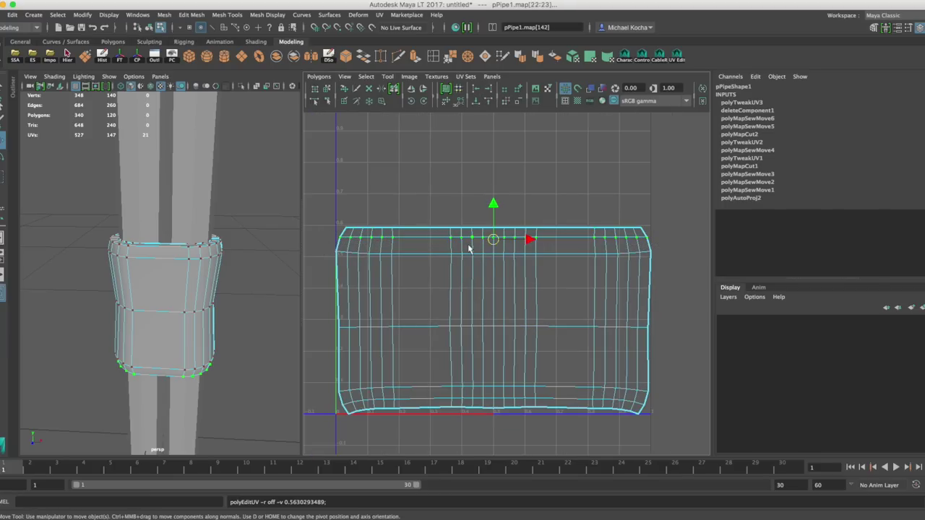
middle_click_drag(508, 237, 504, 221, "alt")
left_click_drag(656, 229, 316, 252)
key("g")
left_click_drag(662, 292, 299, 325)
key("w")
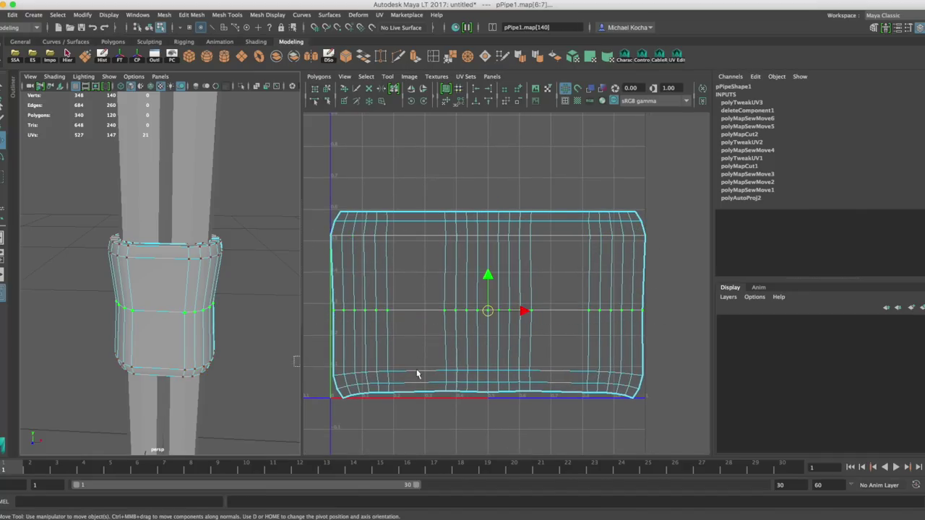
Step: Align each of the three lowest UV rows of the shell to its own maximum V value
left_click_drag(665, 361, 327, 385)
key("g")
middle_click_drag(526, 374, 538, 335, "alt")
left_click_drag(672, 338, 344, 354)
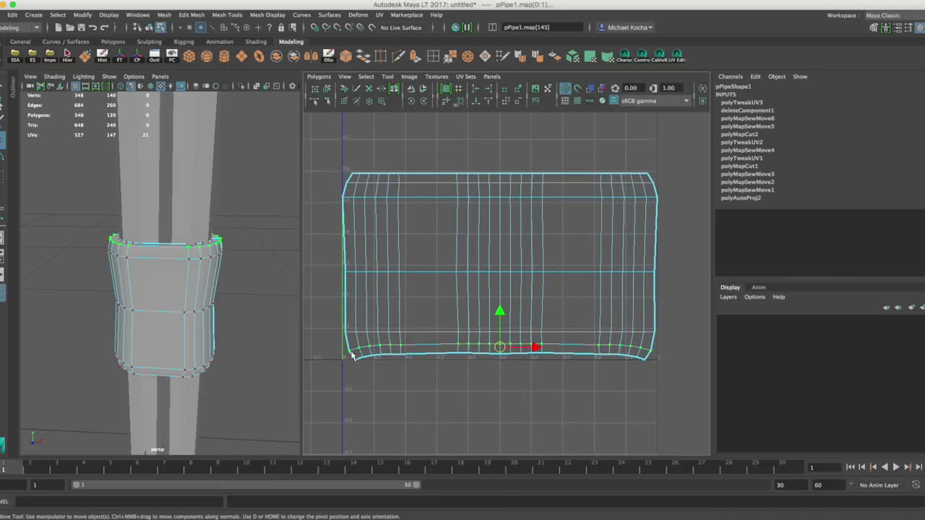
key("g")
left_click_drag(666, 344, 337, 382)
Step: Examine the straightened UV rows and the remaining slanted side borders of the shell
middle_click_drag(430, 345, 463, 340, "alt")
middle_click_drag(551, 279, 518, 322, "alt")
scroll(536, 307, "up", 2)
middle_click_drag(552, 263, 657, 255, "alt")
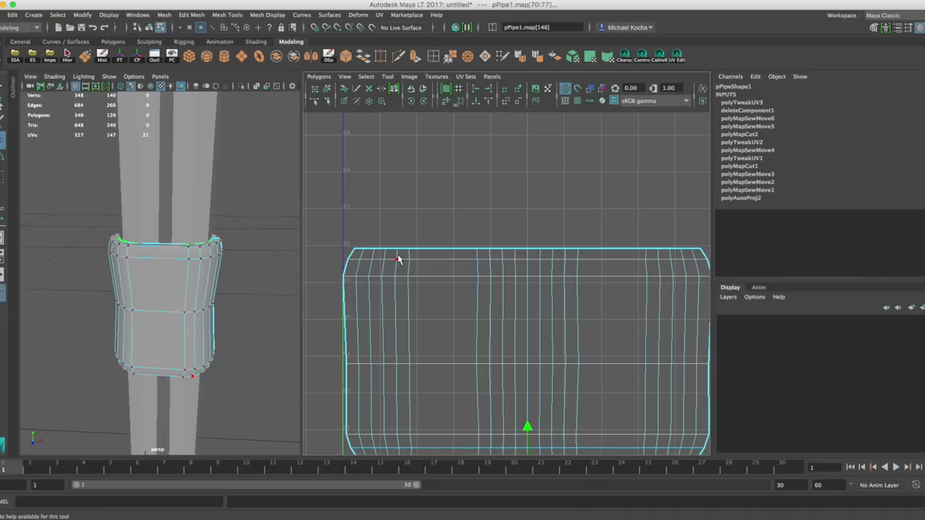
middle_click_drag(439, 283, 427, 246, "alt")
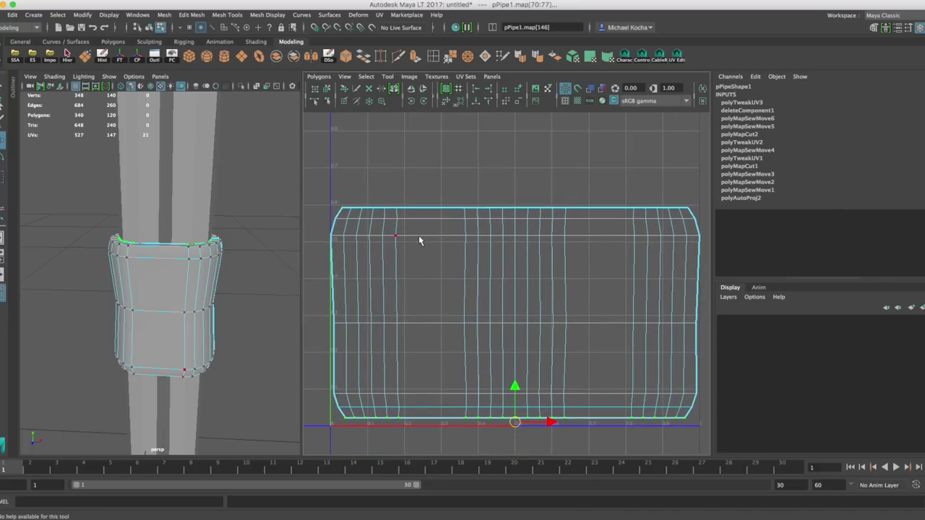
scroll(418, 235, "down", 2)
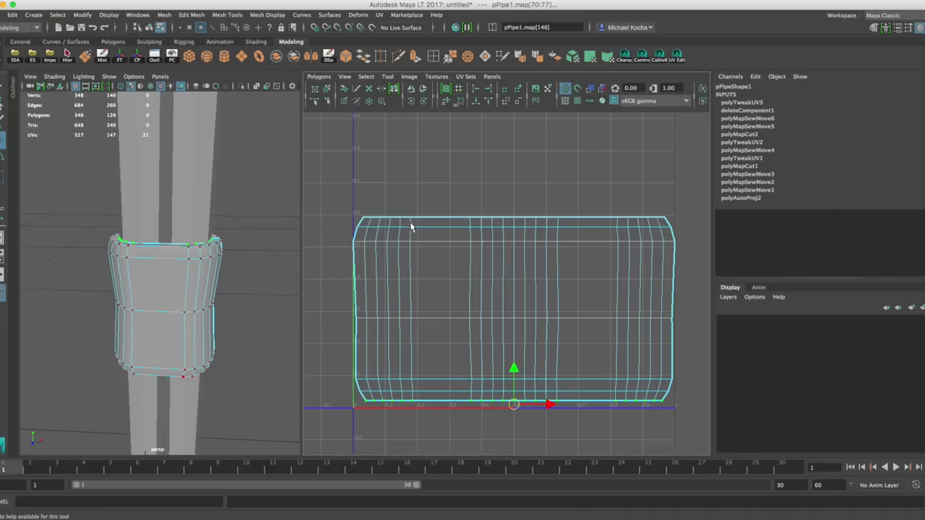
middle_click_drag(415, 262, 466, 252, "alt")
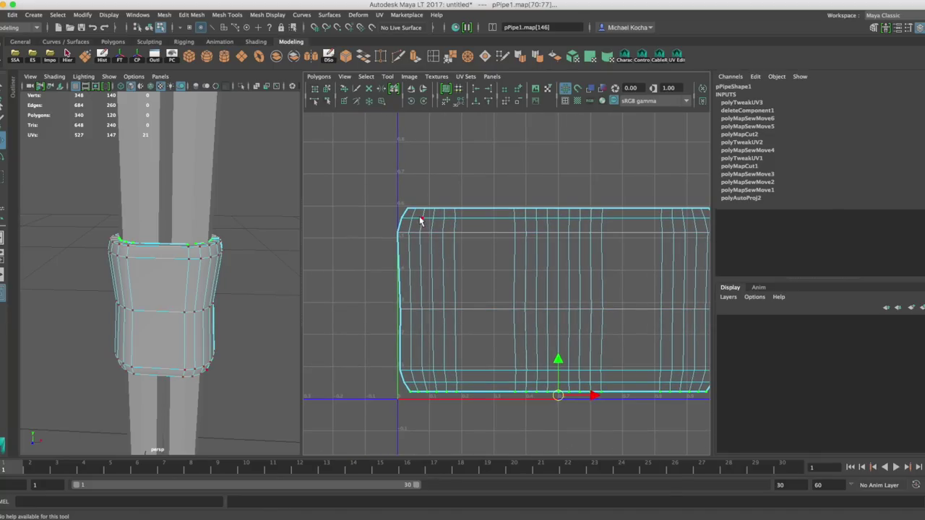
middle_click_drag(421, 220, 402, 221, "alt")
Step: Select the UVs along the shell's left border and align them to the minimum U value
left_click(382, 210)
double_click(382, 381, "shift")
left_click(386, 392, "shift")
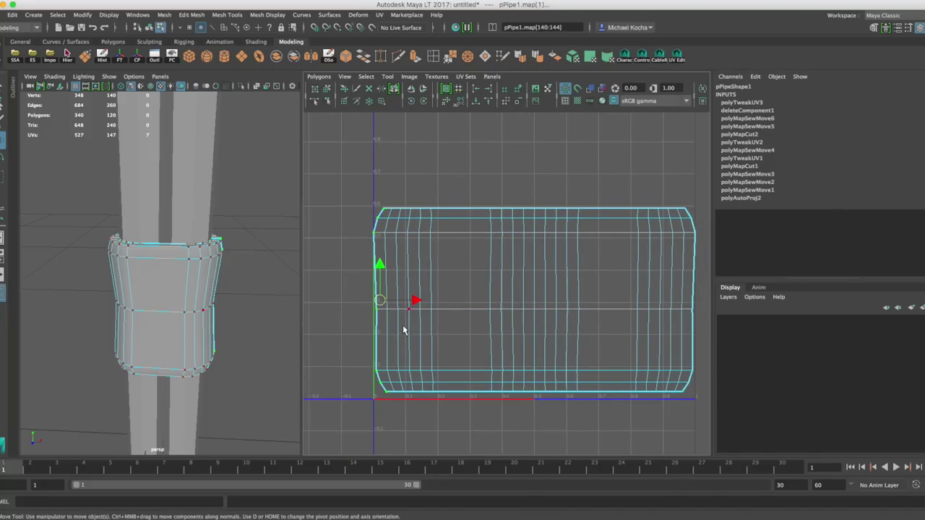
left_click(476, 89)
middle_click_drag(469, 276, 463, 268, "alt")
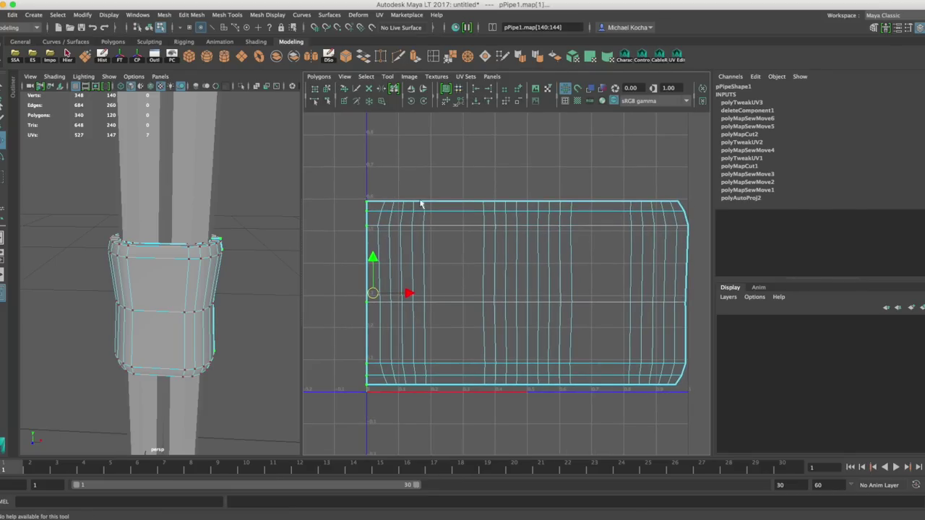
middle_click_drag(484, 220, 482, 225, "alt")
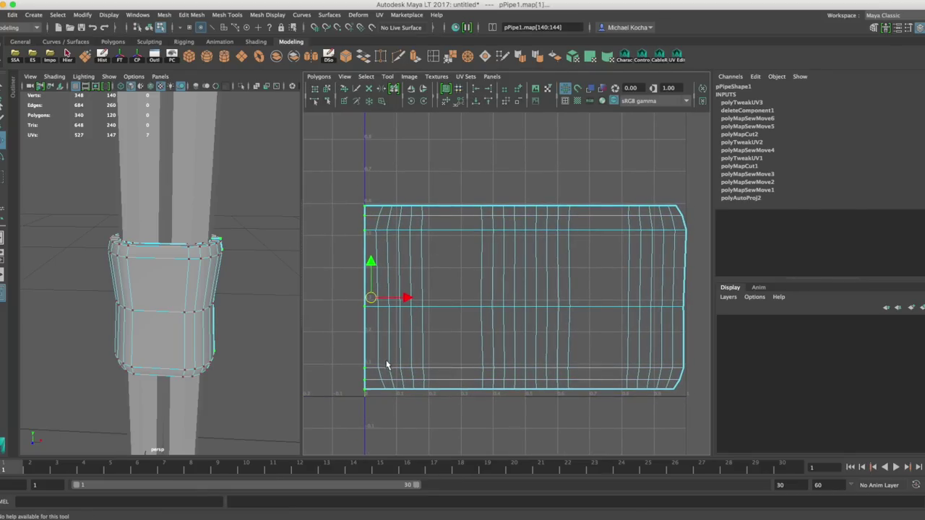
middle_click_drag(473, 284, 382, 285, "alt")
left_click(586, 210)
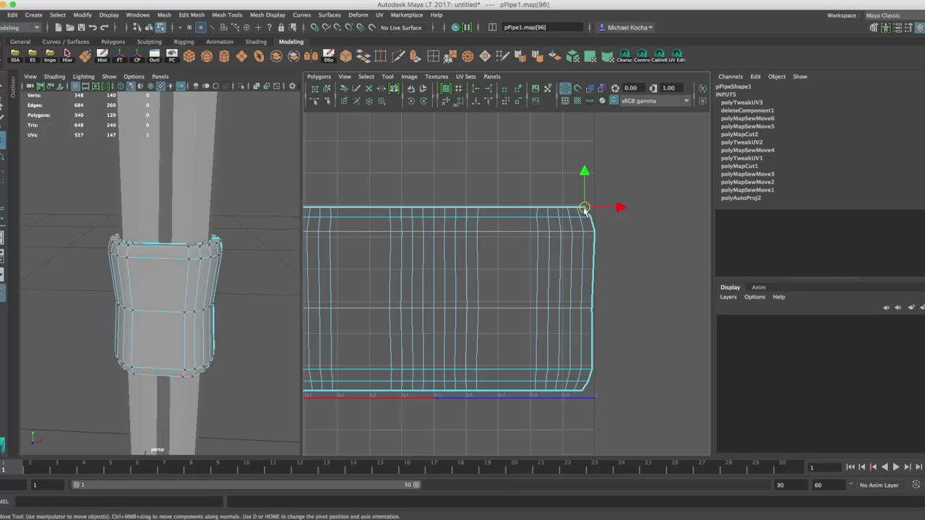
double_click(586, 384, "shift")
double_click(585, 393, "shift")
left_click(585, 391)
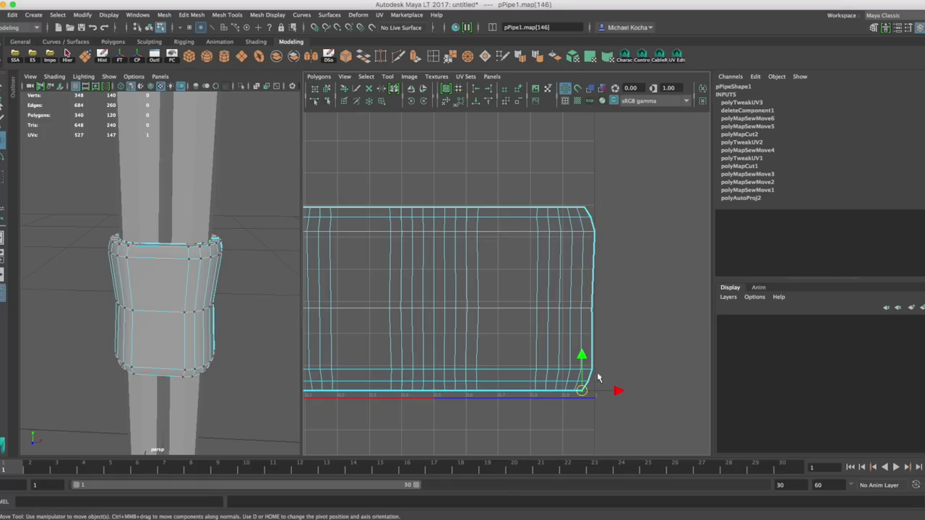
double_click(591, 217, "shift")
left_click(591, 224)
right_click_drag(590, 215, 627, 214)
left_click(605, 196)
Step: Select the UVs along the shell's right border and align them to the maximum U value
left_click_drag(593, 195, 582, 390)
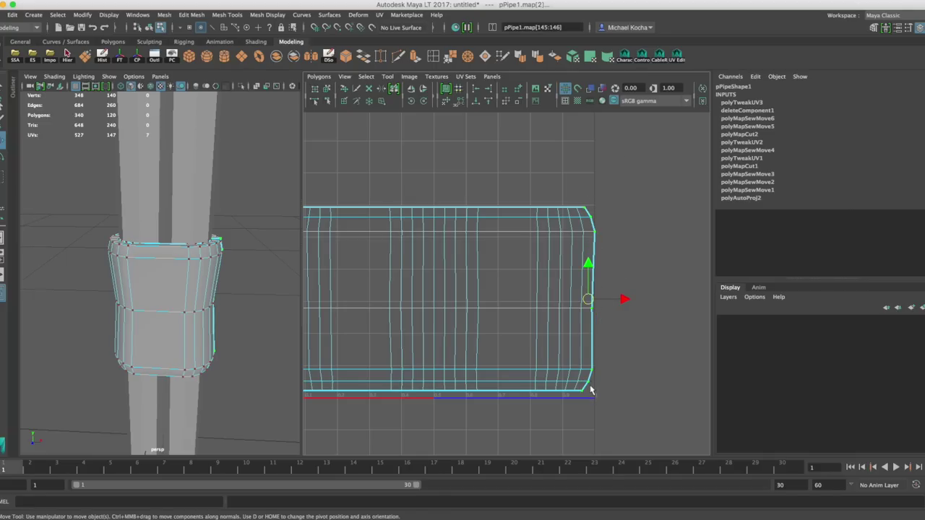
left_click(488, 99)
middle_click_drag(530, 258, 545, 218, "alt")
Step: Clear the UV selection and display the checker pattern on the sleeve model
right_click_drag(516, 208, 496, 197)
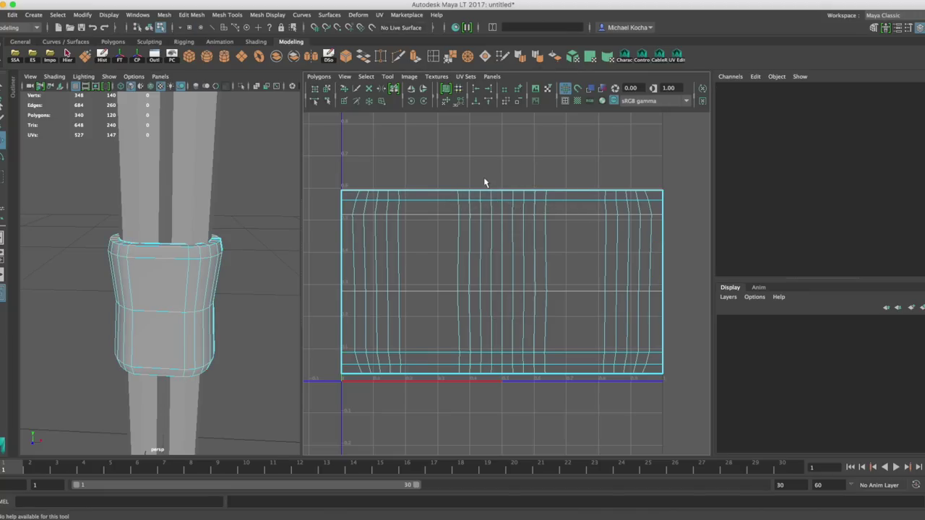
scroll(483, 179, "down", 3)
left_click(482, 237)
middle_click_drag(481, 171, 492, 198, "alt")
scroll(494, 201, "up", 1)
left_click(495, 203)
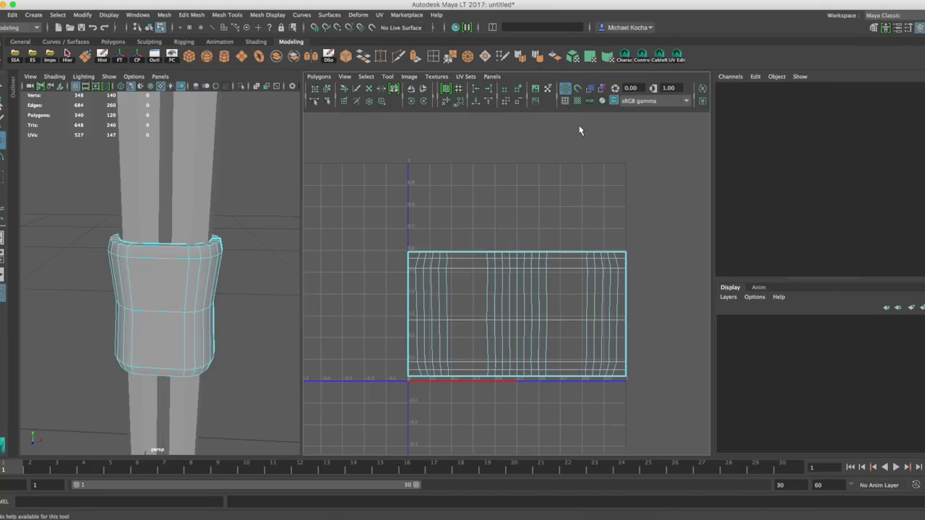
left_click(578, 101)
Step: Inspect the checker squares around the sleeve for stretching and along its seam from several angles
middle_click_drag(184, 254, 206, 230, "alt")
left_click_drag(206, 230, 225, 178, "alt")
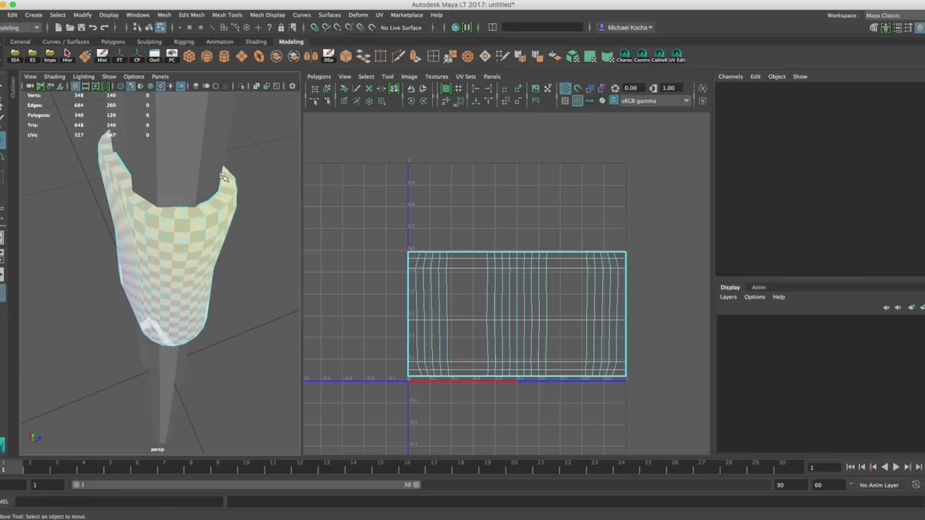
left_click_drag(151, 209, 215, 211, "alt")
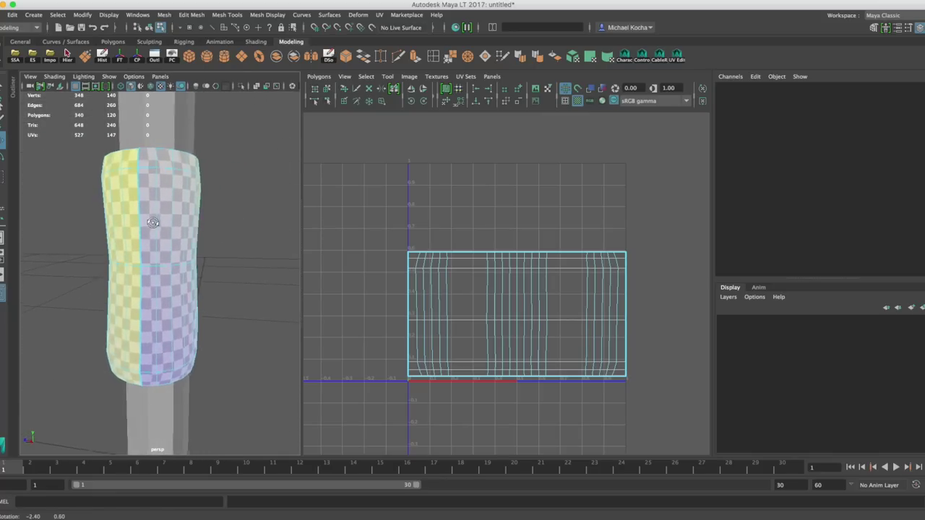
right_click_drag(172, 195, 183, 194, "alt")
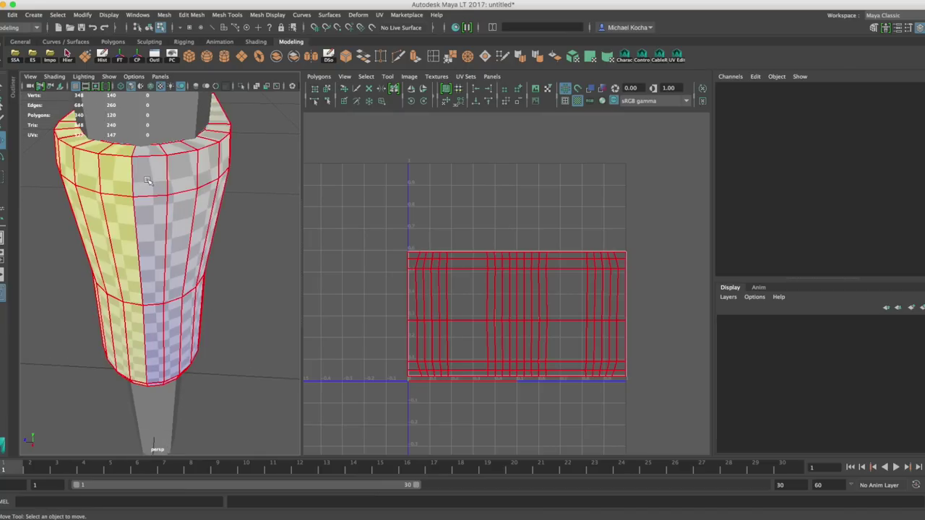
left_click_drag(131, 192, 161, 179, "alt")
right_click_drag(176, 216, 142, 207, "alt")
left_click_drag(142, 207, 168, 284, "alt")
Step: Show the checker image behind the UV shell and compare its lettering with the sleeve model
left_click(535, 87)
middle_click_drag(551, 205, 537, 186, "alt")
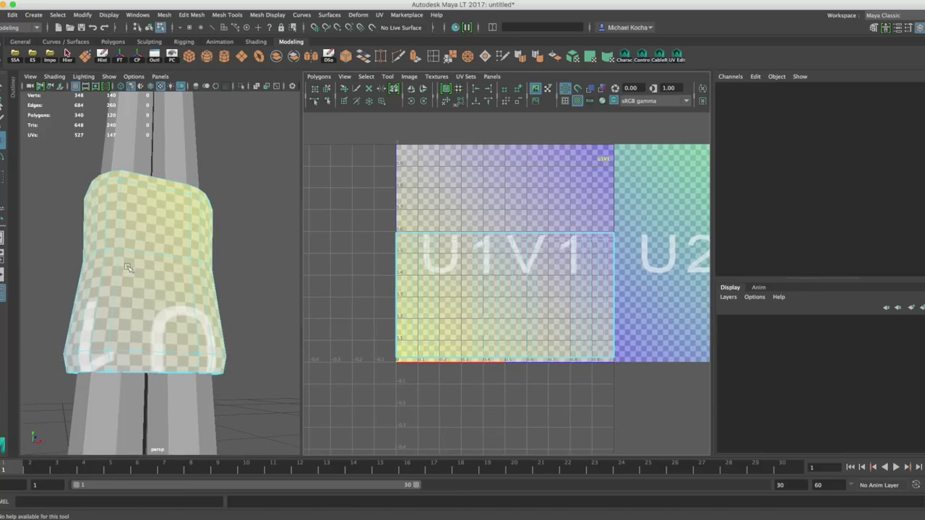
key("w")
left_click(192, 320)
scroll(202, 224, "down", 10)
left_click_drag(201, 227, 173, 250, "alt")
scroll(174, 253, "up", 10)
scroll(174, 258, "up", 5)
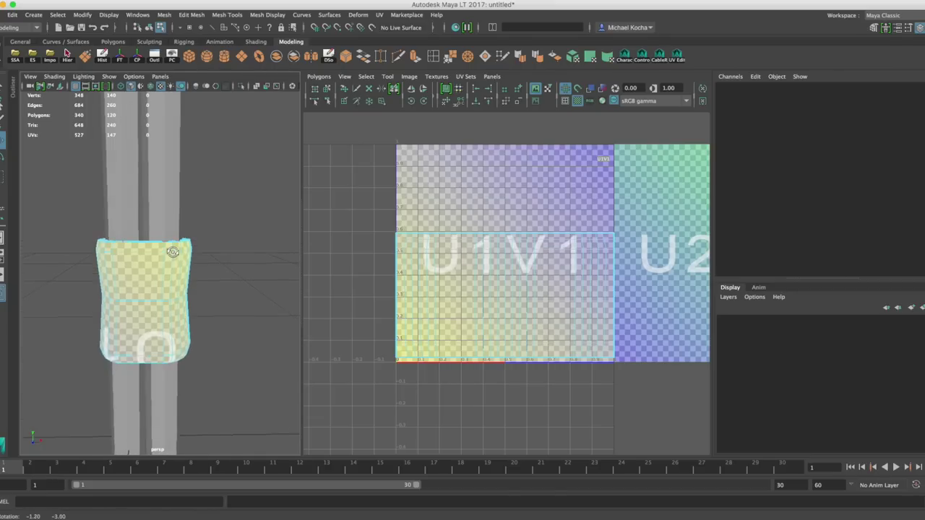
Step: Select the sleeve's whole UV shell and replace the checker background with shaded UV display
right_click_drag(510, 231, 477, 224)
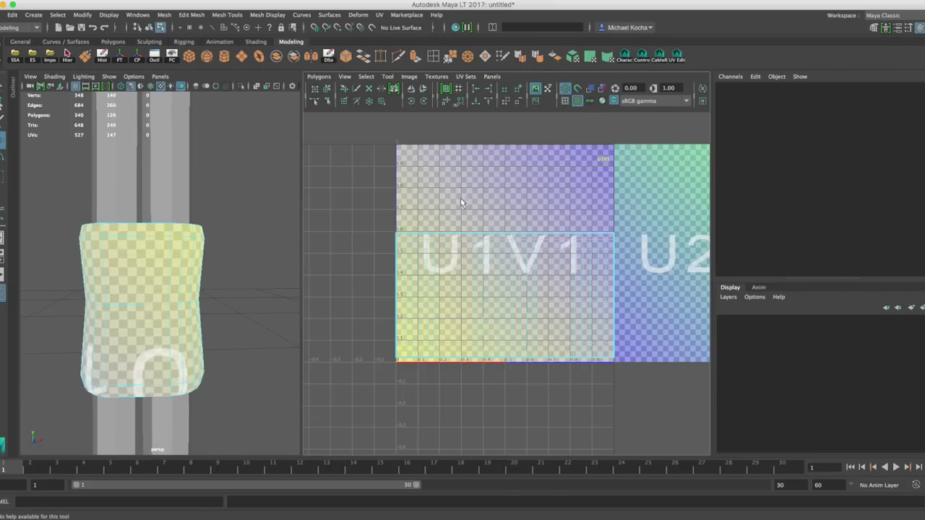
left_click(463, 271)
left_click(536, 88)
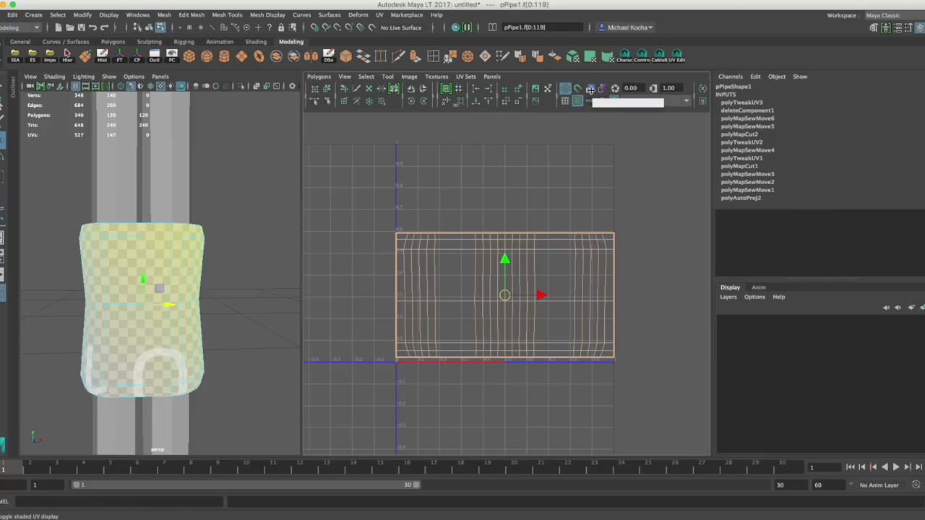
left_click(590, 88)
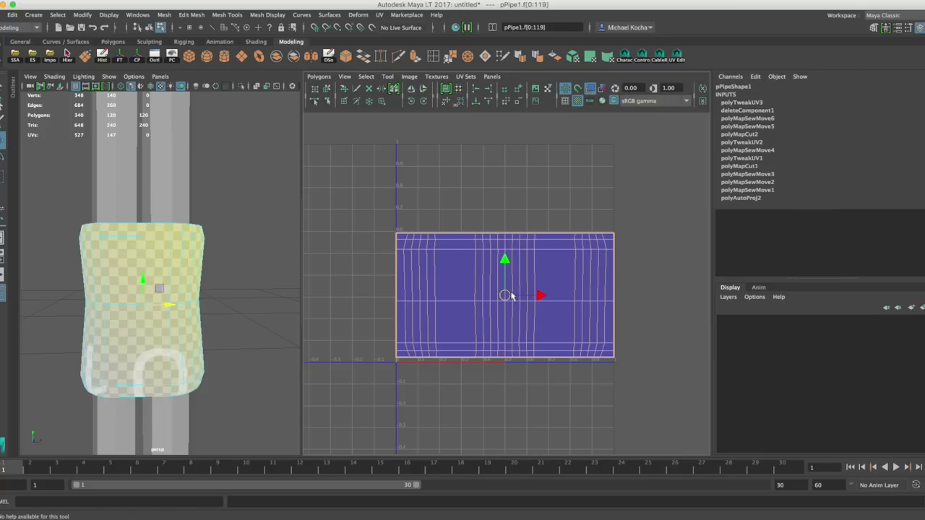
Step: Try flipping the sleeve's UV shell vertically, then undo the flip
left_click(422, 88)
left_click_drag(159, 286, 88, 267, "alt")
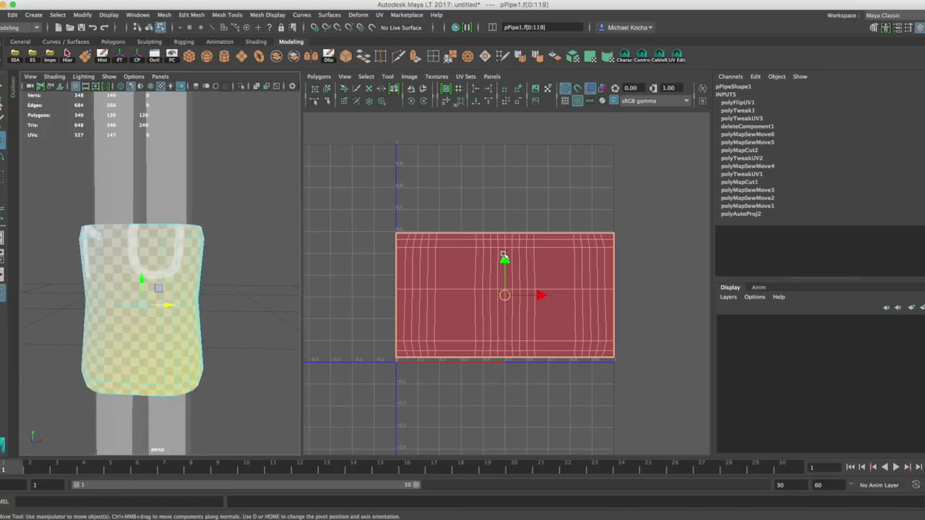
key("ctrl+z")
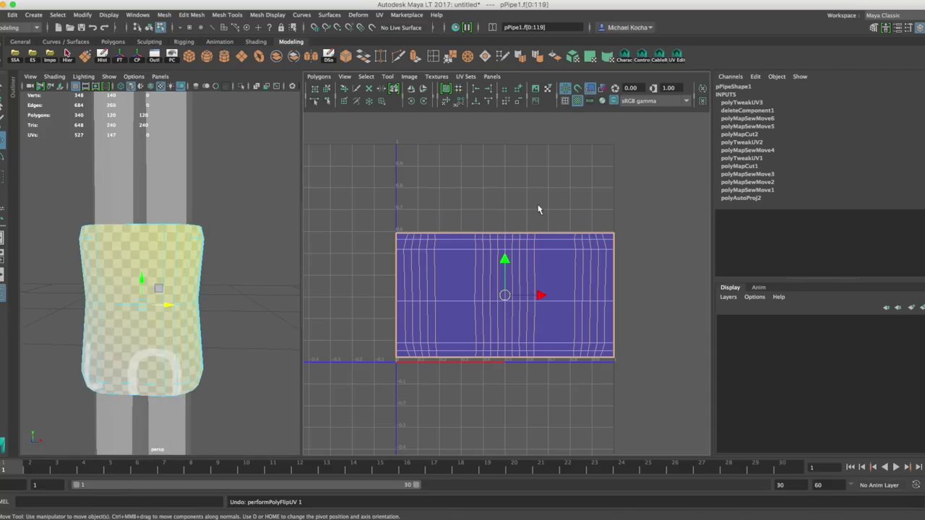
Step: Rotate the sleeve's UV shell 180 degrees to turn its texture upright, then deselect the shell
left_click(423, 102)
left_click(423, 102)
left_click(423, 102)
left_click(478, 181)
right_click_drag(494, 246, 457, 204)
middle_click_drag(456, 203, 493, 192, "alt")
Step: Select the staff's upper sleeve as an object and delete it
left_click_drag(160, 258, 108, 262, "alt")
scroll(148, 271, "down", 10)
scroll(153, 231, "up", 2)
middle_click_drag(155, 214, 155, 288, "alt")
right_click_drag(155, 287, 205, 226, "alt")
left_click(161, 124)
left_click(165, 170)
middle_click_drag(199, 159, 220, 225, "alt")
left_click(173, 200)
scroll(213, 244, "down", 8)
key("Delete")
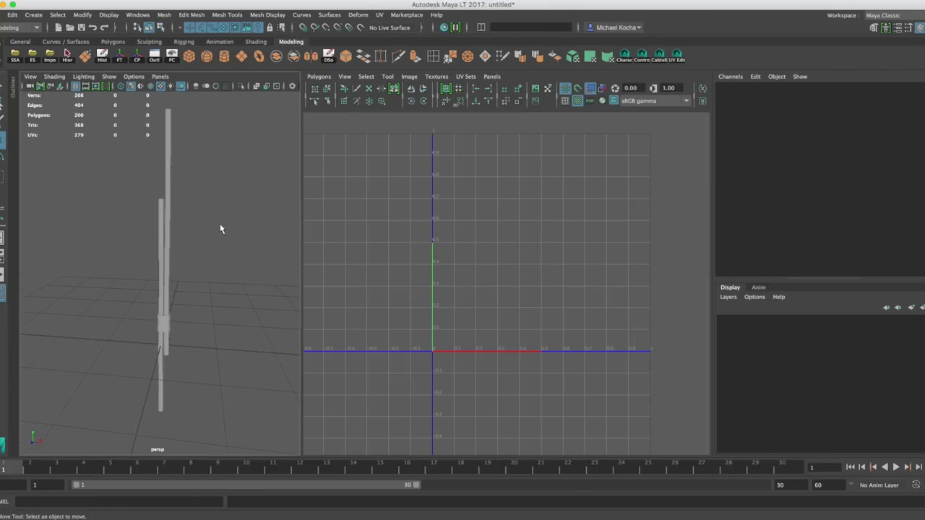
Step: Duplicate the unwrapped lower sleeve and move the copy up to the upper part of the staff
left_click(161, 302)
middle_click_drag(208, 295, 204, 248, "alt")
scroll(205, 248, "up", 7)
left_click(216, 254)
left_click(177, 285)
key("ctrl+d")
scroll(206, 263, "down", 7)
middle_click_drag(190, 231, 187, 273, "alt")
left_click_drag(159, 292, 157, 273)
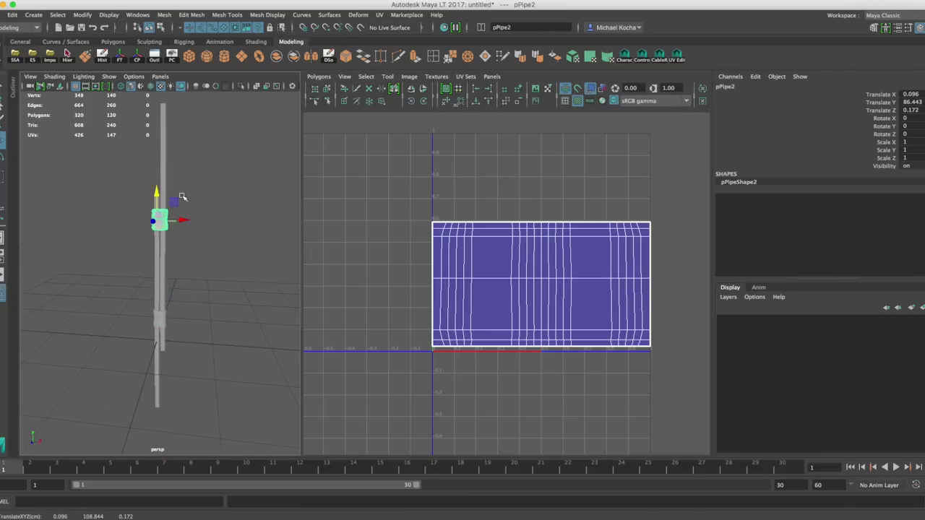
Step: Inspect the copied upper sleeve and the original lower sleeve in place on the staff
left_click(210, 253)
scroll(188, 223, "up", 10)
left_click_drag(171, 209, 172, 178, "alt")
scroll(189, 202, "down", 10)
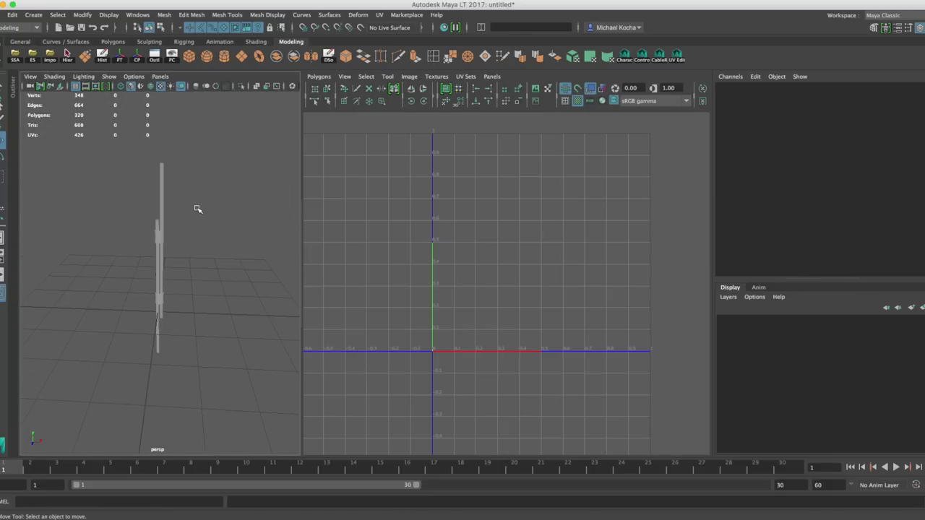
left_click(164, 239)
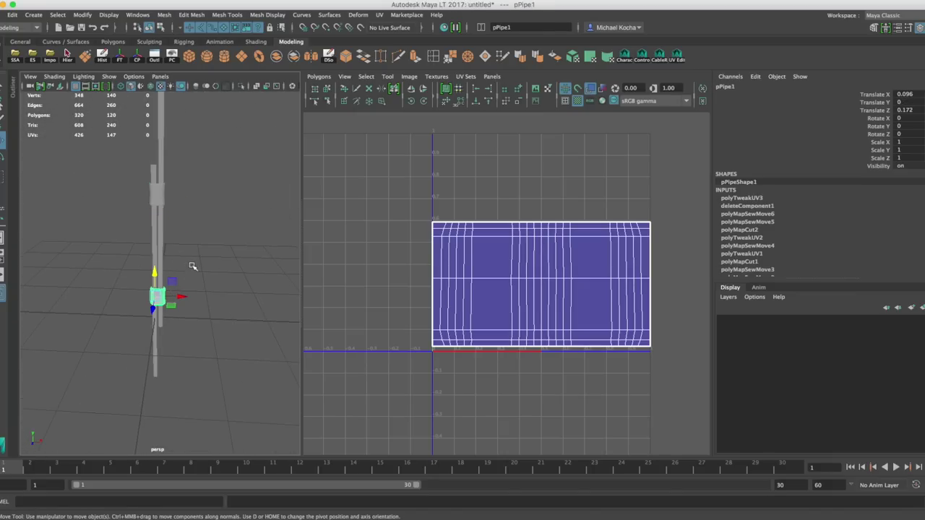
left_click(192, 255)
mouse_move(192, 250)
left_mouse_down("alt")
mouse_move(192, 268)
mouse_move(182, 239)
left_mouse_up("alt")
middle_click_drag(182, 240, 201, 254, "alt")
Step: Select the staff's taller rod and turn on the display of its texture borders
left_click(161, 215)
right_click_drag(205, 254, 267, 269, "alt")
scroll(231, 274, "down", 3)
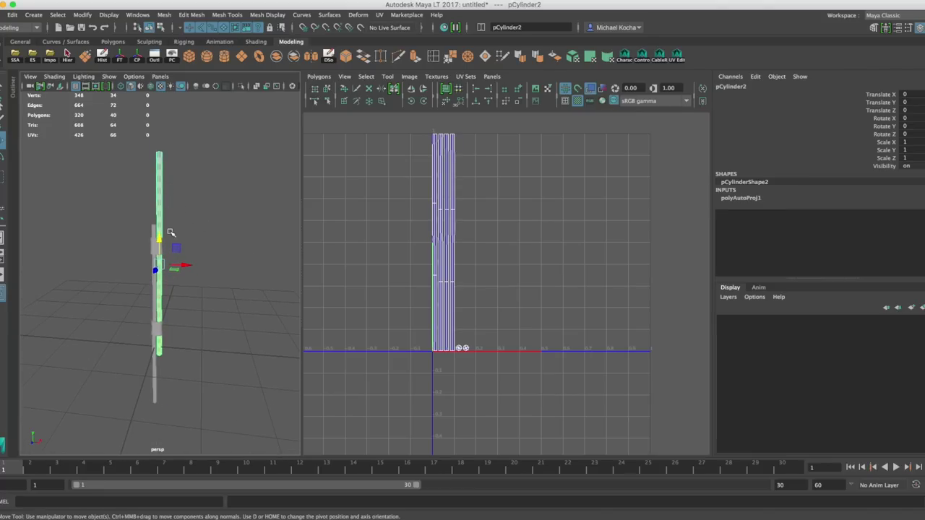
left_click(153, 289)
left_click(183, 250)
left_click(161, 211)
middle_click_drag(198, 235, 209, 264, "alt")
scroll(209, 265, "up", 5)
mouse_move(226, 259)
left_mouse_down("alt")
mouse_move(195, 237)
mouse_move(169, 246)
mouse_move(227, 254)
mouse_move(196, 245)
mouse_move(216, 249)
left_mouse_up("alt")
scroll(433, 264, "up", 3)
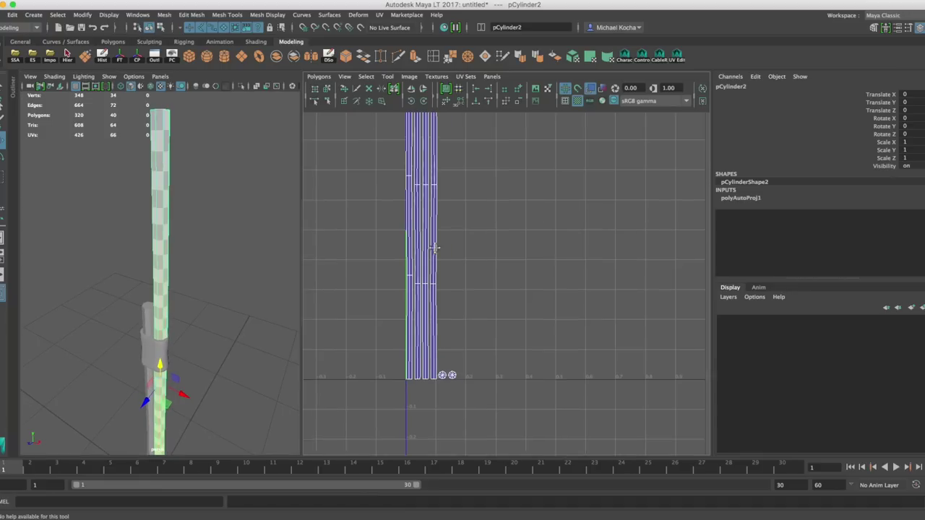
scroll(437, 271, "up", 2)
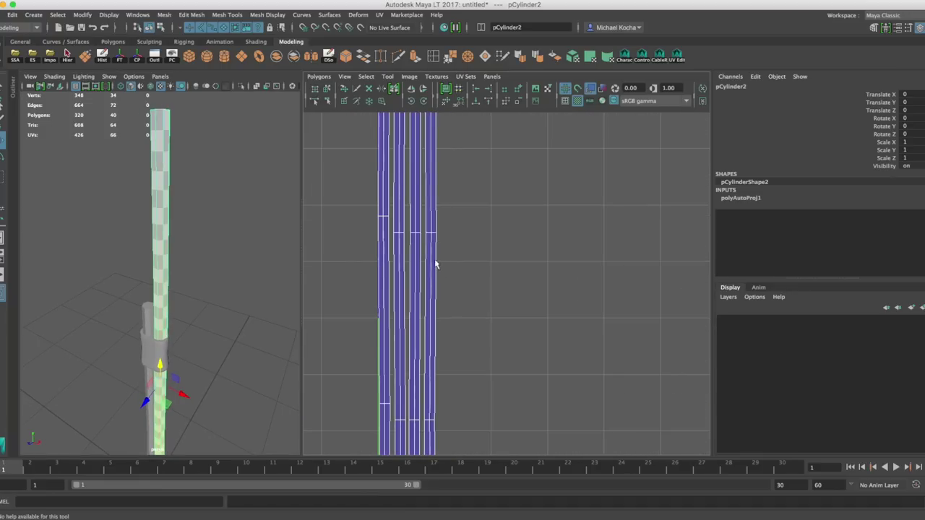
scroll(436, 258, "down", 1)
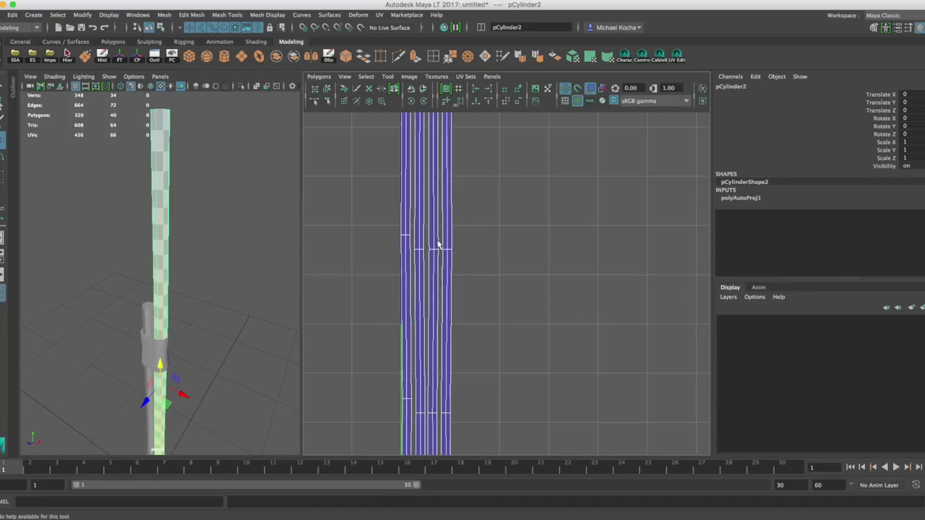
scroll(439, 238, "up", 1)
left_click(564, 101)
Step: Select the long border edges between the taller rod's last two UV strips and Move and Sew them together
middle_click_drag(256, 222, 282, 261, "alt")
right_click_drag(243, 241, 273, 247, "alt")
right_click_drag(411, 239, 411, 207)
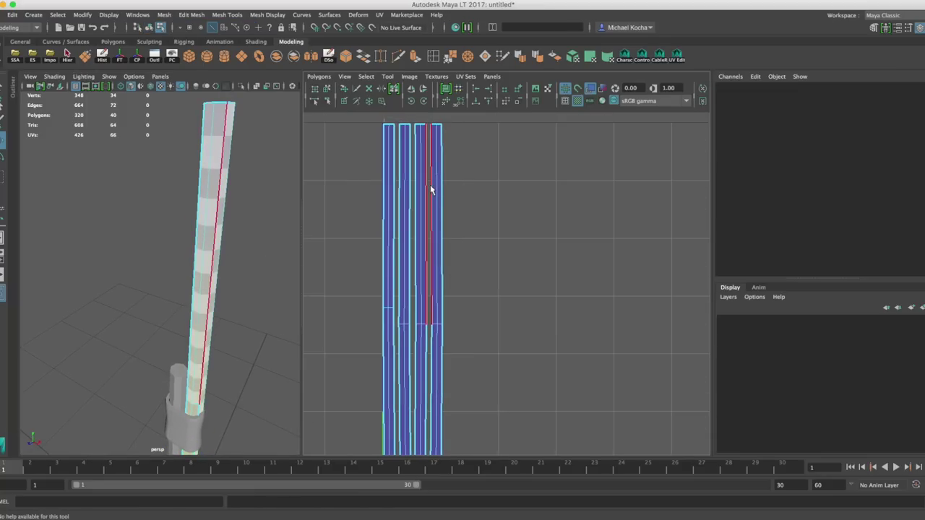
left_click(429, 186)
left_click(432, 214, "shift")
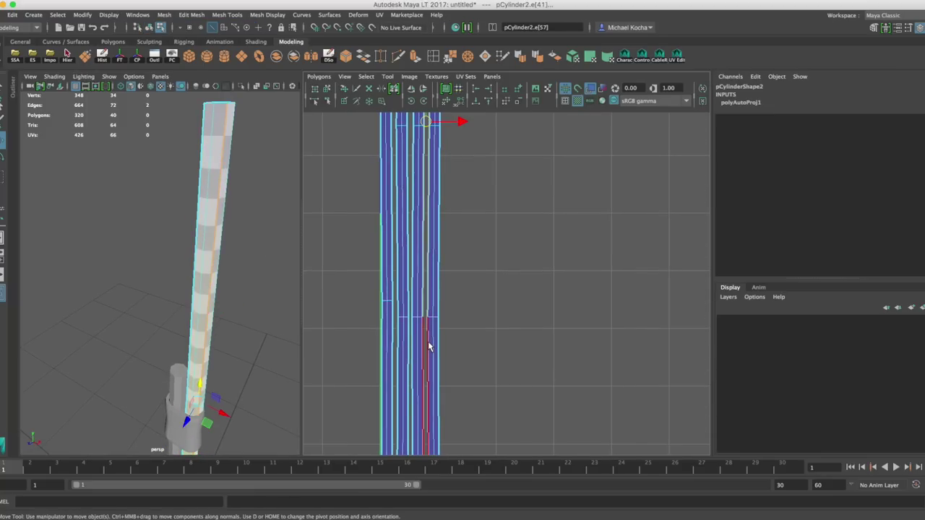
left_click(431, 345, "shift")
right_click_drag(429, 343, 433, 316, "shift")
Step: Move and Sew the neighbouring UV strip onto the joined strips of the rod along its long border edges
scroll(441, 323, "down", 3)
middle_click_drag(442, 324, 450, 277, "alt")
left_click(446, 301)
middle_click_drag(462, 194, 451, 336, "alt")
left_click(437, 247)
right_click_drag(437, 244, 428, 235, "shift")
Step: Select the remaining strip's three long border edges and Move and Sew it to complete the rod's single side shell
left_click(428, 235)
left_click(431, 367, "shift")
middle_click_drag(435, 390, 439, 282, "alt")
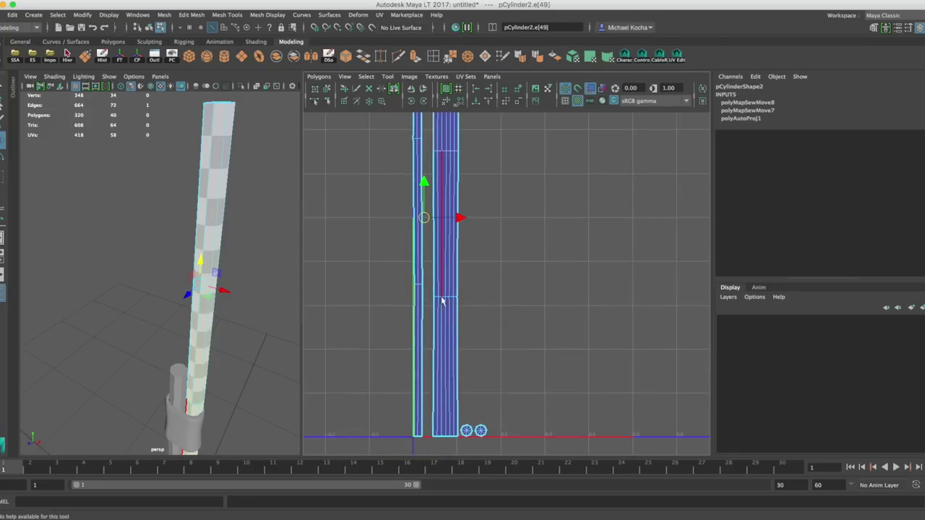
left_click(434, 343, "shift")
right_click_drag(436, 323, 435, 289, "shift")
Step: Try cutting the UVs of the rod's two octagonal end caps along all their edges
middle_click_drag(467, 301, 466, 255, "alt")
scroll(458, 288, "up", 5)
middle_click_drag(457, 289, 480, 258, "alt")
scroll(471, 272, "up", 5)
left_click_drag(242, 194, 245, 271, "alt")
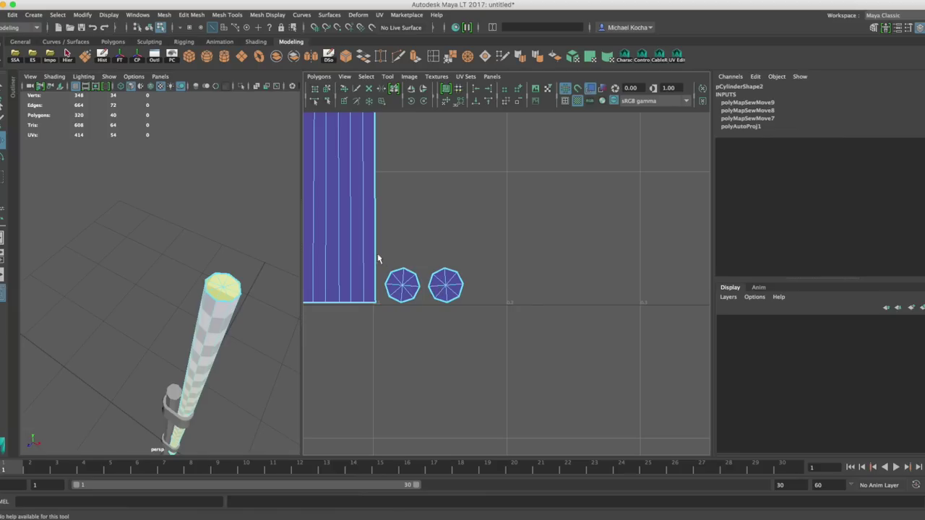
right_click_drag(378, 263, 378, 241, "alt")
middle_click_drag(378, 241, 434, 278, "alt")
left_click_drag(289, 285, 265, 276, "alt")
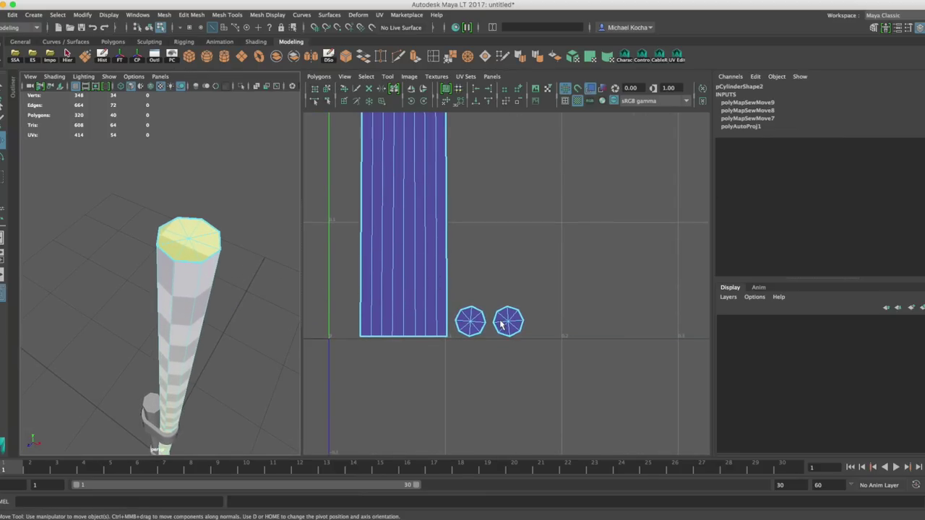
left_click_drag(551, 289, 453, 355)
right_click_drag(472, 316, 439, 317, "shift")
Step: Try to Move and Sew the triangles of one end cap onto the lower end of the rod's side shell
middle_click_drag(450, 373, 450, 354, "alt")
right_click_drag(426, 286, 426, 267)
left_click_drag(455, 313, 355, 325)
left_click_drag(346, 272, 505, 272)
middle_click_drag(430, 309, 437, 291, "alt")
scroll(438, 287, "down", 1)
left_click_drag(491, 203, 379, 250, "ctrl")
scroll(493, 350, "up", 2)
right_click_drag(424, 266, 428, 247, "shift")
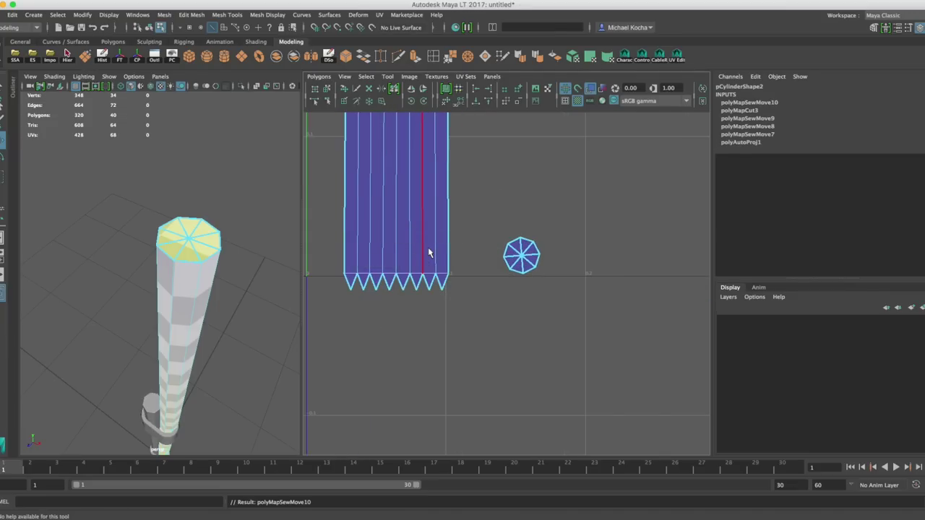
middle_click_drag(437, 285, 468, 314, "alt")
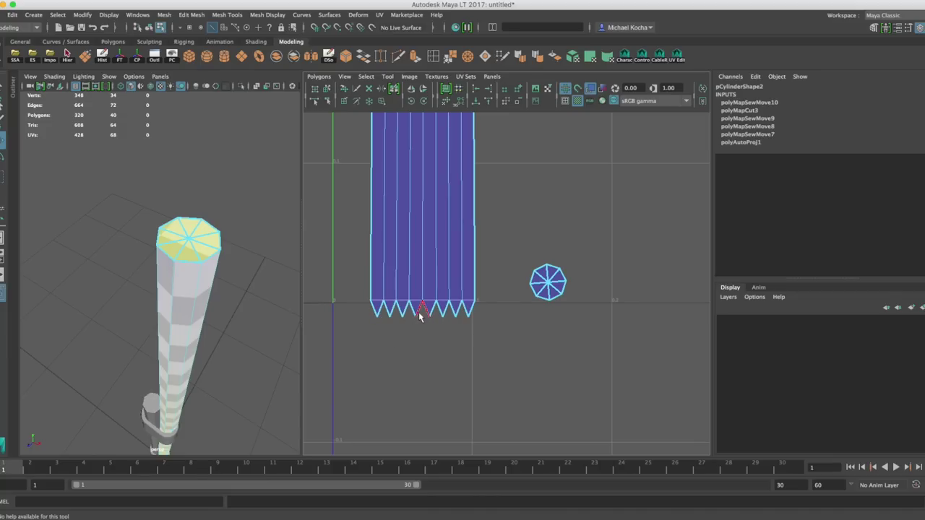
Step: Undo the sewing and cutting of the rod's end cap UVs
key("ctrl+z")
key("ctrl+z")
key("ctrl+z")
key("ctrl+z")
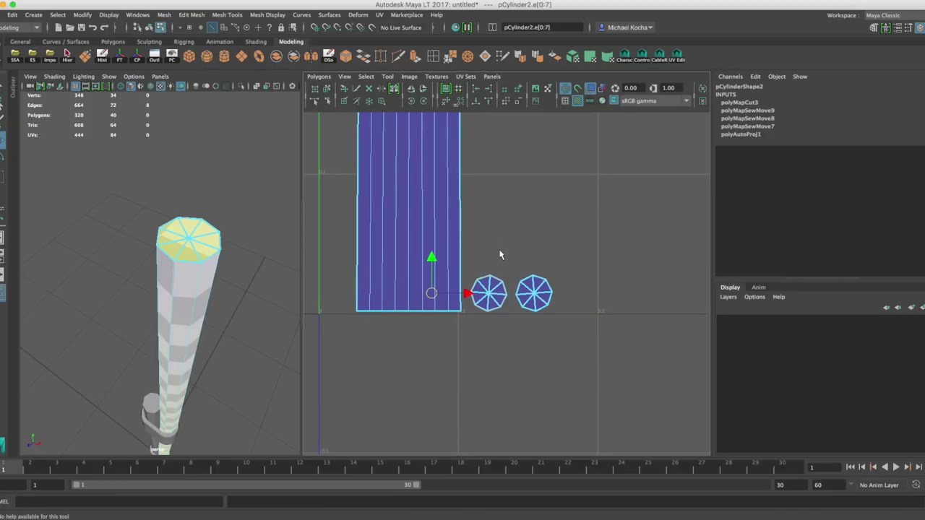
key("ctrl+z")
key("ctrl+z")
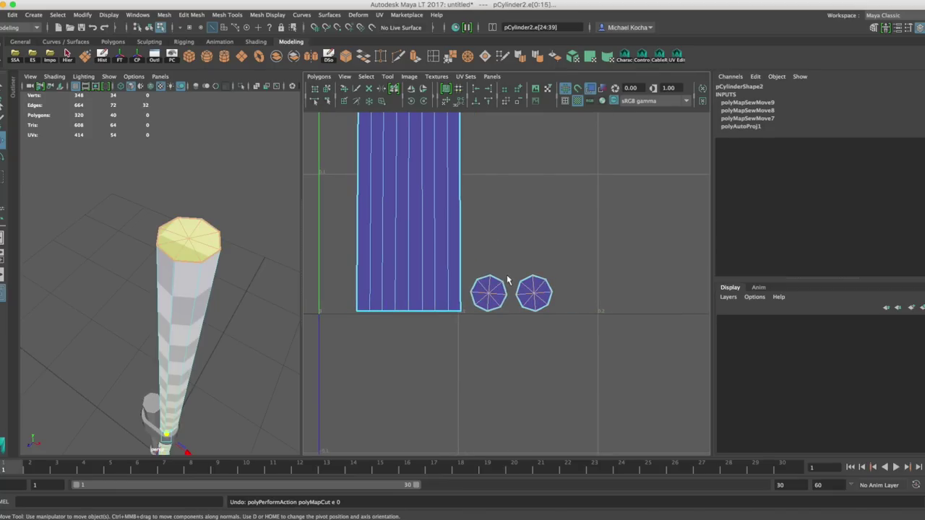
Step: Select all faces of the rod in the UV layout, including the side shell and both end caps
right_click_drag(494, 284, 458, 268)
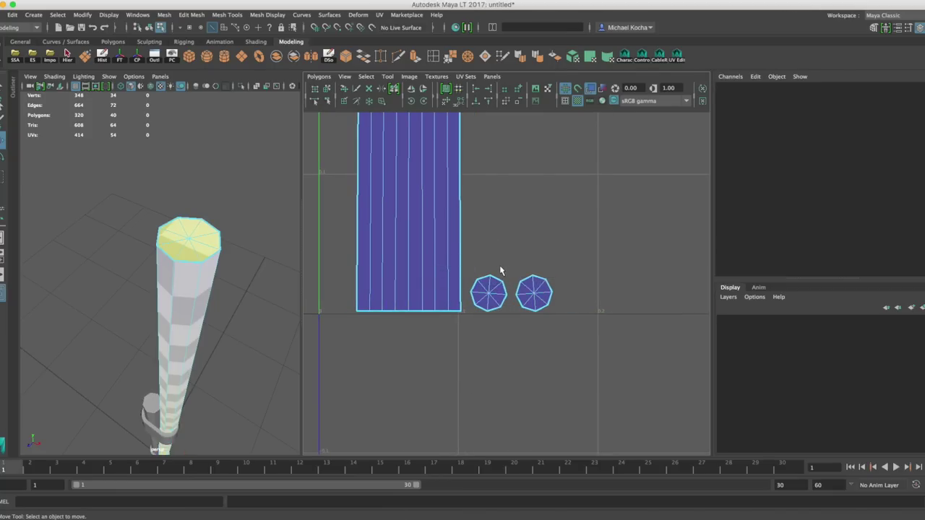
left_click(492, 284)
left_click(521, 267)
left_click(500, 282)
left_click(530, 231)
right_click_drag(530, 231, 521, 241, "alt")
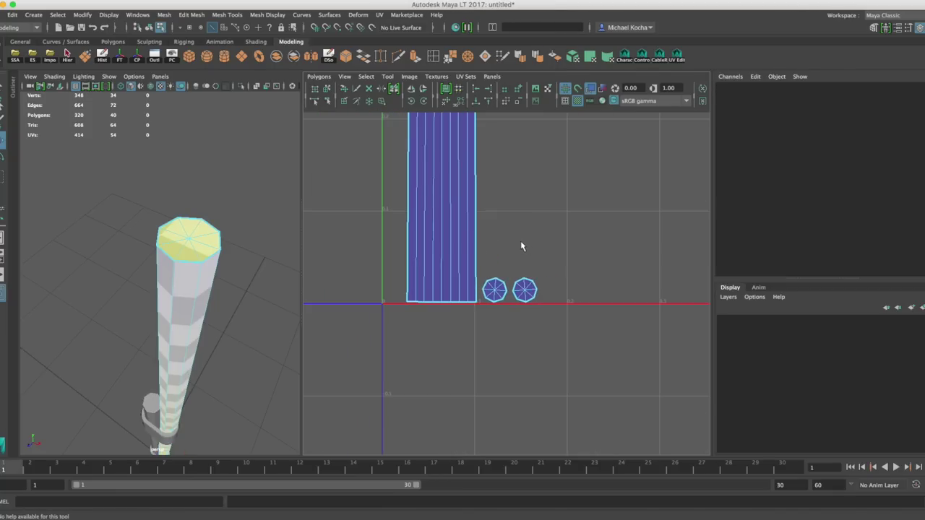
middle_click_drag(520, 242, 497, 273, "alt")
right_click_drag(497, 272, 502, 208, "alt")
middle_click_drag(501, 208, 482, 351, "alt")
right_click_drag(481, 351, 506, 267, "alt")
middle_click_drag(505, 267, 502, 279, "alt")
left_click_drag(455, 253, 495, 440)
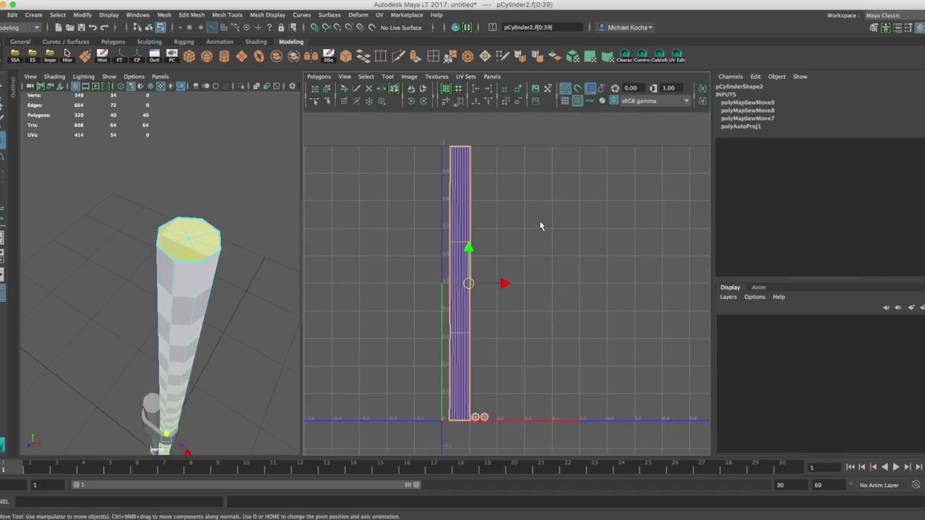
Step: Try unfolding the rod's selected UVs, then undo the unfold
left_click(445, 101)
middle_click_drag(590, 282, 508, 250, "alt")
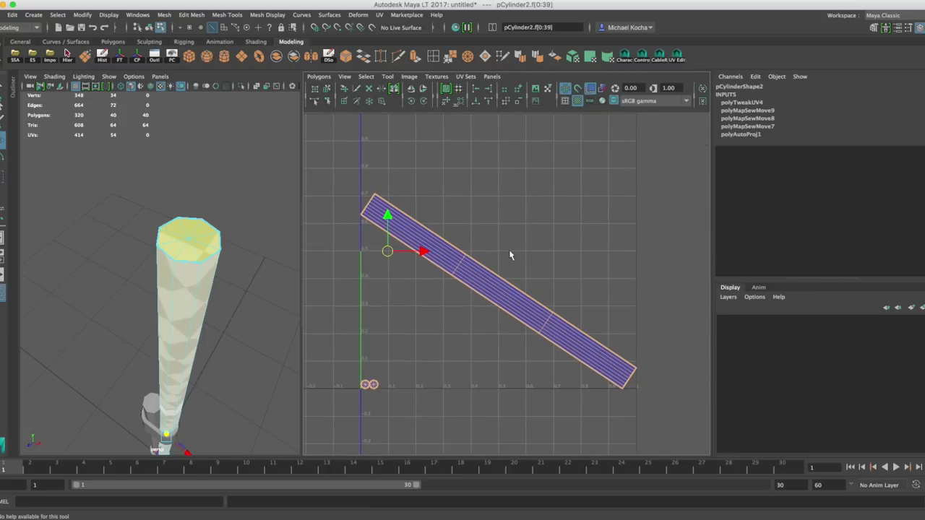
key("super+z")
middle_click_drag(471, 184, 520, 178, "alt")
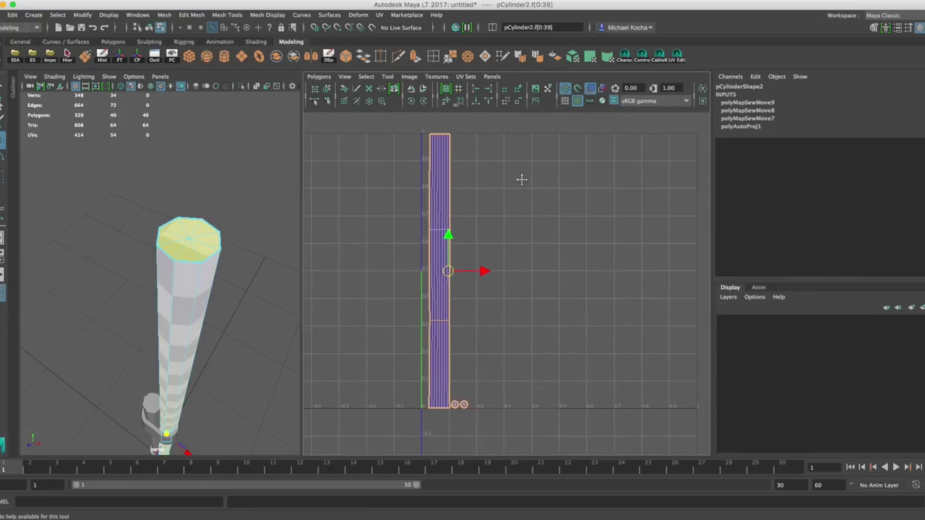
Step: Review the Unfold UVs options for the Legacy and Unfold3D methods, leaving Unfold3D chosen and closing without applying
left_click(447, 103, "shift")
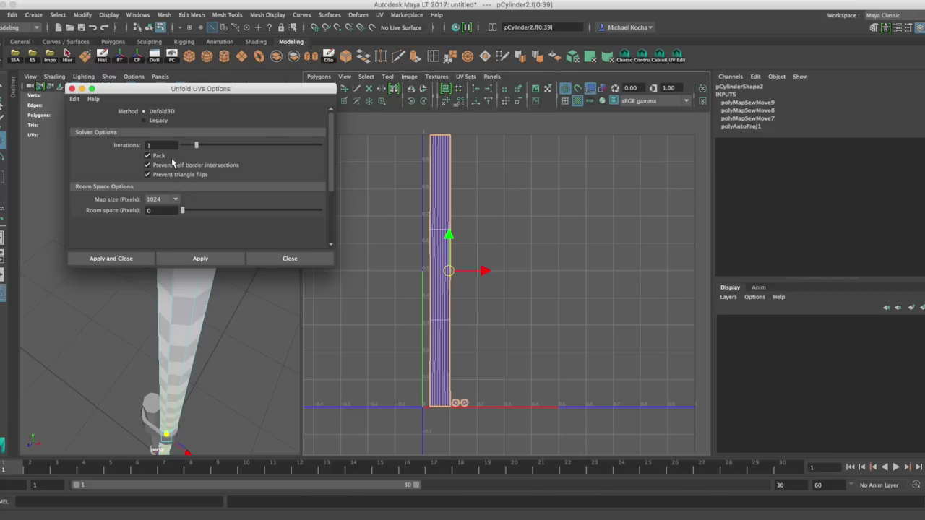
scroll(219, 193, "down", 2)
scroll(219, 193, "up", 2)
left_click(145, 120)
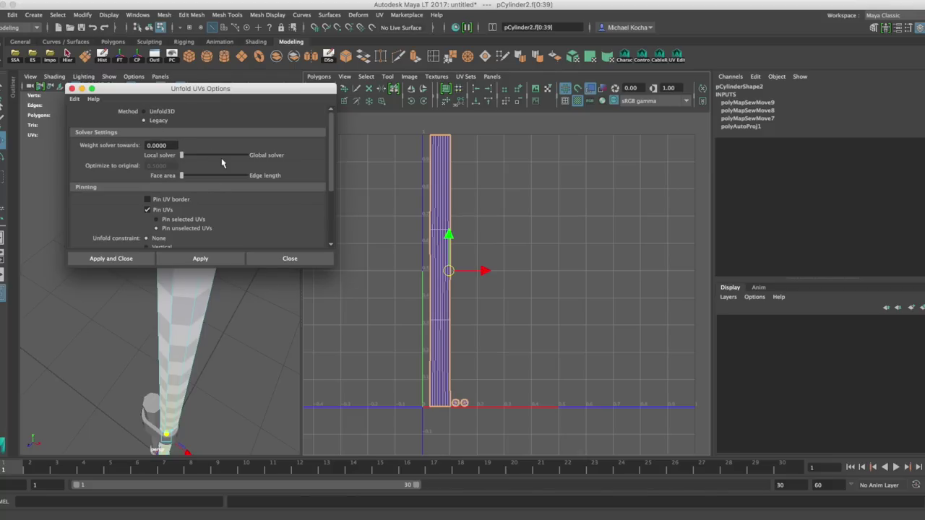
scroll(235, 200, "down", 2)
scroll(235, 200, "up", 2)
left_click(159, 112)
left_click(290, 261)
Step: Unfold the rod's selected UVs with the Unfold3D method
middle_click_drag(497, 226, 516, 223, "alt")
right_click_drag(516, 222, 580, 219, "alt")
middle_click_drag(503, 205, 506, 224, "alt")
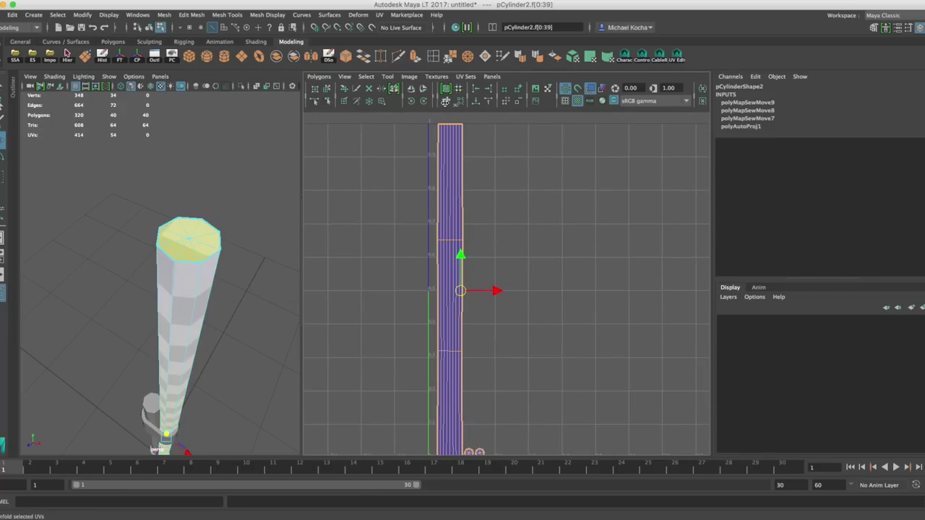
left_click(445, 102)
scroll(564, 235, "down", 3)
middle_click_drag(582, 297, 551, 255, "alt")
scroll(551, 255, "up", 2)
Step: Select the rod's slanted long side shell and rotate it until it stands upright
right_click_drag(515, 251, 470, 235)
left_click(518, 256)
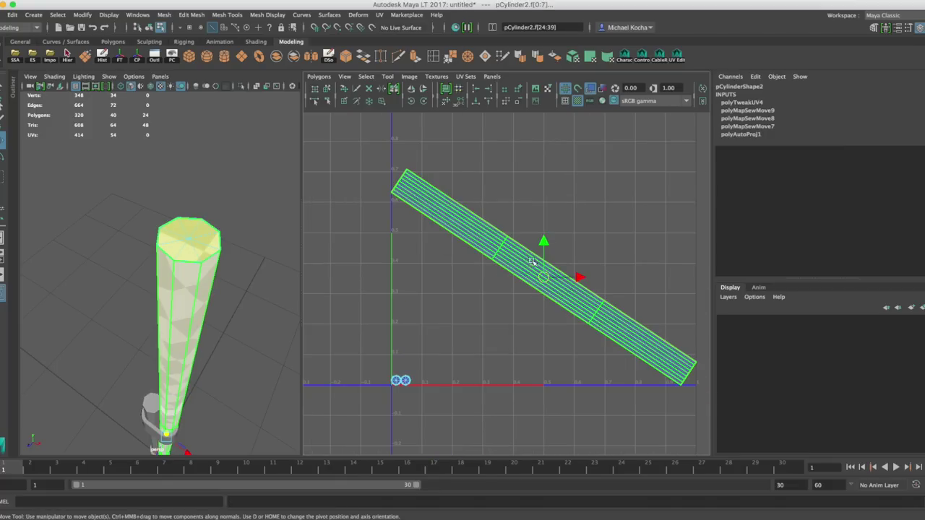
key("e")
left_click_drag(563, 274, 611, 242)
key("w")
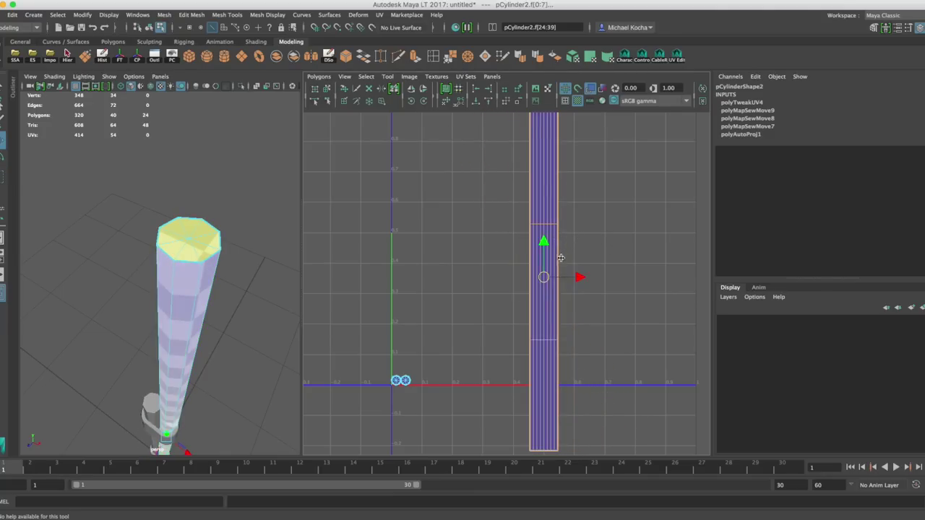
Step: Move the upright side shell so its left side sits at about U 0.2 and its lower end just above V 0
scroll(561, 261, "down", 2)
middle_click_drag(561, 267, 551, 277, "alt")
left_click_drag(526, 288, 465, 251)
key("r")
key("w")
Step: Examine the edges of the straightened side shell down to its lower end
scroll(463, 249, "up", 5)
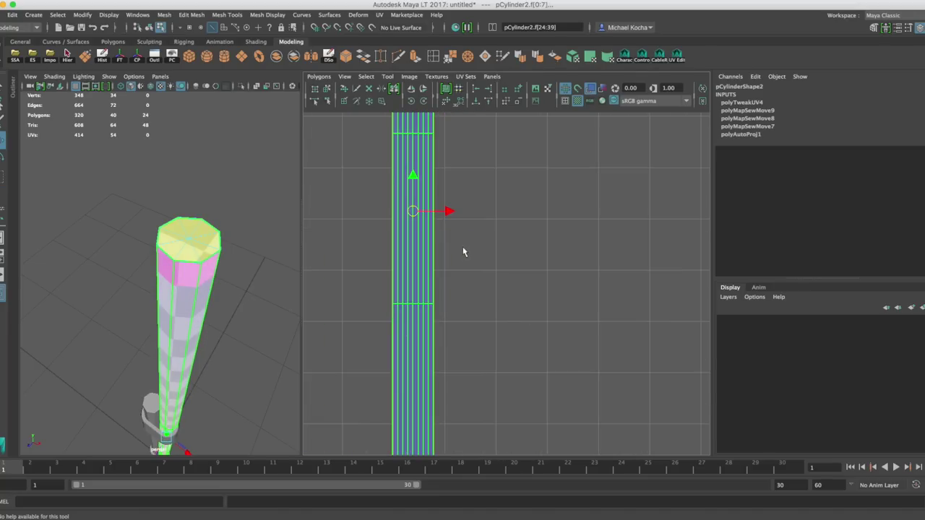
middle_click_drag(462, 246, 484, 262, "alt")
scroll(450, 257, "up", 2)
right_click_drag(441, 252, 404, 237)
scroll(466, 270, "up", 8)
middle_click_drag(437, 287, 495, 147, "alt")
middle_click_drag(510, 325, 522, 145, "alt")
middle_click_drag(487, 282, 497, 196, "alt")
middle_click_drag(502, 316, 499, 152, "alt")
scroll(499, 221, "down", 8)
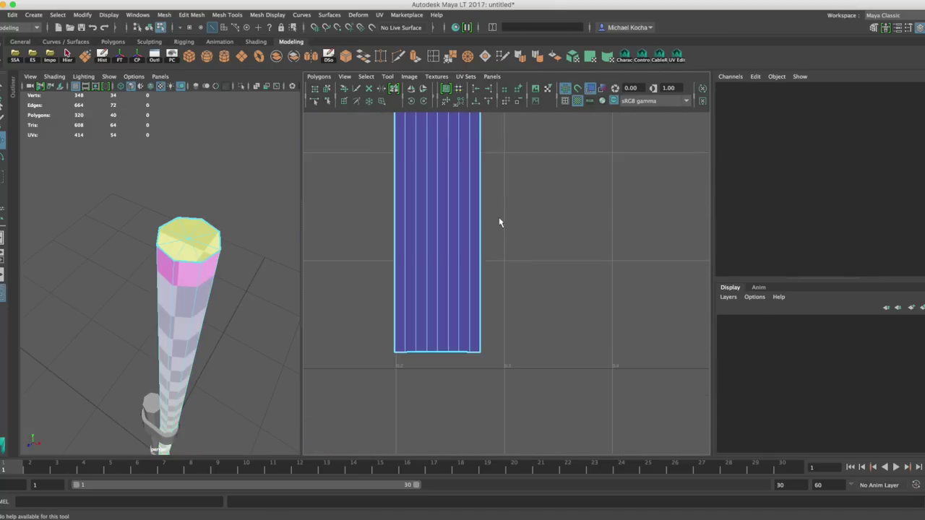
middle_click_drag(504, 338, 514, 301, "alt")
scroll(506, 303, "up", 8)
scroll(483, 286, "down", 12)
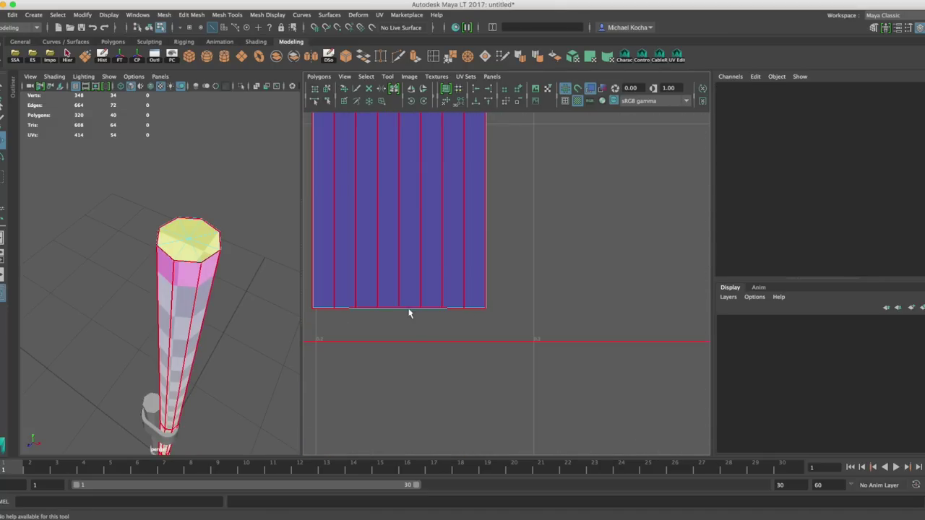
middle_click_drag(525, 250, 518, 344, "alt")
scroll(518, 348, "down", 4)
Step: Return the taller rod to object mode, compare it with the second rod beside it, and clear the selection
right_click_drag(173, 242, 236, 222)
left_click(237, 223)
left_click(193, 329)
left_click_drag(193, 339, 218, 326, "alt")
scroll(218, 326, "down", 5)
middle_click_drag(220, 329, 236, 250, "alt")
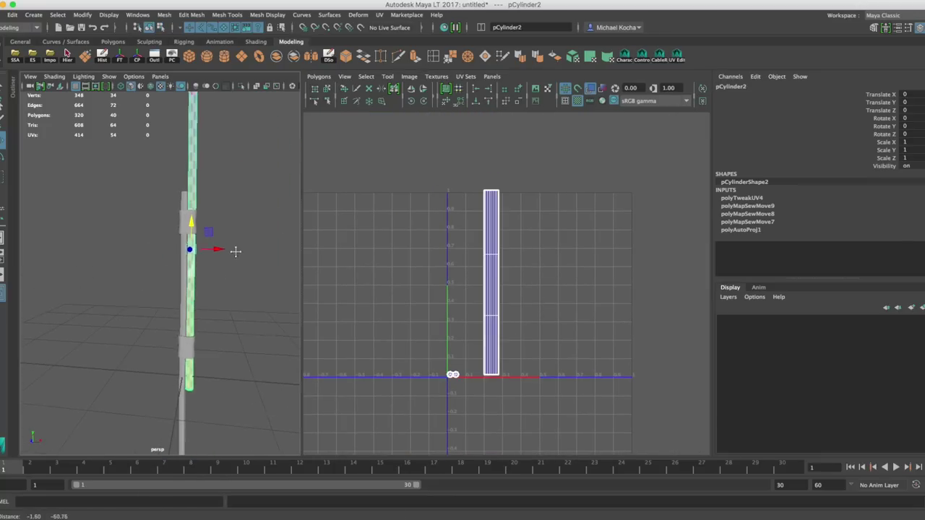
left_click(184, 281, "shift")
middle_click_drag(191, 293, 193, 248, "alt")
right_click_drag(193, 248, 246, 242, "alt")
middle_click_drag(246, 236, 219, 260, "alt")
right_click_drag(219, 260, 258, 264, "alt")
left_click(232, 224)
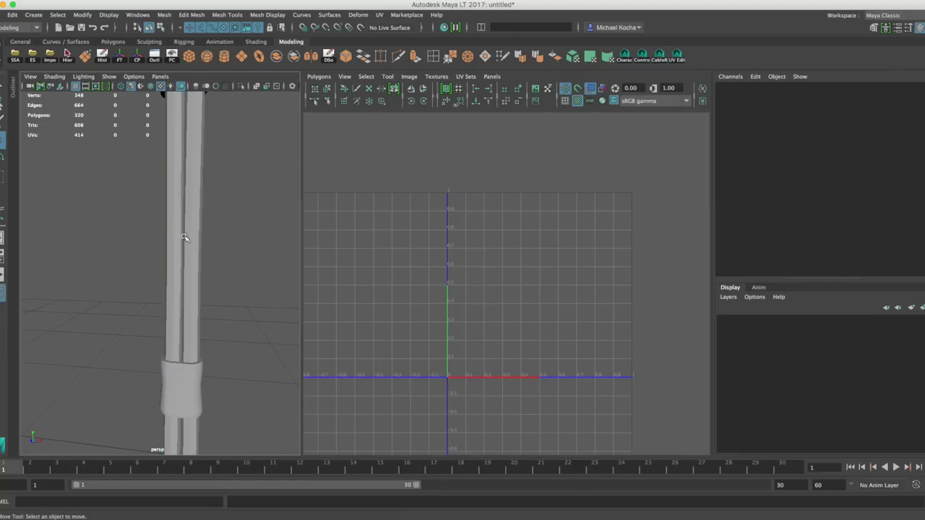
Step: Transfer all UV sets from the taller rod to the second rod, using Component sample space and no mirroring or UV flipping
left_click(196, 235)
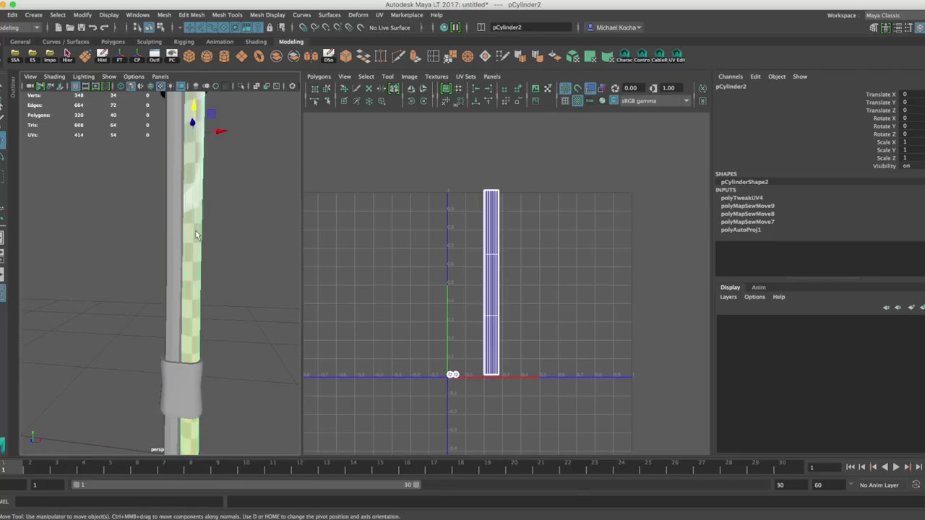
left_click(175, 238)
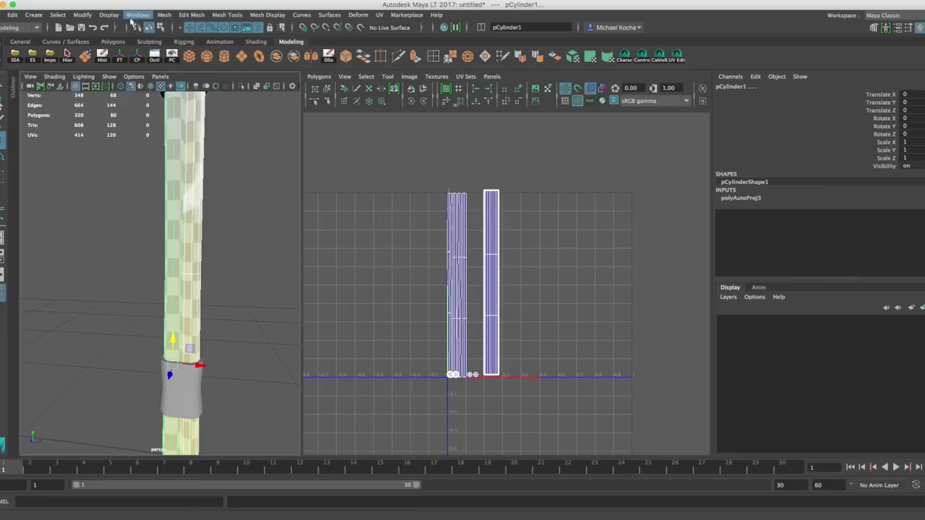
left_click(164, 14)
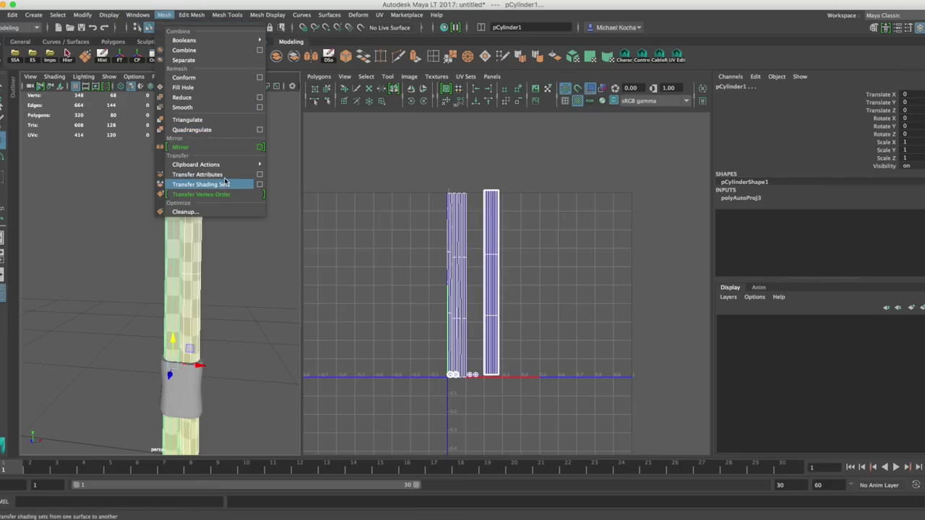
left_click(260, 175)
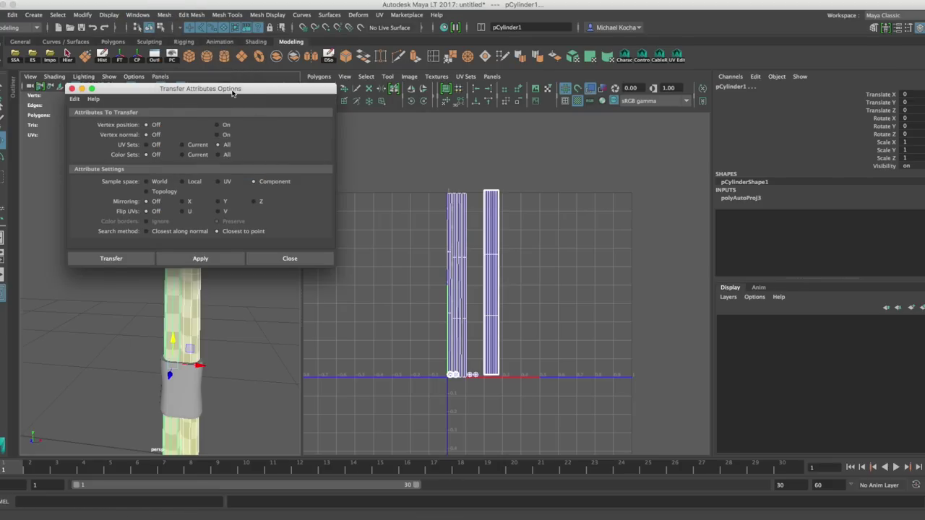
left_click_drag(232, 91, 511, 121)
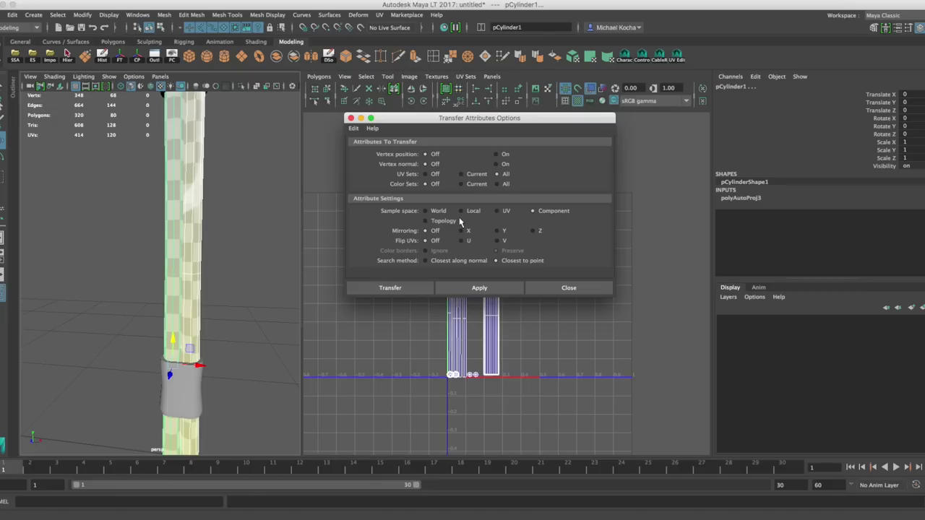
left_click(494, 287)
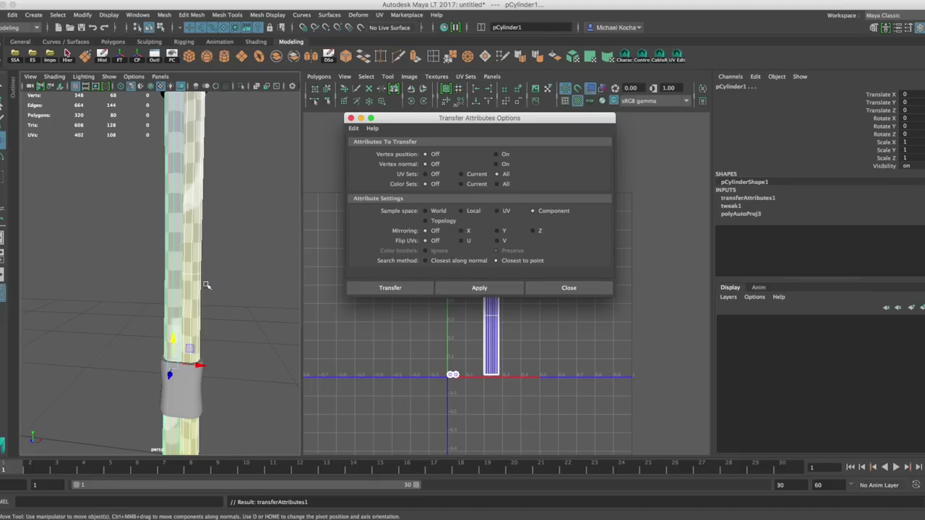
Step: Inspect the checker pattern and UV layout of the second rod after the transfer
middle_click_drag(164, 205, 157, 210, "alt")
left_click_drag(444, 123, 700, 184)
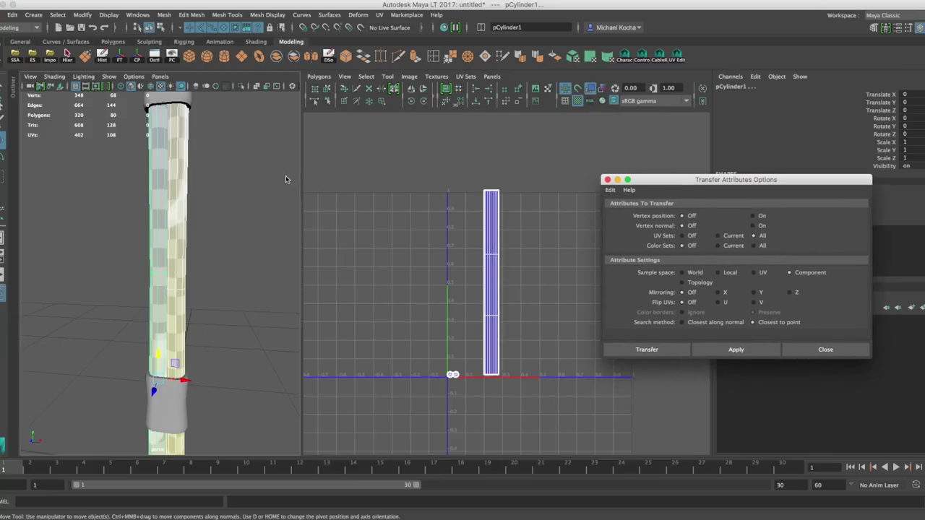
left_click(284, 177)
left_click(159, 170)
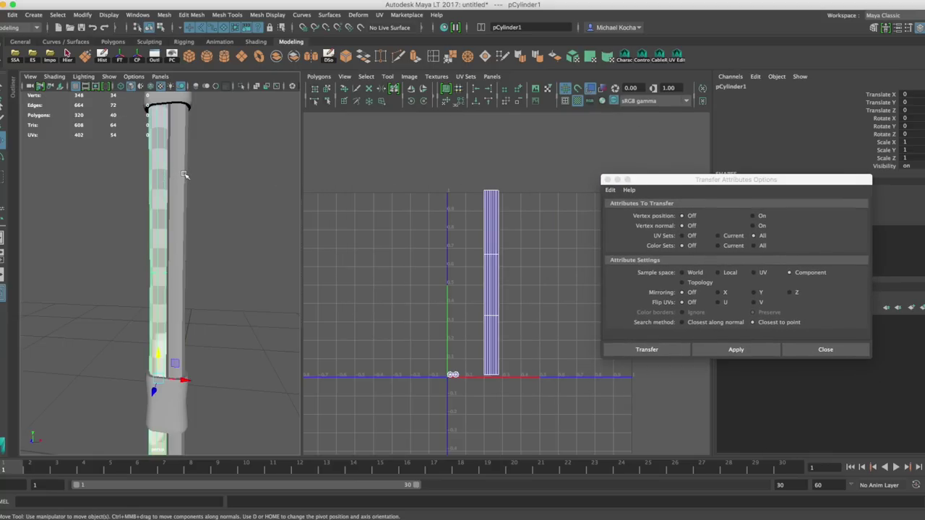
left_click(189, 171)
left_click(184, 171)
left_click(205, 169)
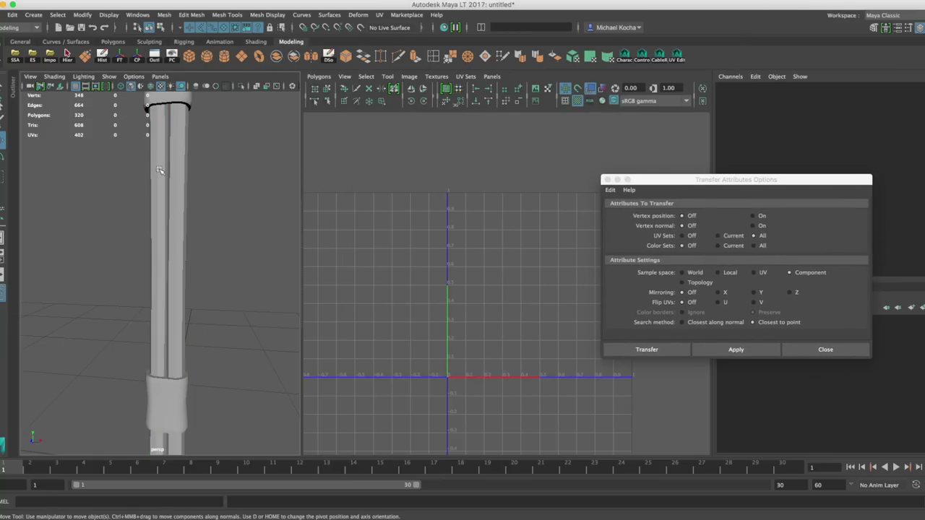
left_click(180, 174)
middle_click_drag(534, 311, 496, 295, "alt")
right_click_drag(484, 274, 523, 276, "alt")
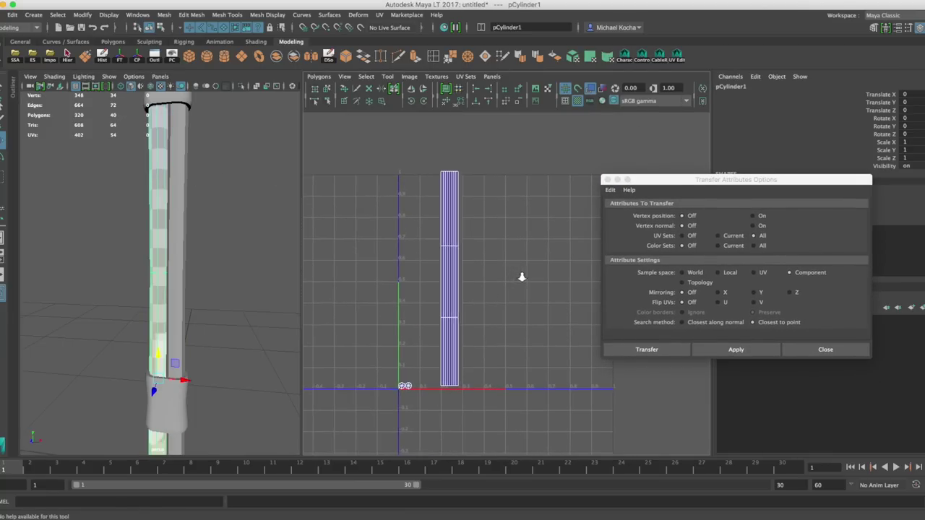
middle_click_drag(488, 262, 512, 274, "alt")
scroll(510, 275, "up", 2)
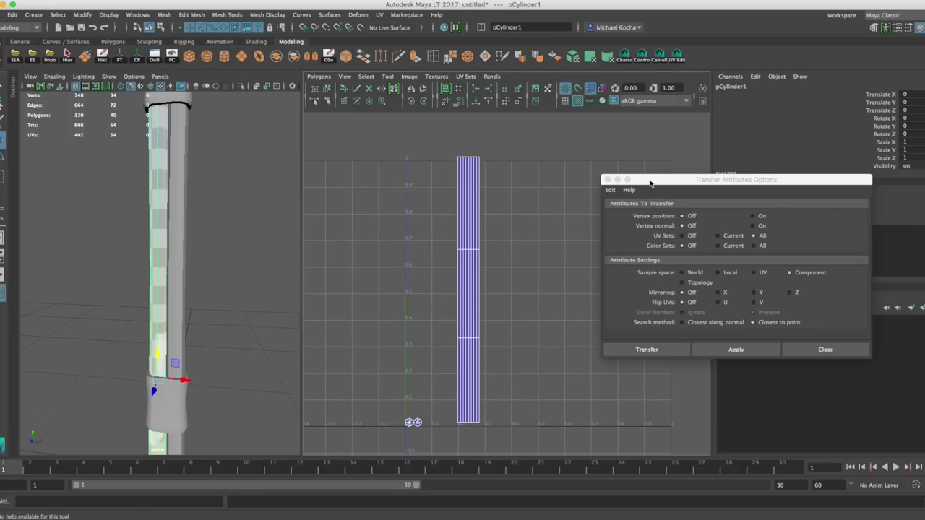
Step: Select both rods and both collars together, and close the Transfer Attributes options
left_click_drag(650, 183, 661, 169)
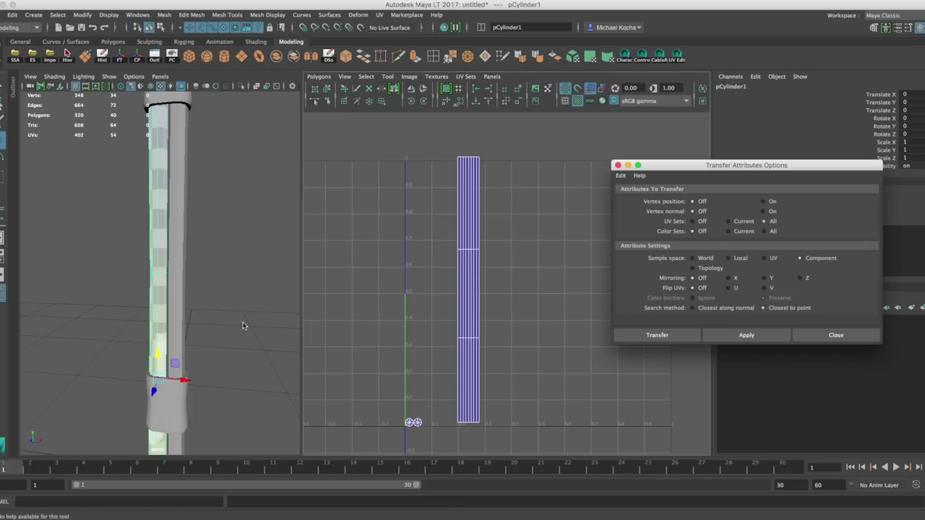
scroll(221, 322, "down", 3)
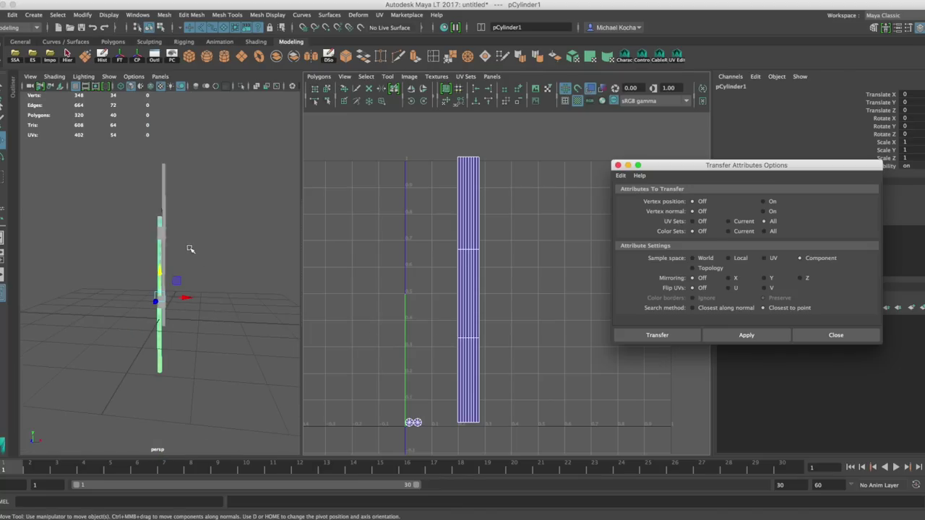
mouse_move(189, 249)
right_mouse_down("alt")
mouse_move(235, 257)
mouse_move(191, 236)
right_mouse_up("alt")
left_click(191, 234)
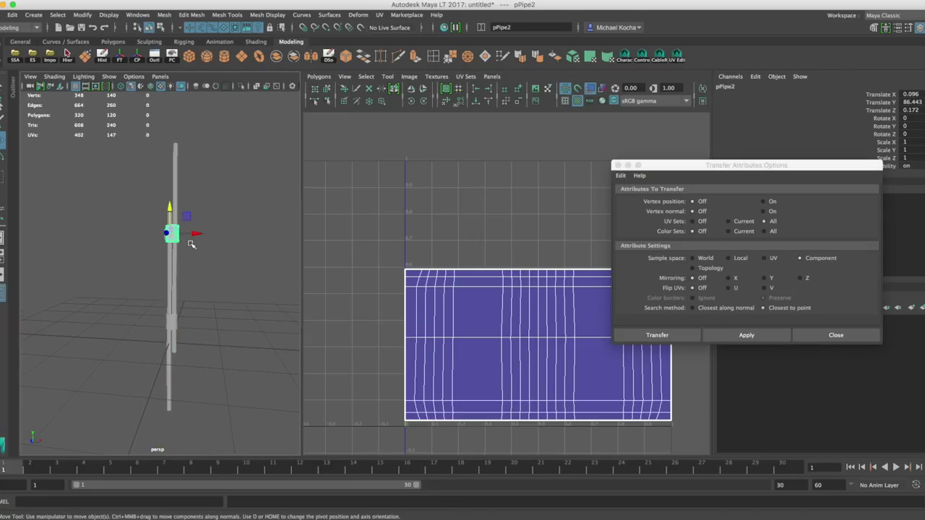
left_click_drag(208, 124, 135, 419)
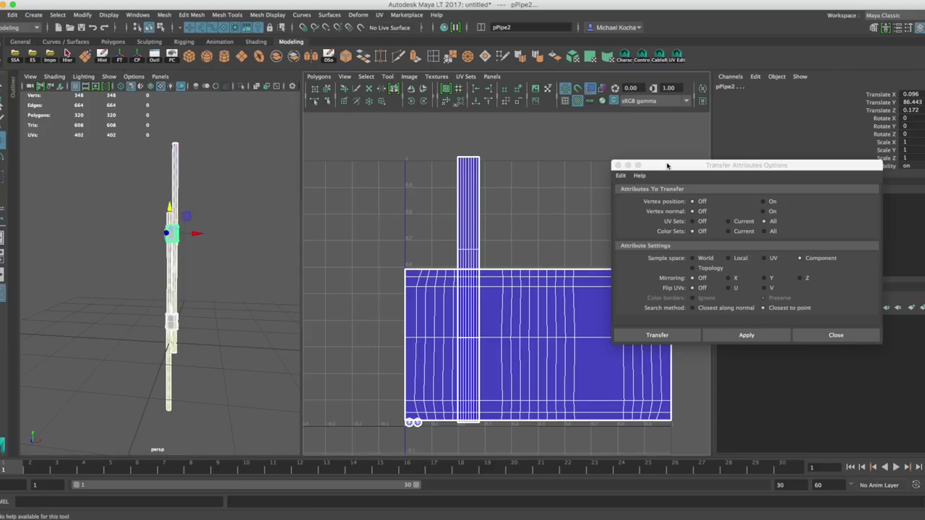
left_click_drag(668, 166, 689, 164)
left_click(640, 165)
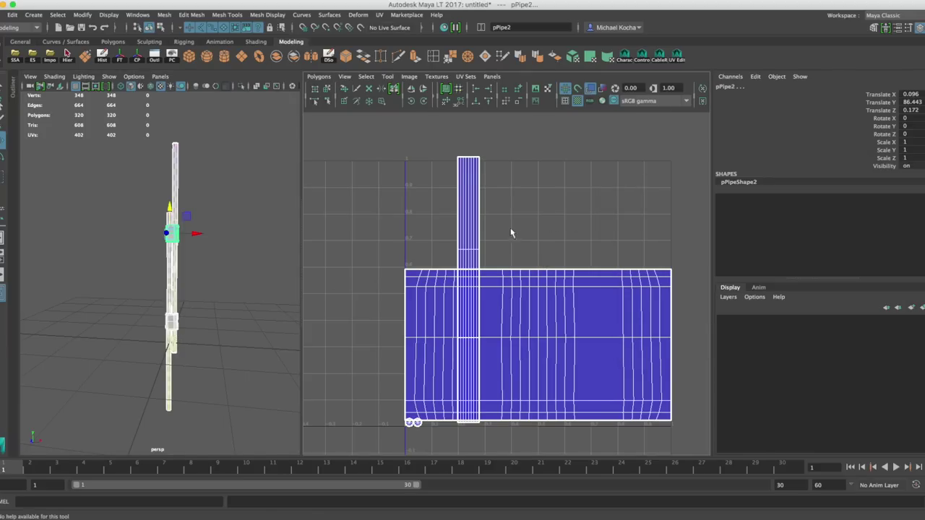
Step: Switch both rods and both collars to UV shell selection, with no shell selected
scroll(507, 217, "down", 3)
right_click_drag(469, 223, 415, 207)
left_click_drag(382, 151, 450, 226)
left_click(579, 102)
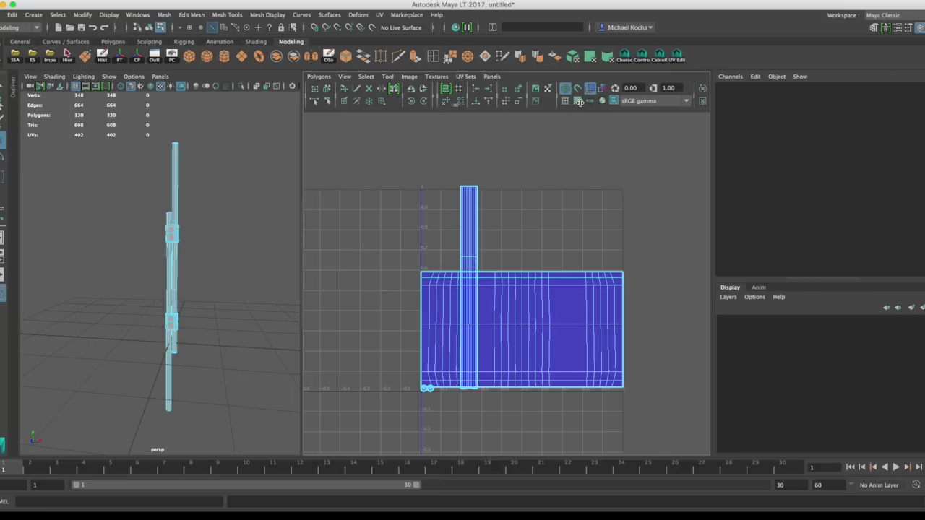
left_click(579, 102)
Step: Compare the checker square size on the lower collar with the squares on the two rods
middle_click_drag(221, 284, 238, 260, "alt")
right_click_drag(238, 260, 315, 290, "alt")
middle_click_drag(257, 287, 177, 247, "alt")
right_click_drag(177, 248, 221, 269, "alt")
scroll(187, 288, "up", 4)
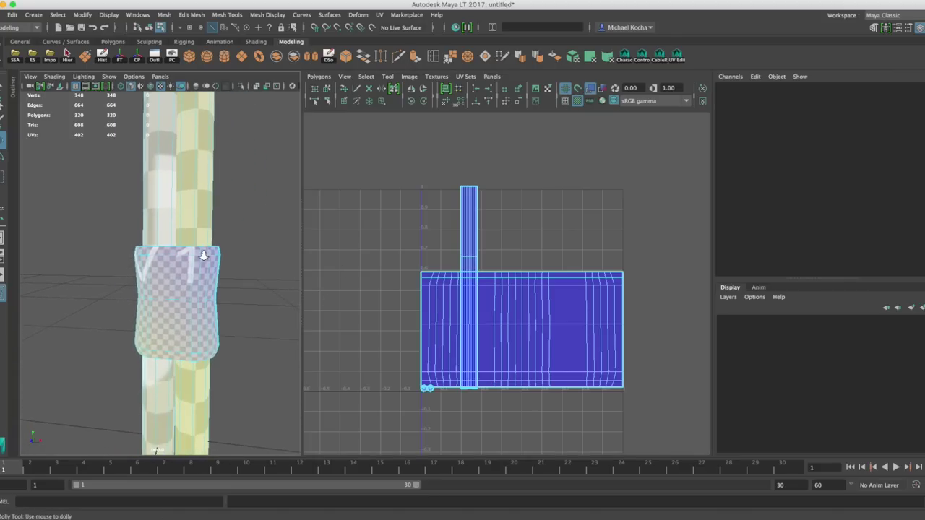
left_click(189, 285)
scroll(200, 273, "down", 3)
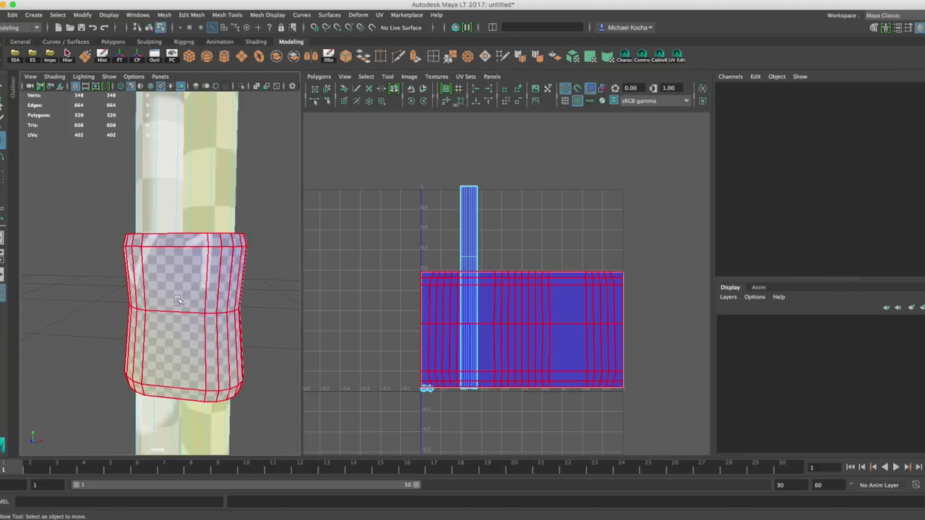
scroll(228, 266, "up", 2)
middle_click_drag(228, 265, 225, 278, "alt")
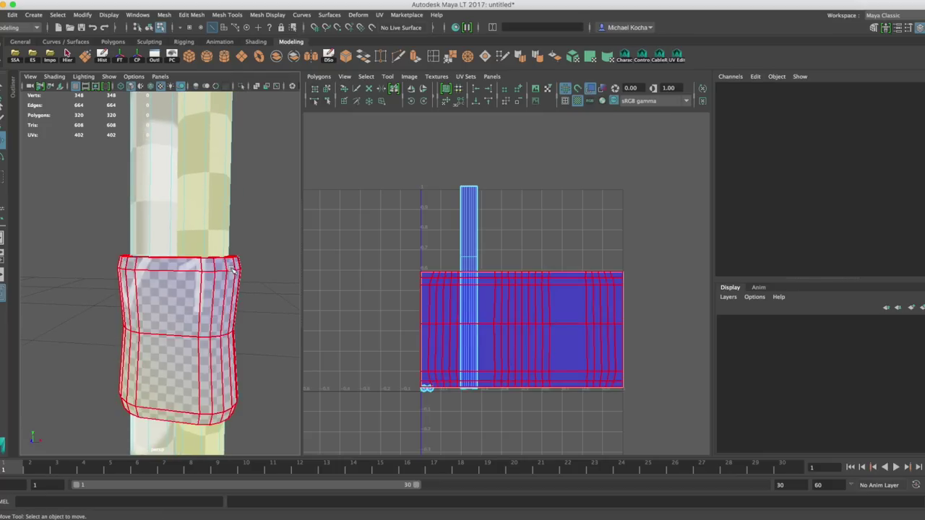
middle_click_drag(256, 116, 243, 285, "alt")
Step: Examine the checker pattern along both rods between the collars and down to the lower ends
scroll(177, 315, "down", 3)
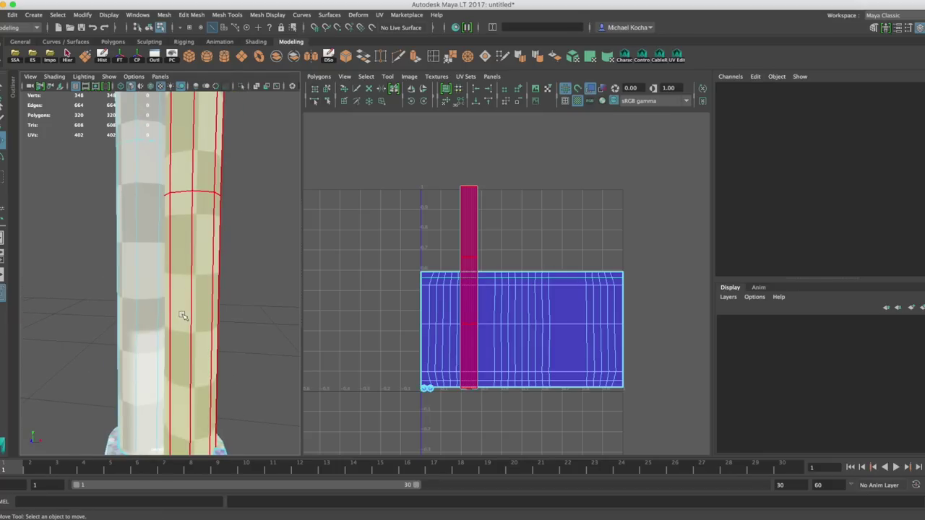
left_click(196, 320)
middle_click_drag(197, 321, 202, 268, "alt")
right_click_drag(203, 266, 227, 292, "alt")
scroll(229, 272, "down", 5)
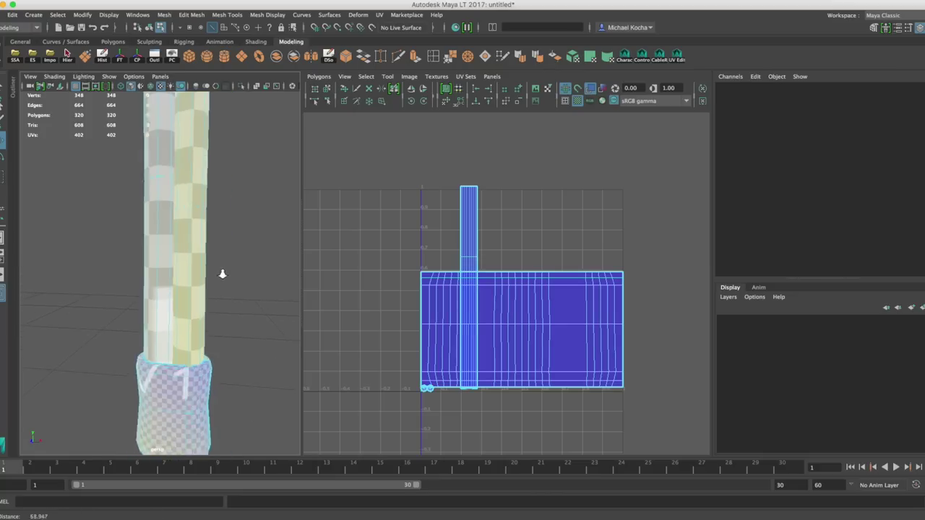
middle_click_drag(219, 303, 224, 234, "alt")
middle_click_drag(235, 282, 237, 255, "alt")
left_click_drag(181, 193, 198, 212, "alt")
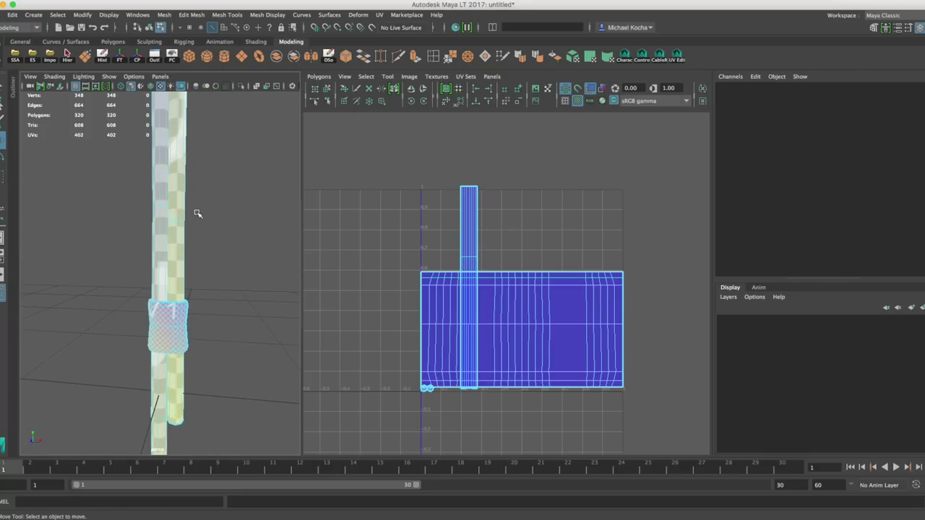
left_click(186, 352)
scroll(209, 270, "down", 3)
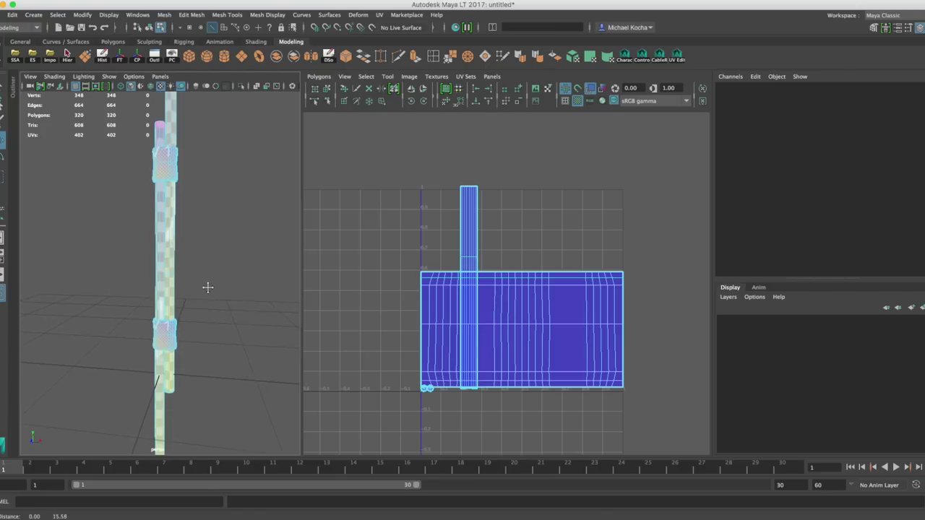
Step: Compare the checker density of the rods and collars again from wider and closer views of the staff
scroll(207, 284, "up", 3)
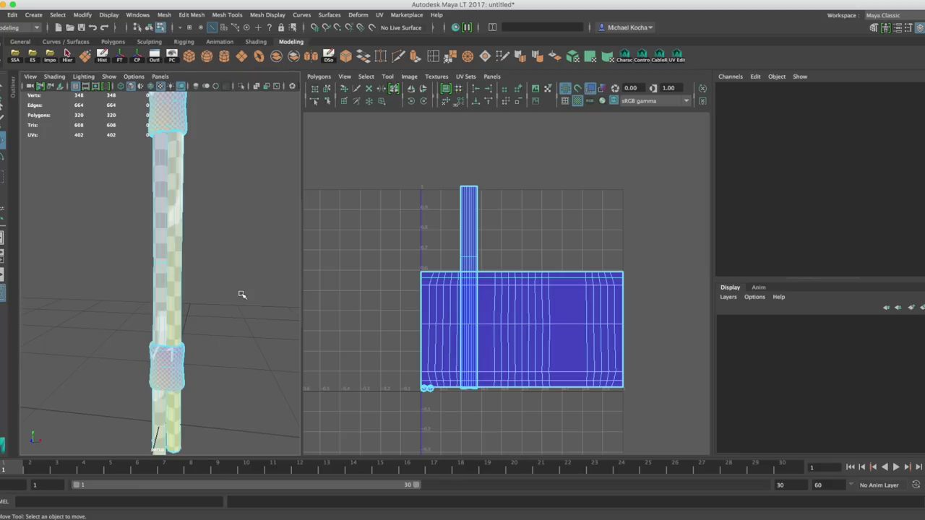
middle_click_drag(211, 299, 212, 270, "alt")
right_click_drag(212, 271, 244, 268, "alt")
left_click_drag(214, 274, 212, 264, "alt")
middle_click_drag(214, 265, 213, 290, "alt")
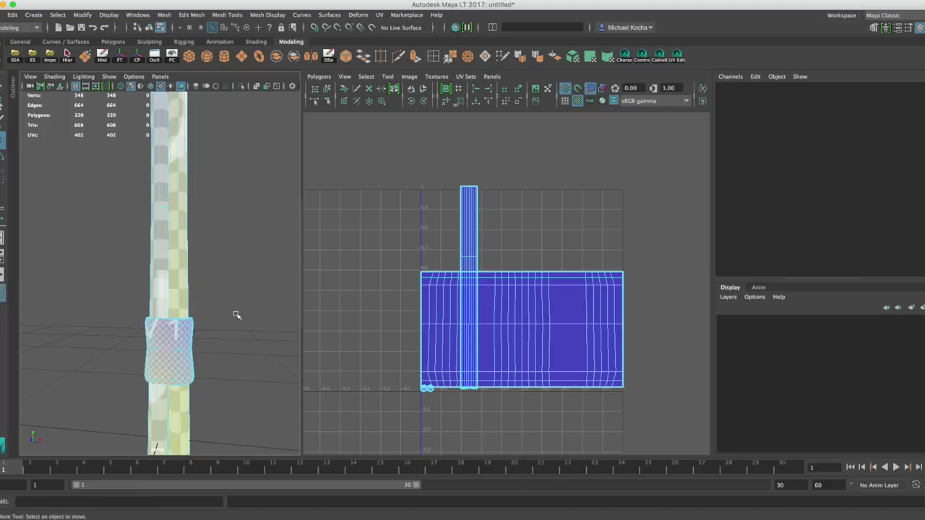
right_click_drag(241, 313, 238, 284, "alt")
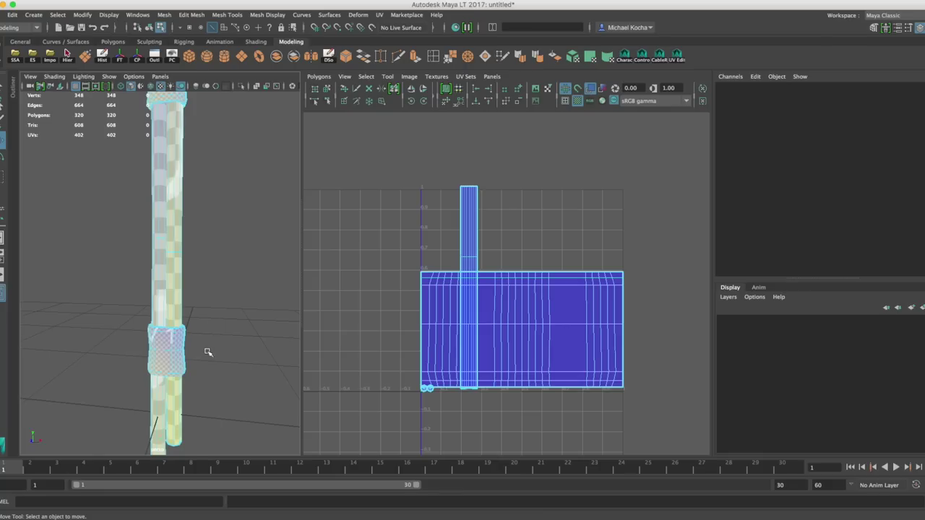
left_click_drag(208, 351, 202, 271, "alt")
scroll(178, 282, "up", 8)
right_click_drag(256, 211, 200, 195, "alt")
middle_click_drag(238, 193, 263, 225, "alt")
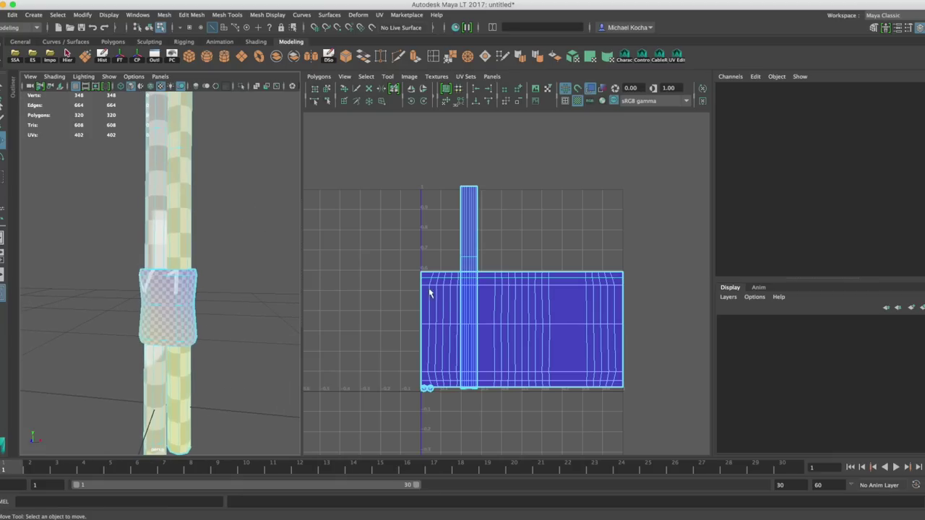
Step: Select the UV shells of all four parts and lay them out automatically inside the 0 to 1 UV space
left_click(523, 286)
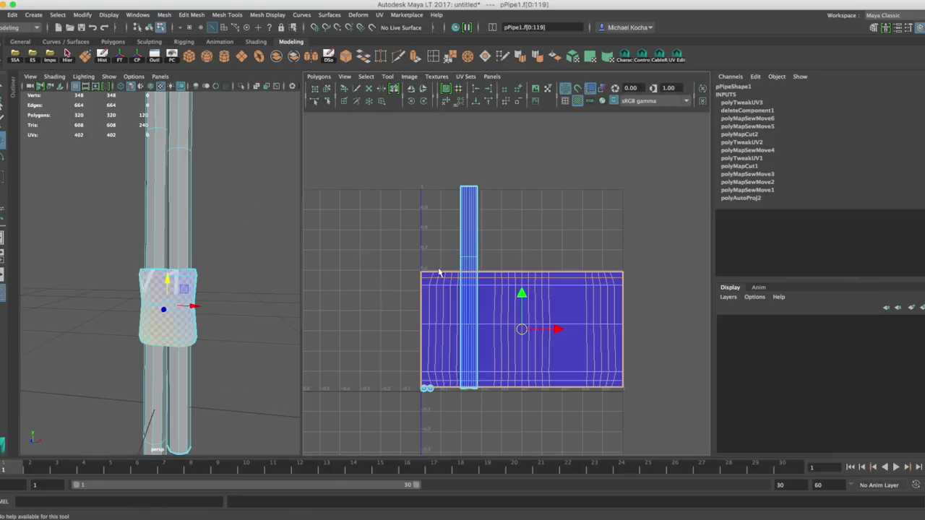
scroll(511, 256, "down", 1)
middle_click_drag(520, 252, 503, 239, "alt")
left_click(510, 241)
scroll(516, 241, "down", 1)
left_click_drag(402, 166, 586, 393)
middle_click_drag(449, 209, 474, 201, "alt")
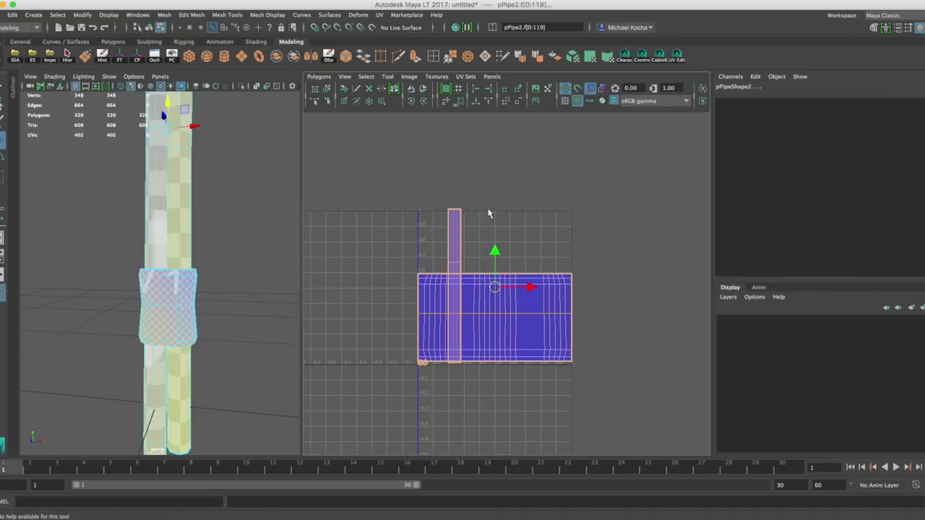
left_click(446, 90)
scroll(477, 298, "up", 3)
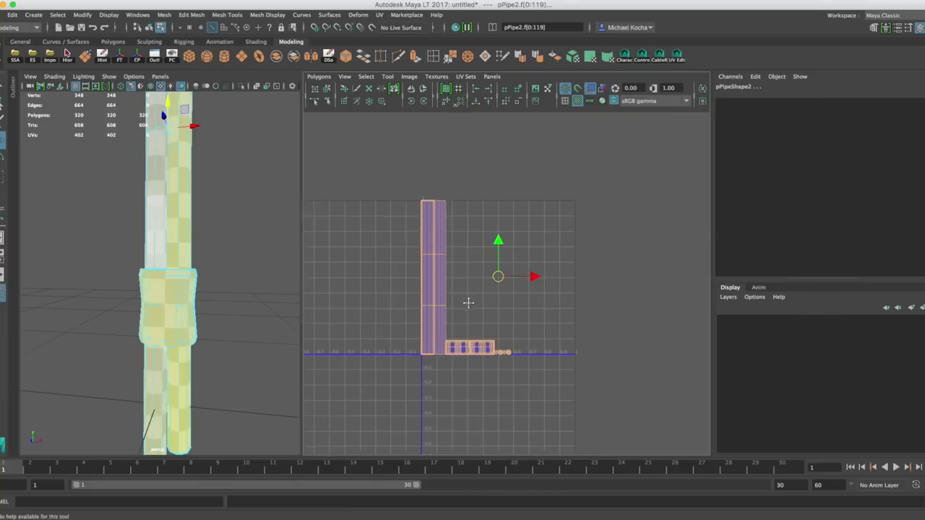
scroll(489, 293, "up", 5)
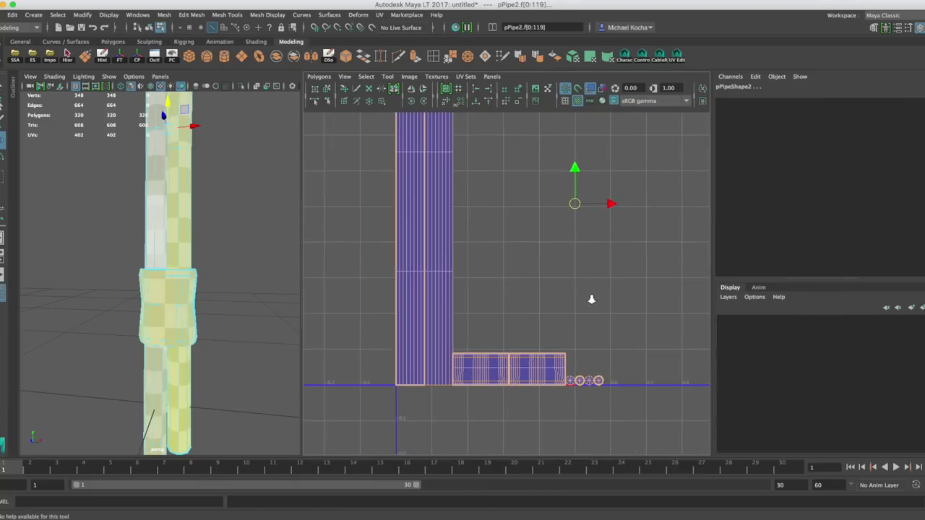
scroll(231, 245, "up", 5)
Step: Return the staff parts to object mode and select only the second, lower-set rod
right_click_drag(181, 202, 221, 184)
left_click(230, 159)
left_click_drag(229, 159, 202, 197, "alt")
left_click(186, 200)
scroll(199, 206, "up", 4)
left_click(136, 211)
left_click_drag(159, 246, 161, 237, "alt")
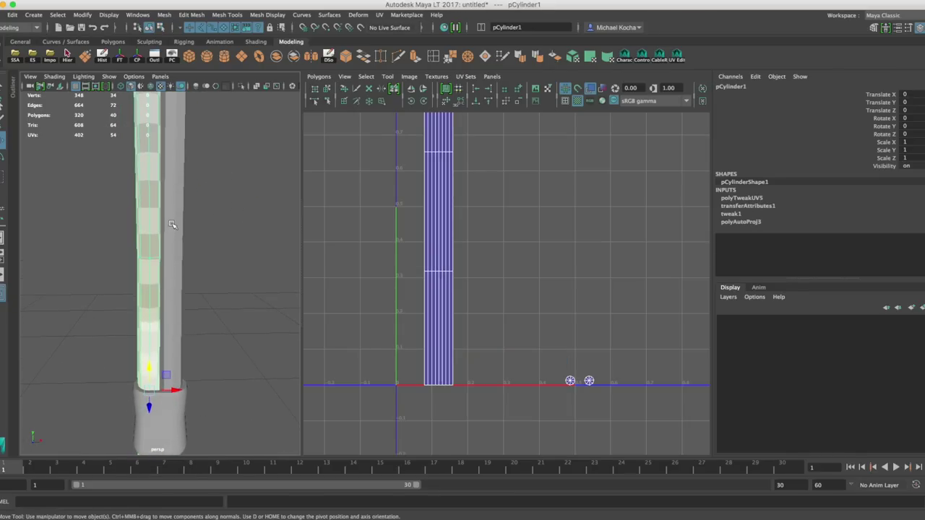
Step: Extend the selection to the taller rod and both collars
left_click(176, 235, "shift")
left_click(182, 417)
left_click_drag(212, 312, 152, 205, "alt")
scroll(219, 280, "up", 5)
scroll(213, 271, "down", 4)
middle_click_drag(152, 205, 208, 284, "alt")
left_click(179, 221, "shift")
Step: Check that the checker squares match in size across the collars and rods over the whole staff
scroll(217, 304, "down", 4)
left_click_drag(217, 305, 205, 270, "alt")
scroll(213, 348, "up", 4)
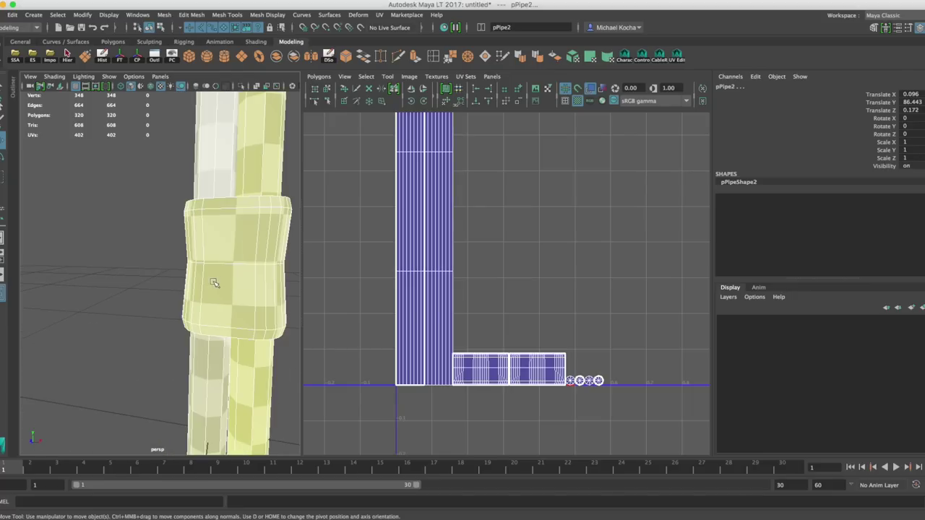
scroll(207, 270, "down", 6)
scroll(201, 261, "up", 5)
scroll(203, 261, "down", 6)
scroll(220, 277, "up", 2)
middle_click_drag(206, 237, 203, 262, "alt")
left_click_drag(203, 261, 226, 259, "alt")
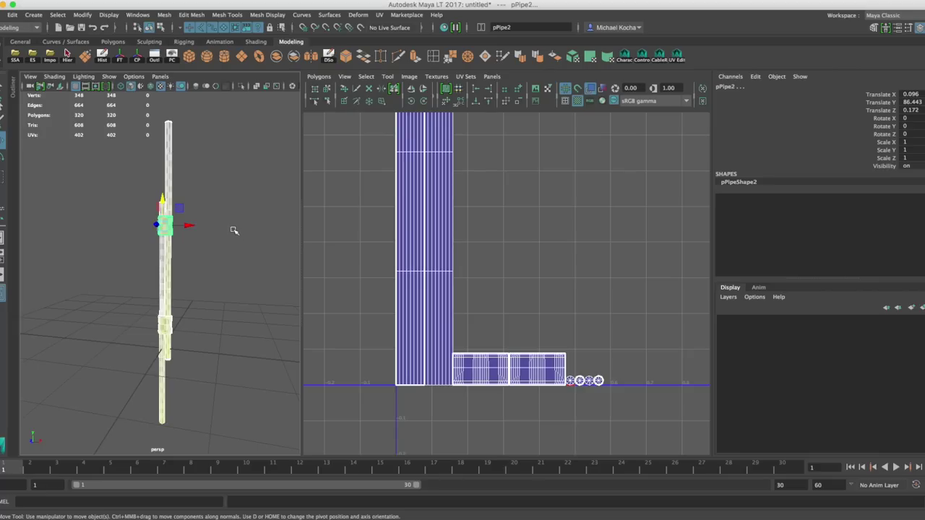
Step: Select all four staff parts and assign them to a new display layer
scroll(513, 257, "down", 5)
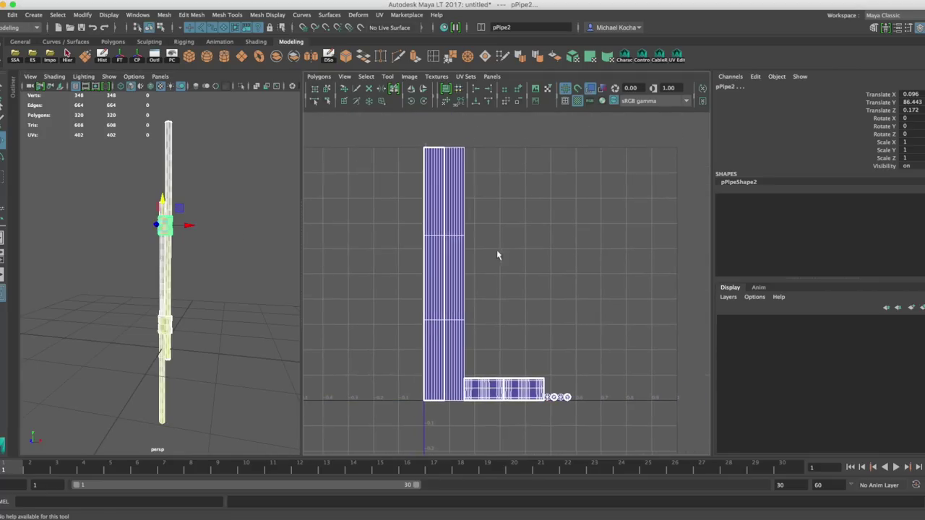
left_click(241, 271)
left_click_drag(241, 270, 200, 265, "alt")
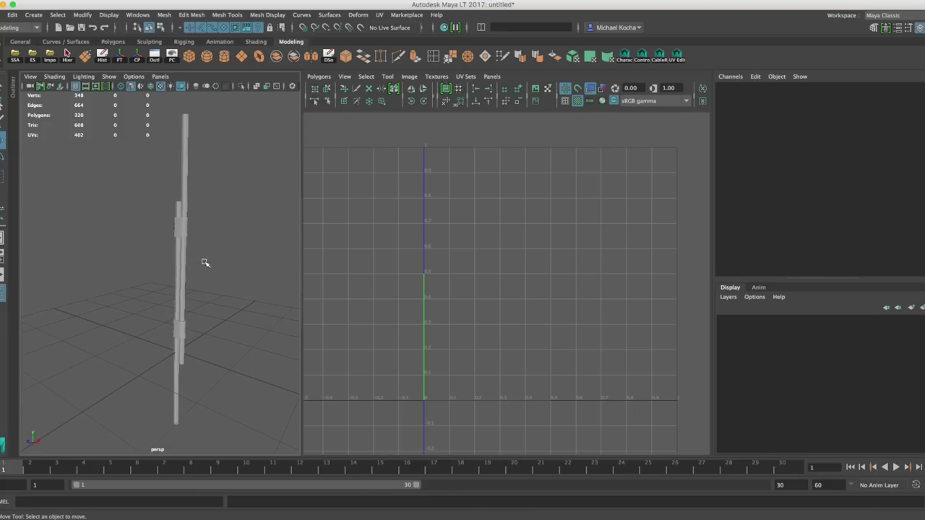
left_click_drag(216, 109, 141, 425)
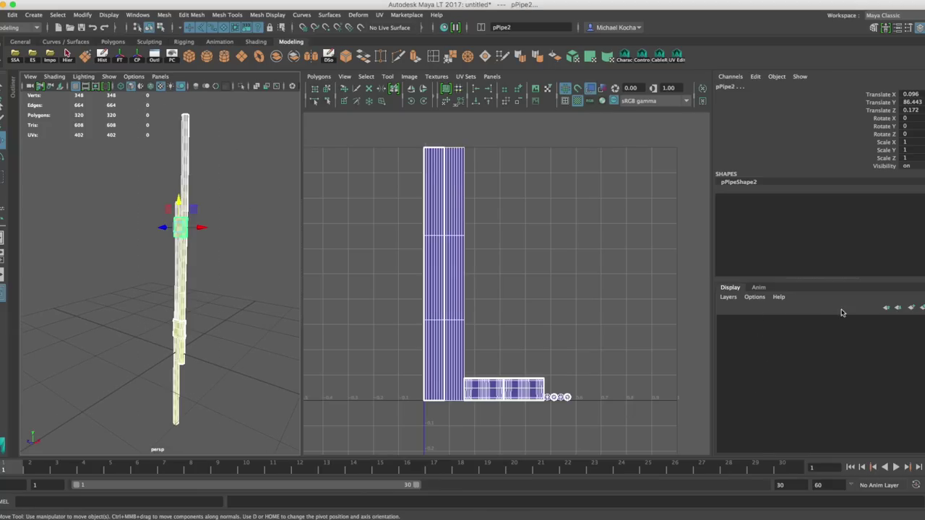
left_click(921, 307)
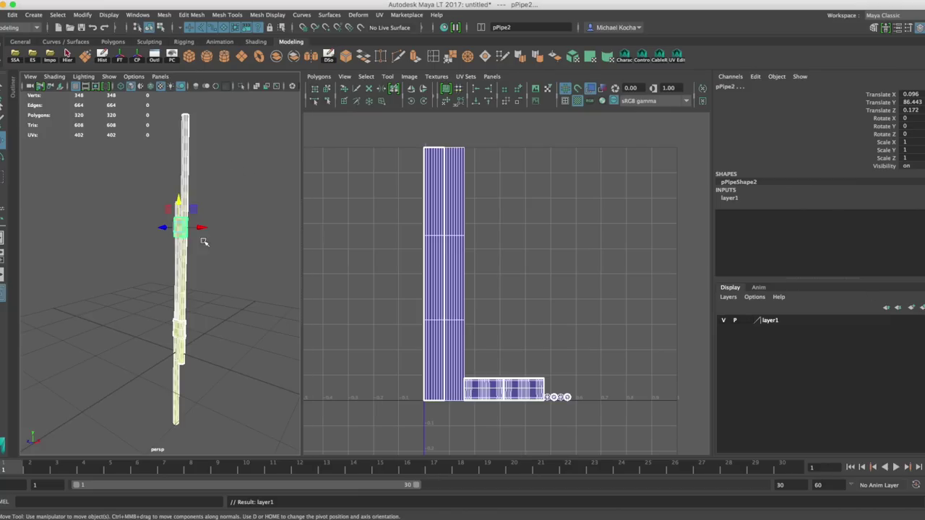
Step: Rename the new display layer as L_LowPoly
left_click(775, 323)
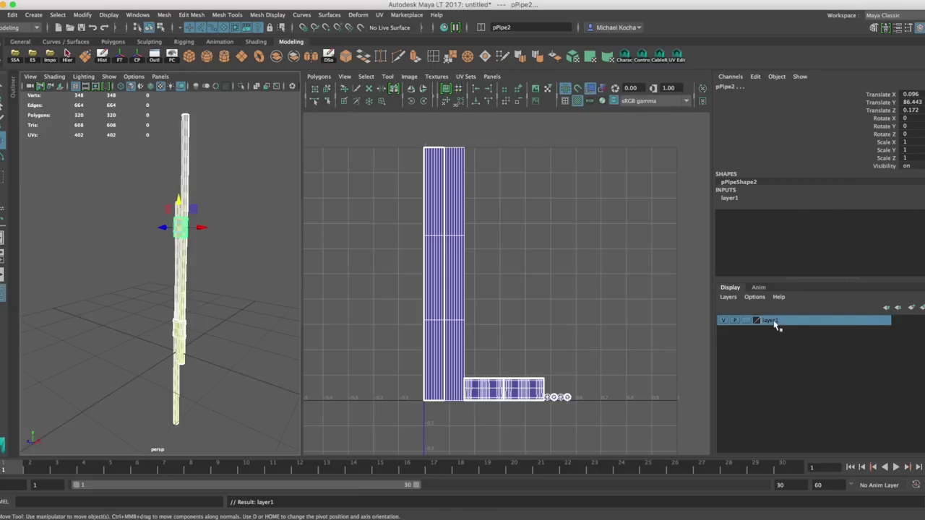
double_click(777, 323)
left_click_drag(831, 133, 648, 129)
type("L_LowPoly")
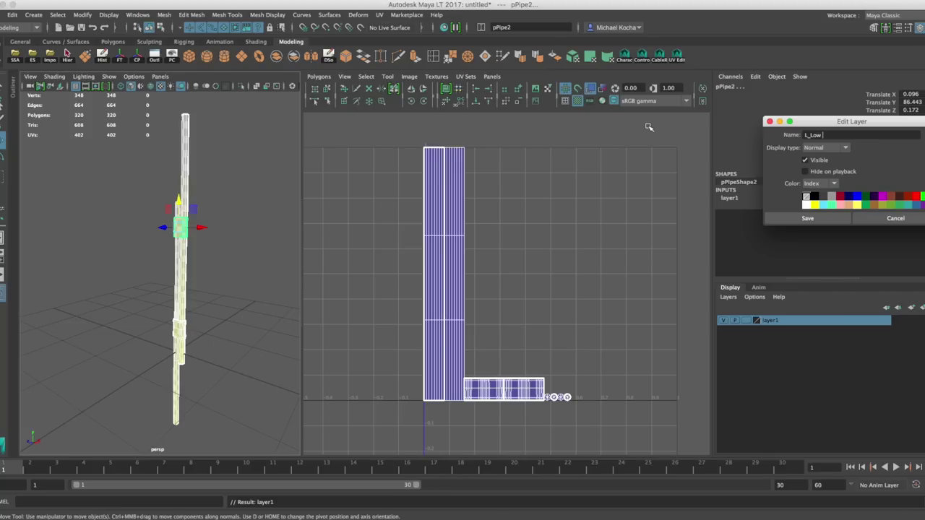
left_click(830, 221)
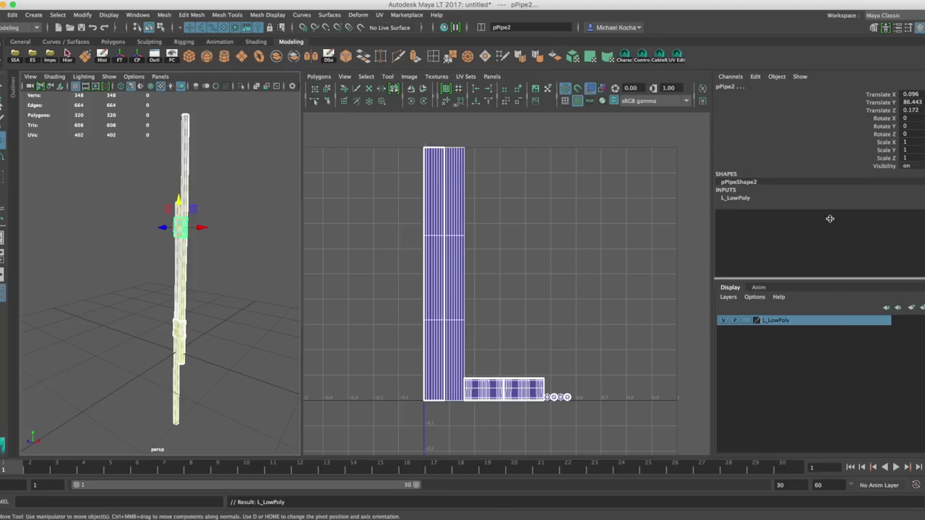
Step: Duplicate all four staff parts and assign the copies to a second new display layer
left_click(260, 246)
left_click_drag(211, 105, 140, 427)
key("ctrl+d")
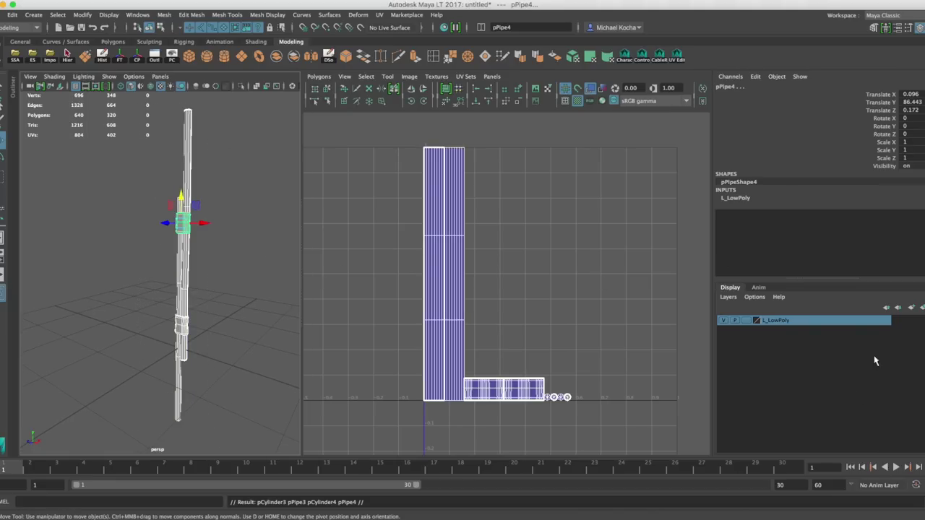
left_click(921, 308)
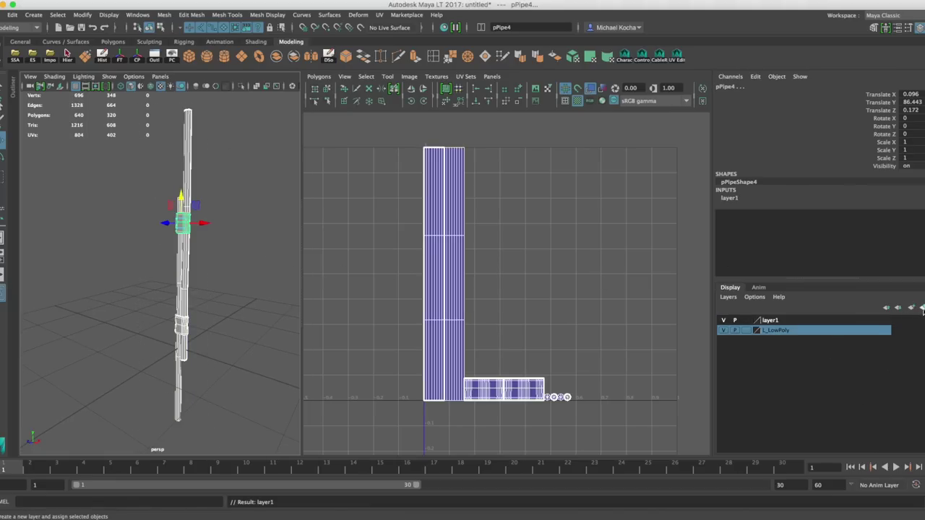
Step: Rename the display layer holding the duplicated parts as L_HighPoly
double_click(769, 320)
double_click(830, 134)
type("L_High")
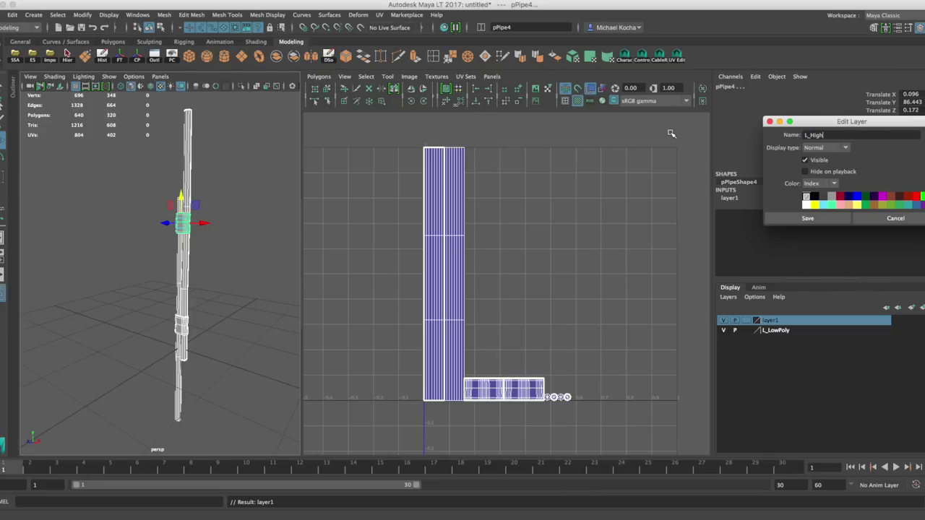
left_click(841, 220)
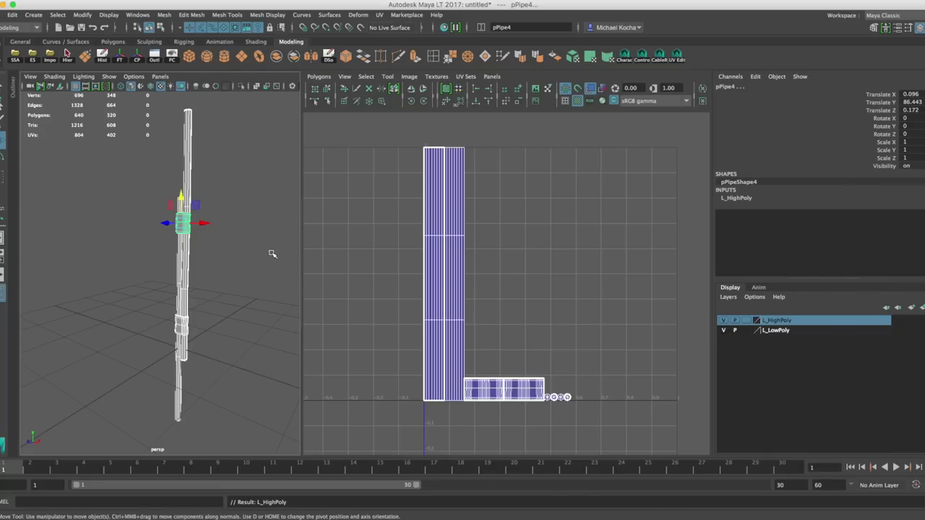
Step: Hide the L_LowPoly layer and select all the parts of the high-poly staff copy
left_click(246, 250)
left_click_drag(245, 250, 224, 239, "alt")
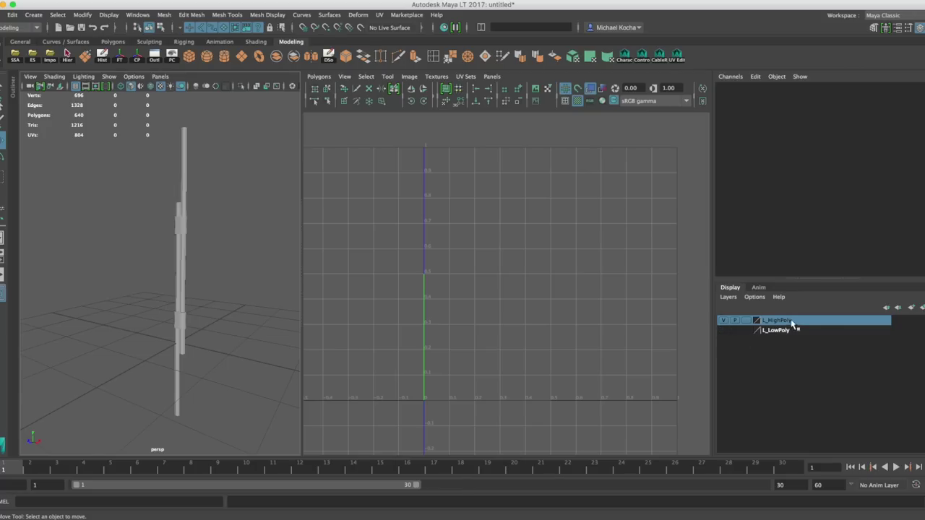
left_click_drag(239, 259, 244, 217, "alt")
left_click_drag(229, 117, 153, 442)
left_click_drag(208, 324, 214, 330, "alt")
middle_click_drag(214, 331, 177, 394, "alt")
Step: Select a part of the high-poly staff, frame it and widen the perspective view over the UV editor
scroll(178, 361, "up", 8)
left_click_drag(178, 333, 184, 313, "alt")
left_click(185, 245)
left_click(173, 222)
left_click_drag(184, 221, 197, 257, "alt")
key("f")
left_click_drag(301, 226, 668, 292)
Step: Try to bevel the edge loop around the top rim of the taller high-poly rod
left_click_drag(361, 195, 343, 278, "alt")
middle_click_drag(346, 193, 321, 311, "alt")
left_click_drag(321, 310, 324, 212, "alt")
middle_click_drag(328, 131, 325, 231, "alt")
right_click_drag(324, 231, 324, 252)
left_click(325, 233)
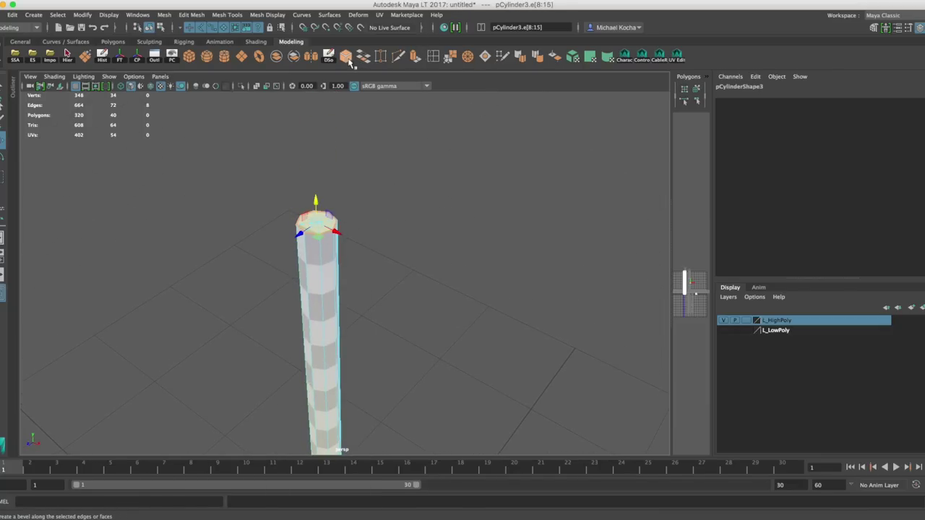
left_click(346, 57)
left_click_drag(344, 196, 383, 203, "alt")
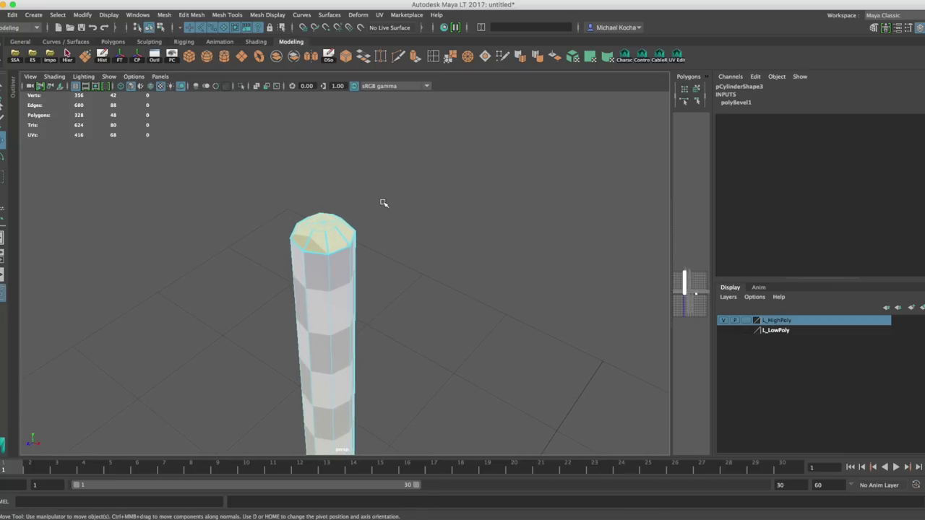
key("ctrl+z")
key("ctrl+z")
Step: Return the taller high-poly rod to object mode and select it as a whole
scroll(380, 200, "down", 5)
middle_click_drag(377, 196, 367, 155, "alt")
right_click_drag(321, 185, 332, 177)
left_click(320, 176)
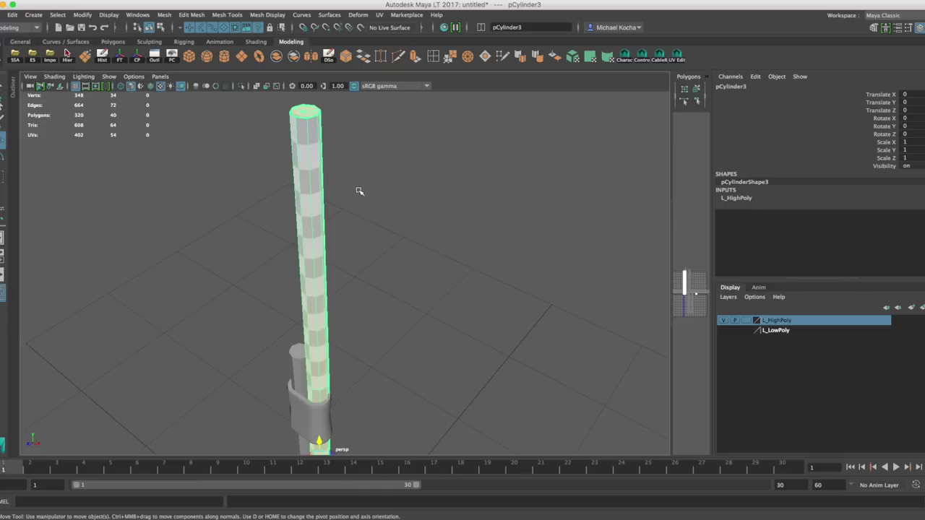
Step: Show the tall pole and the neighbouring rod and clamp parts in smooth preview
key("3")
left_click_drag(358, 191, 371, 250, "alt")
left_click(367, 230)
scroll(344, 219, "down", 5)
scroll(342, 220, "up", 2)
right_click_drag(372, 250, 388, 208, "alt")
left_click(357, 243)
key("3")
left_click(390, 236)
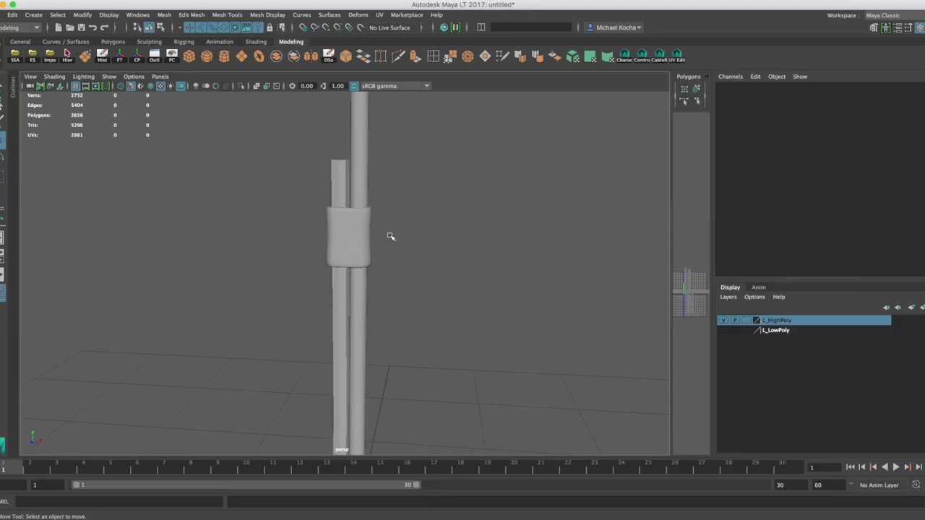
Step: Examine the smoothed clamp and the tapered upper end of the tall pole
left_click_drag(390, 236, 371, 242, "alt")
scroll(370, 242, "up", 4)
middle_click_drag(370, 242, 371, 260, "alt")
left_click_drag(371, 260, 311, 263, "alt")
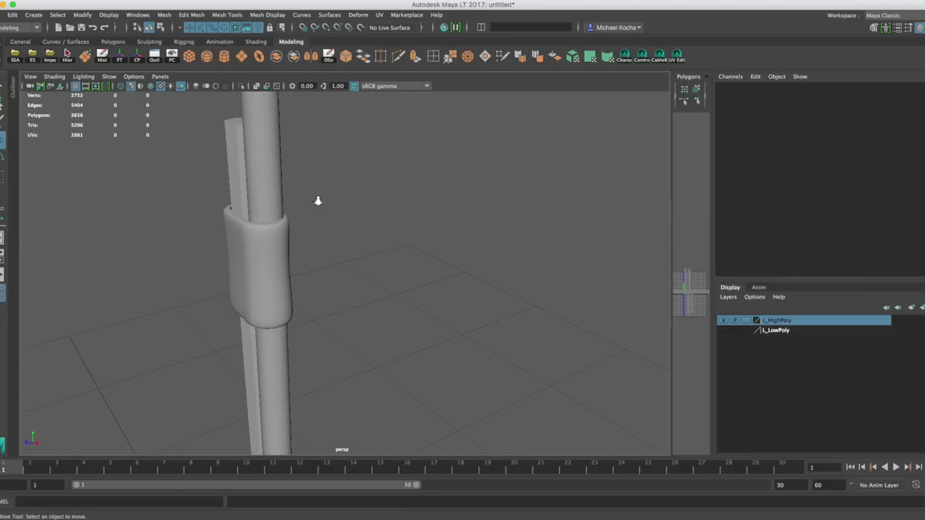
scroll(318, 200, "down", 2)
middle_click_drag(318, 200, 329, 268, "alt")
mouse_move(329, 268)
left_mouse_down("alt")
mouse_move(333, 229)
mouse_move(343, 282)
mouse_move(378, 294)
mouse_move(324, 252)
left_mouse_up("alt")
left_click(325, 252)
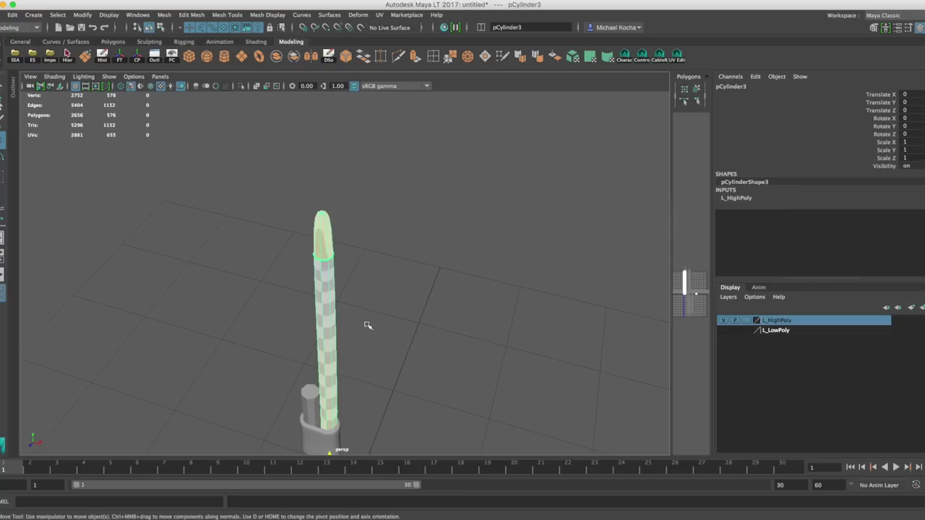
scroll(370, 246, "up", 3)
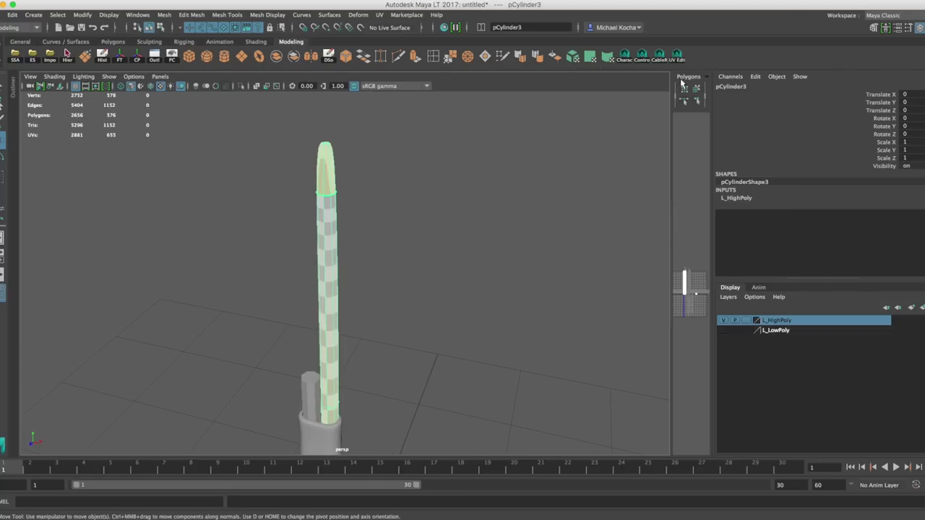
Step: Turn off the checker pattern display in the UV editor and deselect the pole
left_click_drag(668, 288, 397, 282)
left_click(673, 102)
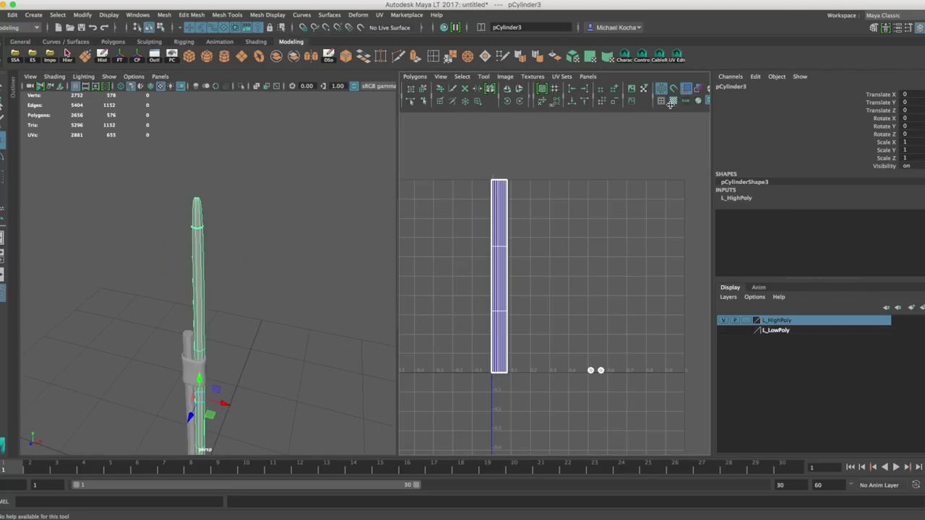
left_click_drag(397, 323, 643, 325)
left_click(413, 287)
Step: Examine the edge layout of the tall pole's tapered tip in wireframe display
key("4")
left_click_drag(365, 282, 356, 262, "alt")
middle_click_drag(356, 261, 349, 274, "alt")
scroll(349, 274, "up", 3)
middle_click_drag(349, 241, 349, 255, "alt")
scroll(349, 256, "up", 3)
scroll(349, 256, "up", 3)
middle_click_drag(342, 224, 360, 246, "alt")
scroll(360, 246, "up", 1)
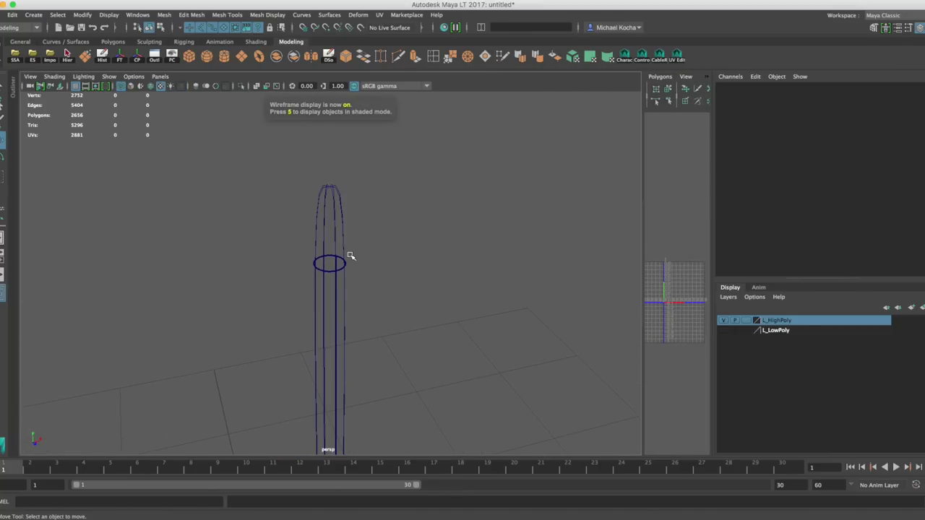
scroll(359, 245, "up", 3)
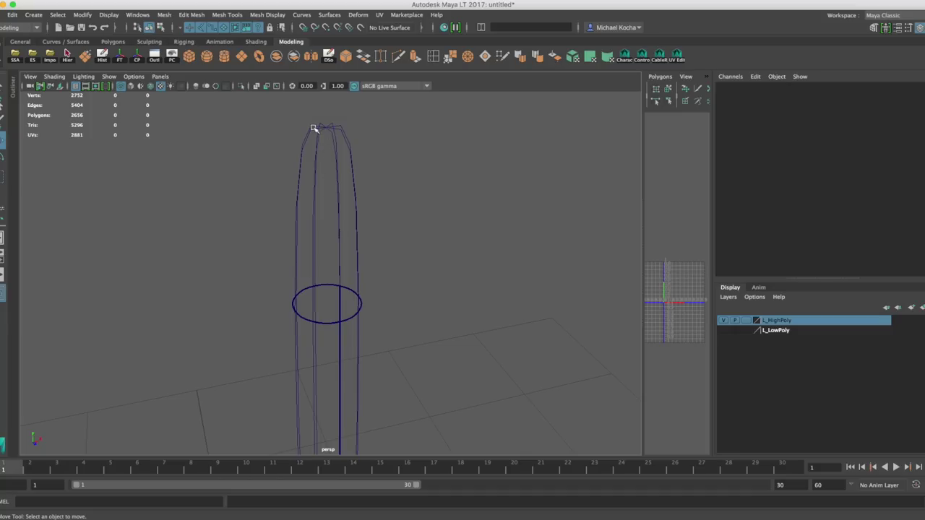
left_click_drag(345, 140, 367, 237, "alt")
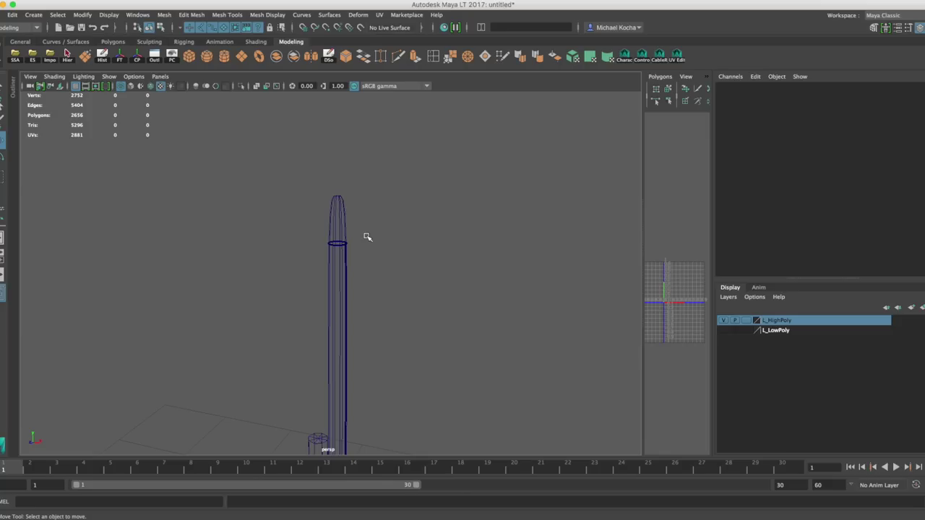
left_click(359, 260)
left_click_drag(377, 265, 362, 210, "alt")
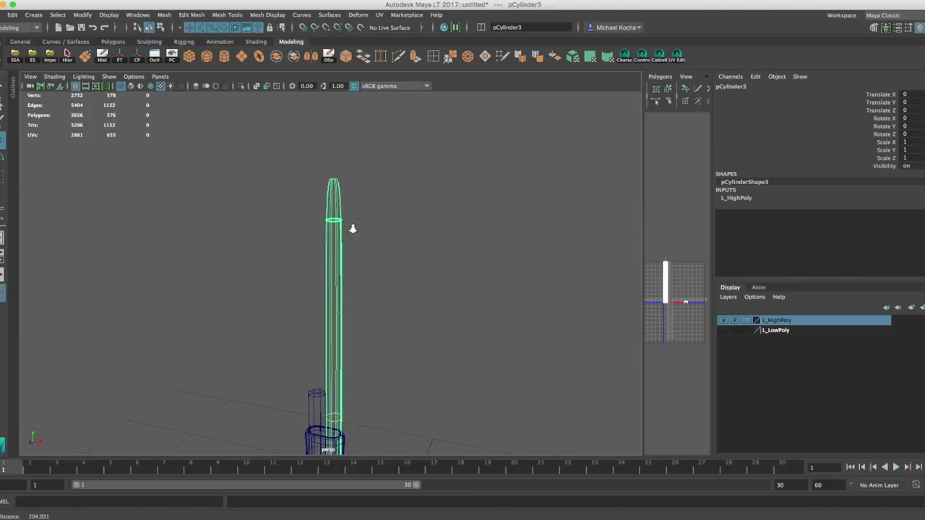
Step: Return to shaded display and compare the pole's tip with and without smooth preview
key("1")
mouse_move(374, 204)
middle_mouse_down("alt")
mouse_move(387, 260)
mouse_move(374, 268)
middle_mouse_up("alt")
key("5")
mouse_move(370, 260)
left_mouse_down("alt")
mouse_move(368, 247)
mouse_move(355, 253)
mouse_move(356, 238)
mouse_move(398, 268)
mouse_move(392, 248)
mouse_move(407, 262)
mouse_move(342, 262)
mouse_move(396, 265)
mouse_move(376, 265)
left_mouse_up("alt")
key("3")
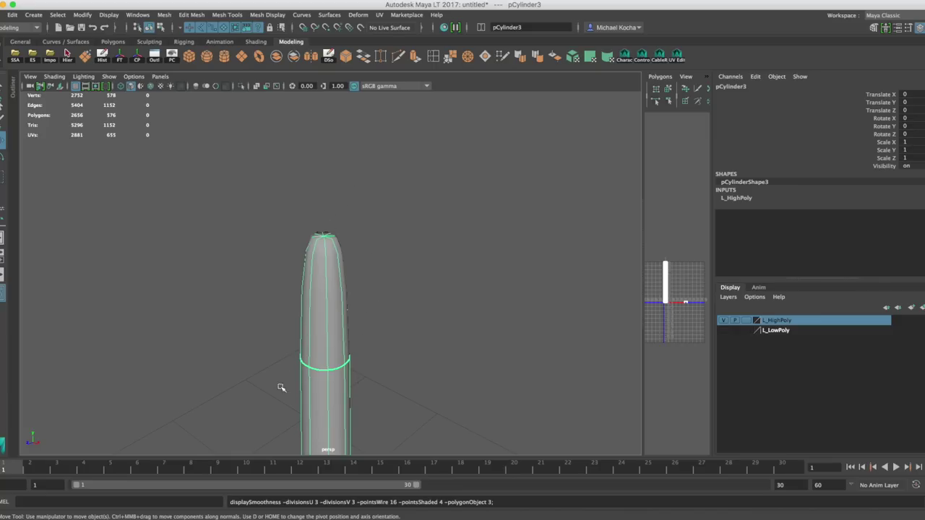
Step: Bevel the top rim edge loop of the unsmoothed tall pole
key("1")
right_click_drag(337, 246, 293, 241)
double_click(341, 245)
left_click(329, 56)
middle_click_drag(382, 204, 378, 230, "alt")
left_click_drag(378, 230, 357, 250, "alt")
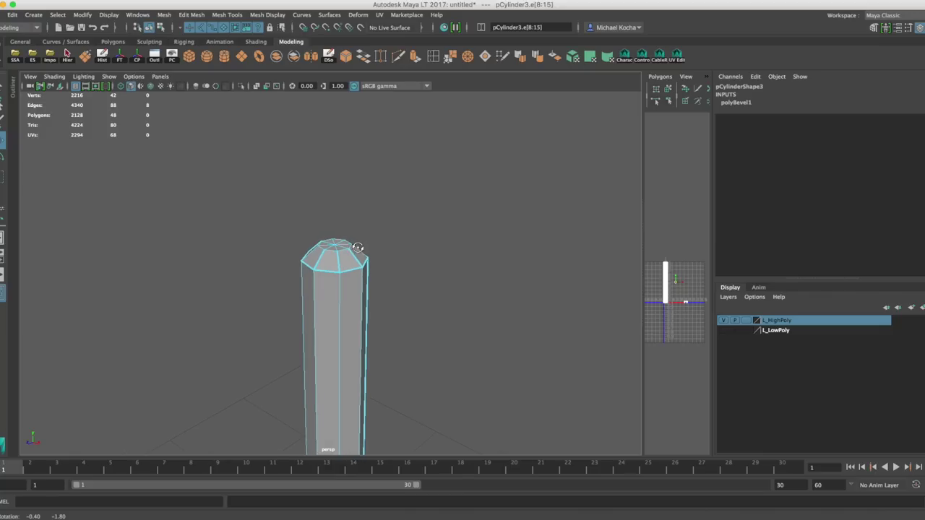
Step: Check the shape of the pole's bevelled tip in smooth preview
key("3")
scroll(365, 289, "down", 8)
scroll(365, 293, "down", 5)
middle_click_drag(365, 293, 353, 270, "alt")
scroll(339, 226, "up", 6)
scroll(353, 269, "up", 6)
right_click_drag(348, 247, 348, 265, "alt")
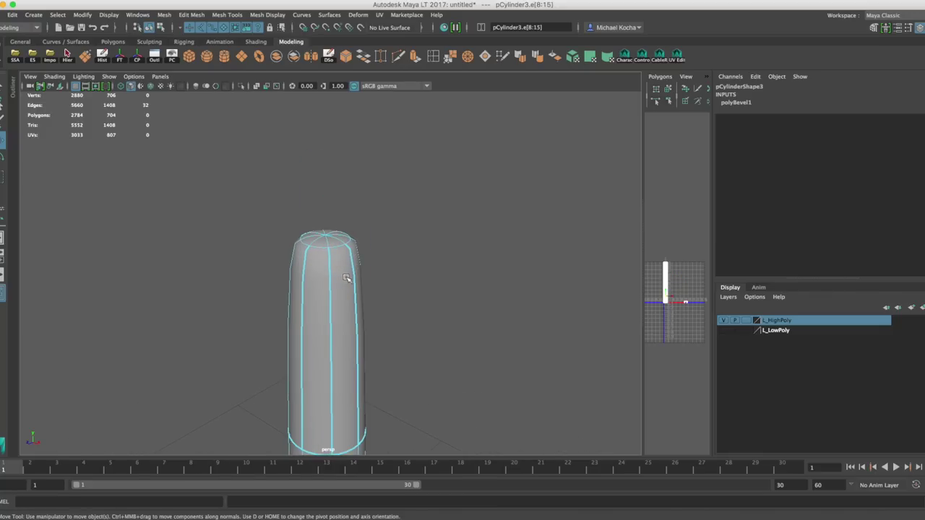
Step: Set the fraction of the pole's rim bevel to 0.2
key("1")
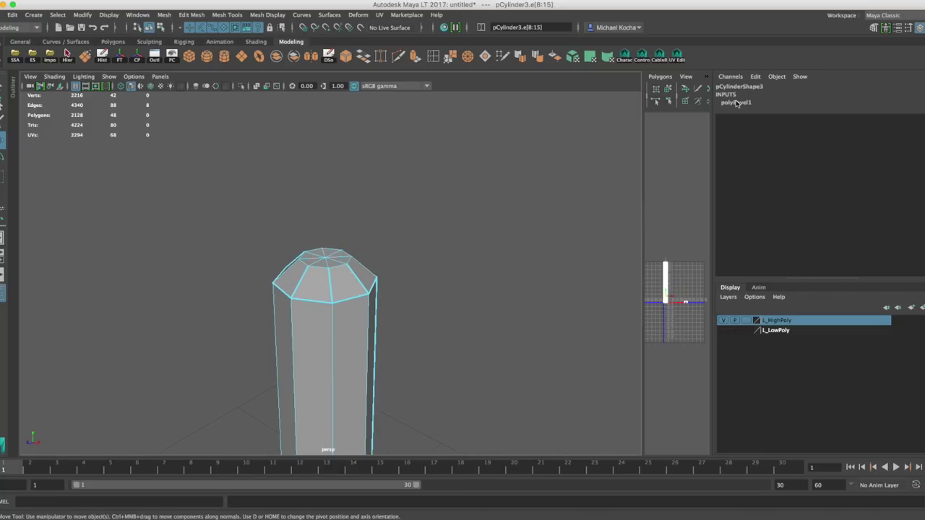
left_click(736, 103)
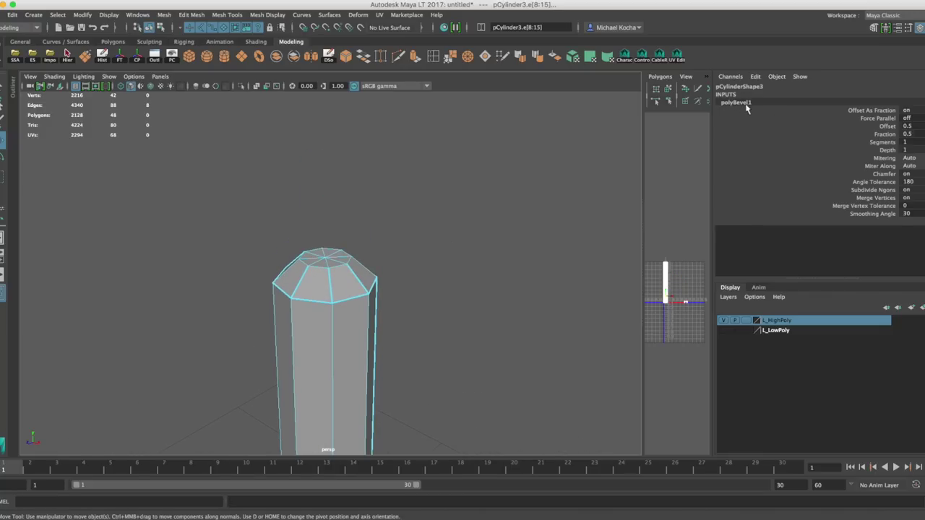
left_click(884, 135)
middle_click_drag(493, 200, 491, 201)
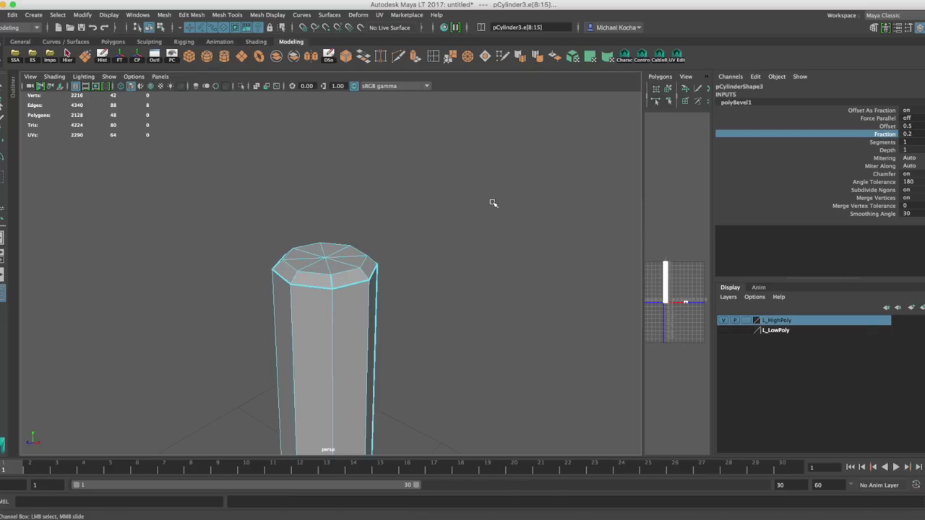
Step: Return to object mode and check the pole with its narrower bevel in smooth preview
scroll(372, 257, "down", 5)
right_click(334, 241)
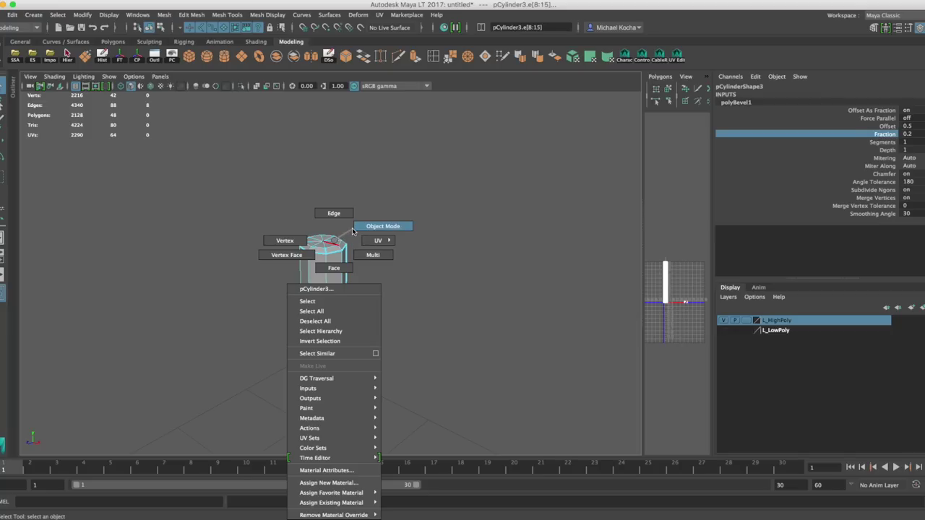
left_click(361, 227)
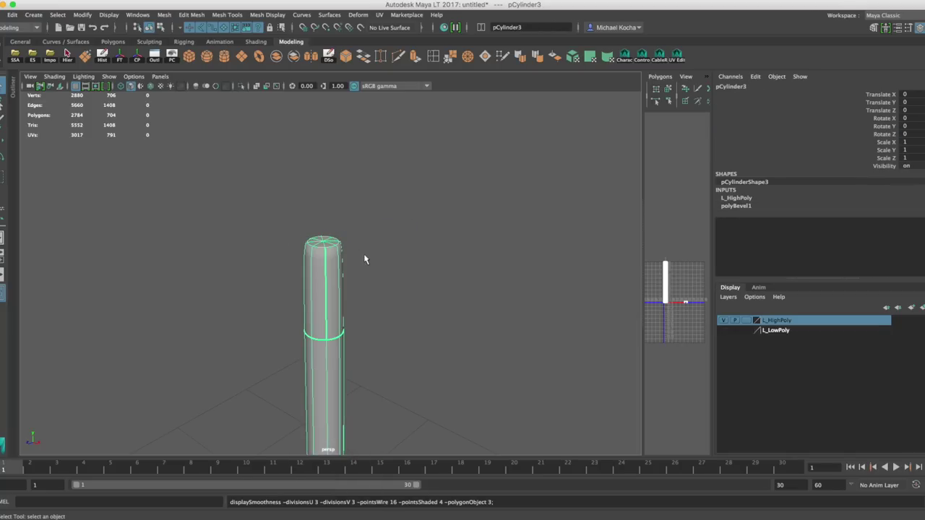
left_click(369, 258)
scroll(368, 282, "down", 8)
mouse_move(367, 283)
middle_mouse_down("alt")
mouse_move(359, 217)
mouse_move(354, 278)
middle_mouse_up("alt")
scroll(343, 250, "up", 4)
Step: Insert an edge loop around the unsmoothed pole a short distance below its bevelled rim
left_click(318, 244)
key("1")
scroll(355, 273, "up", 6)
mouse_move(363, 236)
middle_mouse_down("alt")
mouse_move(388, 205)
mouse_move(357, 243)
middle_mouse_up("alt")
scroll(357, 243, "up", 3)
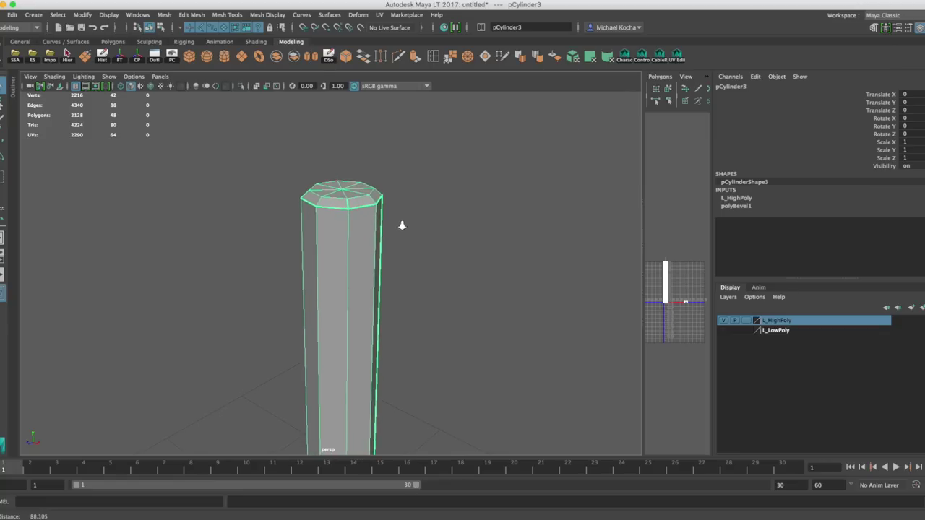
left_click(436, 61)
mouse_move(348, 256)
left_mouse_down()
mouse_move(361, 267)
mouse_move(343, 249)
left_mouse_up()
Step: Check the pole's top with the added edge loop in smooth preview and object mode
key("3")
scroll(364, 263, "down", 6)
key("q")
right_click_drag(343, 249, 367, 228)
left_click_drag(363, 272, 325, 297, "alt")
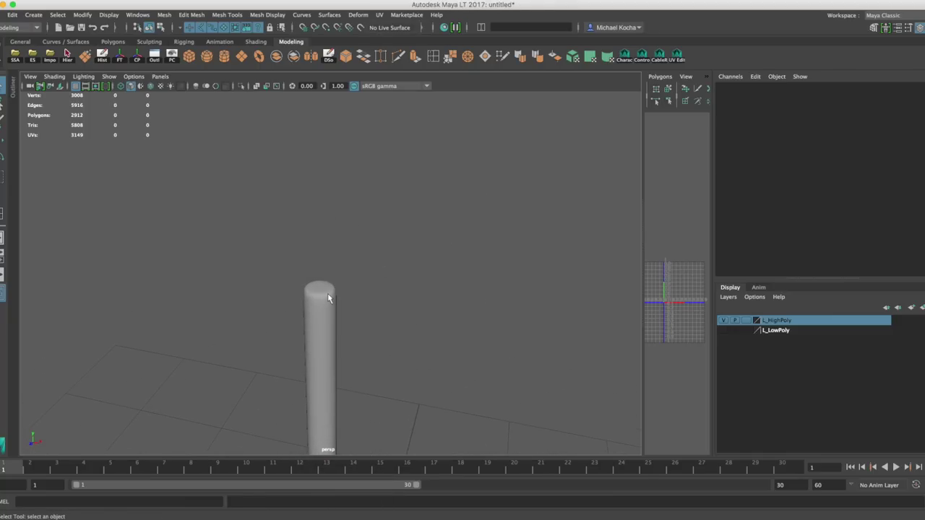
left_click_drag(331, 315, 362, 265, "alt")
Step: Move the added edge loop up until it sits just below the pole's bevelled rim
left_click(354, 261)
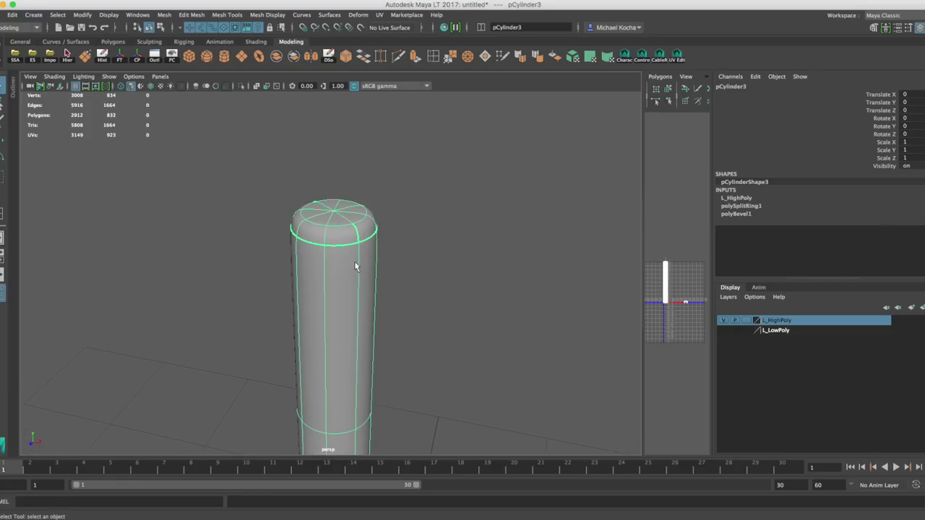
key("1")
right_click_drag(344, 240, 346, 215)
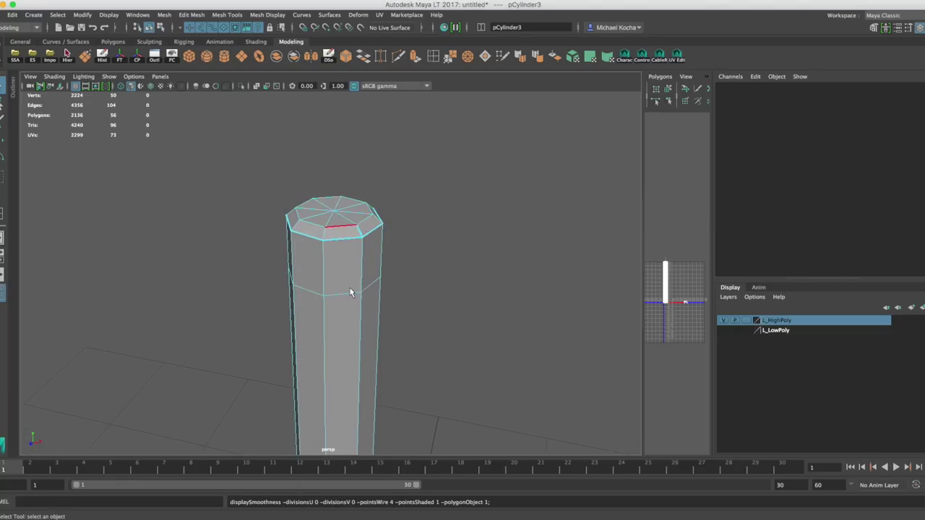
left_click(349, 295)
key("w")
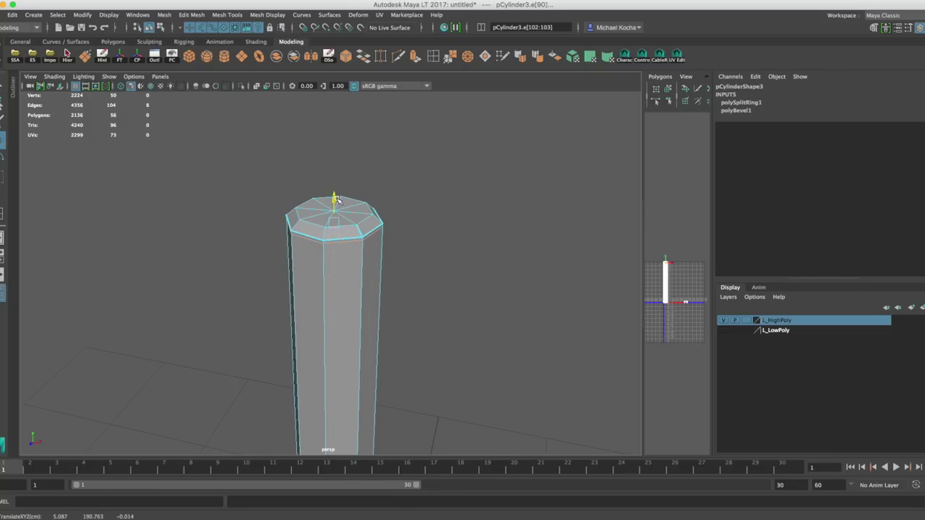
Step: Lower the inner edge loop of the pole's cap and scale it outward by about 1.107 in X and Z
double_click(364, 220)
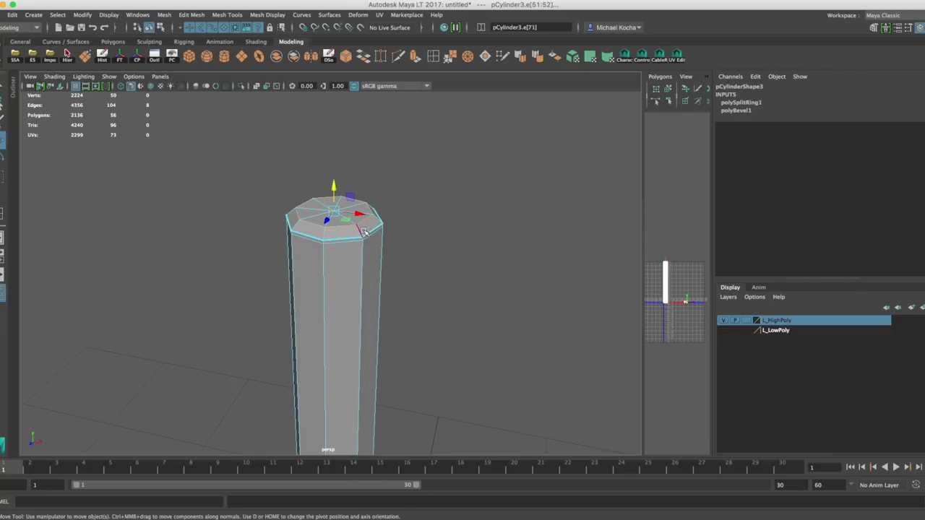
left_click_drag(334, 187, 335, 190)
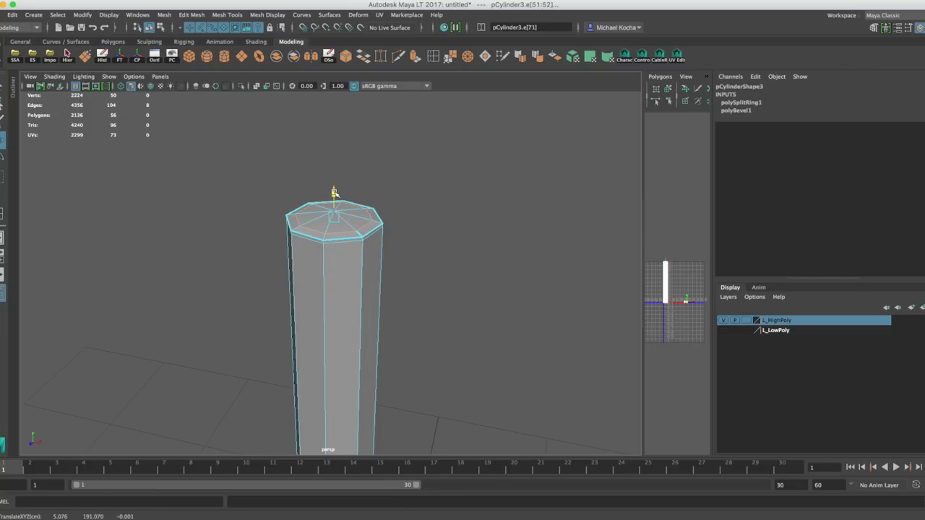
key("r")
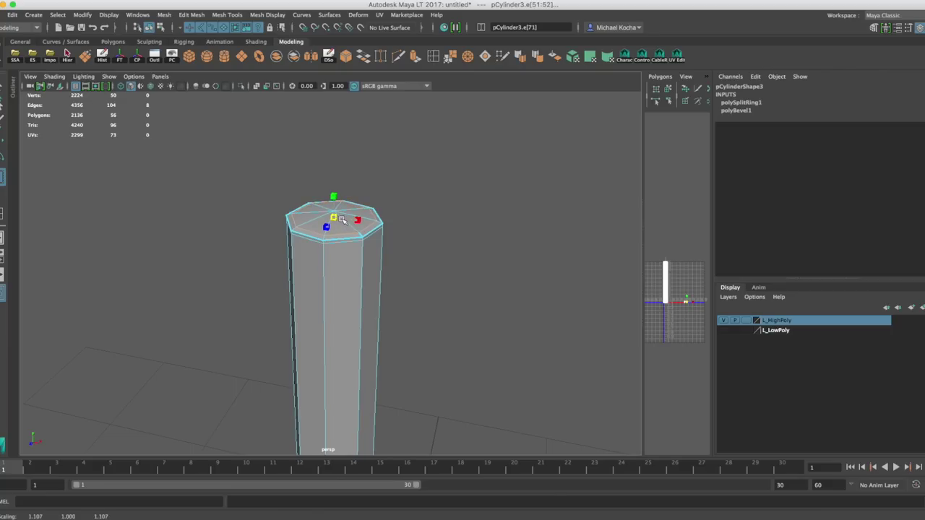
Step: Inspect the flattened cap of the pole up close in smooth preview with nothing selected
key("3")
right_click_drag(370, 235, 404, 218)
left_click(403, 222)
scroll(393, 248, "down", 10)
scroll(383, 253, "up", 3)
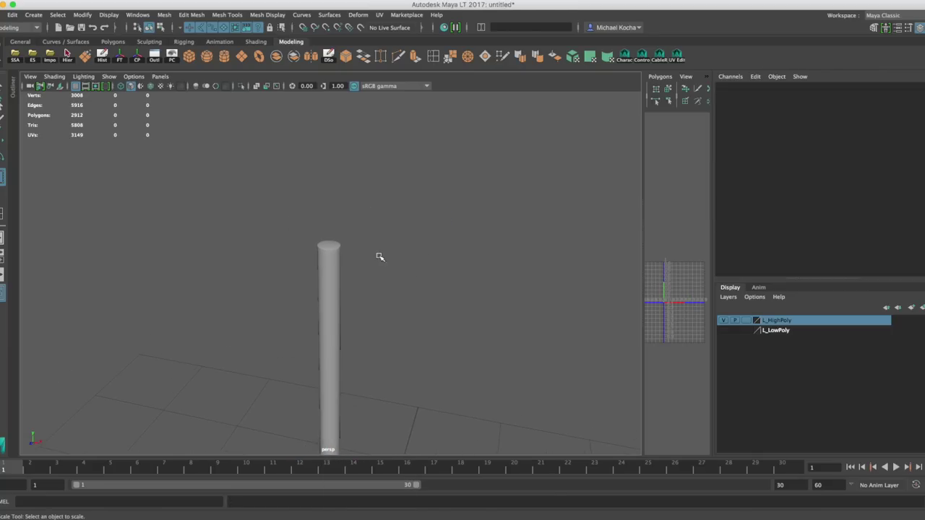
left_click_drag(330, 254, 217, 231, "alt")
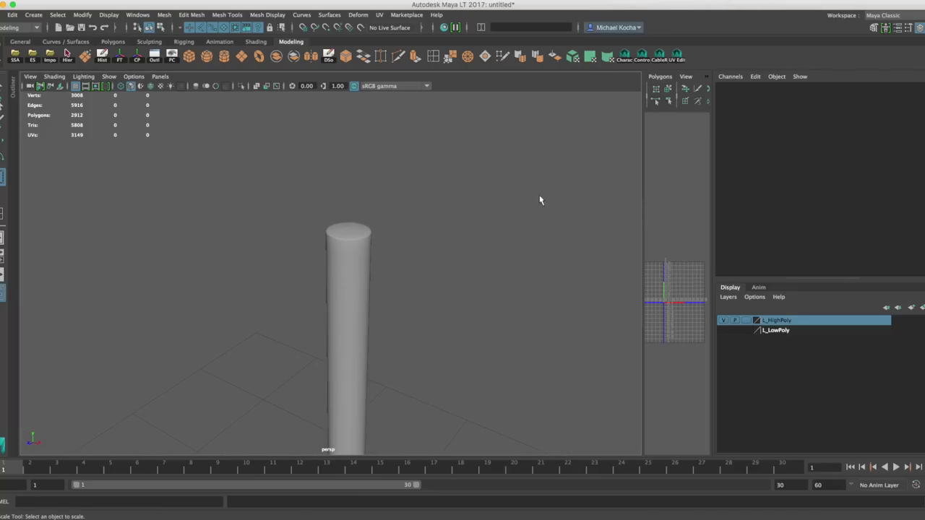
right_click_drag(393, 269, 466, 279, "alt")
middle_click_drag(420, 250, 419, 280, "alt")
scroll(375, 247, "up", 3)
left_click_drag(338, 274, 352, 272, "alt")
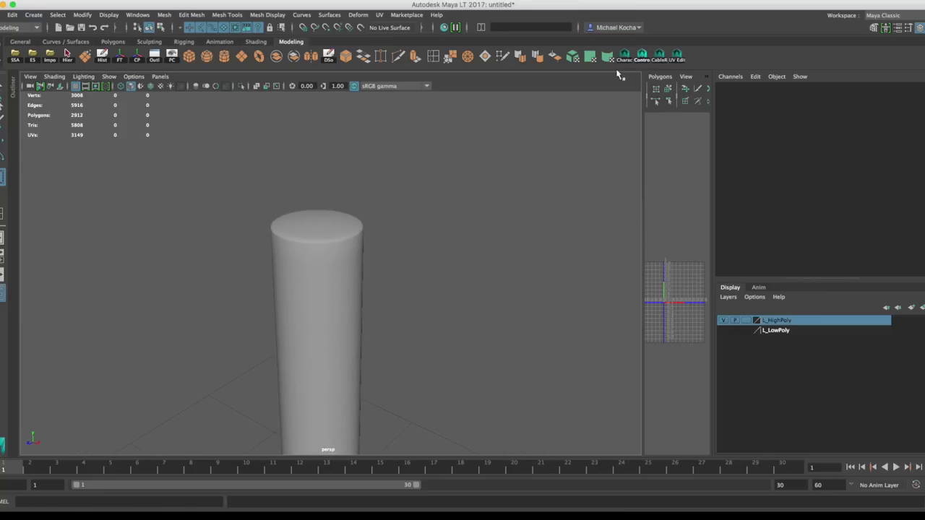
Step: Compare the pole's cap seen from a distance with the whole assembly and from closer in
scroll(361, 279, "down", 8)
scroll(364, 316, "down", 1)
middle_click_drag(364, 316, 347, 282, "alt")
scroll(354, 288, "down", 1)
scroll(344, 280, "up", 1)
left_click_drag(344, 281, 344, 280, "alt")
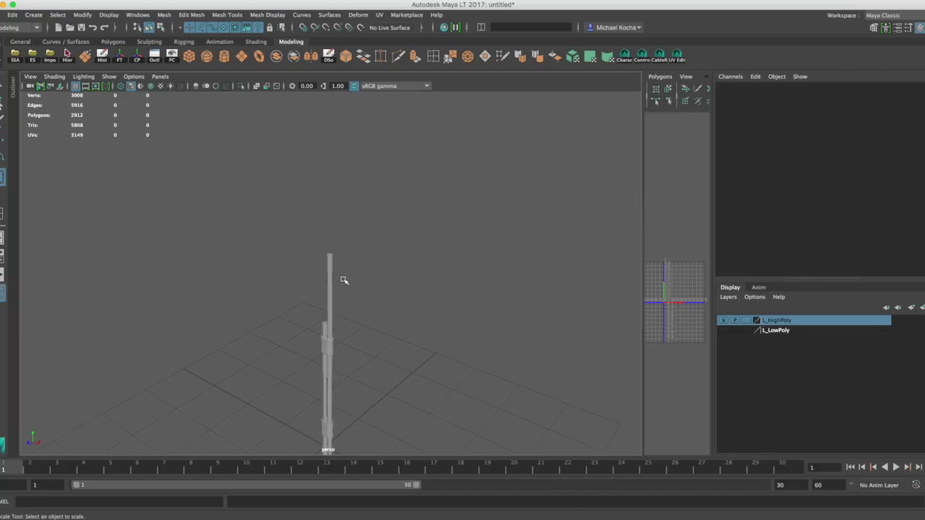
scroll(336, 260, "up", 8)
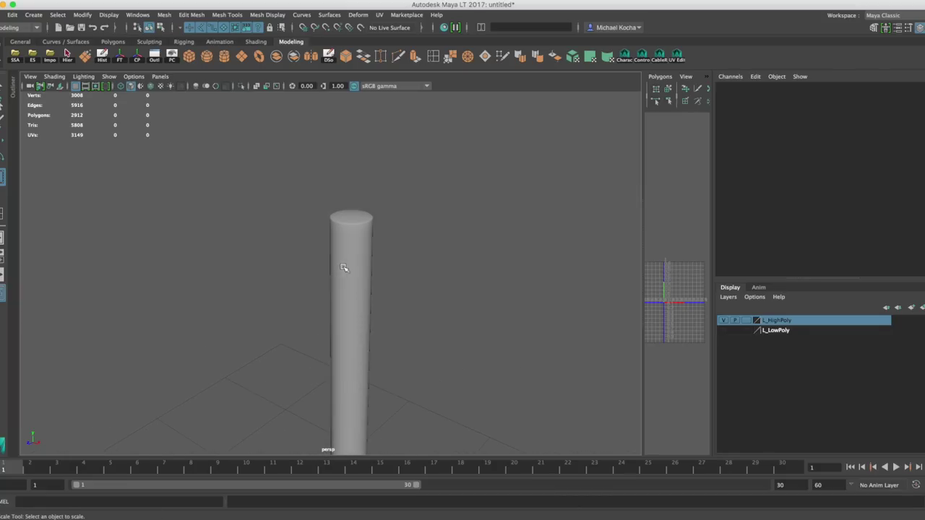
Step: Undo the lowering and scaling of the inner edge loop on the pole's cap
left_click(364, 264)
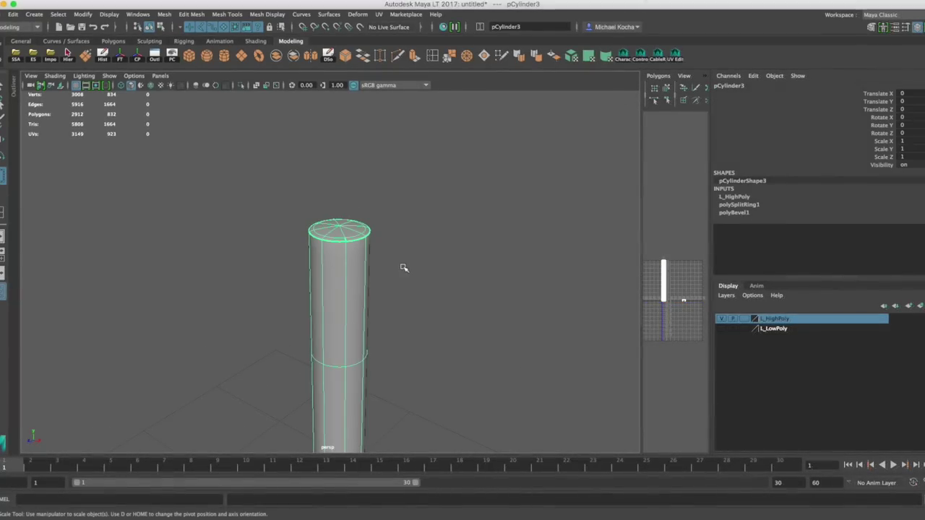
middle_click_drag(402, 266, 421, 262, "alt")
scroll(419, 260, "up", 5)
scroll(412, 245, "down", 5)
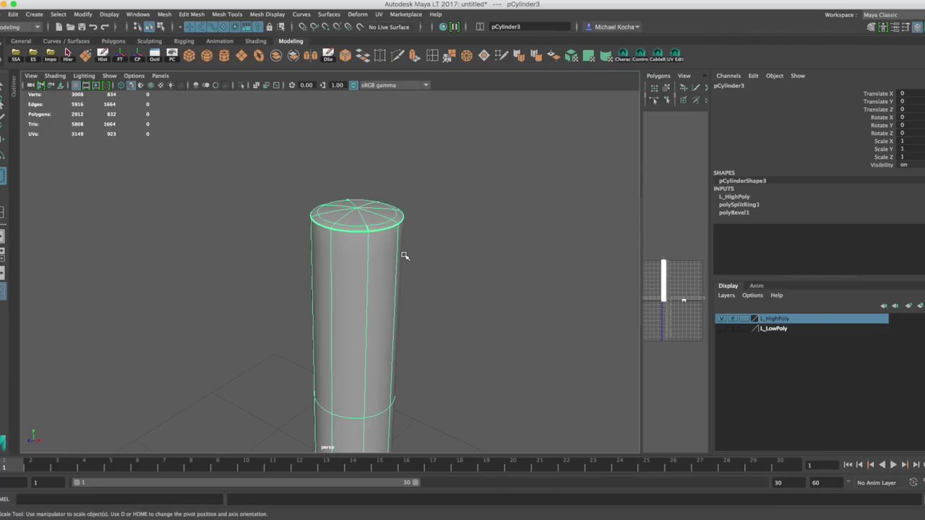
key("1")
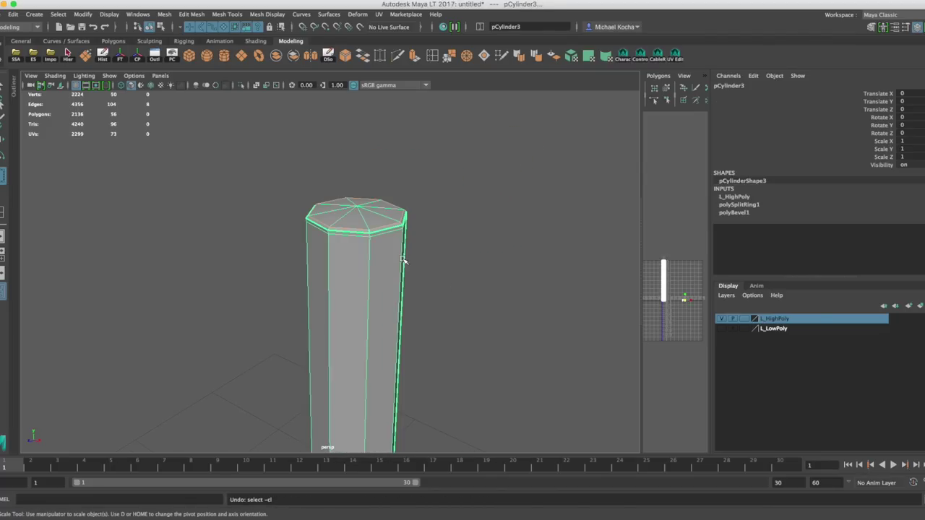
key("z")
key("z")
key("z")
key("z")
key("z")
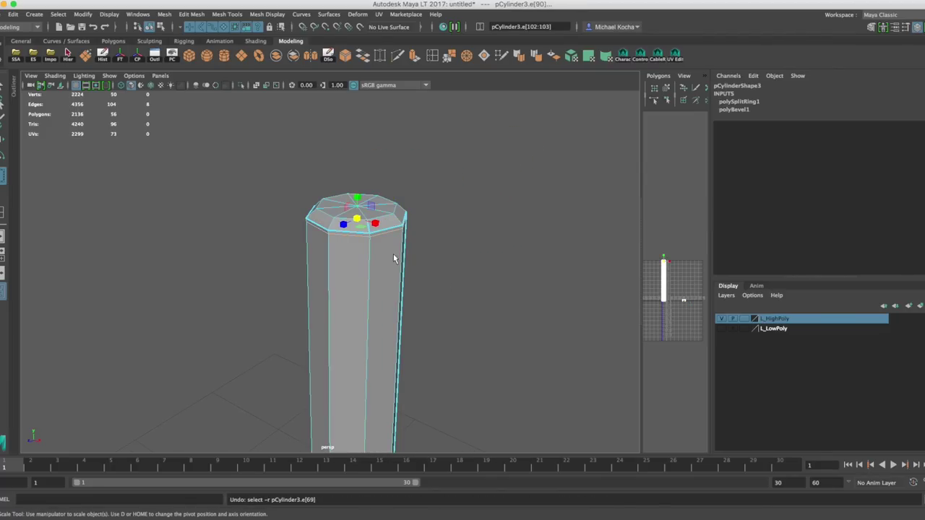
Step: Show the pole in smooth preview again, return to object mode and review the whole assembly
scroll(394, 256, "down", 5)
key("3")
left_click_drag(393, 255, 384, 266, "alt")
right_click_drag(355, 264, 395, 225)
left_click(389, 253)
left_click_drag(389, 257, 380, 258, "alt")
scroll(370, 289, "down", 6)
middle_click_drag(370, 267, 390, 225, "alt")
key("r")
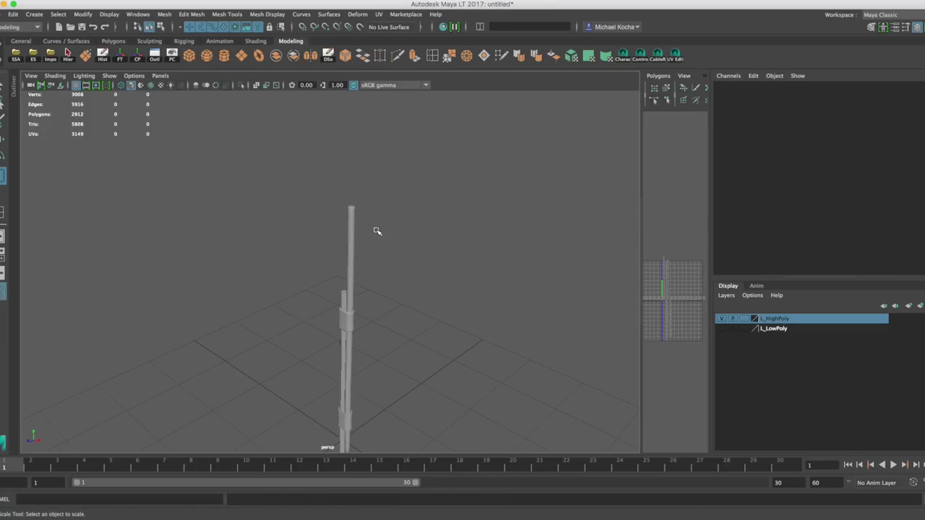
Step: Select the tall pole in the assembly and turn off its smooth preview
left_click_drag(361, 266, 409, 254, "alt")
mouse_move(368, 263)
left_mouse_down("alt")
mouse_move(374, 219)
mouse_move(358, 301)
mouse_move(361, 280)
mouse_move(371, 299)
mouse_move(371, 277)
left_mouse_up("alt")
left_click(357, 301)
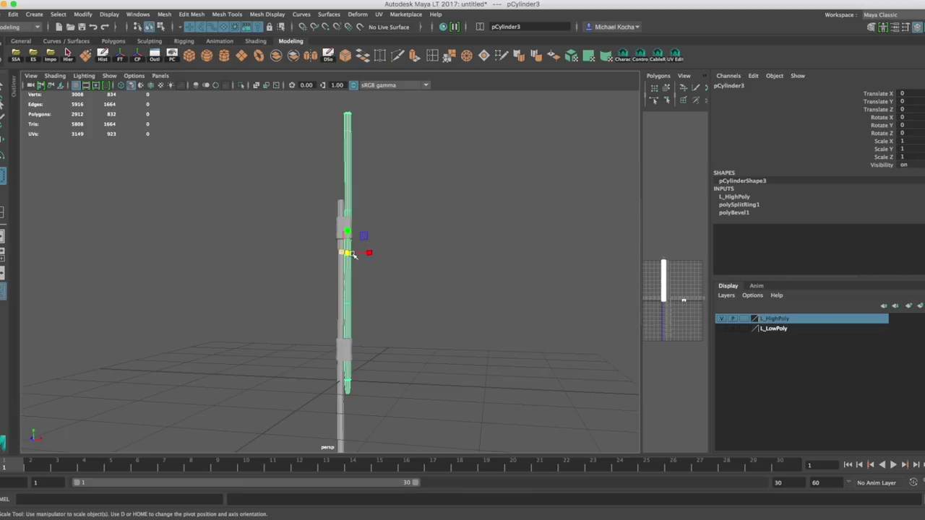
left_click_drag(372, 365, 380, 285, "alt")
key("1")
Step: Bevel the edge loop around the tall pole's lower end cap
middle_click_drag(371, 288, 332, 257, "alt")
scroll(347, 221, "up", 5)
scroll(343, 235, "up", 4)
left_click_drag(332, 257, 396, 215, "alt")
right_click_drag(339, 240, 340, 212)
left_click(344, 277)
middle_click_drag(349, 214, 350, 230, "alt")
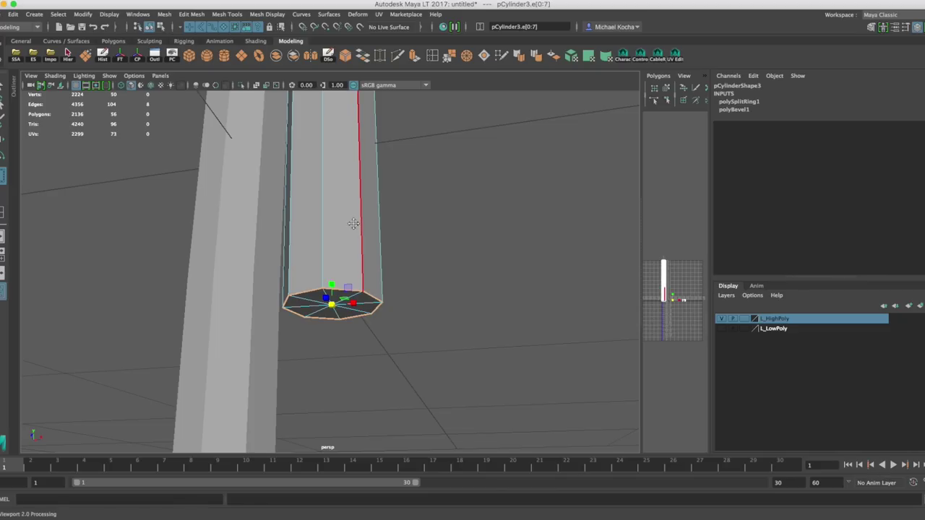
middle_click_drag(354, 225, 356, 227, "alt")
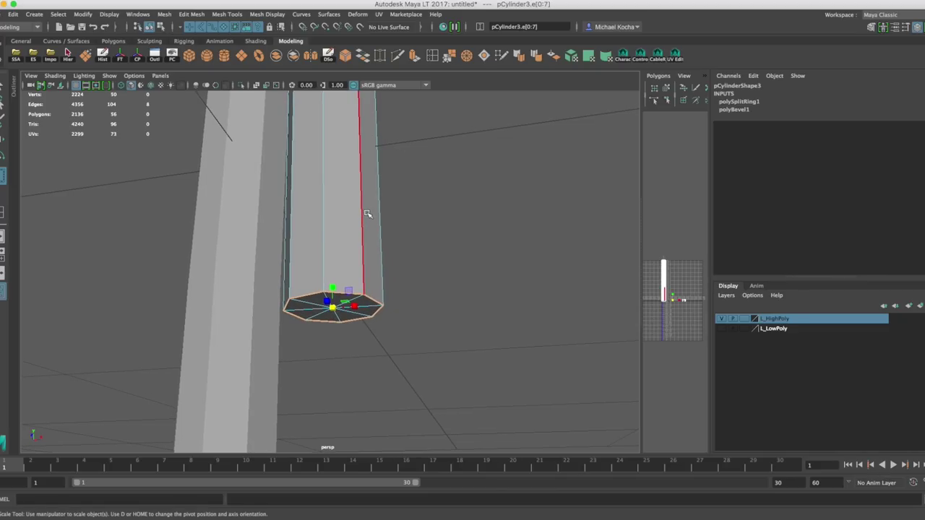
right_click_drag(366, 212, 389, 223, "alt")
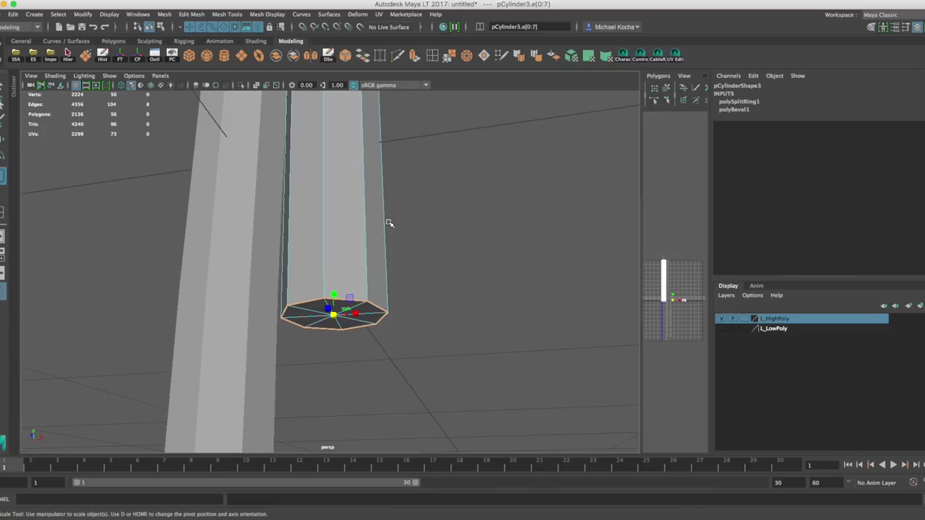
middle_click_drag(389, 223, 392, 220, "alt")
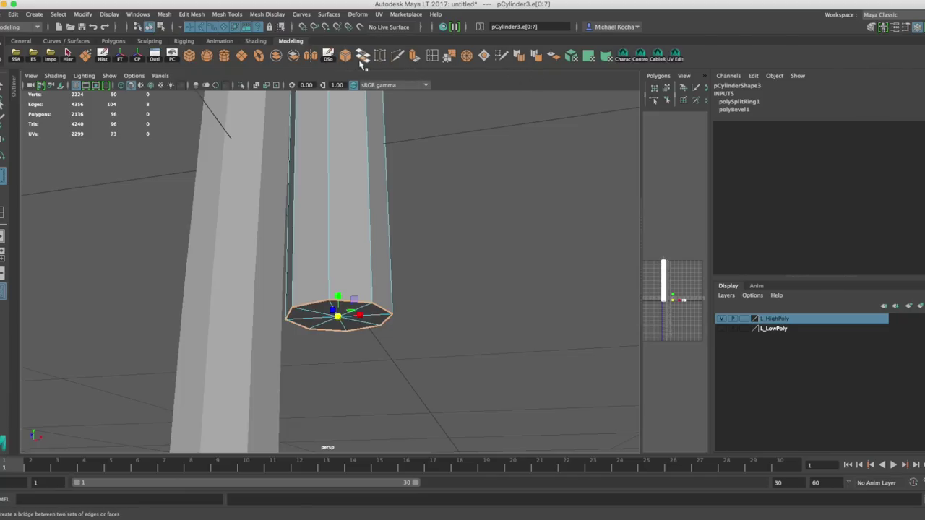
left_click(350, 59)
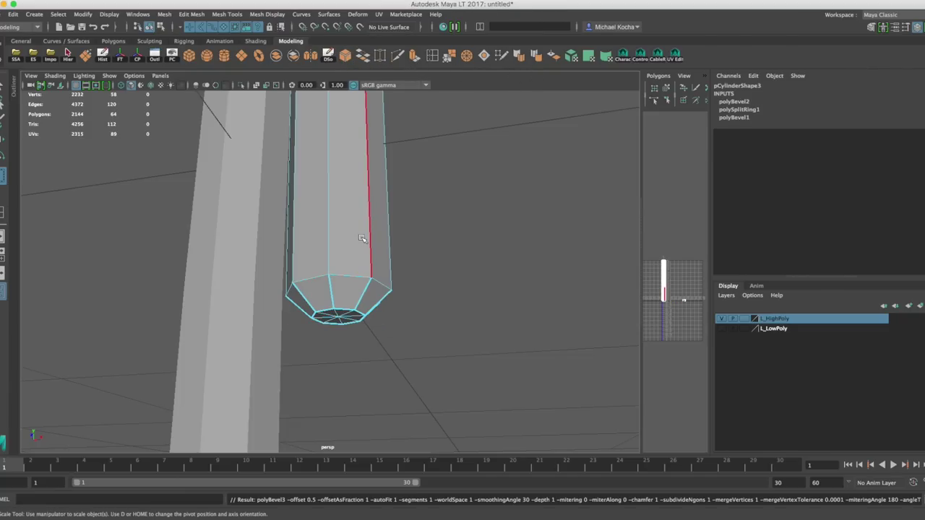
Step: Set the fraction of the bevel on the tall pole's lower end to 0.2
left_click(731, 102)
left_click(884, 134)
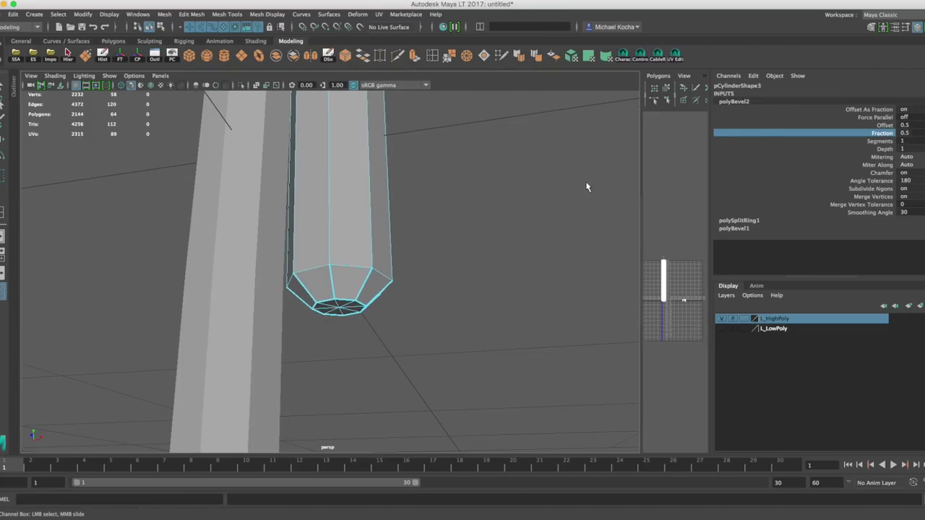
middle_click_drag(585, 182, 584, 183)
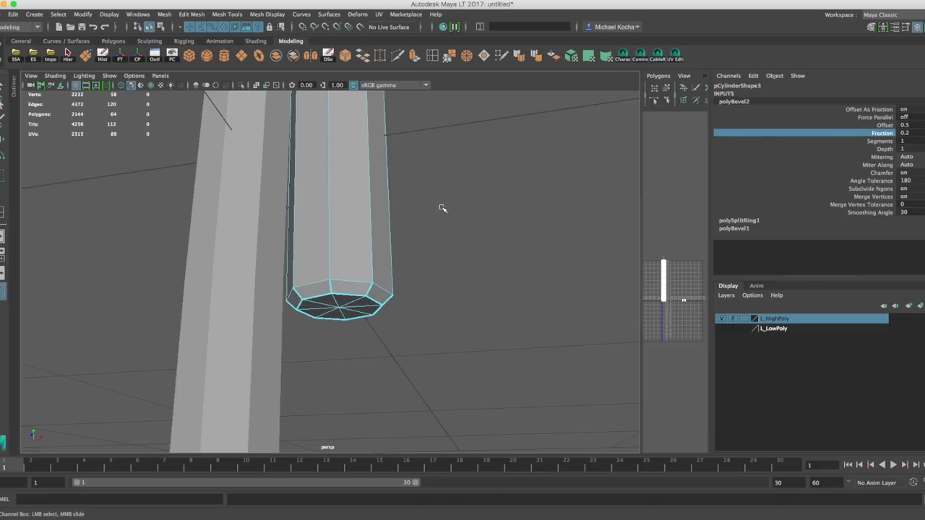
Step: Insert a support edge loop just above the bevel at the tall pole's lower end
left_click_drag(440, 194, 442, 203, "alt")
left_click(432, 56)
left_click_drag(331, 232, 330, 218)
Step: Show the tall pole in smooth preview, then return to object mode with nothing selected
scroll(381, 222, "down", 5)
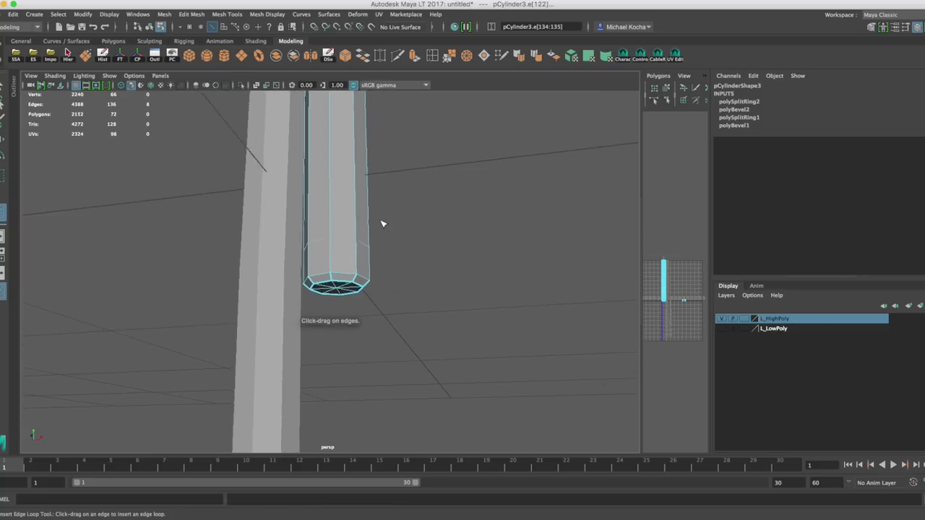
key("2")
scroll(380, 238, "up", 2)
key("q")
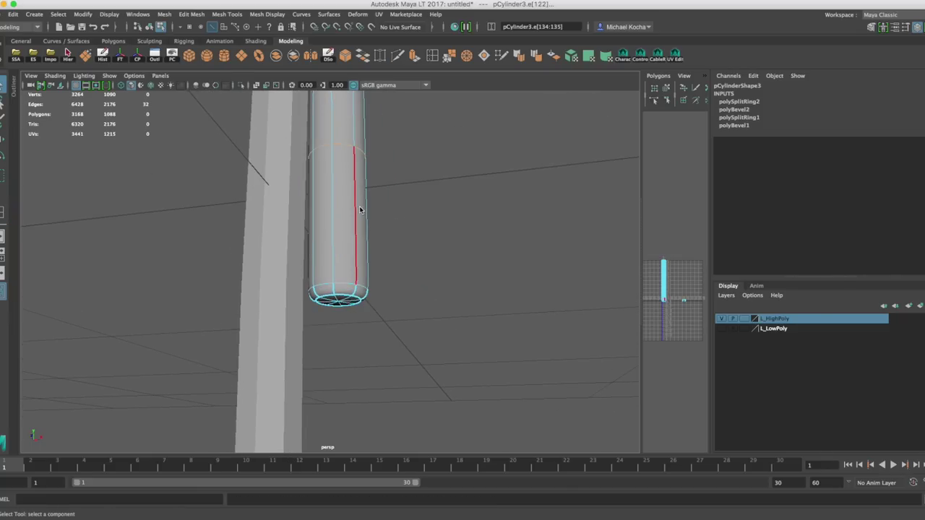
right_click_drag(359, 207, 419, 192)
left_click(390, 217)
Step: Inspect the smoothed tall pole and the bands from several angles and distances
scroll(374, 230, "down", 8)
left_click_drag(374, 229, 357, 341, "alt")
scroll(337, 229, "down", 3)
middle_click_drag(336, 222, 340, 297, "alt")
scroll(330, 244, "up", 10)
middle_click_drag(330, 242, 362, 289, "alt")
mouse_move(361, 290)
left_mouse_down("alt")
mouse_move(349, 267)
mouse_move(334, 298)
mouse_move(351, 289)
left_mouse_up("alt")
left_click(323, 267)
scroll(416, 246, "up", 4)
left_click(416, 246)
left_click_drag(416, 246, 372, 265, "alt")
left_click(376, 280)
right_click_drag(373, 266, 439, 219, "alt")
left_click(439, 220)
left_click_drag(439, 220, 343, 266, "alt")
Step: Extrude the top cap faces of the lower pole, scale them inward to about 0.8 and raise them slightly
scroll(343, 266, "down", 6)
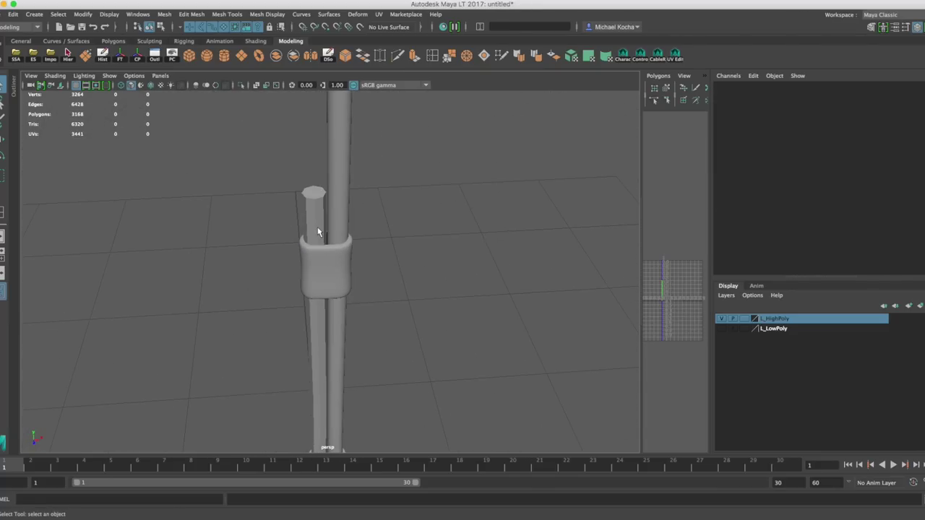
left_click(318, 231)
left_click_drag(318, 230, 325, 253, "alt")
scroll(330, 264, "up", 5)
middle_click_drag(332, 267, 340, 250, "alt")
left_click_drag(339, 249, 346, 208, "alt")
right_click_drag(346, 208, 351, 191)
double_click(351, 180)
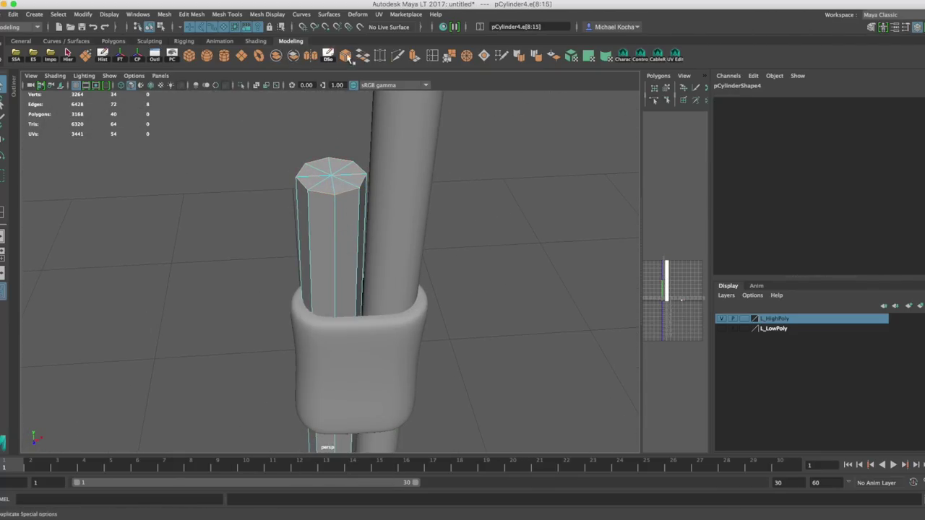
middle_click_drag(328, 165, 334, 194, "alt")
right_click_drag(334, 194, 367, 188, "alt")
middle_click_drag(367, 188, 361, 202, "alt")
right_click_drag(361, 203, 343, 232, "alt")
left_click_drag(333, 210, 345, 219)
left_click_drag(357, 262, 289, 228, "alt")
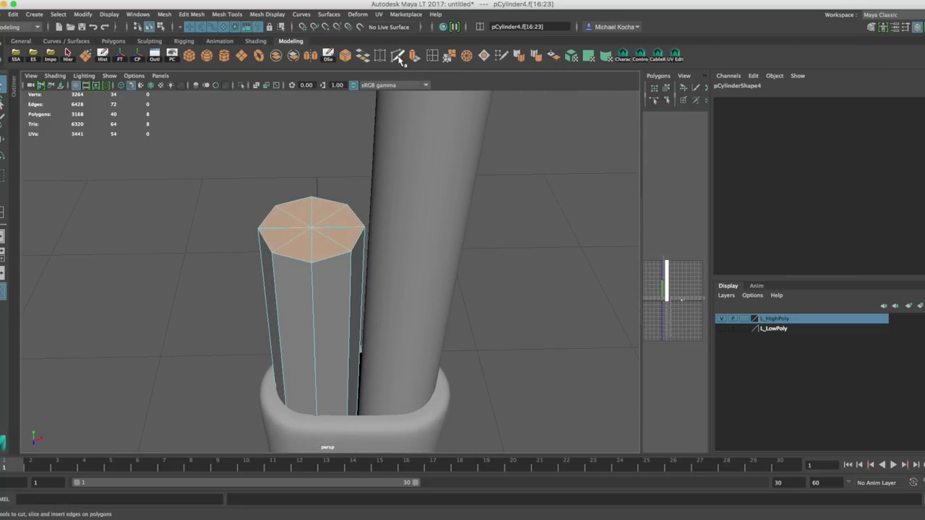
left_click(414, 59)
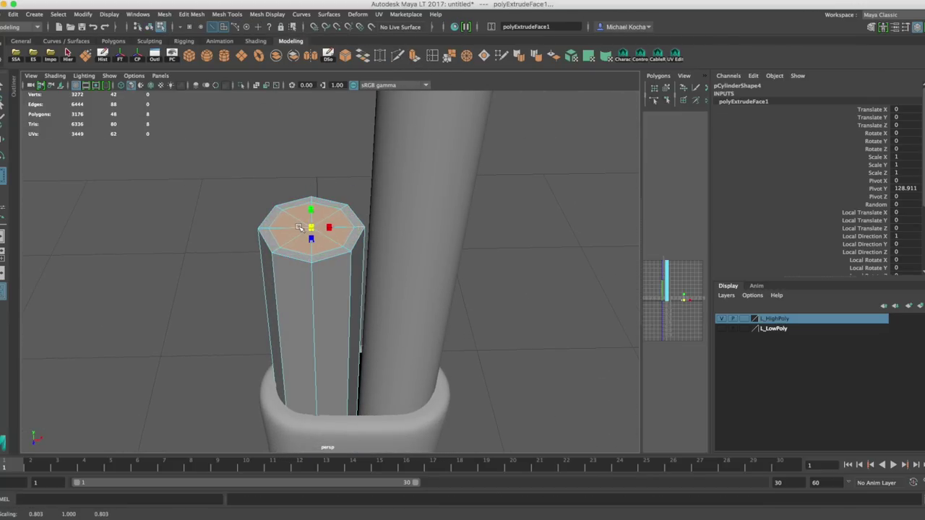
left_click_drag(304, 226, 383, 123, "alt")
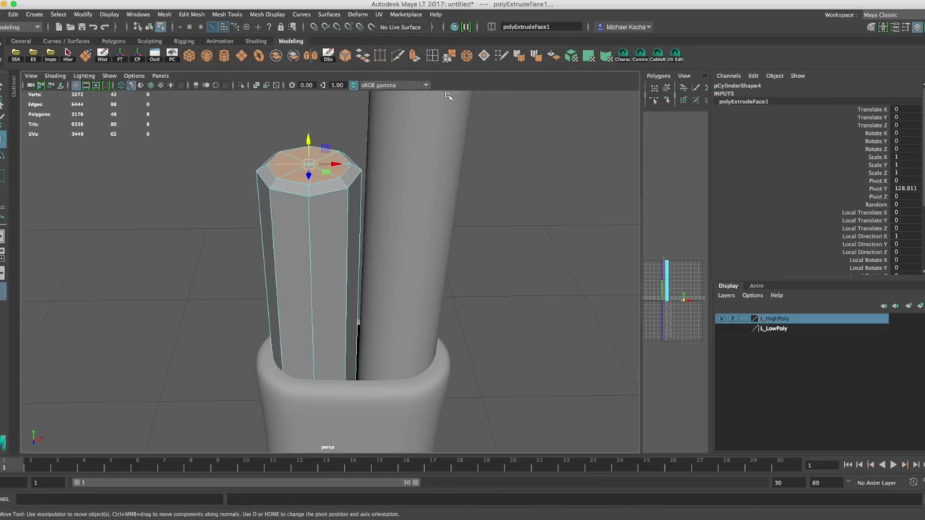
Step: Insert a support edge loop below the lower pole's top cap and show the pole in smooth preview in object mode
left_click(433, 58)
mouse_move(309, 219)
left_mouse_down()
mouse_move(312, 264)
mouse_move(322, 217)
left_mouse_up()
key("3")
scroll(332, 235, "down", 5)
key("q")
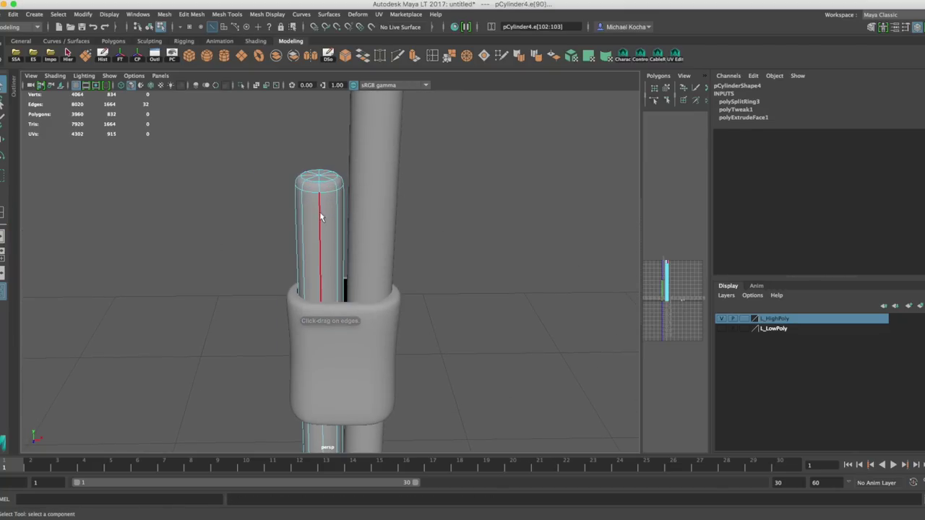
right_click_drag(339, 190, 370, 189)
Step: Examine the smoothed poles and bands from the upper band down to the lower pole's bottom end
scroll(328, 253, "down", 5)
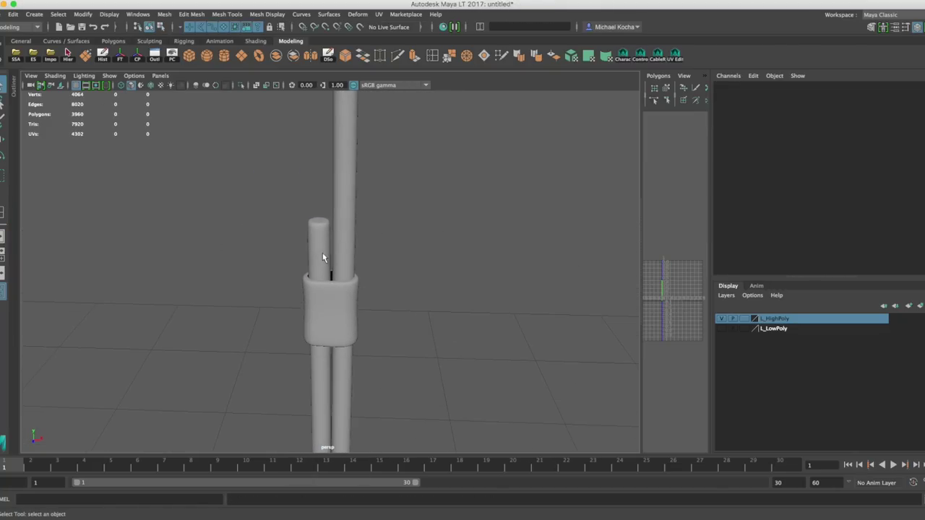
middle_click_drag(329, 253, 316, 158, "alt")
left_click_drag(317, 158, 322, 146, "alt")
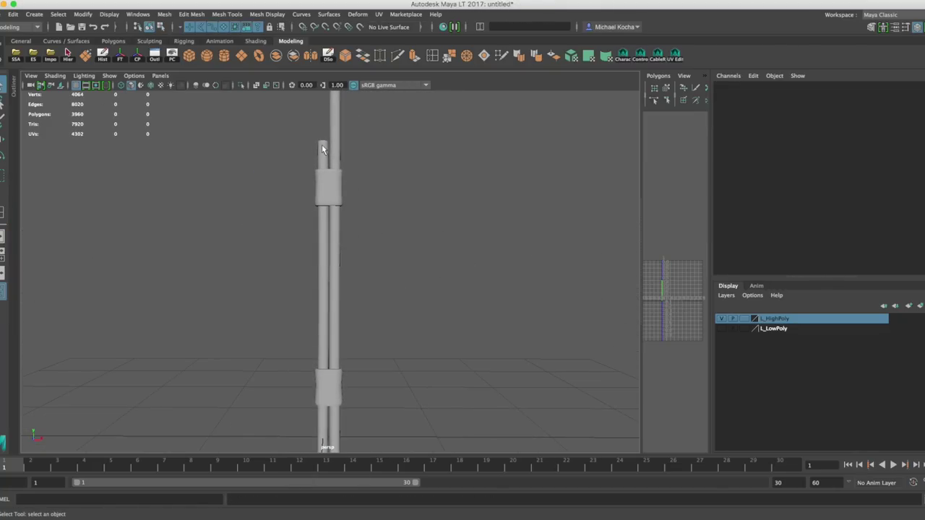
middle_click_drag(322, 147, 324, 250, "alt")
scroll(323, 250, "up", 5)
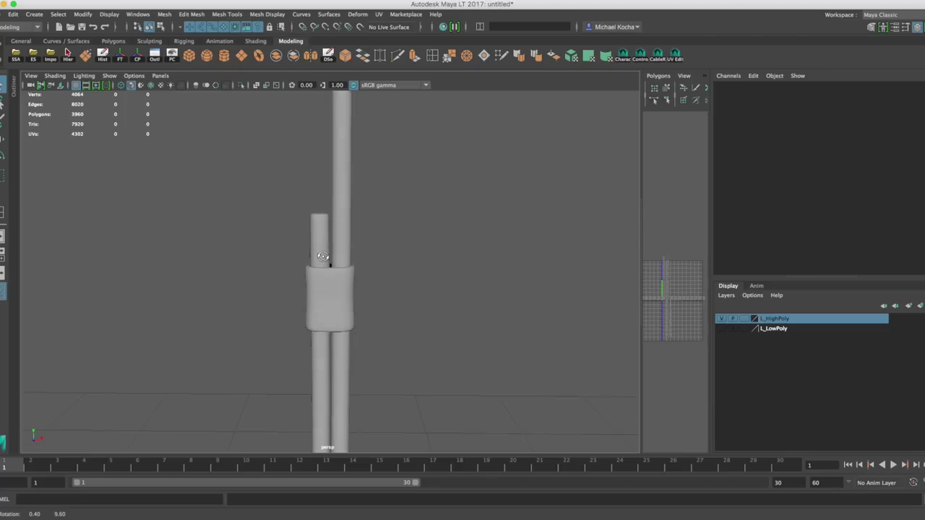
scroll(325, 267, "down", 5)
mouse_move(330, 337)
middle_mouse_down("alt")
mouse_move(337, 146)
mouse_move(326, 232)
mouse_move(348, 213)
mouse_move(350, 101)
middle_mouse_up("alt")
scroll(332, 235, "up", 5)
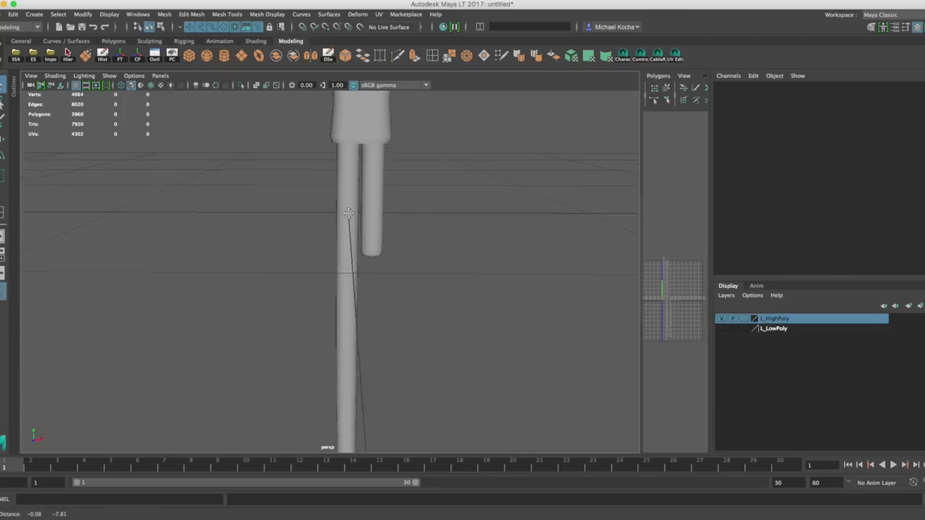
middle_click_drag(351, 271, 353, 137, "alt")
scroll(355, 202, "up", 5)
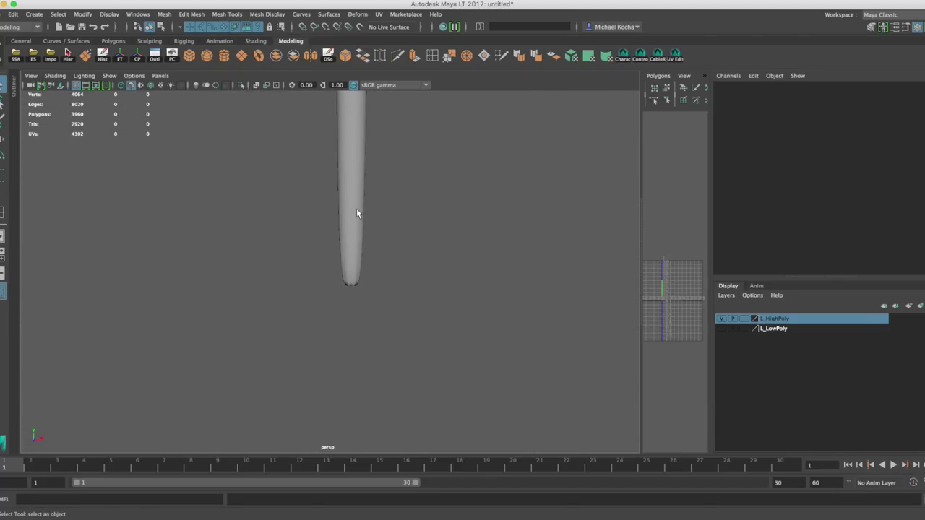
Step: Turn off the lower pole's smooth preview and frame the vertices of its bottom cap
left_click(356, 209)
key("1")
scroll(366, 235, "up", 3)
middle_click_drag(366, 267, 369, 315, "alt")
right_click_drag(362, 239, 362, 276)
right_click_drag(329, 241, 321, 242)
left_click_drag(282, 266, 414, 374)
middle_click_drag(414, 349, 414, 301, "alt")
key("f")
left_click_drag(405, 307, 384, 270, "alt")
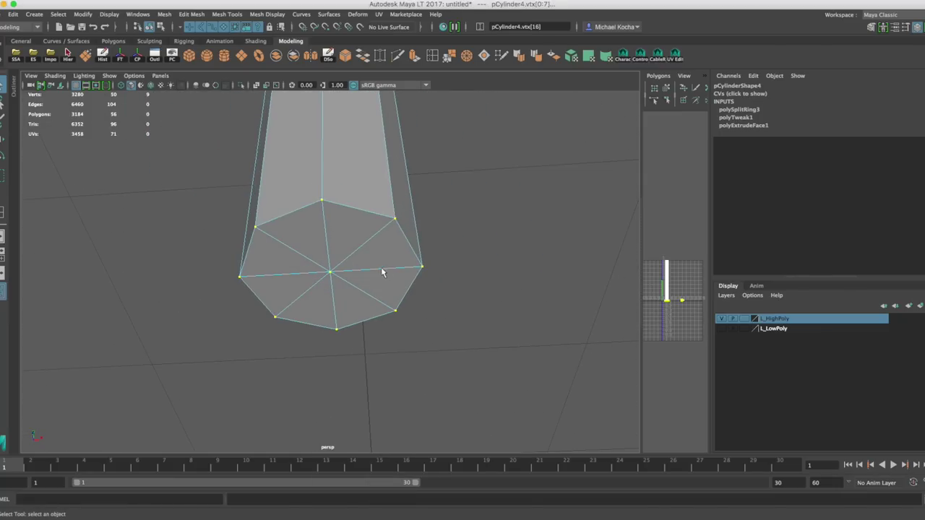
Step: Bevel the edge loop around the lower pole's bottom cap
right_click(342, 227)
right_click_drag(379, 219, 379, 217)
left_click_drag(379, 217, 340, 250, "alt")
right_click_drag(340, 250, 289, 250)
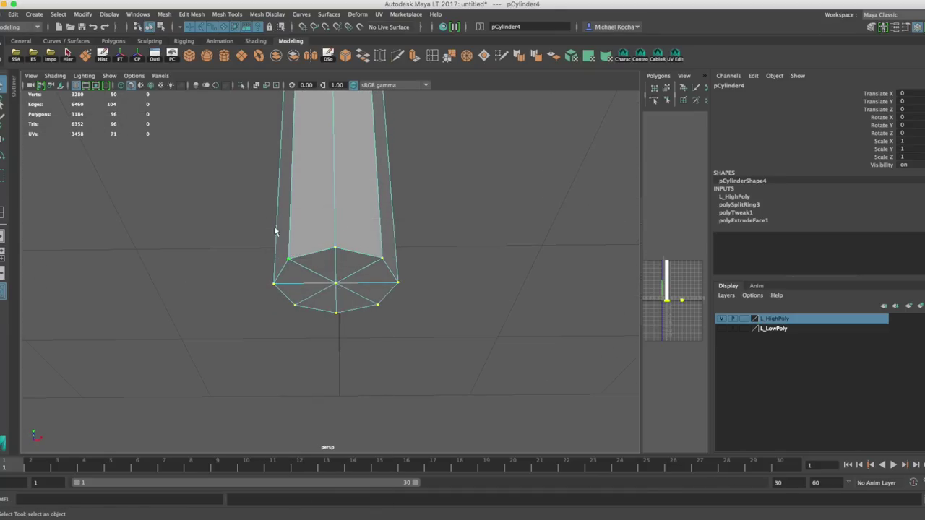
left_click_drag(273, 226, 507, 344)
left_click_drag(405, 307, 426, 307, "alt")
scroll(378, 258, "up", 6)
scroll(353, 258, "down", 6)
middle_click_drag(351, 198, 377, 239, "alt")
left_click_drag(377, 239, 359, 248, "alt")
right_click(349, 229)
right_click_drag(350, 224, 349, 204)
left_click_drag(359, 216, 364, 239, "alt")
left_click(345, 56)
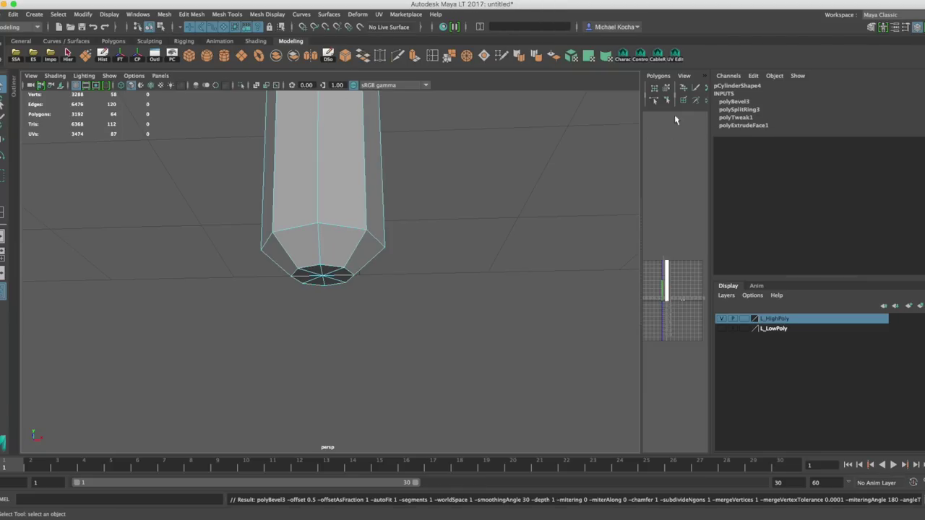
Step: Set the fraction of the bevel on the lower pole's bottom end to 0.2
left_click(744, 102)
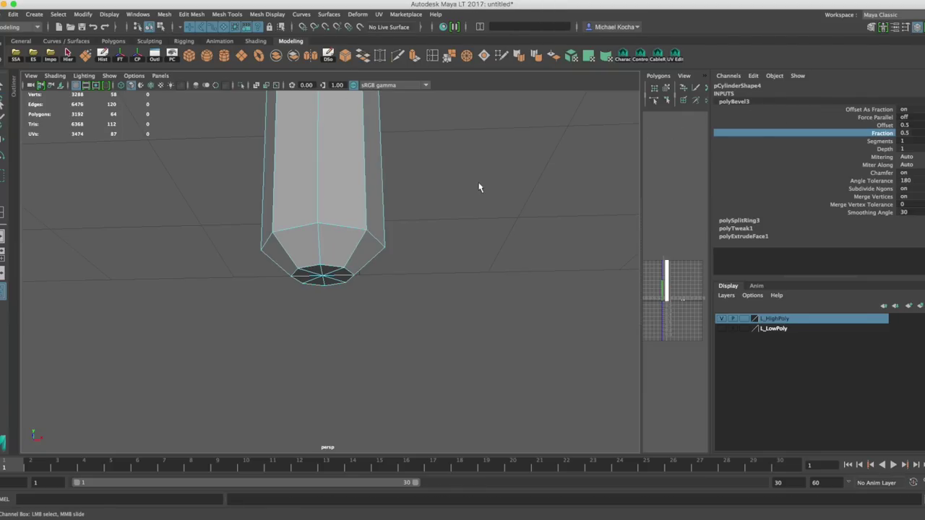
middle_click_drag(477, 183, 476, 184)
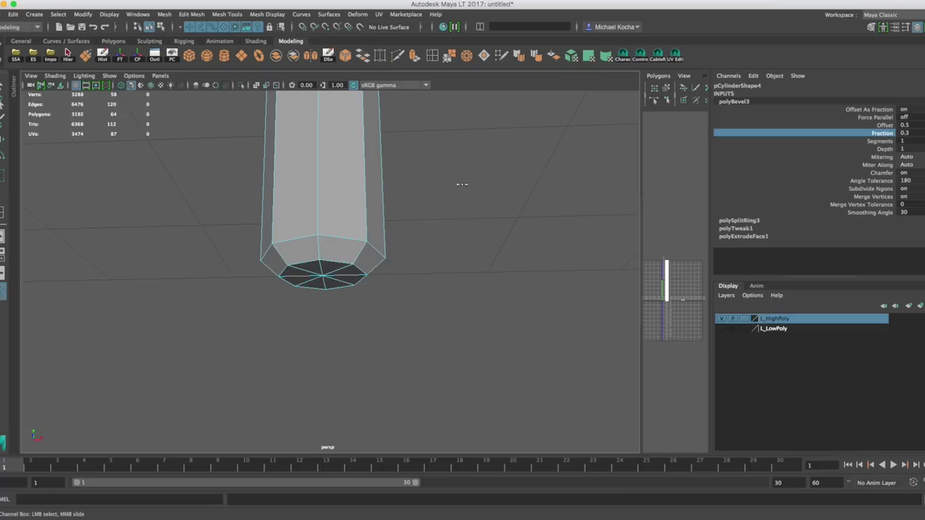
middle_click_drag(463, 187, 482, 201)
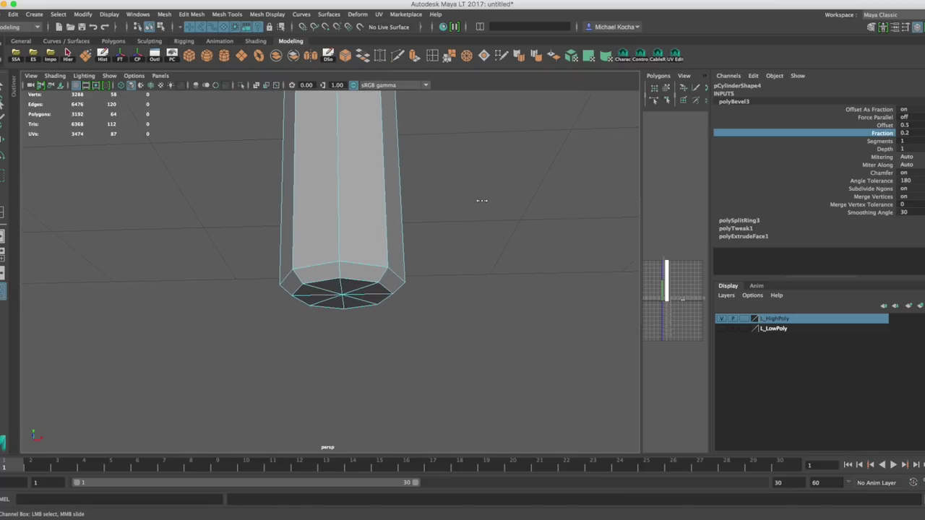
Step: Insert a support edge loop above the bevel at the lower pole's bottom end and return to object mode
left_click(430, 58)
left_click(339, 184)
left_click_drag(340, 184, 373, 226, "alt")
key("q")
right_click_drag(354, 215, 386, 200)
left_click(370, 220)
Step: Show the lower pole in smooth preview and clear the selection
left_click_drag(370, 221, 378, 254, "alt")
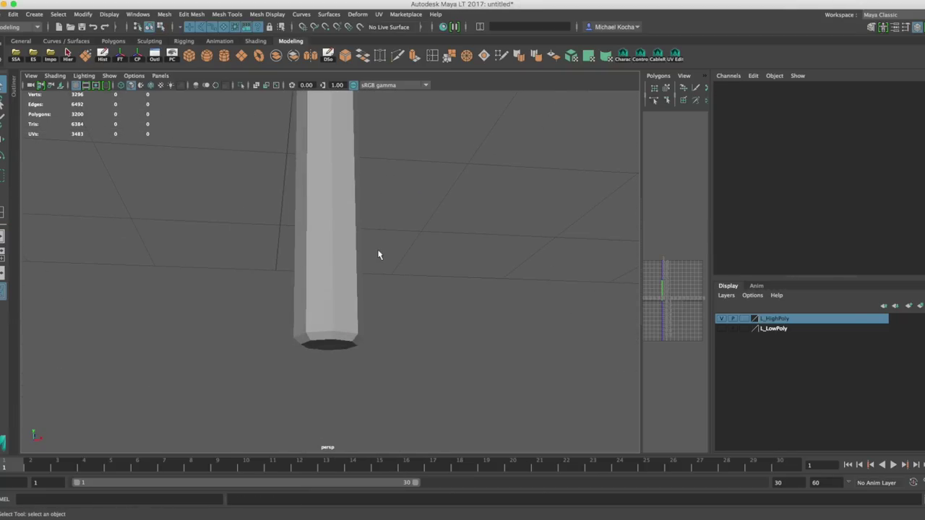
left_click(345, 263)
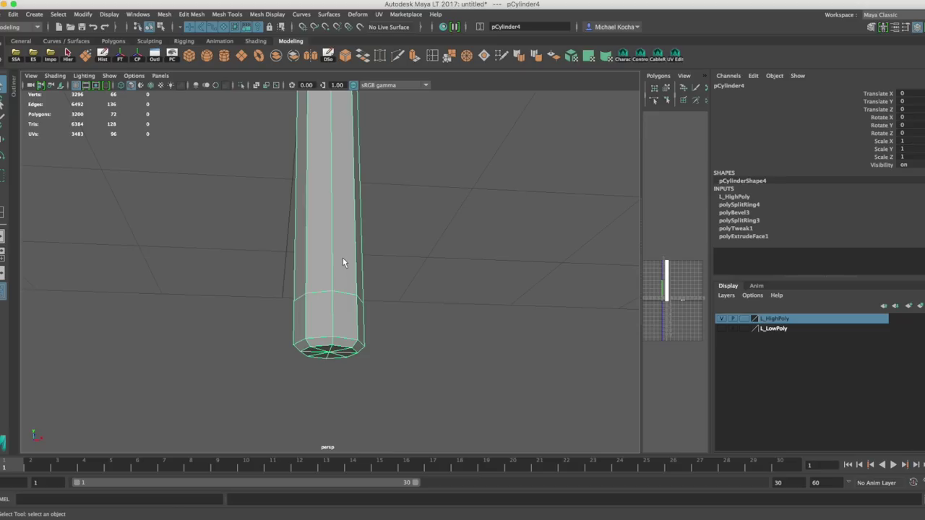
left_click(387, 239)
Step: Review the finished smoothed high-poly assembly up close and as a whole
scroll(375, 233, "down", 5)
left_click_drag(375, 233, 412, 244, "alt")
scroll(363, 217, "up", 5)
left_click_drag(363, 216, 373, 204, "alt")
scroll(373, 209, "down", 5)
left_click_drag(354, 237, 216, 299, "alt")
left_click_drag(162, 289, 303, 264, "alt")
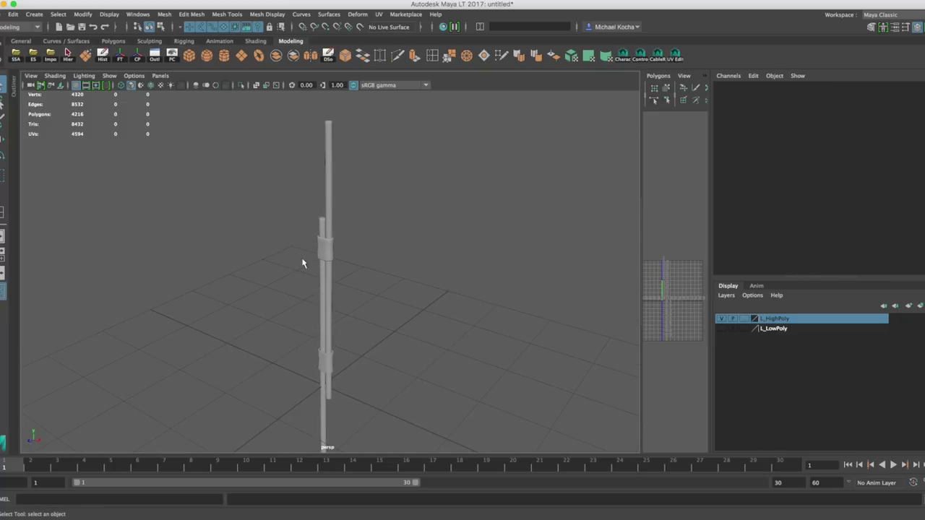
left_click_drag(370, 244, 362, 232, "alt")
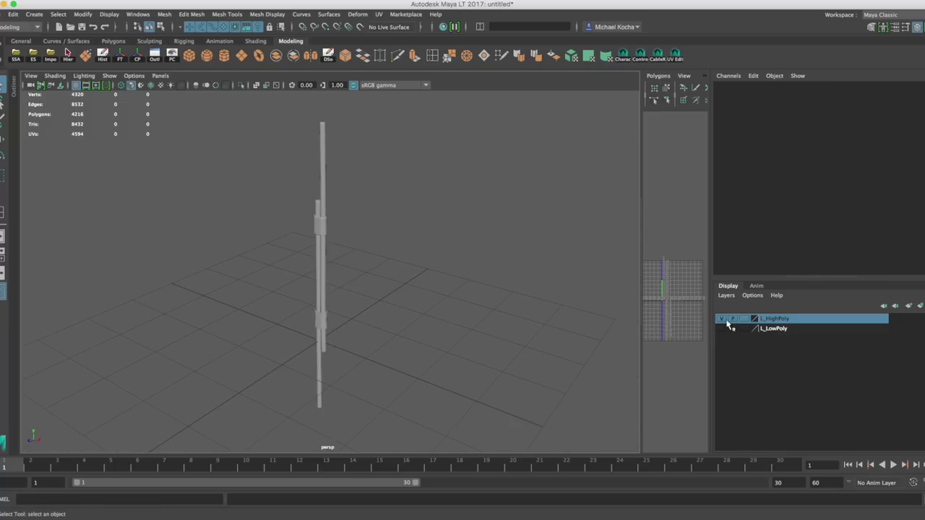
Step: Hide the L_HighPoly layer, show L_LowPoly and soften the edges of the two low-poly poles
middle_click_drag(407, 234, 404, 263, "alt")
scroll(363, 229, "up", 4)
left_click_drag(363, 229, 367, 257, "alt")
scroll(391, 221, "up", 2)
left_click(360, 239)
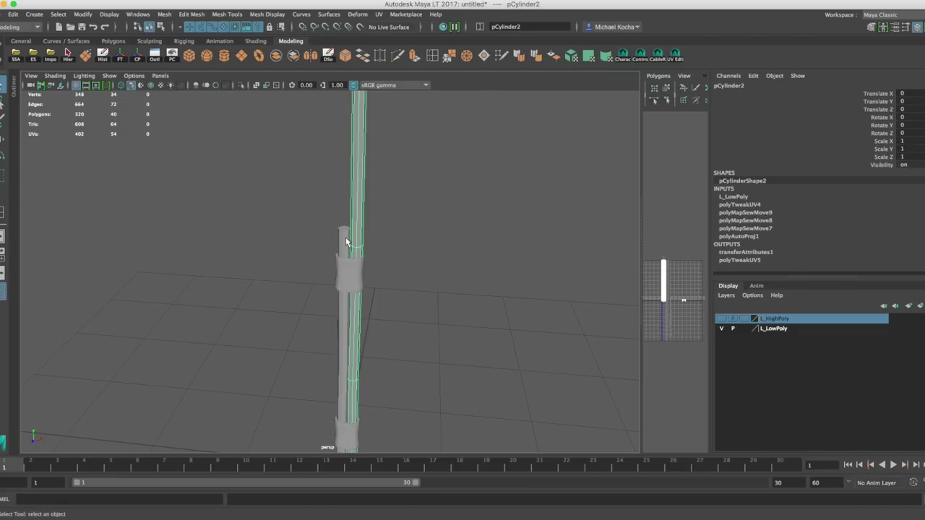
left_click(344, 240)
left_click(357, 232, "shift")
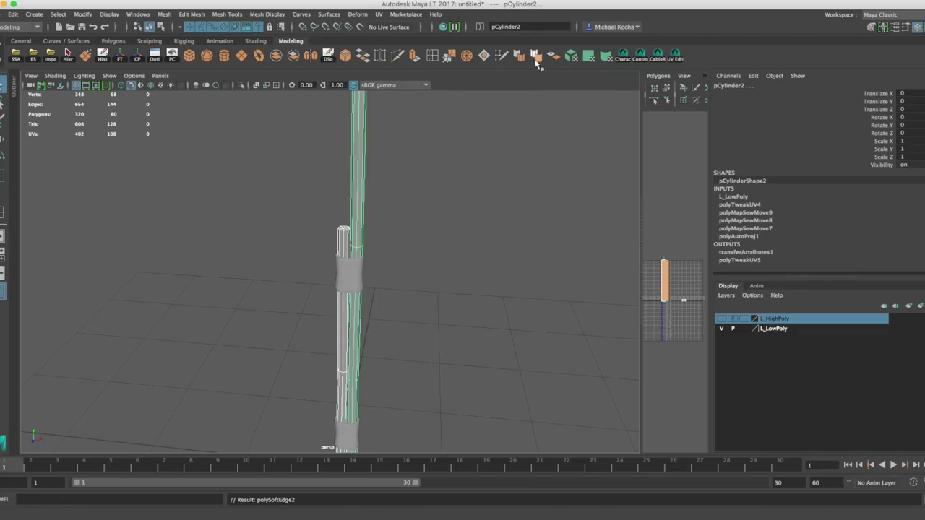
left_click(383, 207)
Step: Review the low-poly assembly's shading from several angles and distances
left_click_drag(382, 207, 281, 343, "alt")
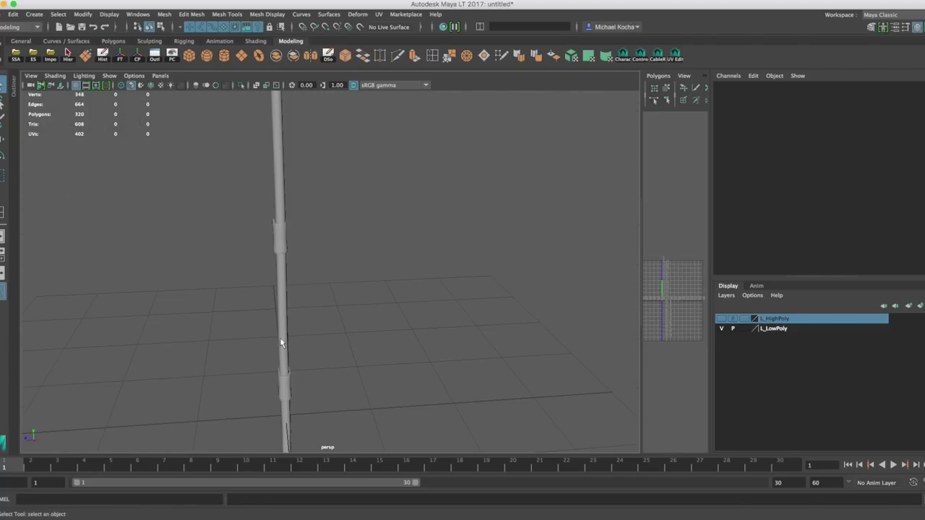
scroll(312, 308, "down", 5)
scroll(318, 312, "up", 5)
left_click_drag(320, 315, 386, 308, "alt")
middle_click_drag(385, 307, 411, 300, "alt")
left_click_drag(411, 300, 380, 293, "alt")
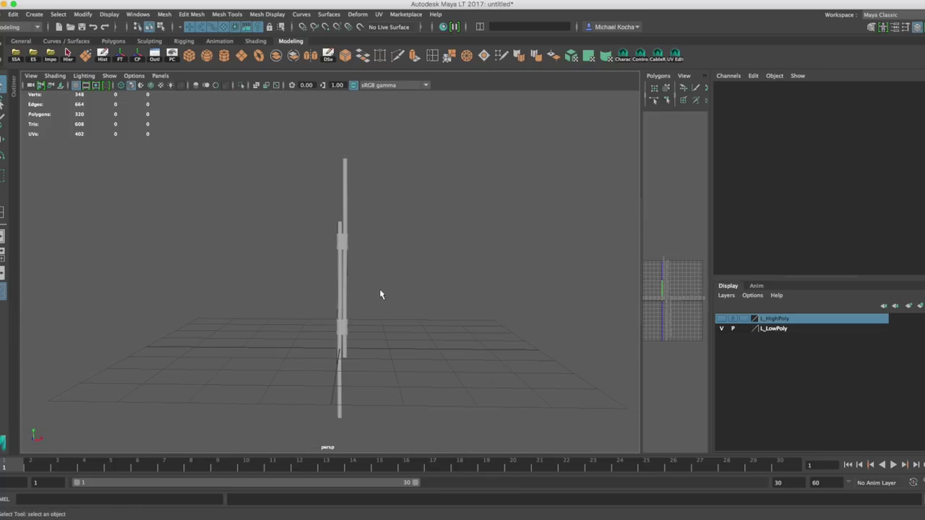
Step: Hide the L_LowPoly layer, show L_HighPoly and frame the selected upper wrap
left_click(720, 329)
left_click(721, 318)
scroll(389, 271, "up", 3)
left_click(352, 230)
key("f")
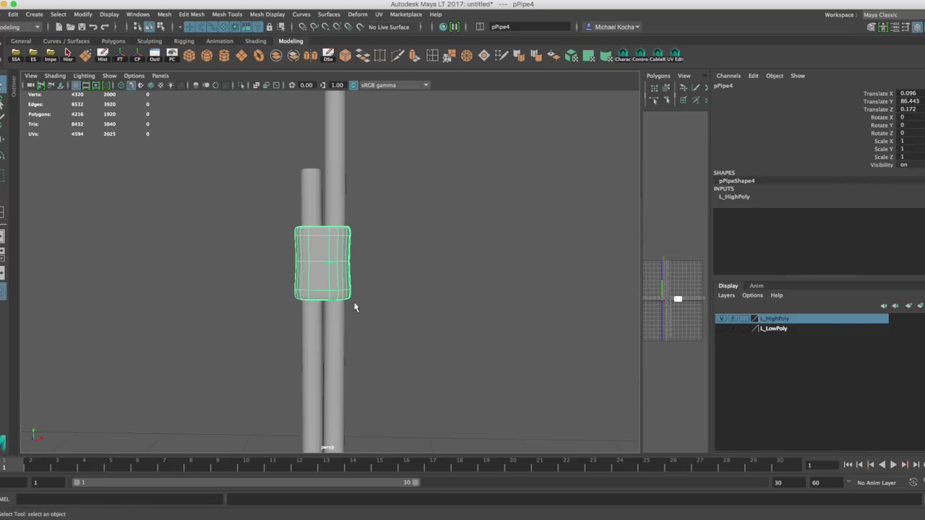
Step: Examine the high-poly upper wrap up close, comparing its unsmoothed cage with the smooth preview
left_click_drag(357, 306, 382, 260, "alt")
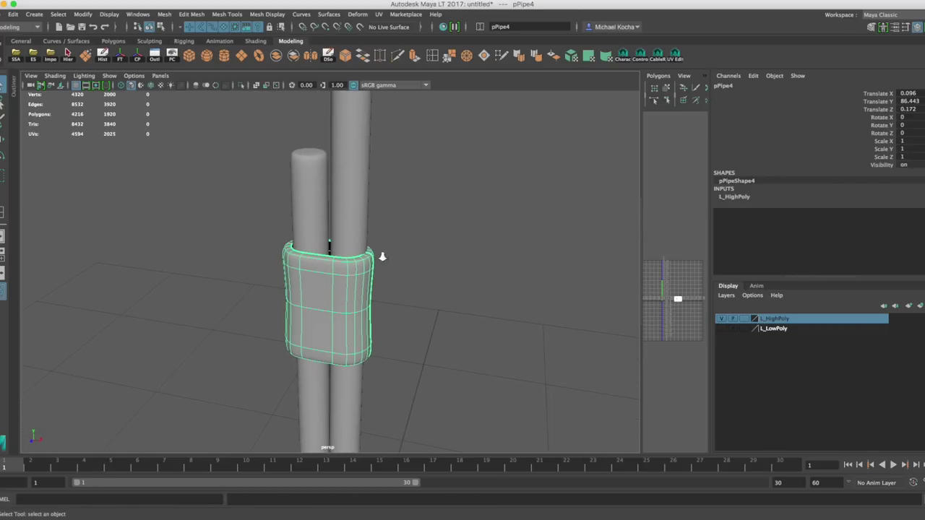
scroll(383, 262, "up", 3)
left_click(408, 289)
mouse_move(409, 289)
left_mouse_down("alt")
mouse_move(338, 299)
mouse_move(415, 281)
mouse_move(385, 272)
mouse_move(395, 279)
left_mouse_up("alt")
left_click(350, 312)
left_click(430, 252)
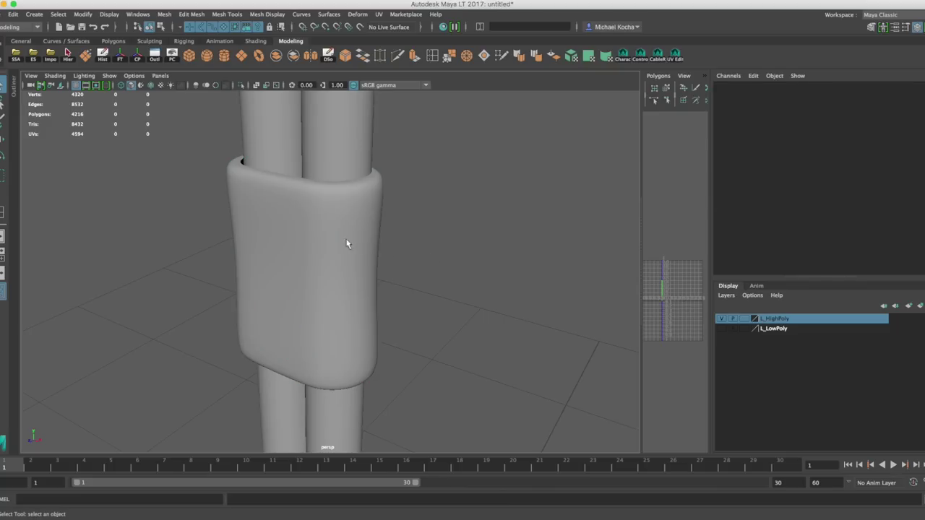
left_click(339, 239)
key("1")
left_click(399, 208)
left_click(348, 228)
left_click(430, 225)
left_click_drag(430, 225, 351, 236, "alt")
Step: Examine the lower wrap and pole ends with smooth preview off and on, and view the whole assembly
scroll(352, 235, "down", 5)
middle_click_drag(353, 338, 341, 225, "alt")
left_click_drag(342, 225, 342, 296, "alt")
scroll(343, 297, "down", 5)
middle_click_drag(354, 349, 356, 225, "alt")
middle_click_drag(354, 359, 357, 275, "alt")
left_click(341, 345)
key("1")
scroll(393, 329, "down", 5)
left_click(378, 292)
scroll(366, 240, "down", 5)
mouse_move(356, 276)
left_mouse_down("alt")
mouse_move(337, 285)
mouse_move(365, 275)
mouse_move(359, 271)
left_mouse_up("alt")
Step: Select all high-poly parts and compare their unsmoothed and smooth-preview display along the full assembly
left_click_drag(352, 164, 310, 404)
scroll(347, 322, "up", 4)
middle_click_drag(346, 279, 346, 341, "alt")
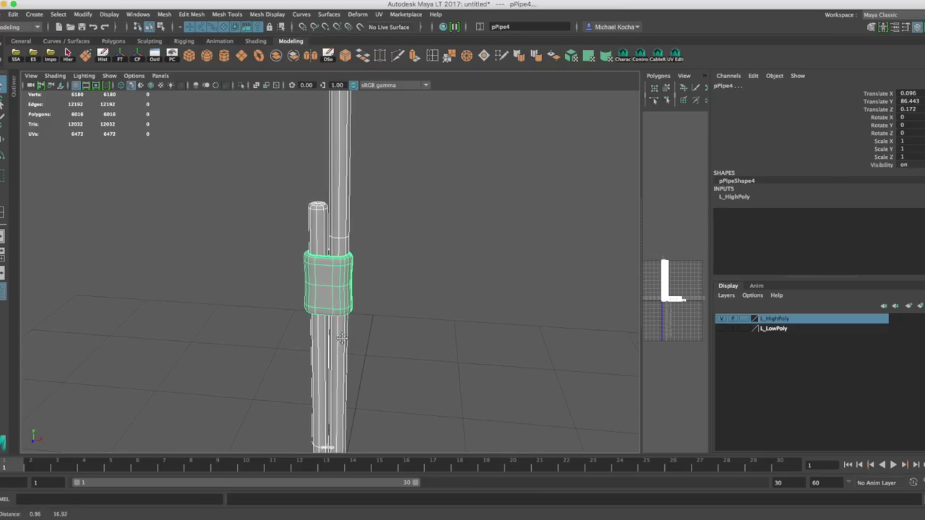
middle_click_drag(366, 154, 354, 314, "alt")
middle_click_drag(351, 368, 346, 247, "alt")
scroll(347, 253, "down", 4)
key("1")
scroll(348, 256, "down", 5)
key("3")
middle_click_drag(339, 304, 343, 217, "alt")
scroll(343, 221, "down", 3)
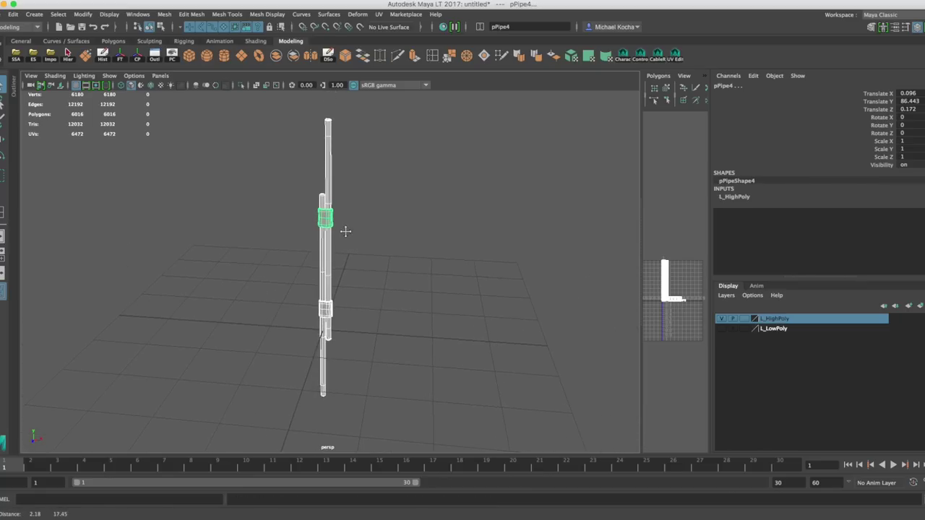
Step: Try combining the two poles and two wraps of the high-poly assembly into one mesh
left_click(276, 58)
scroll(358, 214, "up", 3)
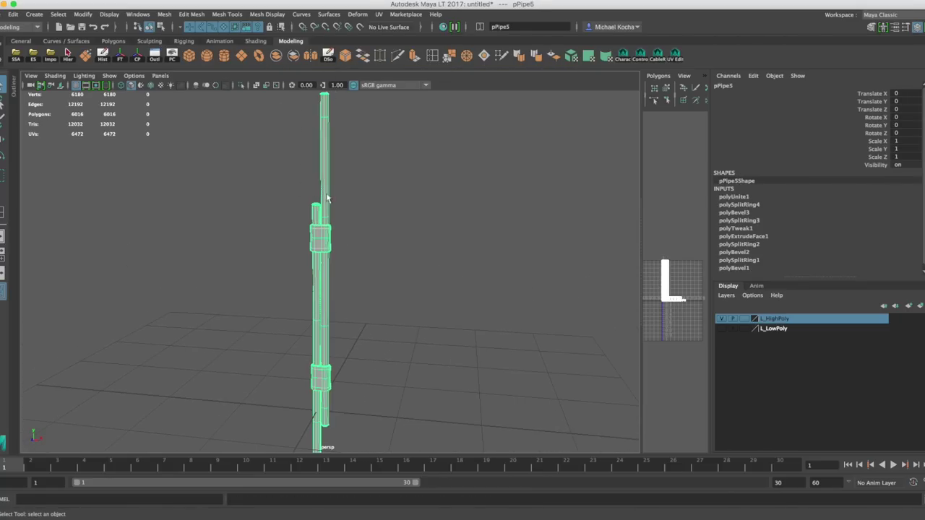
left_click(357, 213)
left_click(324, 230)
scroll(343, 235, "up", 2)
mouse_move(343, 237)
left_mouse_down("alt")
mouse_move(310, 247)
mouse_move(386, 262)
mouse_move(349, 224)
mouse_move(355, 248)
mouse_move(356, 237)
left_mouse_up("alt")
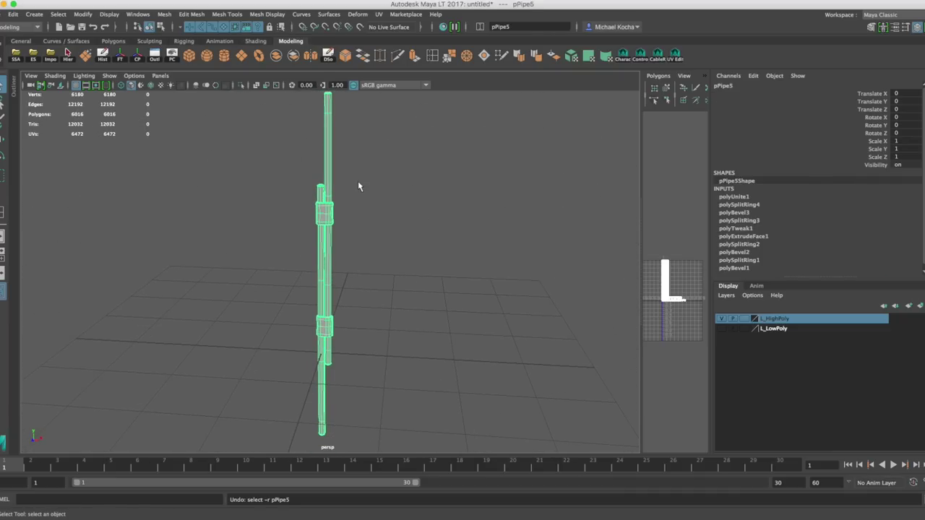
Step: Undo the combine of the high-poly parts and clear the selection
left_click(357, 181)
scroll(353, 183, "down", 2)
left_click_drag(287, 342, 341, 293)
key("super+z")
key("super+z")
key("super+z")
left_click(354, 231)
scroll(353, 232, "up", 2)
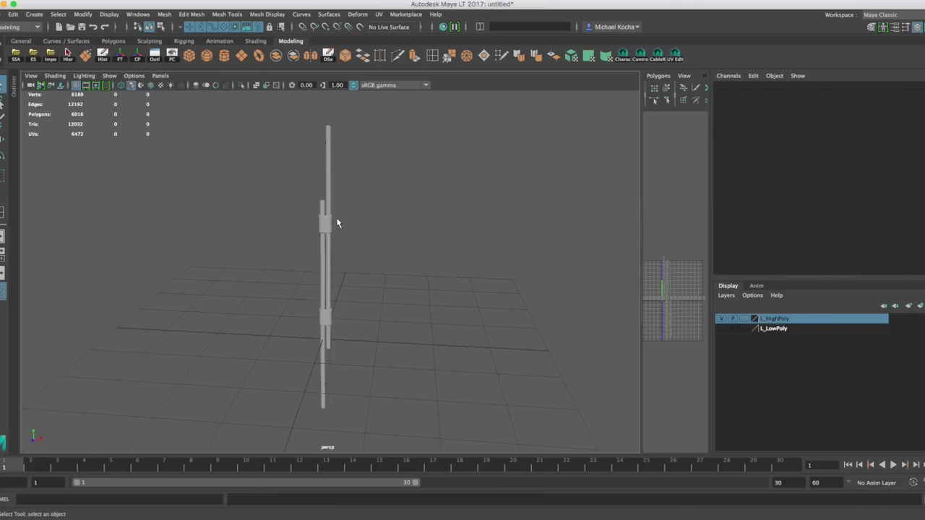
Step: Convert the smooth mesh preview of all four high-poly parts to polygons
left_click_drag(353, 114, 295, 417)
scroll(337, 312, "up", 2)
mouse_move(337, 312)
left_mouse_down("alt")
mouse_move(344, 285)
mouse_move(332, 294)
left_mouse_up("alt")
scroll(332, 292, "up", 5)
key("1")
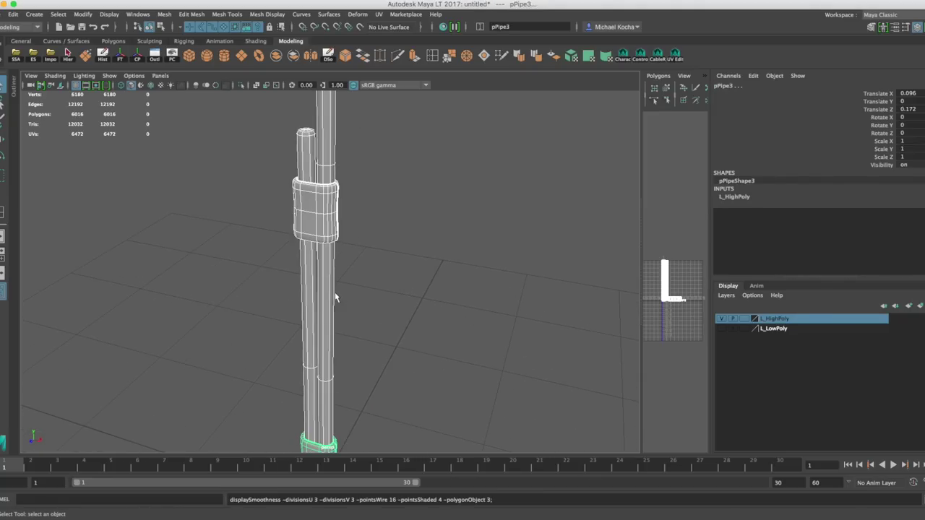
scroll(333, 290, "down", 5)
middle_click_drag(349, 309, 351, 306, "alt")
left_click(83, 14)
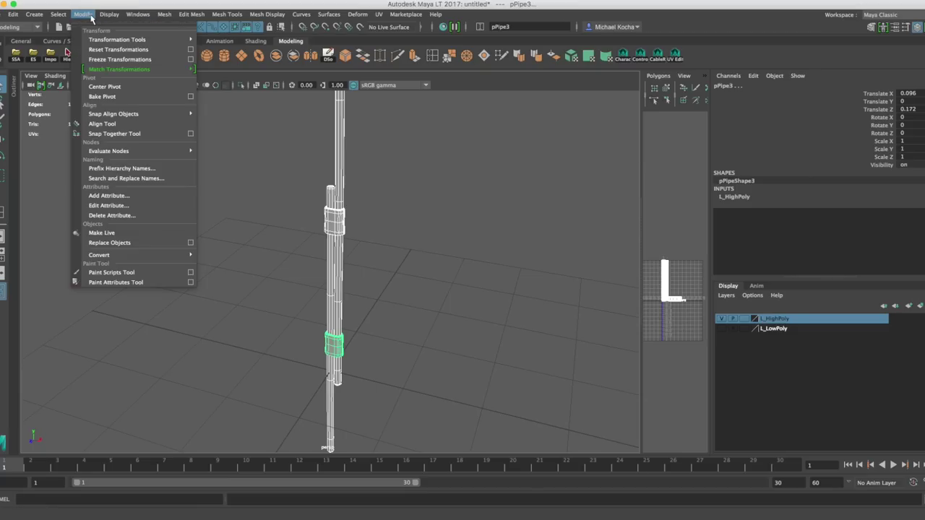
mouse_move(134, 150)
mouse_move(122, 253)
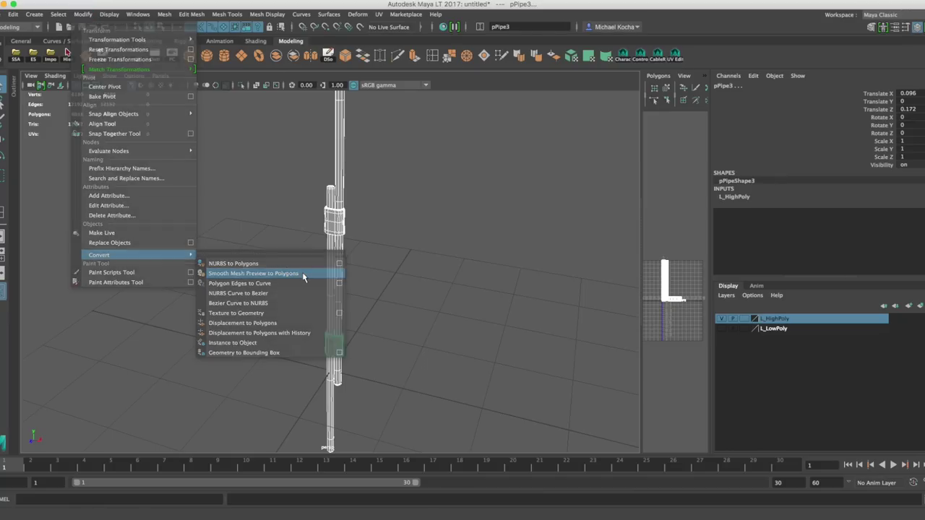
left_click(304, 274)
Step: Inspect the converted geometry of the lower wrap and poles up close, with all parts' wireframes shown
middle_click_drag(387, 311, 363, 250, "alt")
scroll(361, 249, "up", 4)
left_click_drag(357, 247, 351, 267, "alt")
scroll(369, 262, "up", 3)
left_click(378, 220)
middle_click_drag(378, 220, 363, 260, "alt")
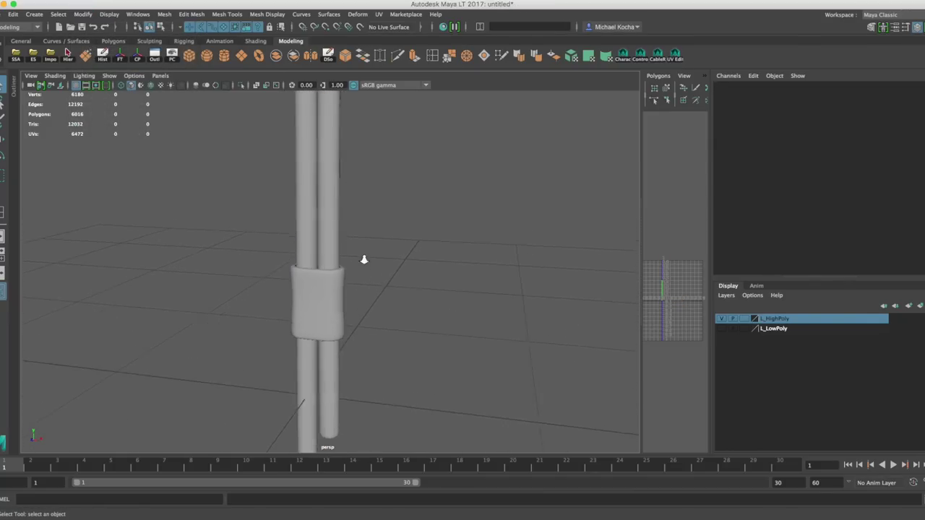
scroll(364, 260, "up", 3)
mouse_move(364, 260)
left_mouse_down("alt")
mouse_move(345, 268)
mouse_move(380, 258)
left_mouse_up("alt")
left_click_drag(414, 207, 320, 299, "alt")
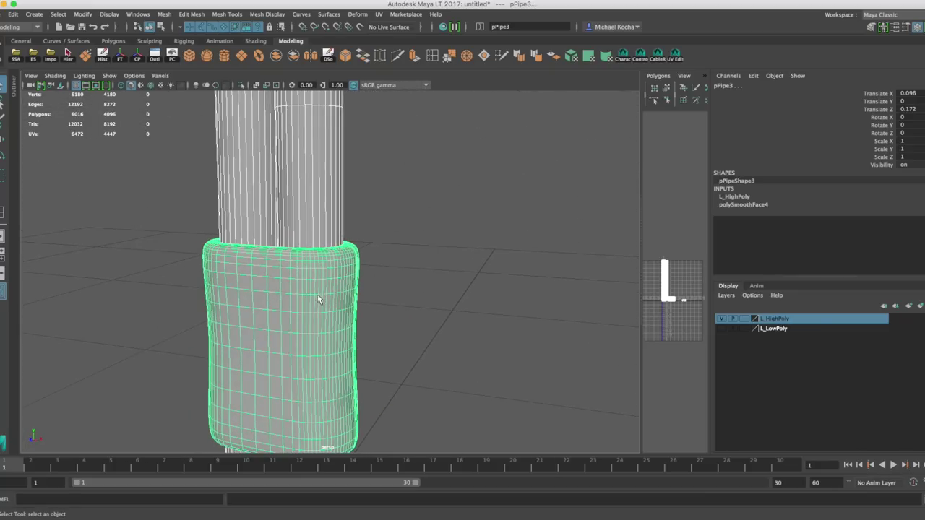
key("a")
scroll(336, 264, "up", 5)
middle_click_drag(342, 234, 349, 365, "alt")
Step: Inspect the upper wrap's converted mesh and the whole assembly's wireframe, and clear the selection
left_click(334, 171)
middle_click_drag(334, 173, 336, 223, "alt")
scroll(338, 239, "up", 4)
scroll(337, 239, "up", 5)
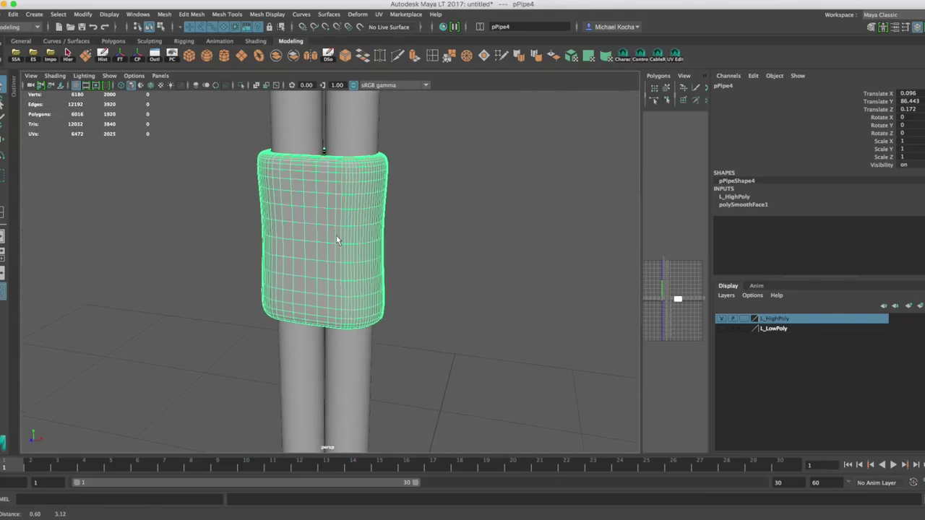
left_click_drag(334, 237, 308, 219, "alt")
right_click_drag(307, 219, 301, 233, "alt")
scroll(300, 232, "down", 10)
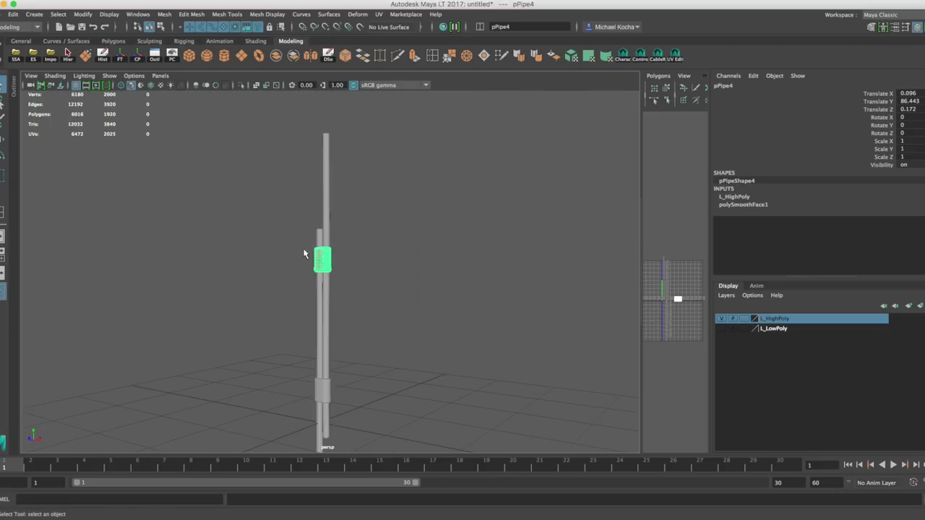
left_click(347, 265)
left_click_drag(364, 135, 309, 352)
scroll(339, 288, "up", 3)
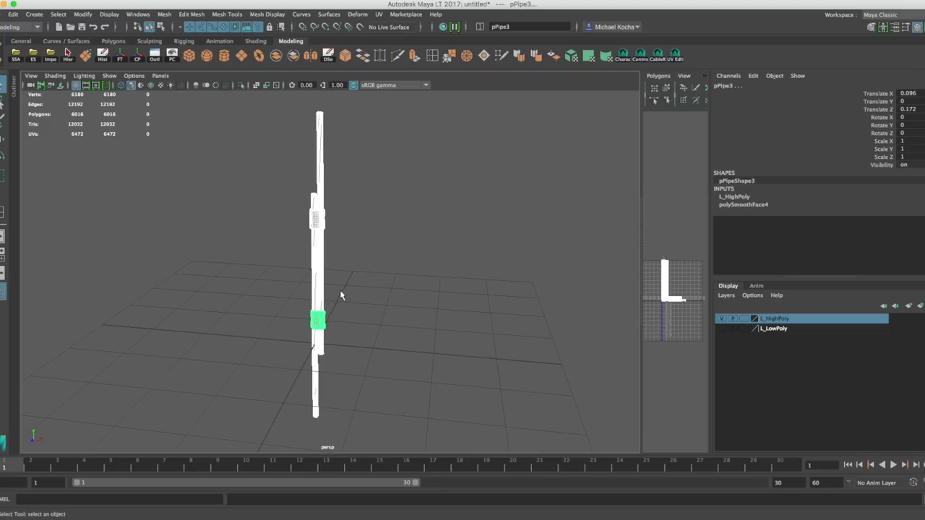
left_click(346, 271)
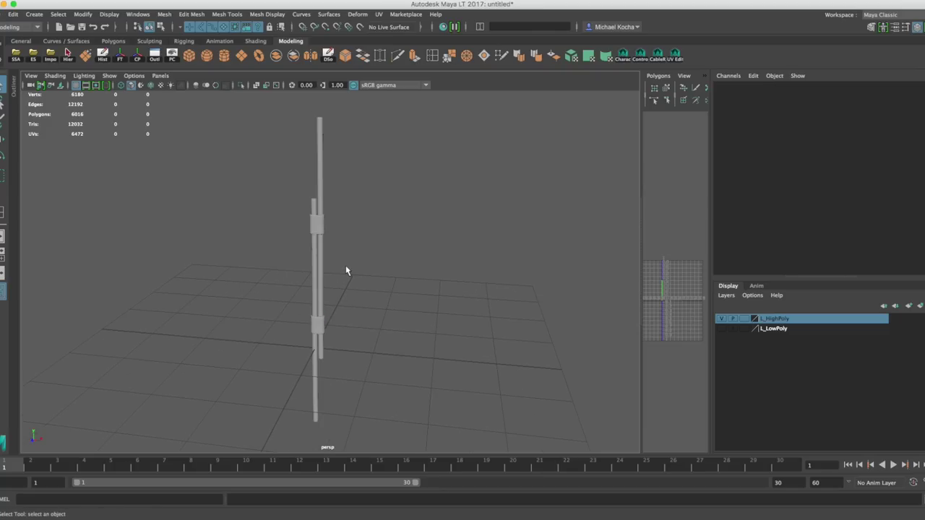
Step: Rename the high-poly pole that reaches highest as Pole1_high
left_click(321, 165)
left_click(720, 86)
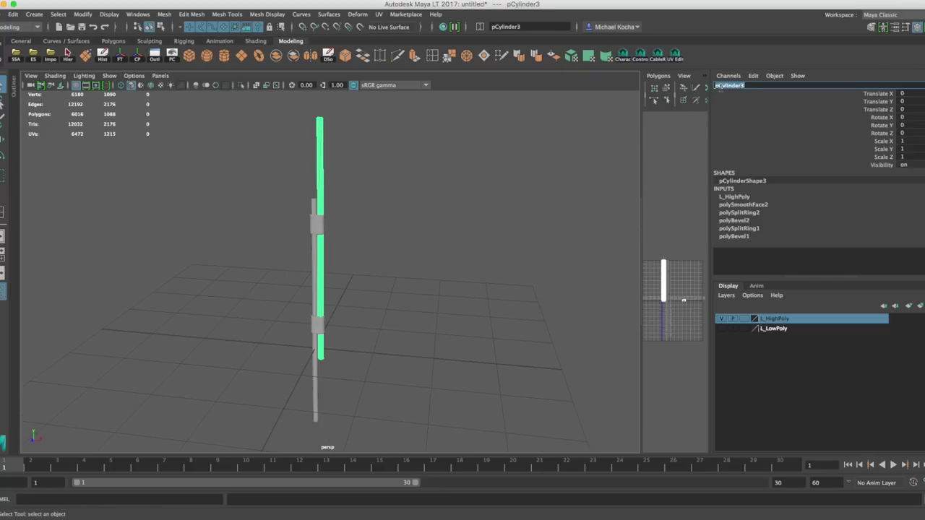
type("Pc")
type("le1_high")
key("Return")
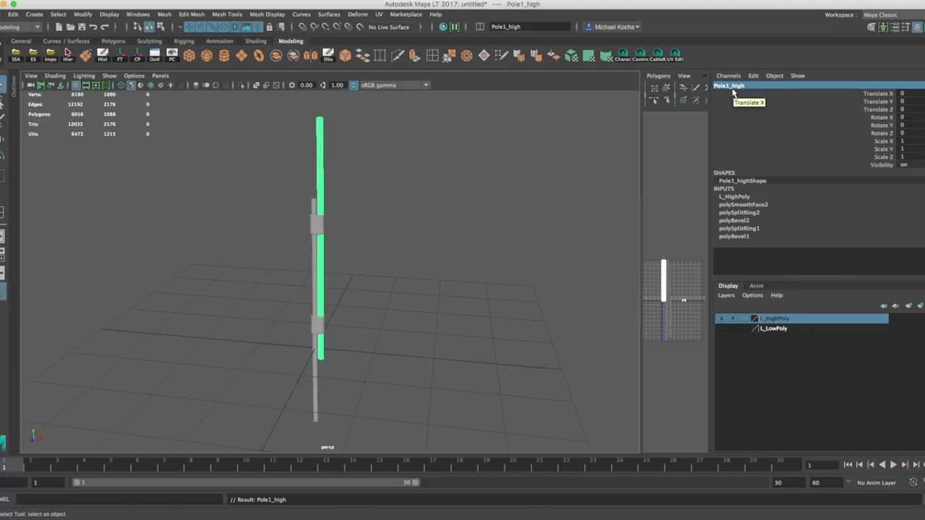
Step: Rename the lower high-poly pole as Pole2_high
left_click(411, 186)
left_click_drag(366, 207, 363, 198, "alt")
left_click(333, 211)
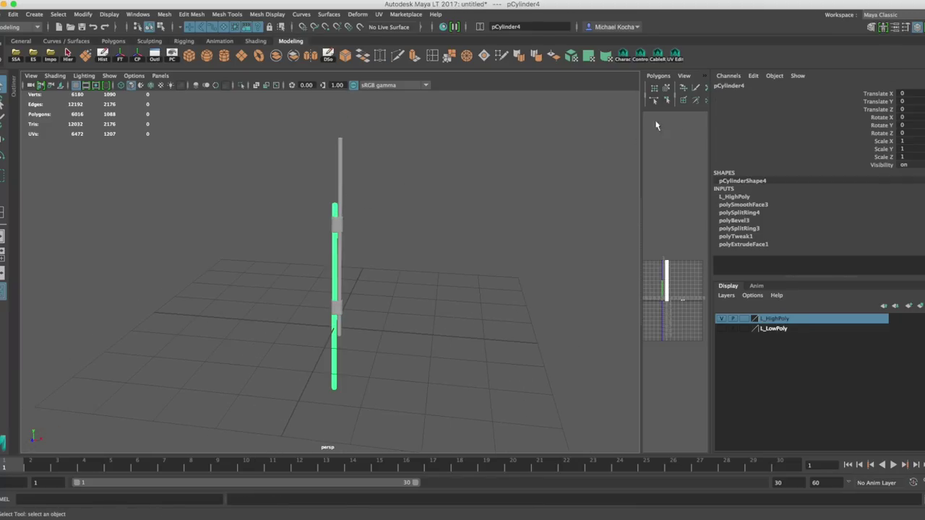
type("p")
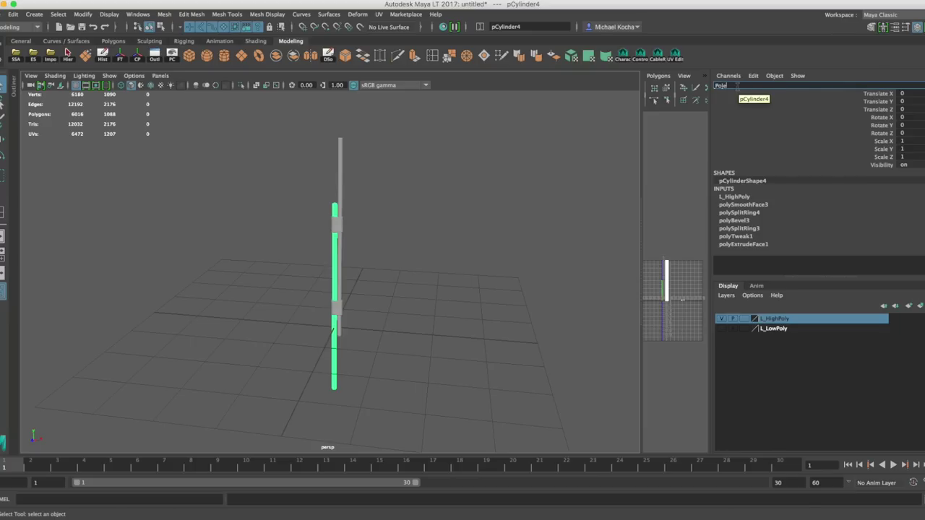
type("ole2_high")
key("Return")
Step: Check the names of the two high-poly poles and rename the upper wrap as Wrap1_high
left_click(342, 151)
scroll(376, 165, "up", 3)
mouse_move(376, 180)
middle_mouse_down("alt")
mouse_move(377, 165)
mouse_move(374, 196)
mouse_move(364, 189)
middle_mouse_up("alt")
scroll(373, 196, "up", 2)
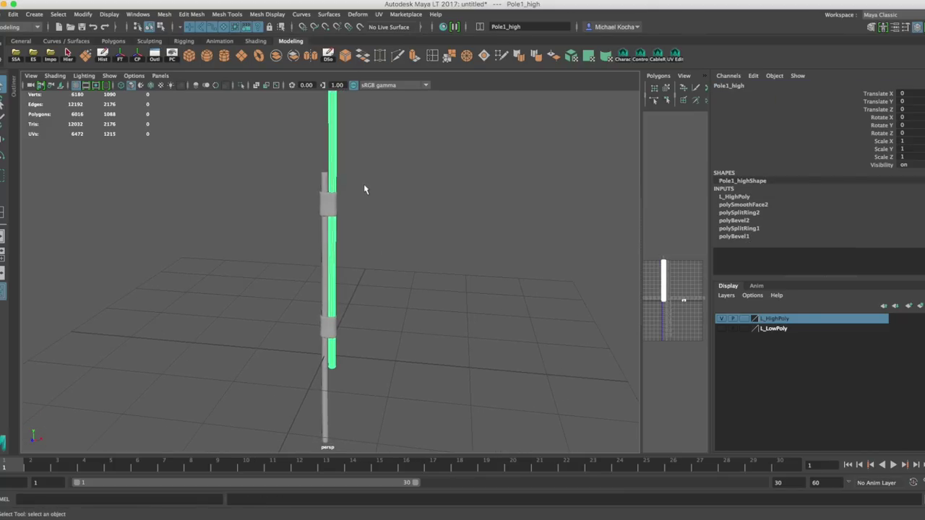
left_click(323, 179)
middle_click_drag(381, 236, 389, 197, "alt")
left_click(325, 168)
left_click(724, 87)
type("Wrap1")
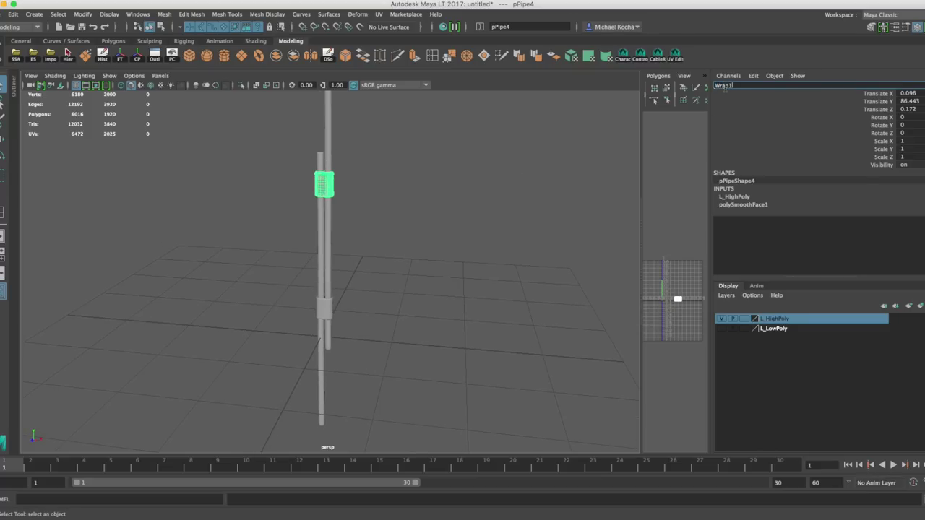
type("_high")
key("Return")
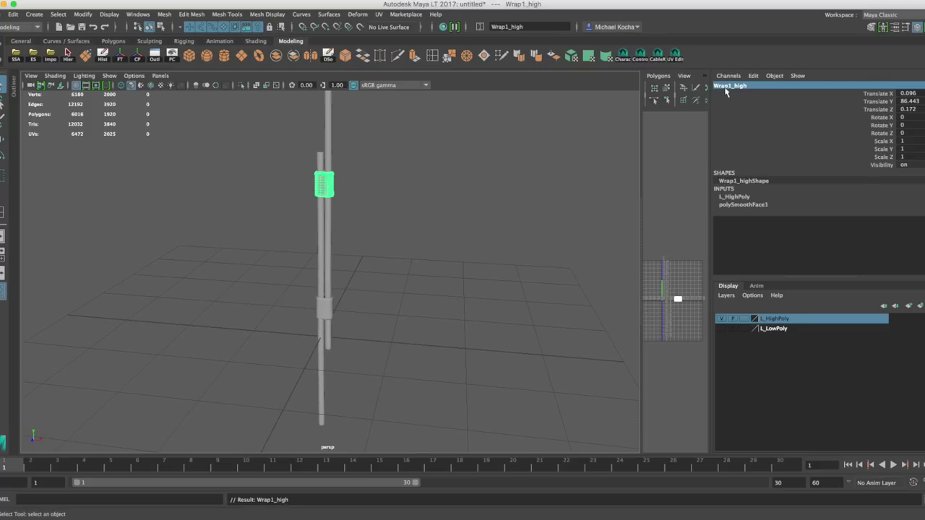
Step: Rename the lower high-poly wrap as Wrap2_high
left_click(327, 313)
double_click(720, 85)
type("Wrap2_high")
key("Return")
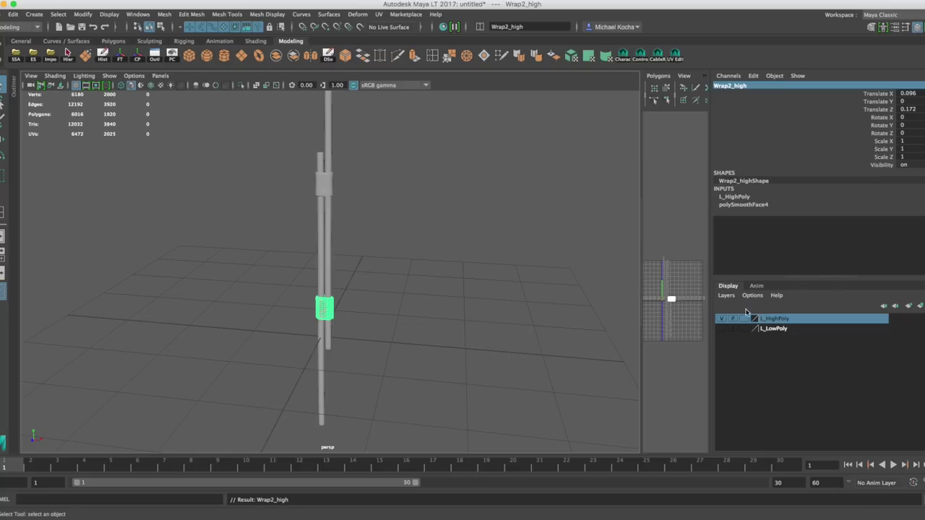
Step: Hide the L_HighPoly layer, show L_LowPoly and rename the highest-reaching low-poly pole as Pole1_low
left_click(721, 319)
left_click(721, 329)
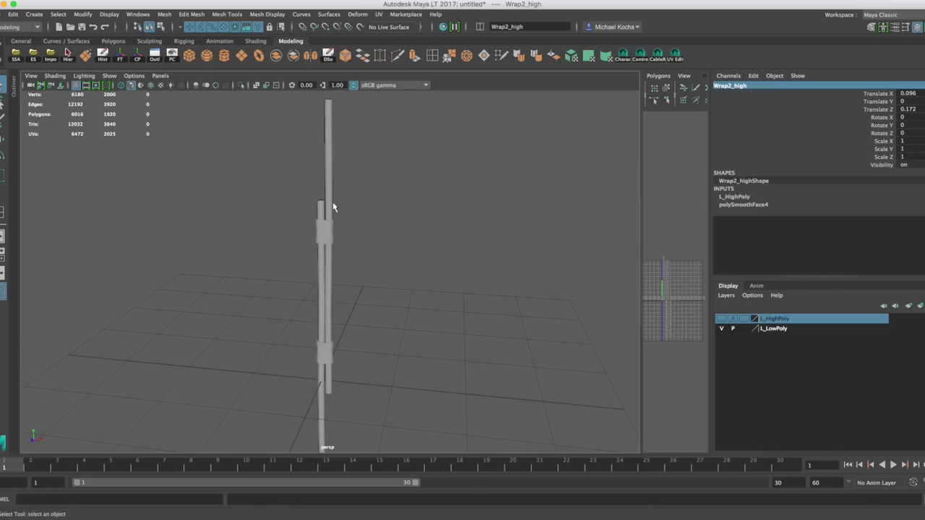
left_click(327, 168)
middle_click_drag(362, 165, 364, 195, "alt")
scroll(363, 195, "up", 1)
double_click(742, 86)
type("Pol")
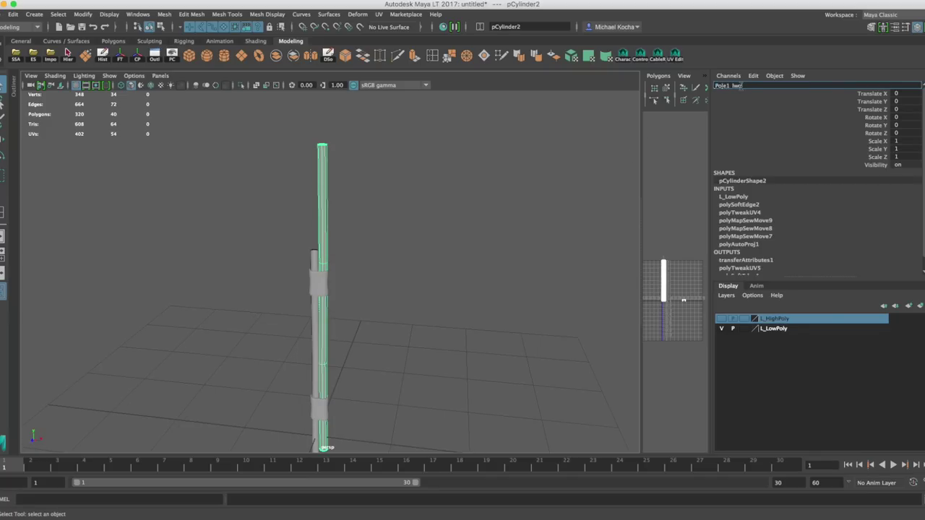
type("e1_lwo")
key("Return")
double_click(742, 86)
left_click(741, 86)
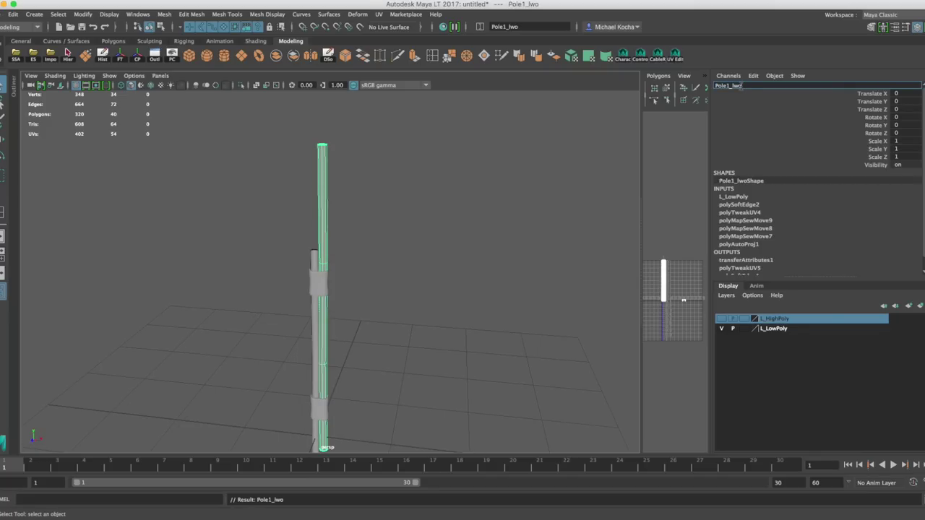
key("Return")
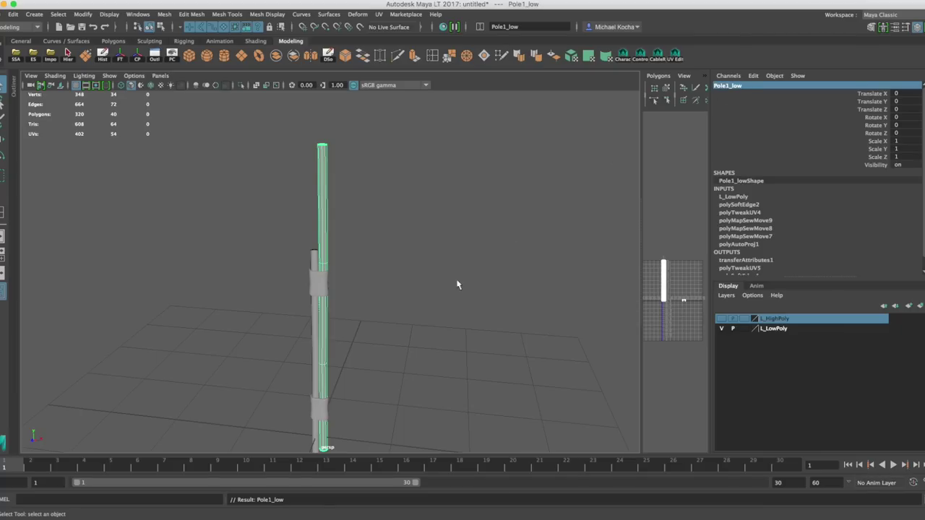
Step: Rename the lower low-poly pole as Pole2_low
middle_click_drag(350, 324, 350, 185, "alt")
left_click(314, 159)
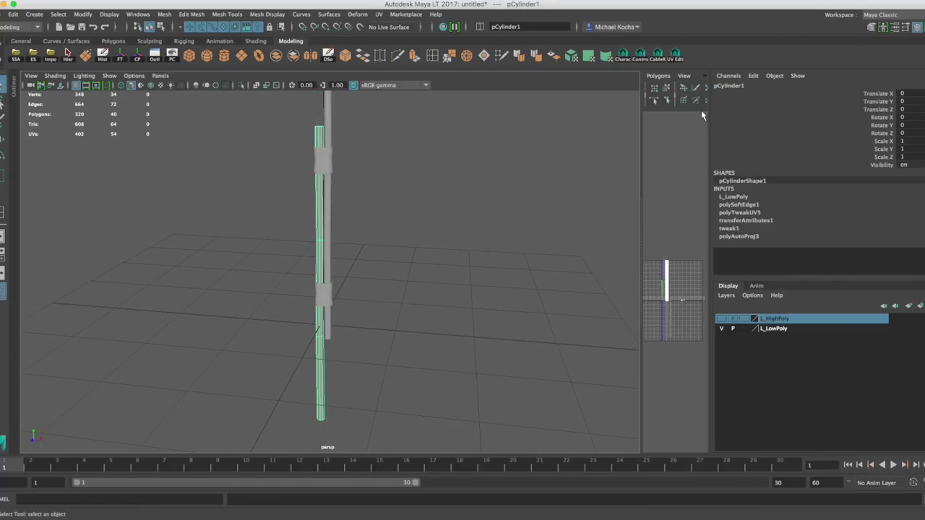
left_click(727, 86)
type("Pole2_low")
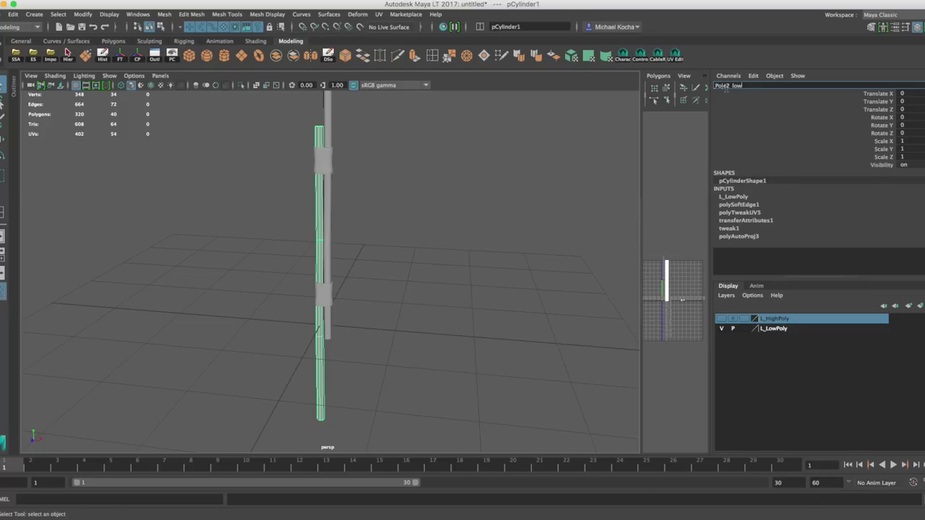
key("Return")
Step: Rename the upper low-poly wrap as Wrap1_low
left_click(323, 160)
left_click(724, 86)
type("Wrap")
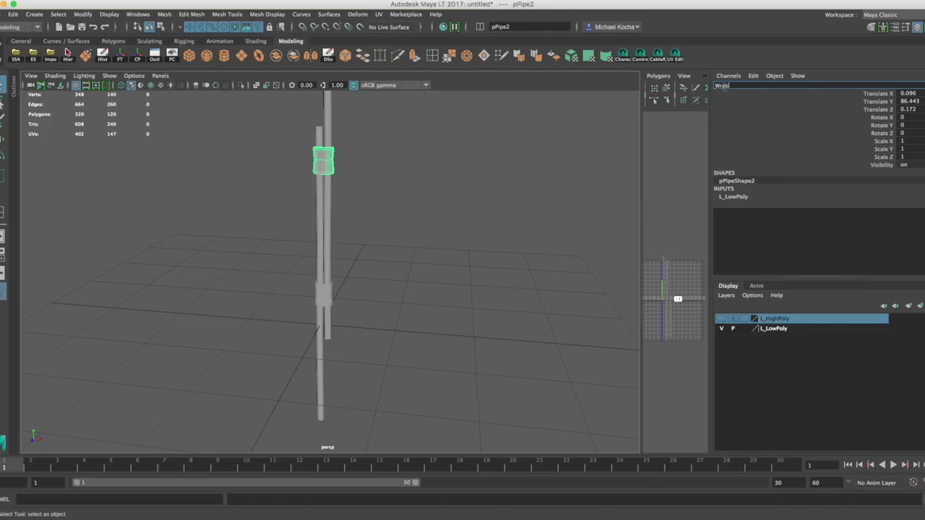
type("1_low")
key("Return")
Step: Rename the lower low-poly wrap as Wrap2_low
left_click(328, 295)
double_click(724, 85)
type("Wrap")
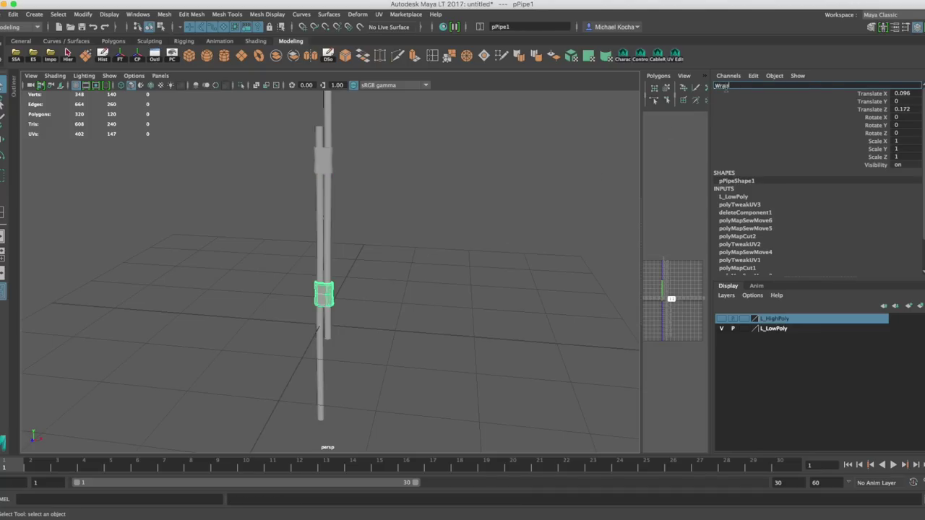
type("2_low")
key("Return")
Step: Overlay the L_HighPoly layer on the low-poly model to check their match, and hide it again with nothing selected
left_click(721, 319)
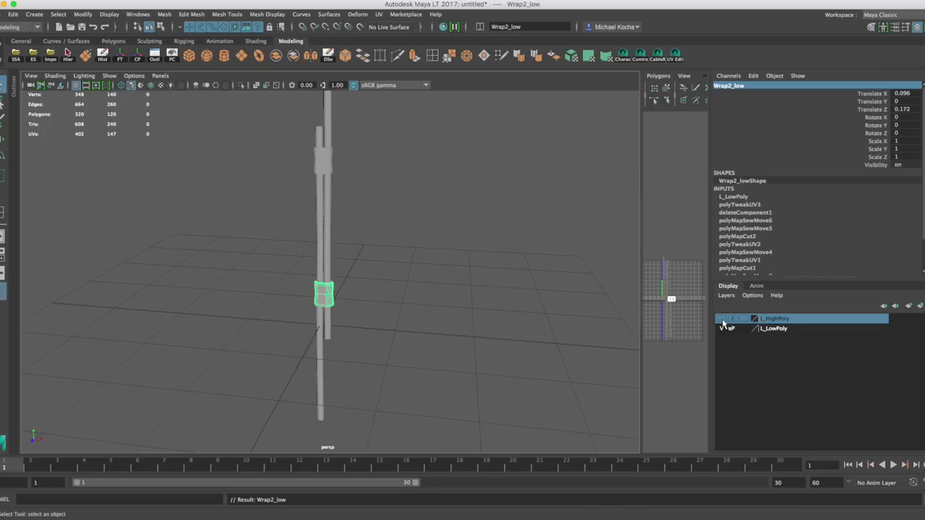
middle_click_drag(346, 288, 348, 270, "alt")
scroll(348, 271, "up", 3)
left_click_drag(348, 271, 331, 282)
left_click(681, 316)
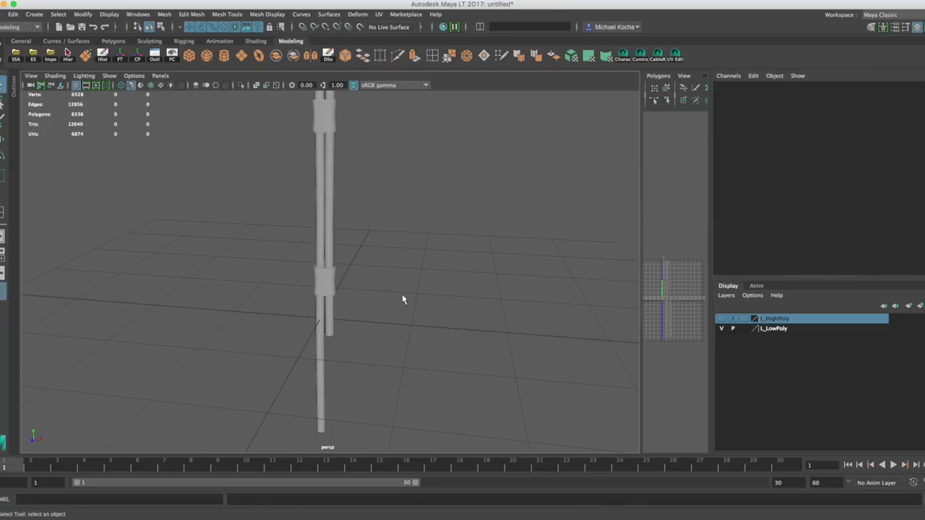
Step: Hide the L_LowPoly layer, show the L_HighPoly layer and check the lower high-poly wrap, leaving nothing selected
left_click(334, 285)
scroll(372, 280, "up", 3)
left_click(687, 351)
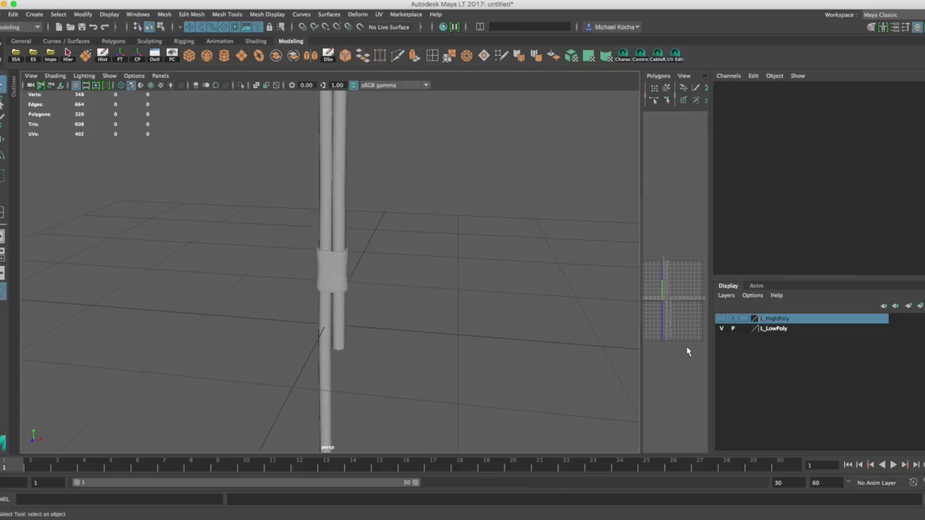
left_click(721, 328)
left_click(721, 317)
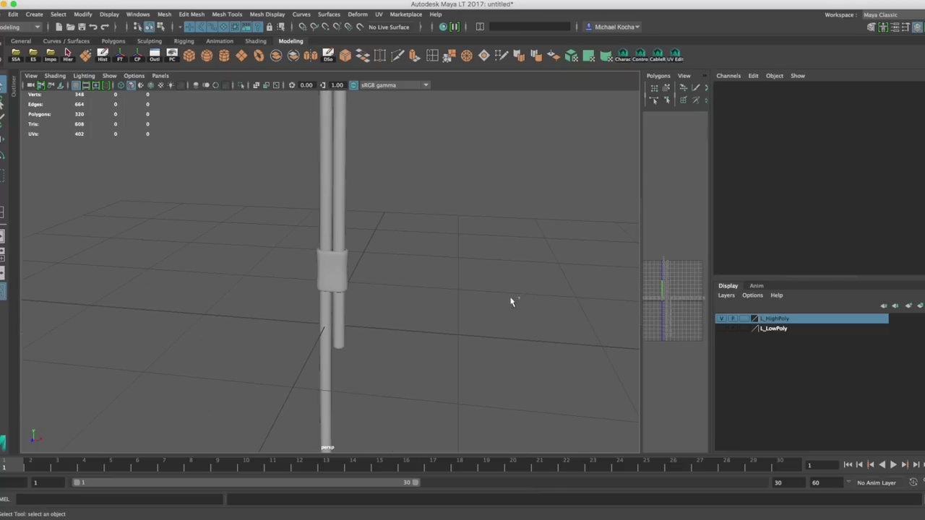
left_click(345, 278)
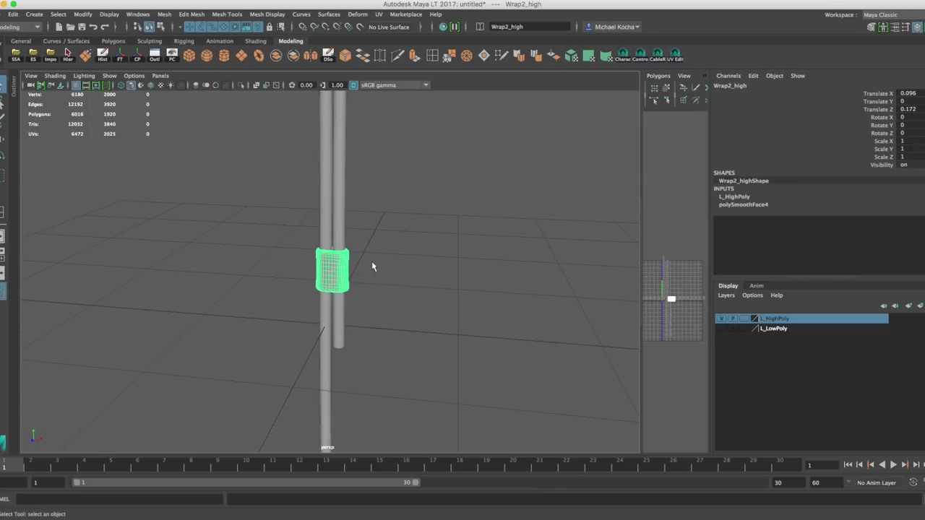
left_click(372, 261)
scroll(365, 271, "down", 5)
scroll(361, 271, "up", 5)
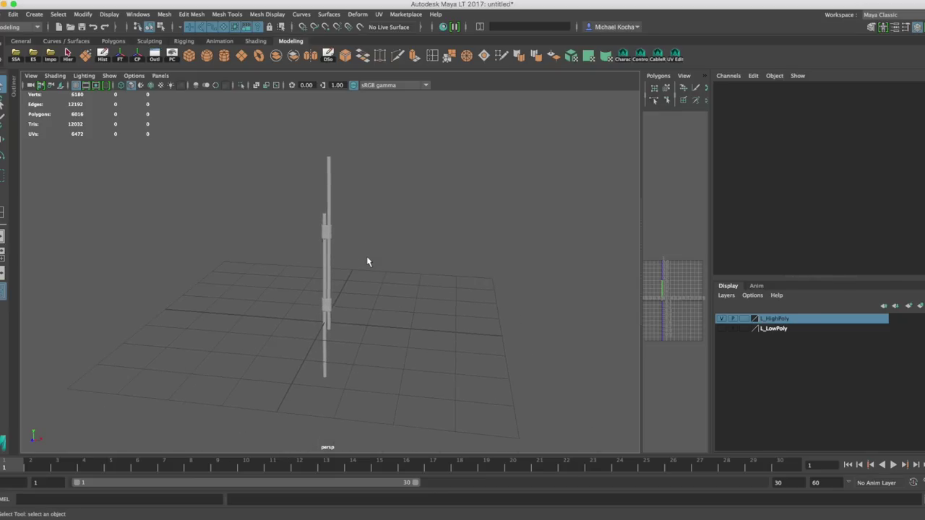
scroll(367, 269, "down", 2)
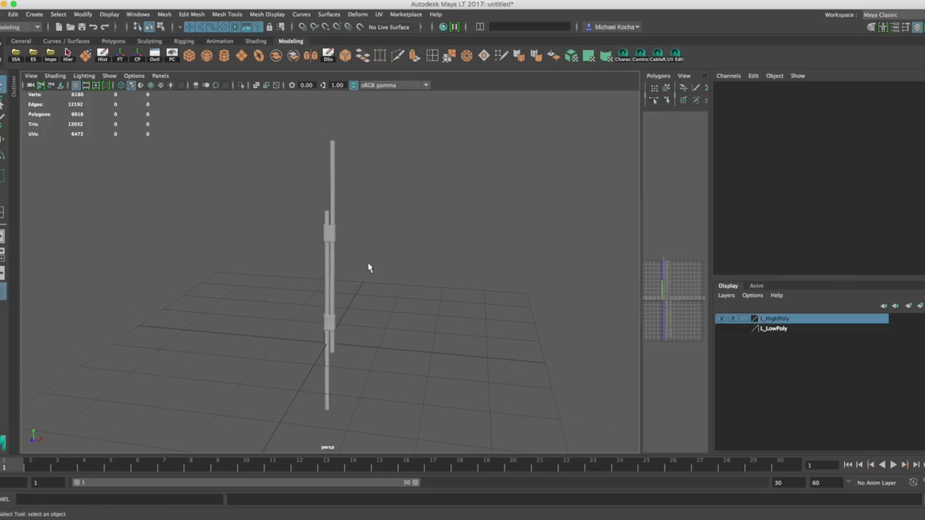
Step: Select all the high-poly poles and wraps, delete their construction history and freeze their transformations
left_click_drag(383, 140, 343, 398)
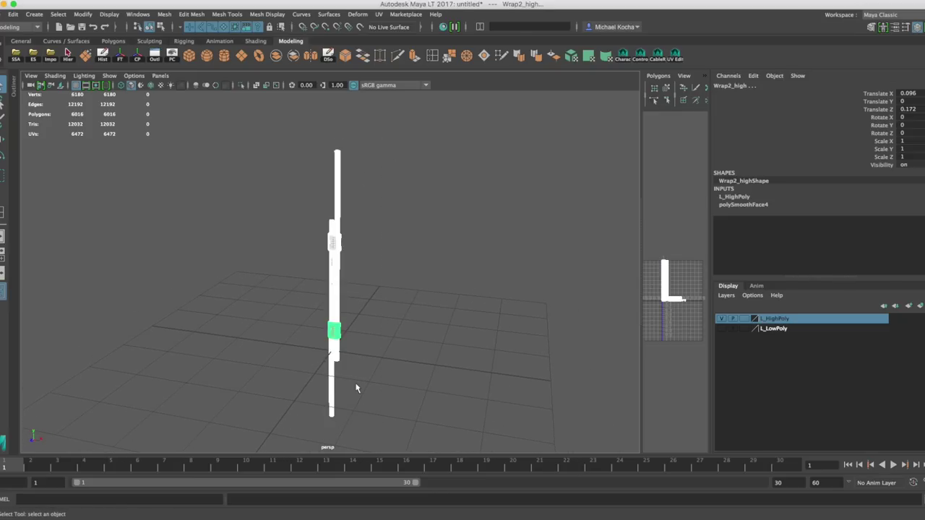
left_click(430, 200)
left_click_drag(398, 123, 253, 377)
left_click_drag(324, 367, 331, 319, "alt")
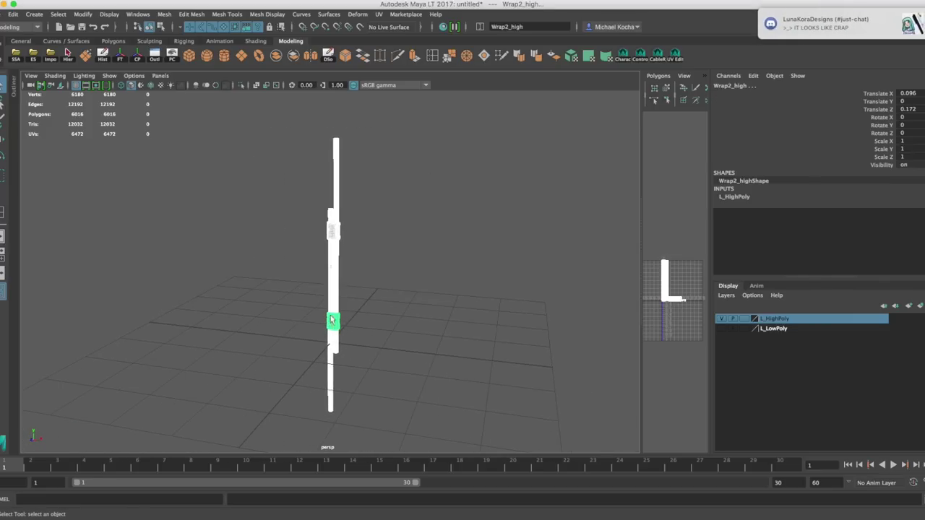
left_click(120, 55)
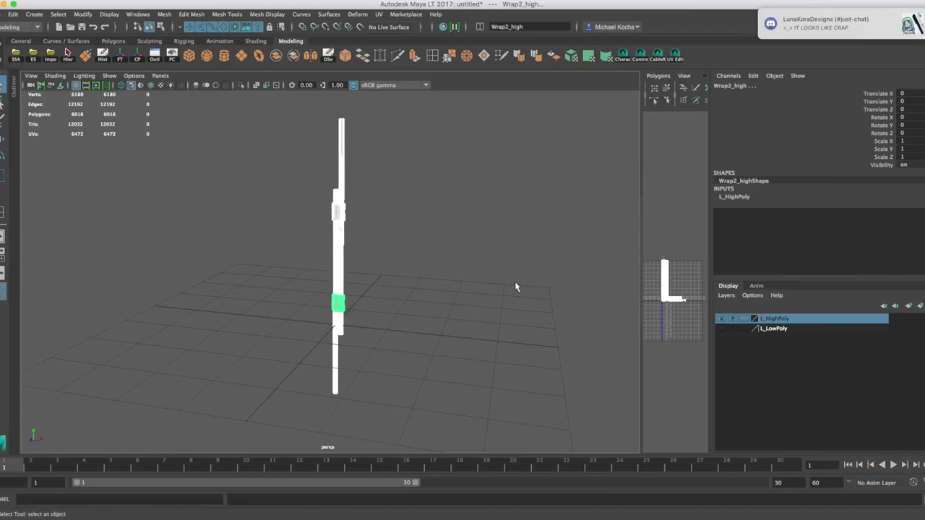
Step: Display only the L_LowPoly layer, select all the low-poly poles and wraps and freeze their transformations
left_click(721, 319)
left_click(722, 328)
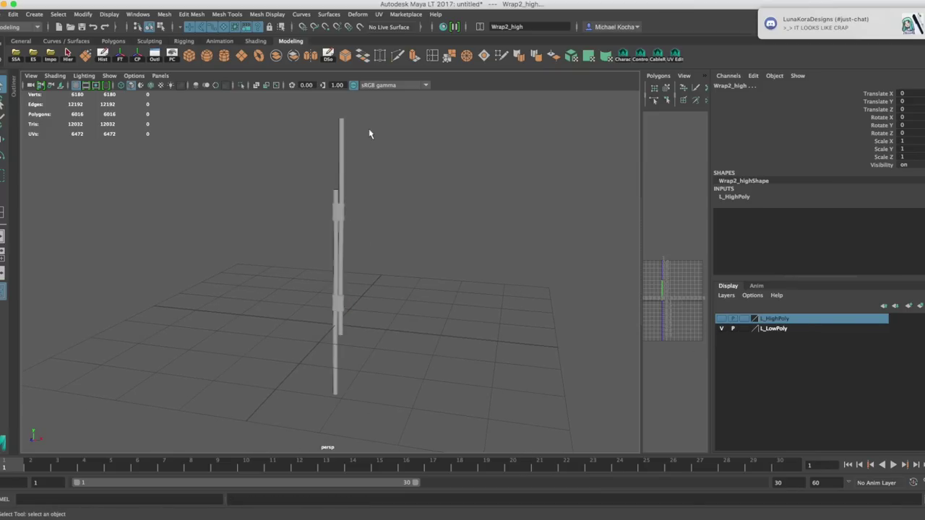
left_click_drag(363, 113, 316, 406)
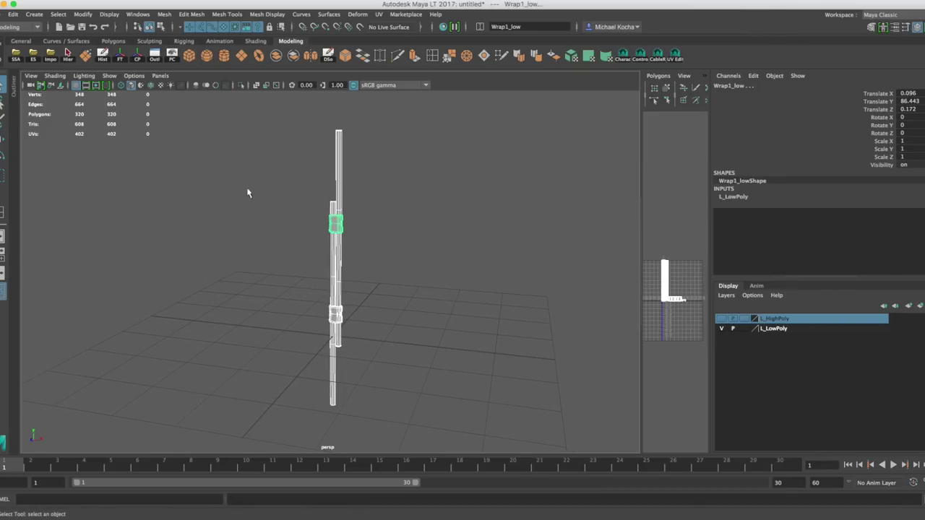
left_click(120, 58)
mouse_move(341, 217)
left_mouse_down("alt")
mouse_move(362, 212)
mouse_move(391, 227)
mouse_move(345, 221)
left_mouse_up("alt")
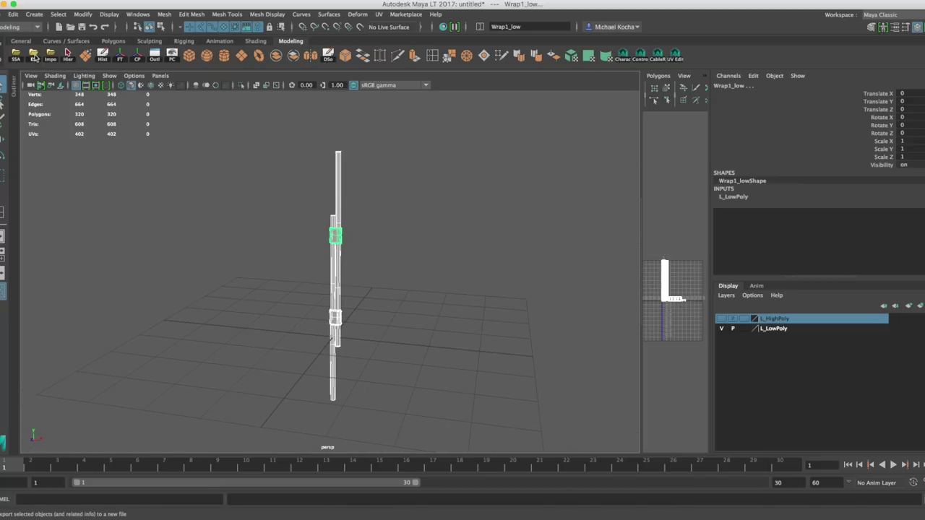
Step: Start exporting the selected low-poly parts and browse to the UV Tutorial folder on the Desktop
left_click(33, 57)
left_click(220, 200)
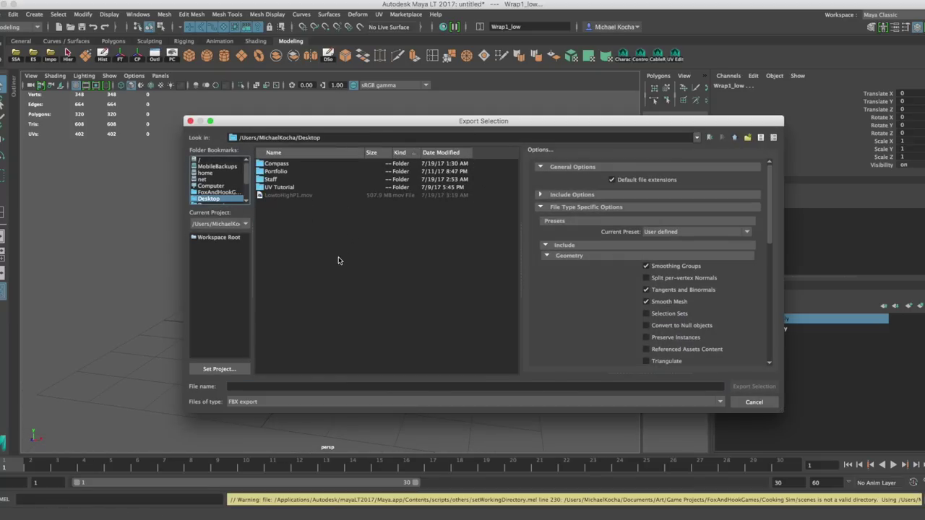
double_click(289, 190)
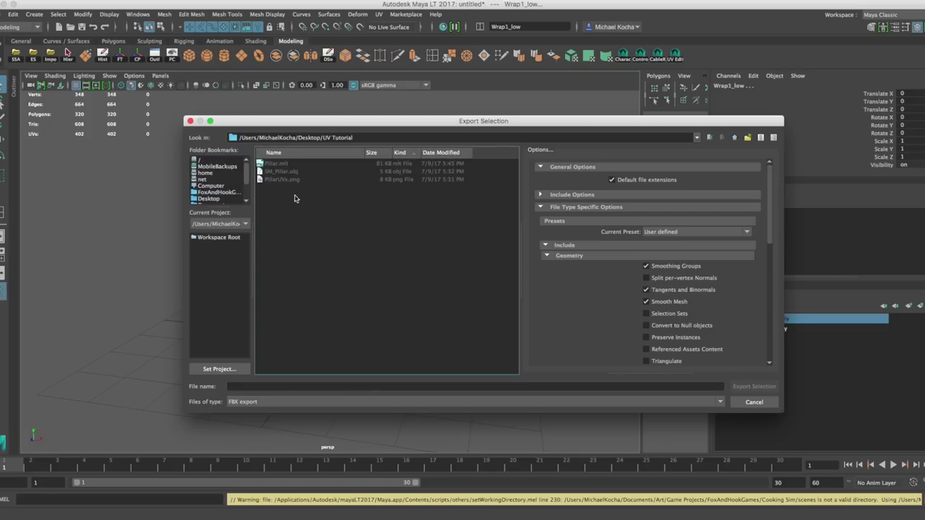
Step: Export the low-poly selection in OBJ format under the file name Bostaff_low
left_click(286, 385)
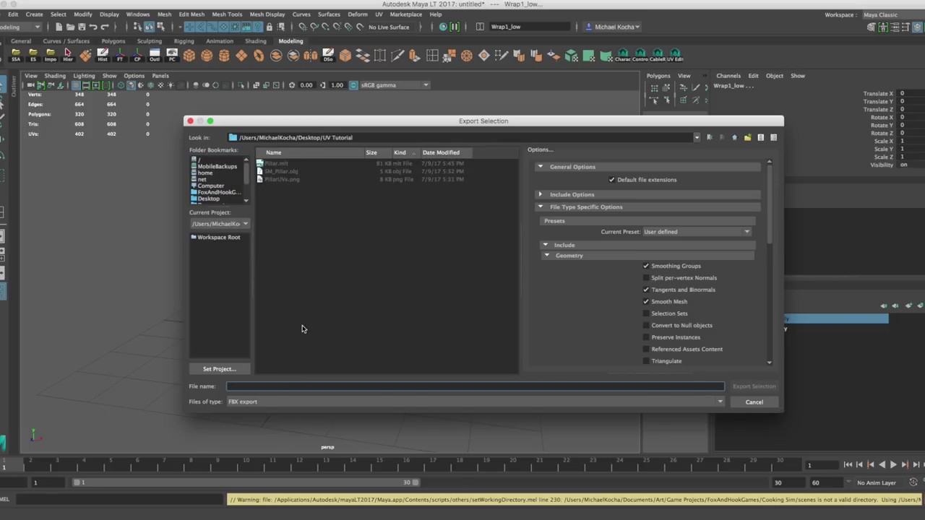
type("St")
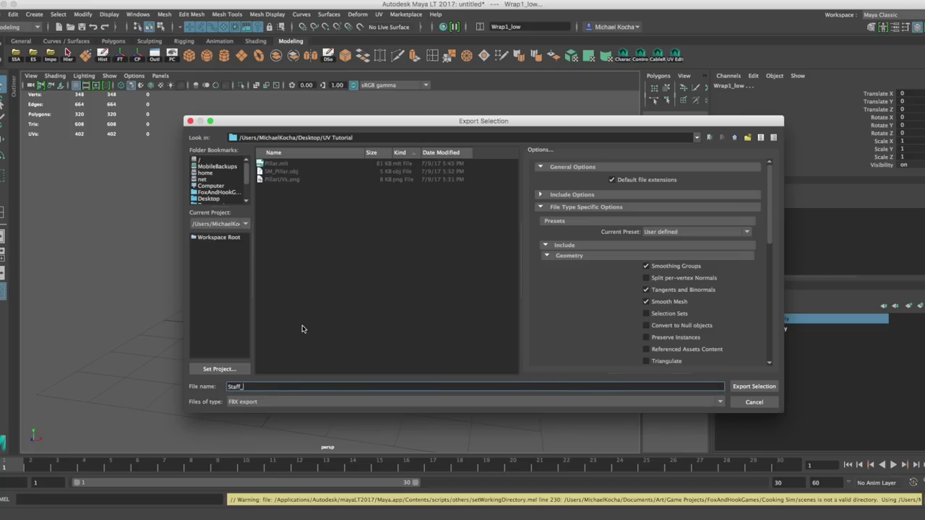
type("af")
key("BackSpace")
key("BackSpace")
key("BackSpace")
key("BackSpace")
type("B")
left_click(244, 402)
left_click(242, 417)
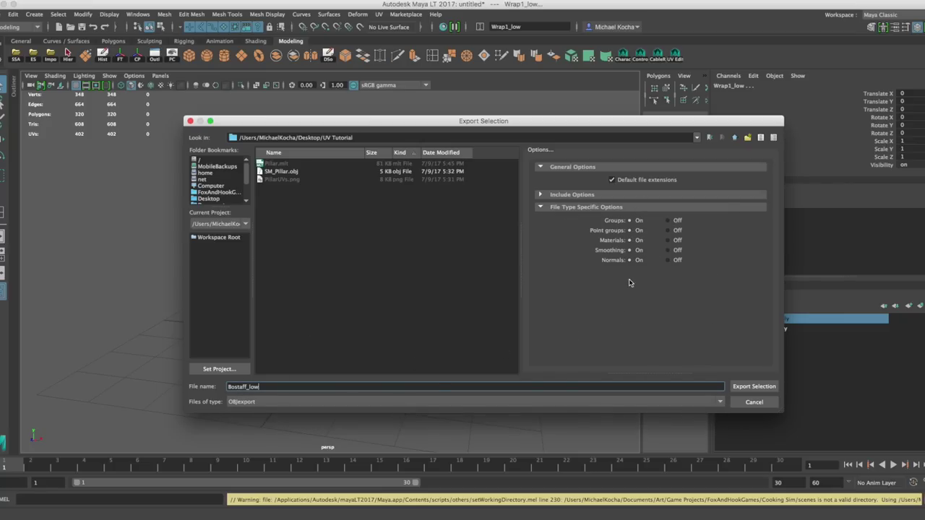
left_click(750, 382)
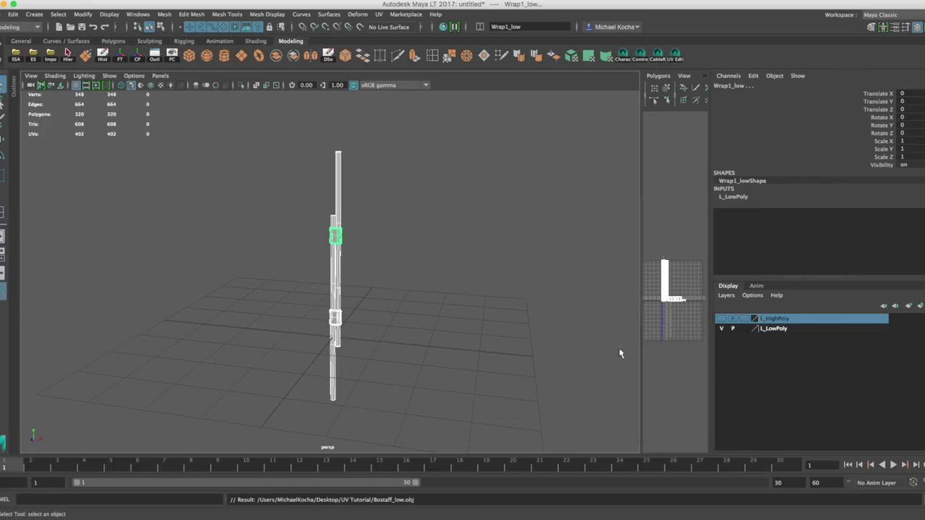
Step: Display only the L_HighPoly layer, select all its parts and start exporting the selection
left_click(430, 268)
left_click(721, 329)
left_click(721, 319)
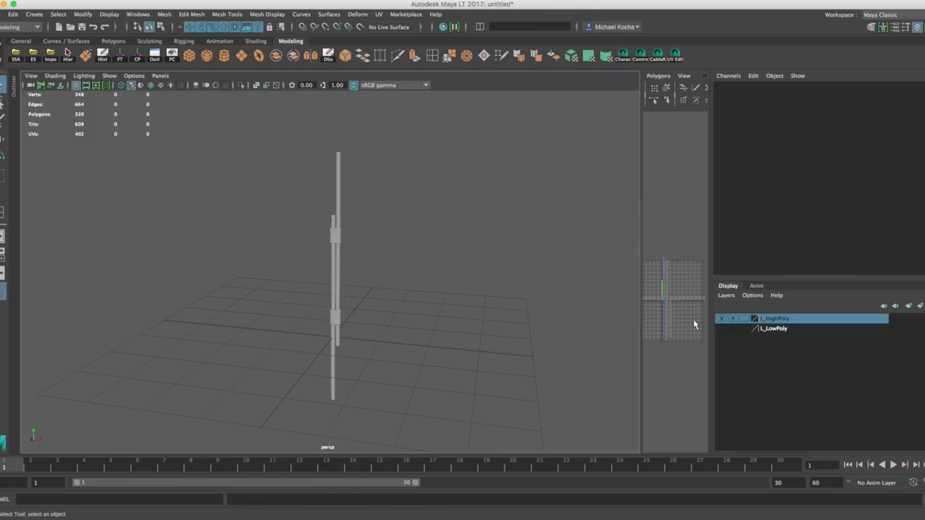
left_click_drag(405, 136, 313, 407)
key("g")
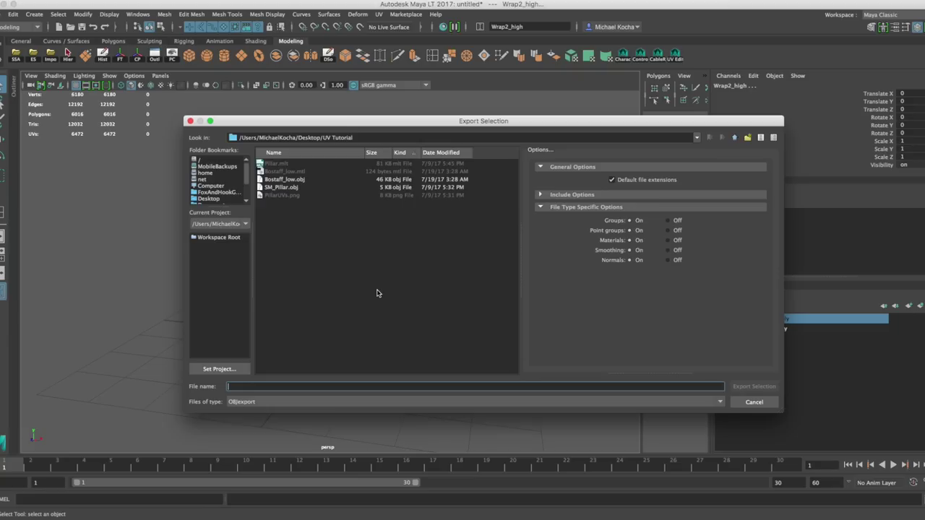
Step: Export the high-poly selection as Bostaff_high.obj, basing the name on the existing low-poly file, and clear the selection
left_click(284, 188)
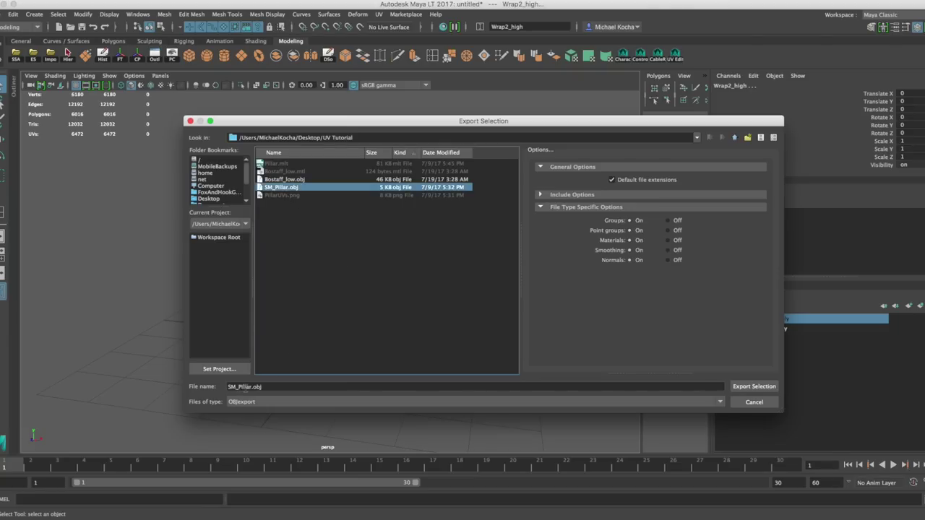
left_click(284, 180)
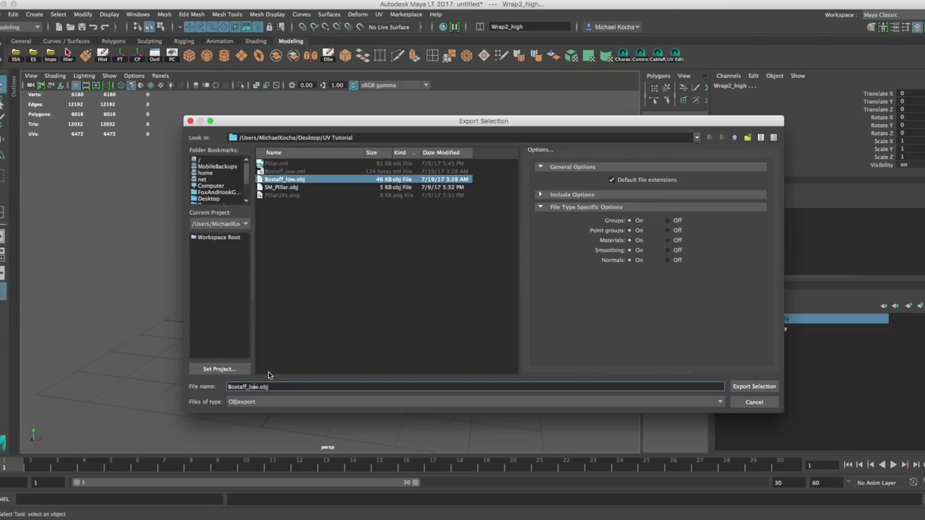
key("Left")
key("Left")
key("Left")
key("Left")
key("BackSpace")
key("BackSpace")
key("BackSpace")
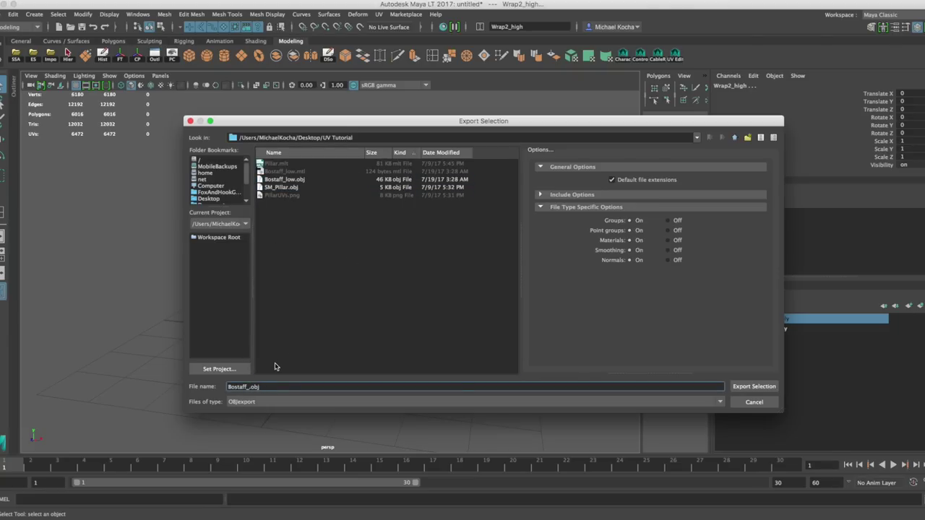
left_click(755, 388)
left_click(382, 273)
Step: Switch to Substance Painter and start a new project, looking through the template options without picking one
scroll(372, 270, "up", 5)
left_click_drag(371, 271, 374, 271, "alt")
right_click_drag(374, 272, 347, 258, "alt")
left_click_drag(347, 259, 367, 249, "alt")
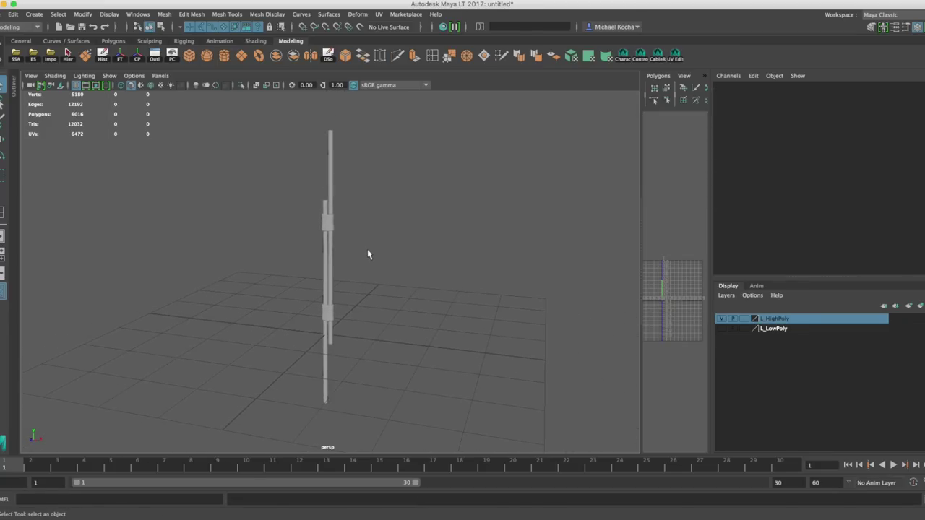
left_click(357, 503)
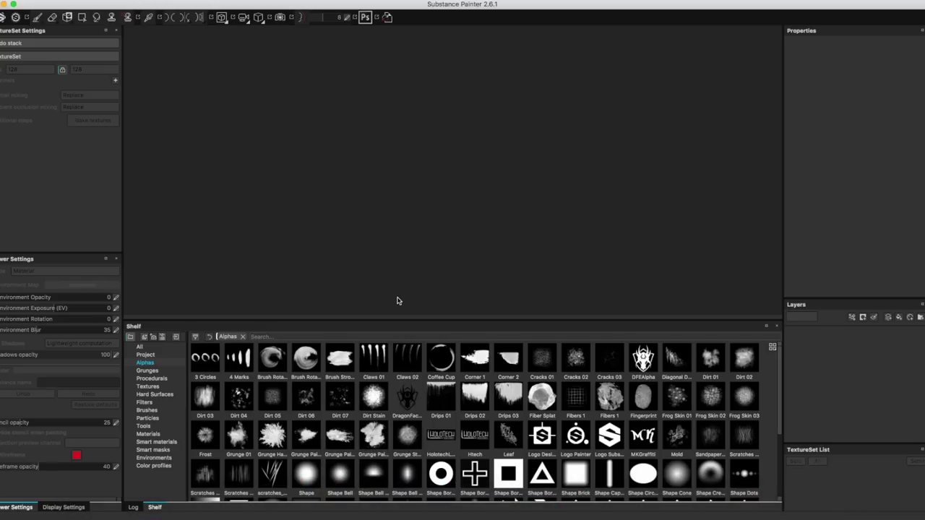
left_click(100, 1)
left_click(108, 13)
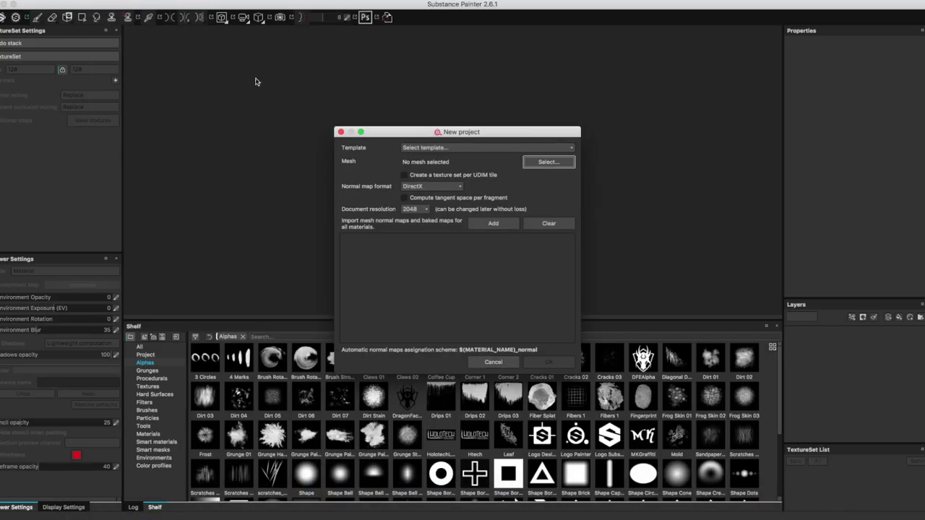
left_click(560, 149)
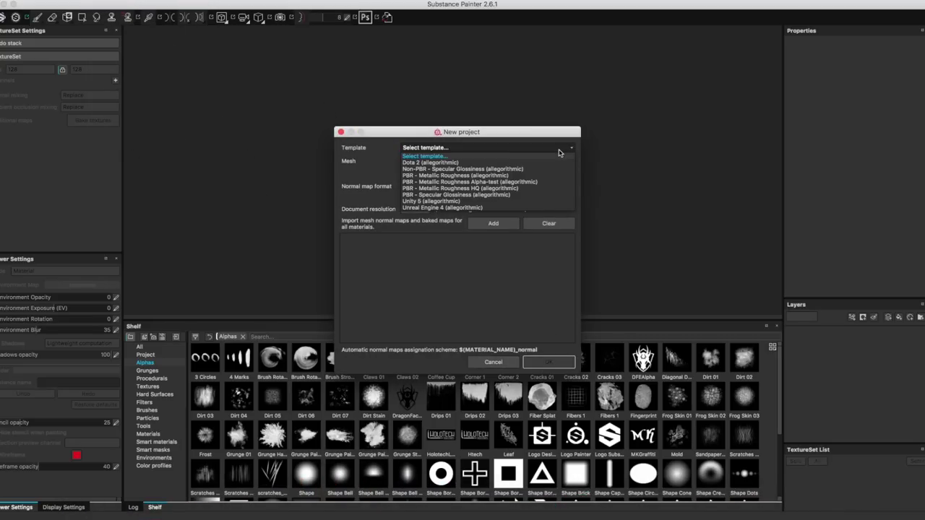
left_click(467, 150)
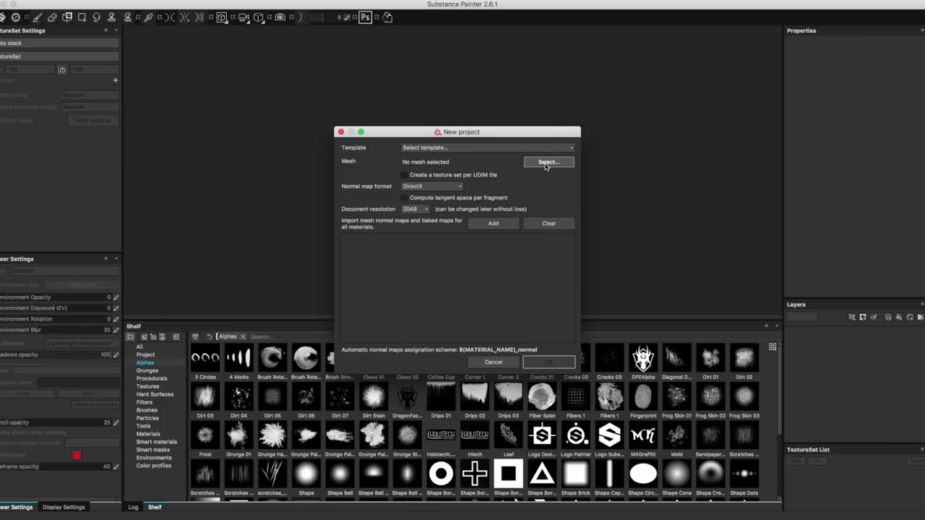
Step: Load Bostaff_low.obj from the Desktop's UV Tutorial folder as the project mesh and set the document resolution to 1024
left_click(547, 162)
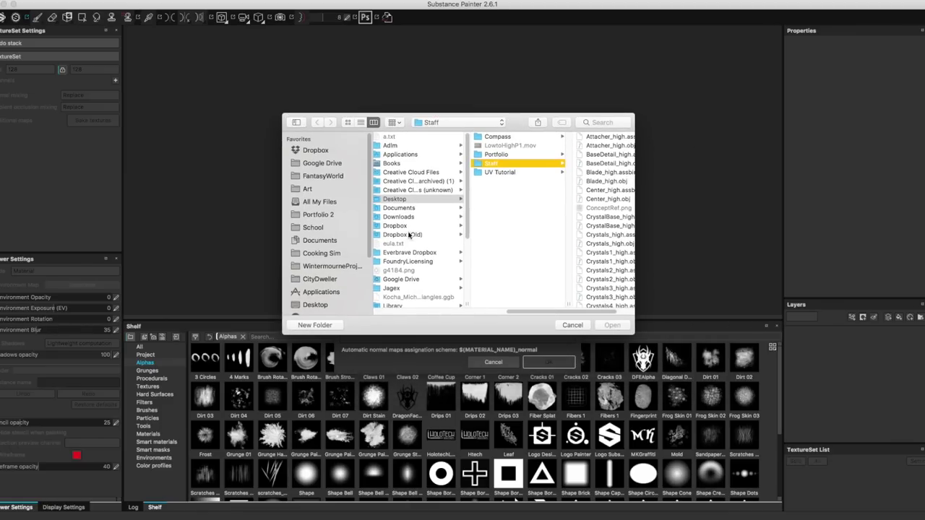
left_click(315, 305)
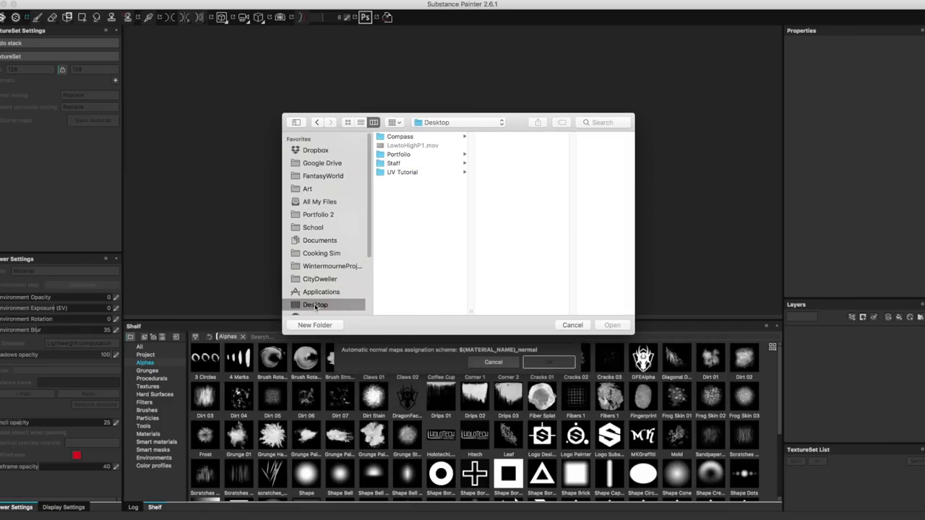
left_click(403, 156)
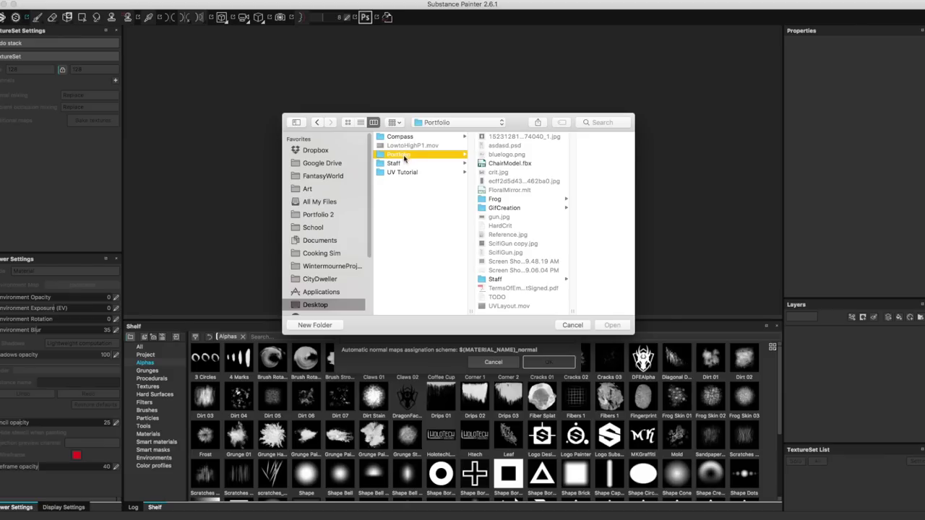
left_click(421, 173)
left_click(509, 190)
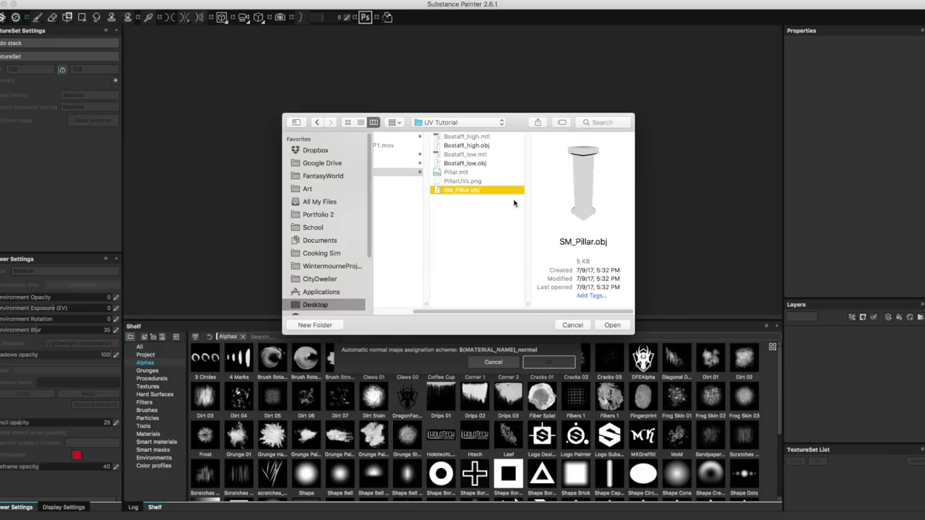
left_click(466, 164)
left_click(471, 146)
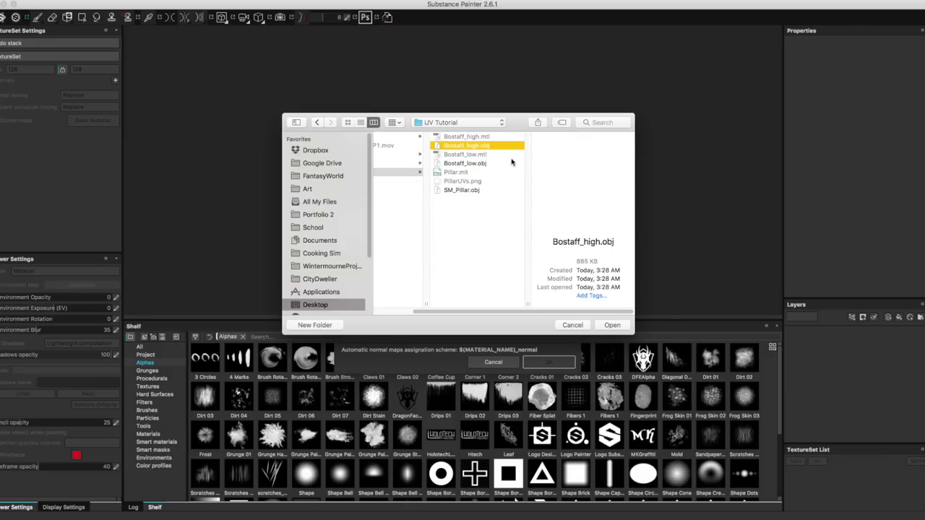
left_click(482, 164)
left_click(611, 325)
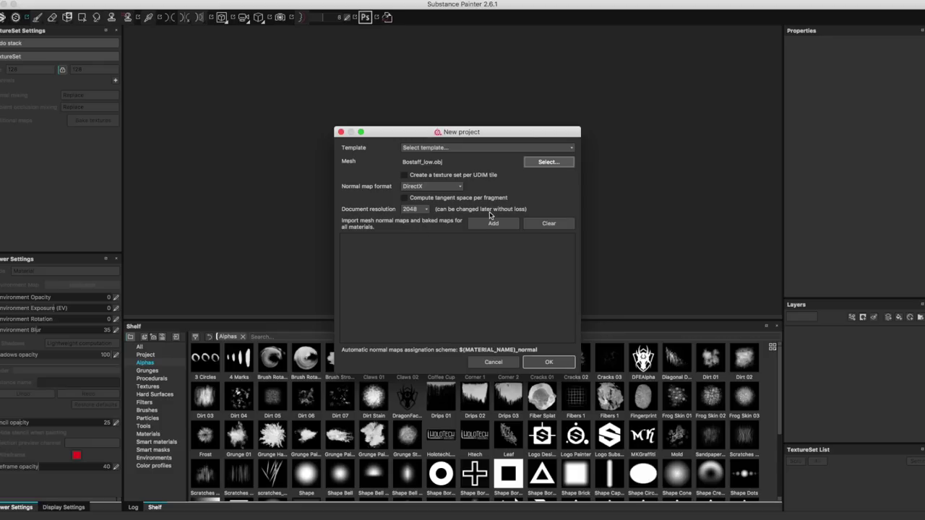
left_click(413, 208)
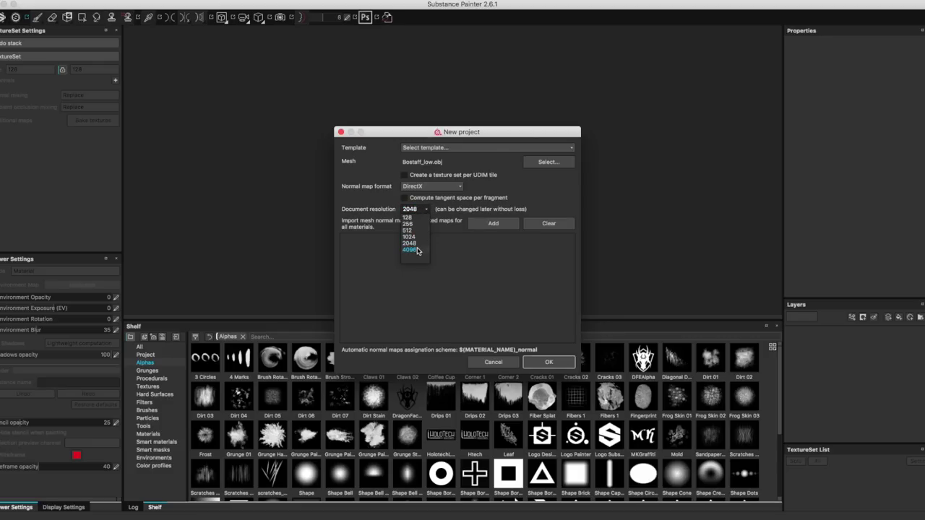
left_click(409, 236)
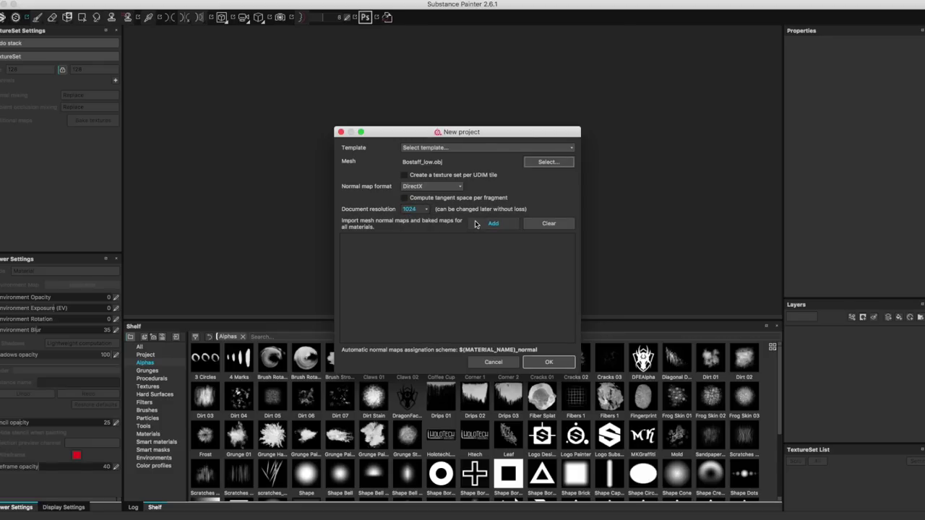
Step: Create the project with these settings and examine the loaded low-poly staff around its upper wrap
left_click(548, 362)
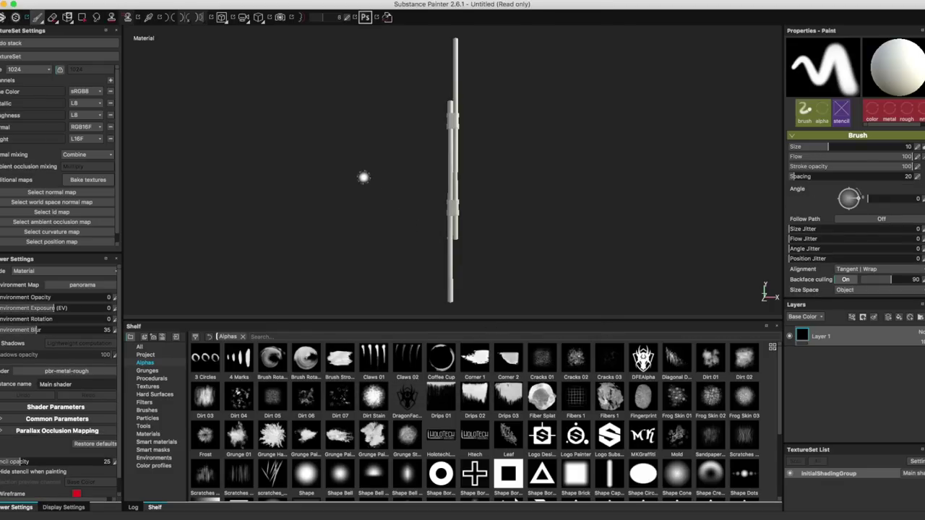
left_click_drag(475, 139, 401, 165, "alt")
middle_click_drag(455, 164, 435, 252, "alt")
right_click_drag(436, 252, 438, 184, "alt")
middle_click_drag(438, 185, 441, 289, "alt")
left_click_drag(420, 167, 496, 304, "alt")
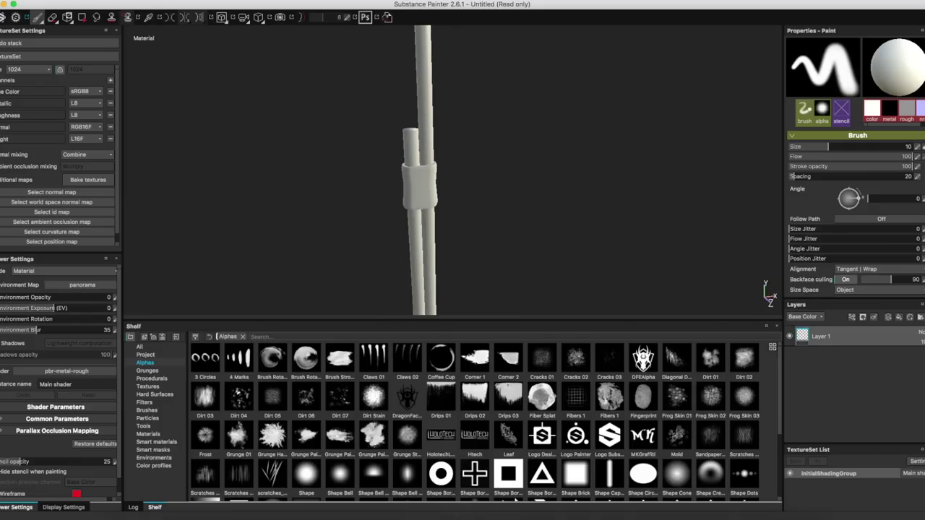
Step: Switch to Maya LT, hide the L_HighPoly layer, show L_LowPoly and check the shading of the upper low-poly wrap
left_click(453, 494)
scroll(372, 268, "up", 10)
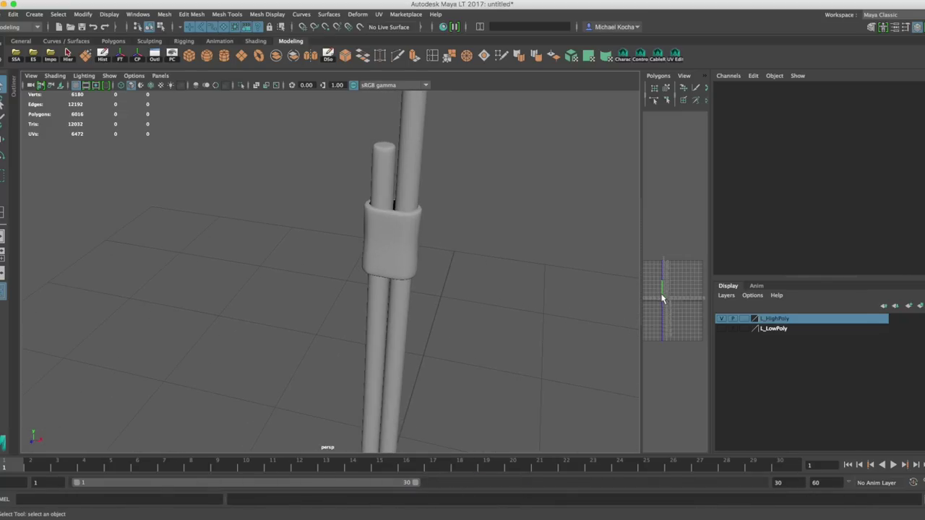
left_click(721, 319)
left_click(720, 328)
left_click(382, 243)
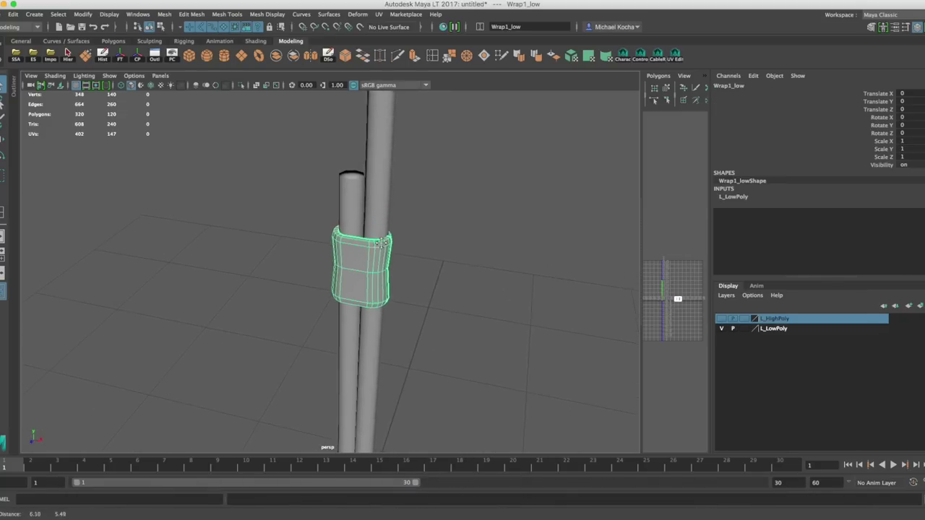
scroll(383, 244, "up", 4)
left_click(493, 250)
left_click_drag(493, 250, 395, 250, "alt")
scroll(380, 269, "down", 10)
scroll(379, 271, "down", 3)
Step: Apply automatic soften/harden edges by face angle to all low-poly staff parts and clear the selection
left_click_drag(371, 149, 294, 407)
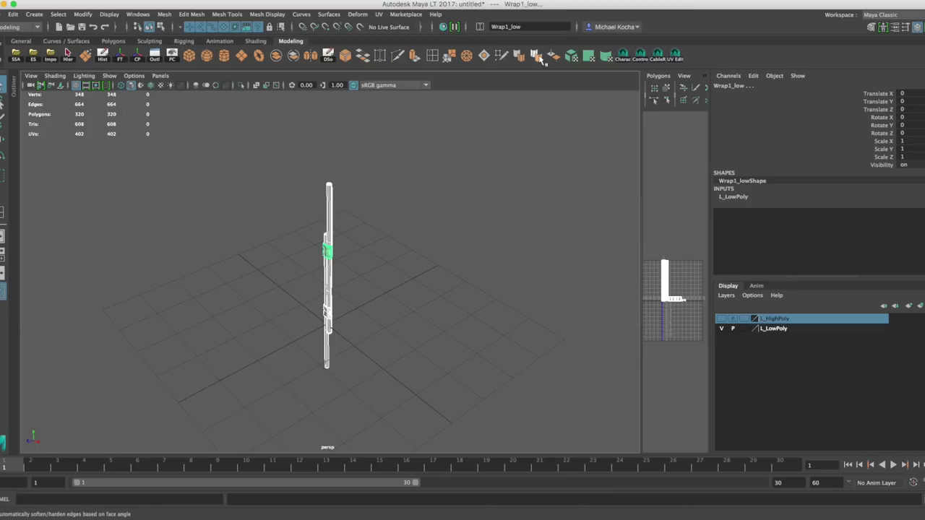
left_click(542, 58)
left_click_drag(402, 215, 380, 198, "alt")
left_click(379, 171)
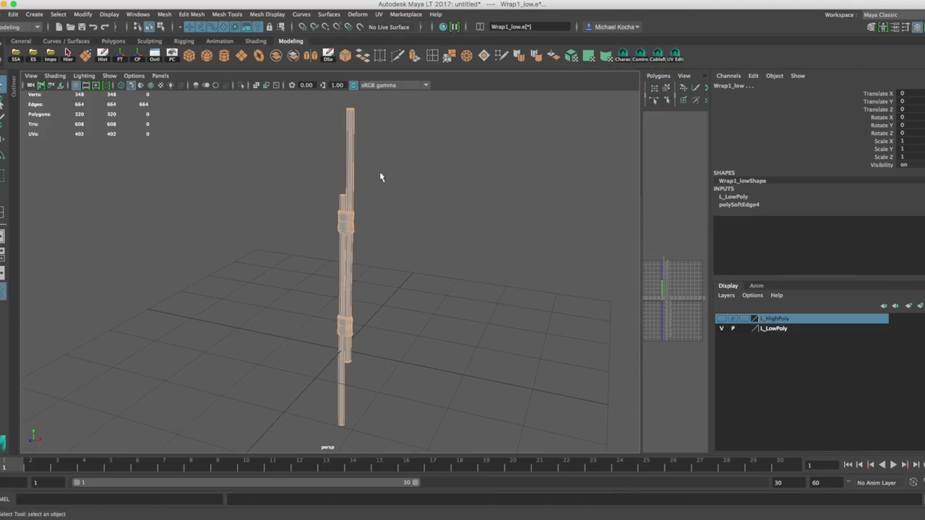
Step: Select all low-poly parts and export them as OBJ, overwriting Bostaff_low.obj in the UV Tutorial folder
left_click_drag(375, 113, 307, 423)
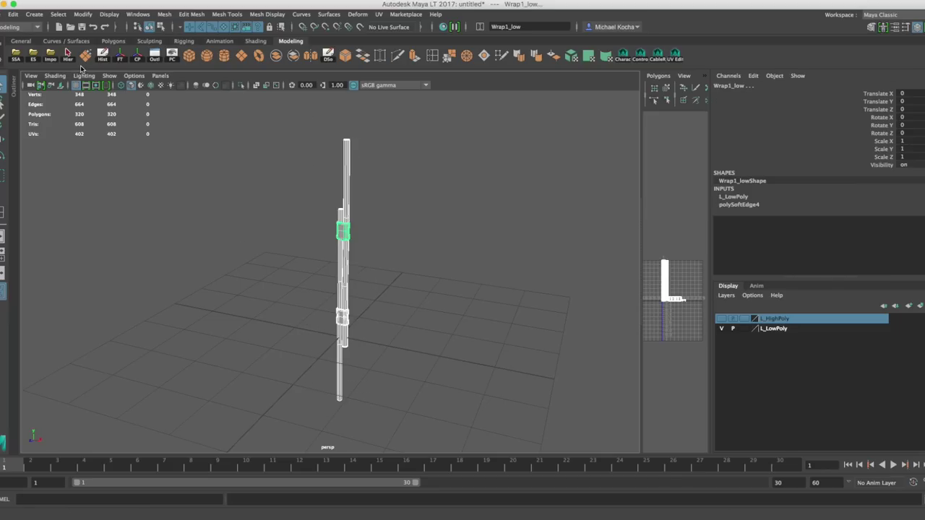
left_click(34, 57)
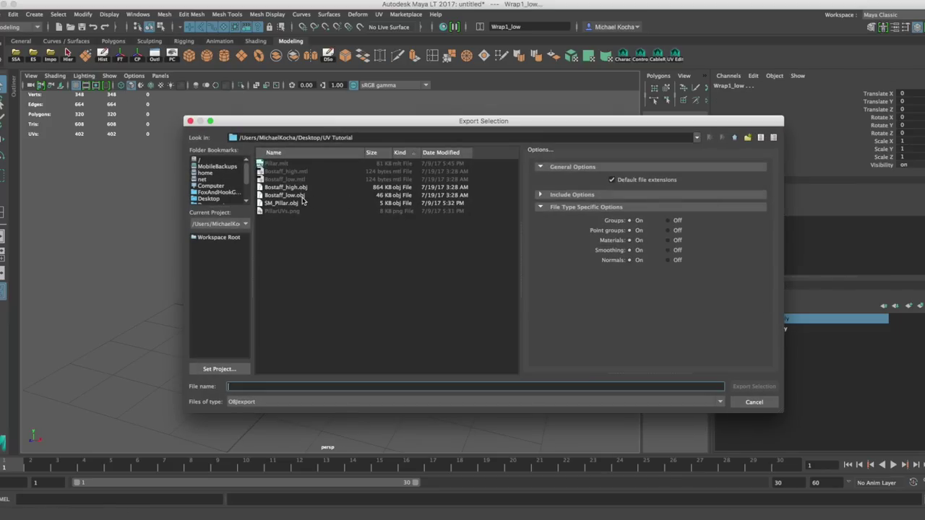
double_click(295, 196)
left_click(468, 270)
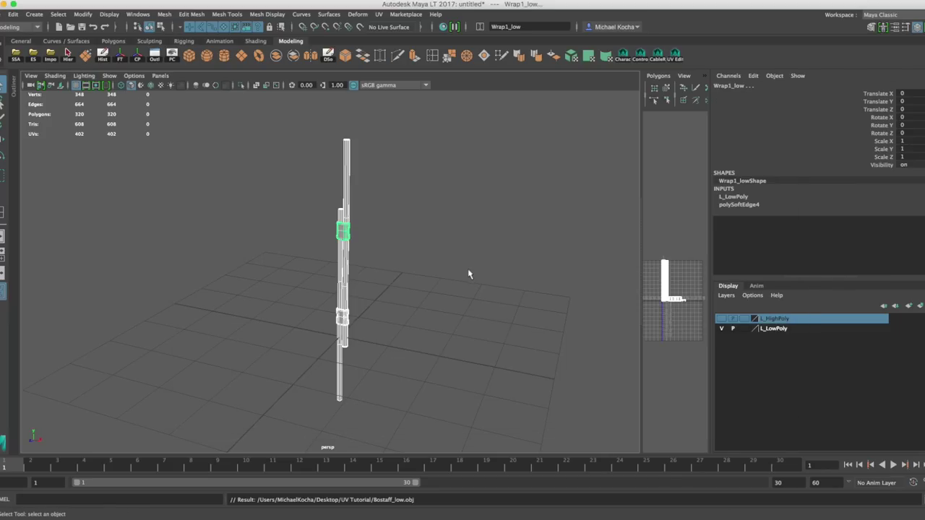
Step: Switch to Substance Painter and reload Bostaff_low.obj as the mesh in the project configuration
left_click(355, 498)
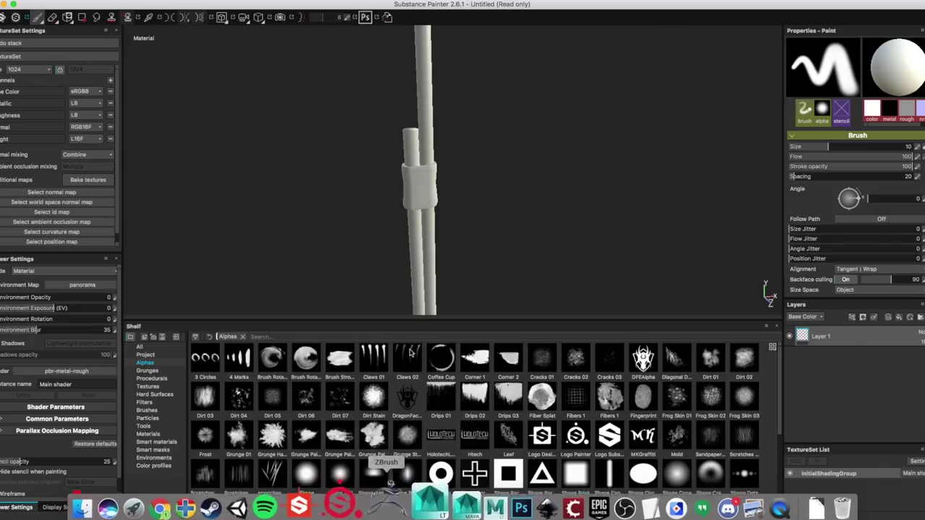
left_click_drag(465, 173, 434, 206, "alt")
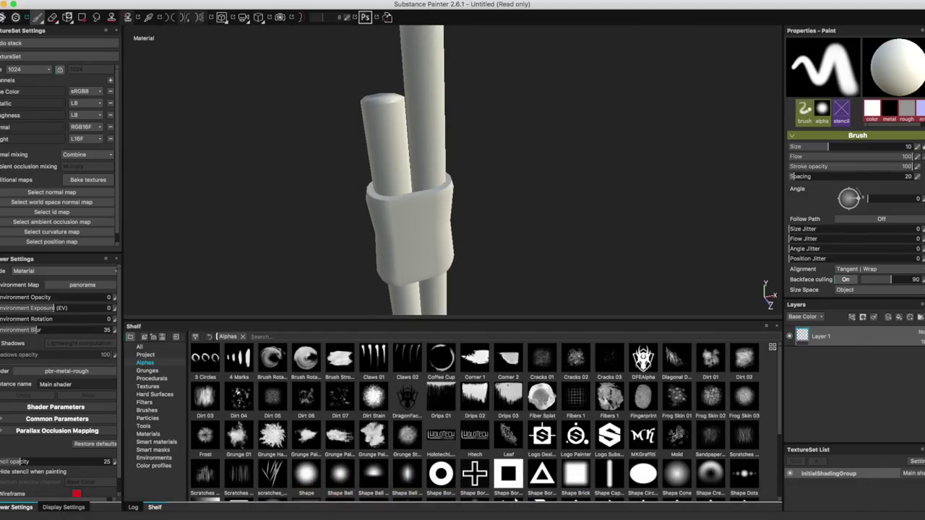
left_click(94, 0)
mouse_move(118, 1)
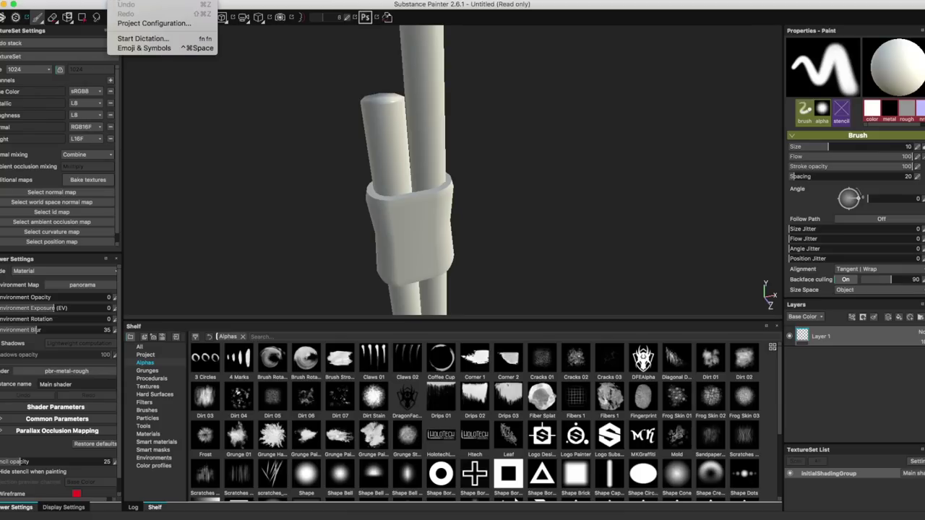
left_click(126, 24)
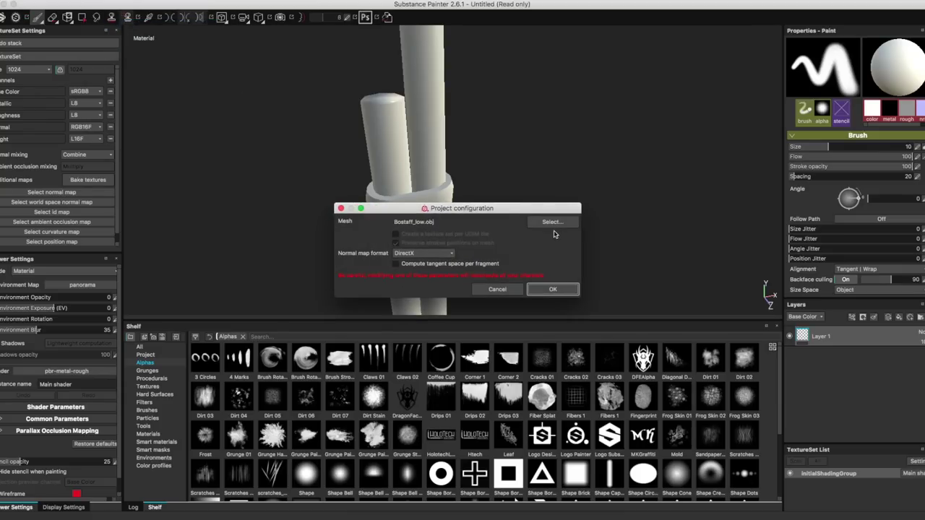
left_click(533, 224)
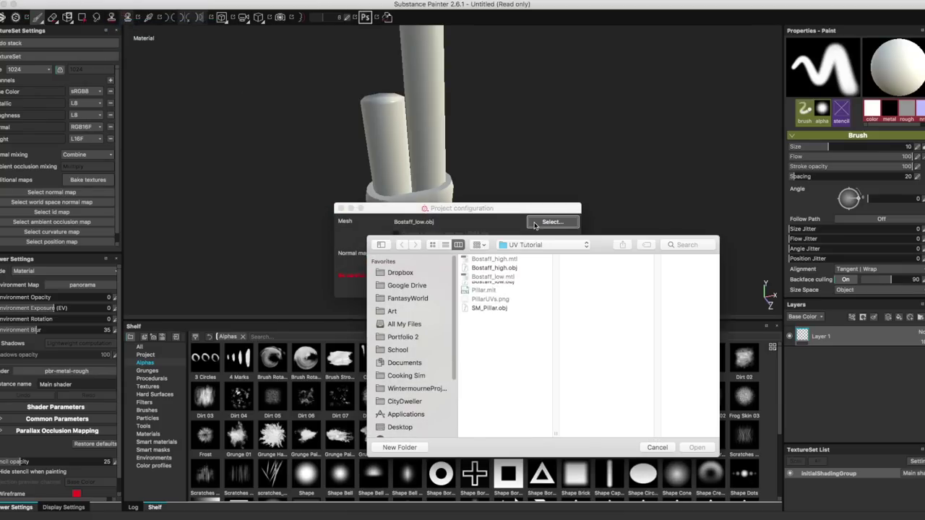
left_click(493, 286)
left_click(697, 448)
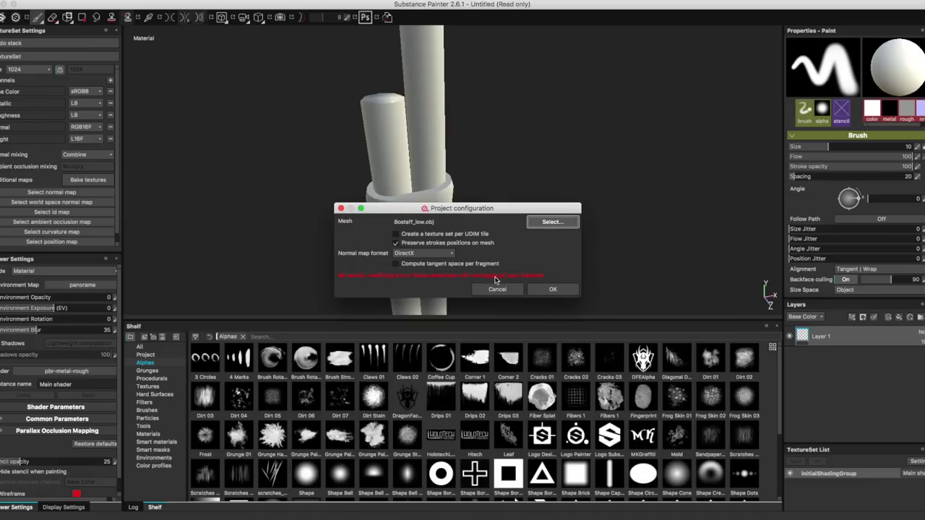
left_click(540, 294)
Step: Examine the shading of the reloaded low-poly staff around both wraps
scroll(433, 112, "up", 5)
middle_click_drag(443, 120, 449, 196, "alt")
scroll(457, 137, "up", 4)
middle_click_drag(458, 129, 456, 185, "alt")
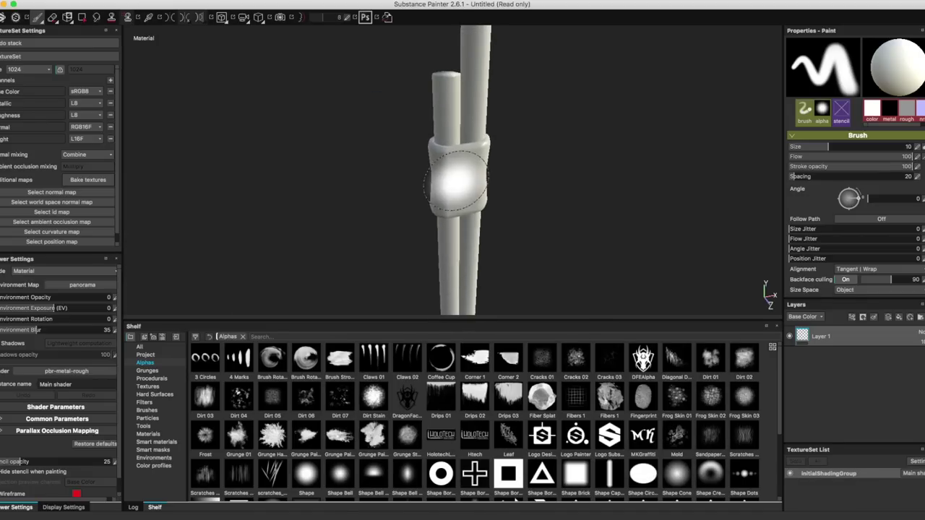
scroll(476, 167, "up", 7)
mouse_move(473, 171)
left_mouse_down("alt")
mouse_move(516, 145)
mouse_move(427, 171)
left_mouse_up("alt")
scroll(489, 260, "down", 3)
scroll(487, 264, "down", 8)
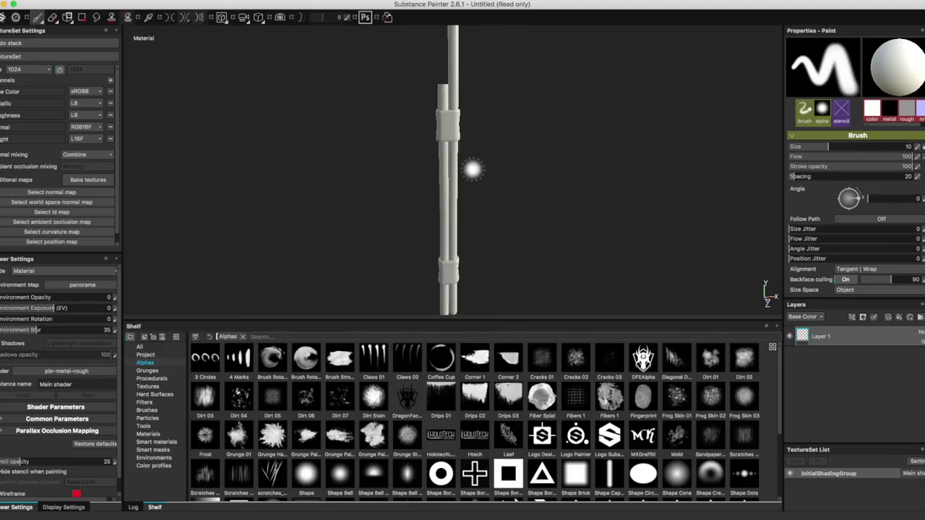
mouse_move(458, 186)
left_mouse_down("alt")
mouse_move(450, 200)
mouse_move(443, 187)
mouse_move(440, 207)
mouse_move(411, 228)
mouse_move(450, 134)
mouse_move(448, 165)
mouse_move(442, 116)
mouse_move(430, 140)
mouse_move(419, 138)
left_mouse_up("alt")
right_click_drag(419, 137, 423, 157, "alt")
middle_click_drag(423, 156, 412, 207, "alt")
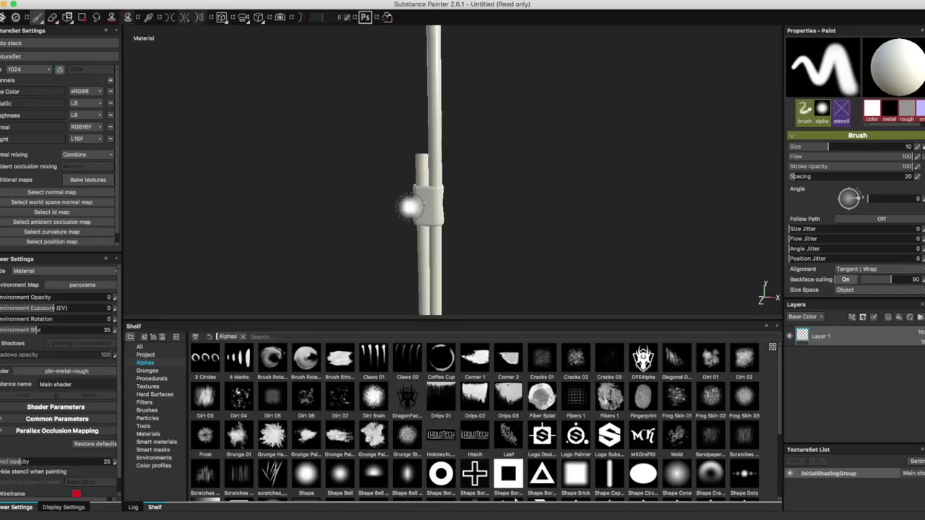
Step: Start baking textures, set the output size to 1024 and add Bostaff_high.obj as the high-definition mesh
left_click(80, 183)
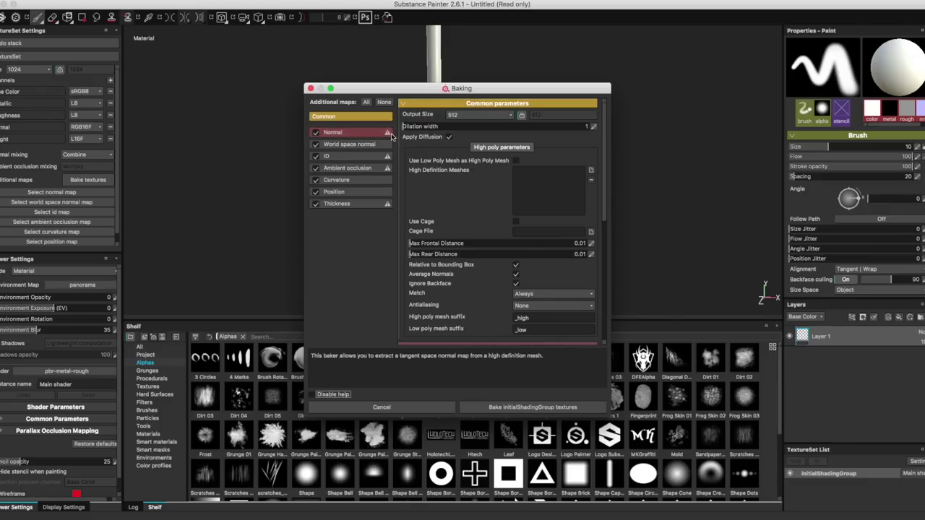
left_click(506, 117)
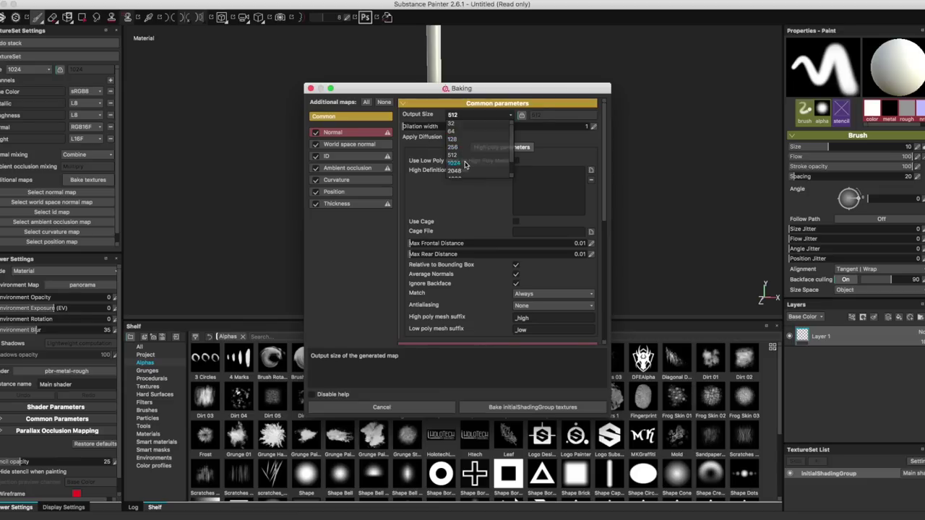
left_click(462, 149)
left_click(592, 170)
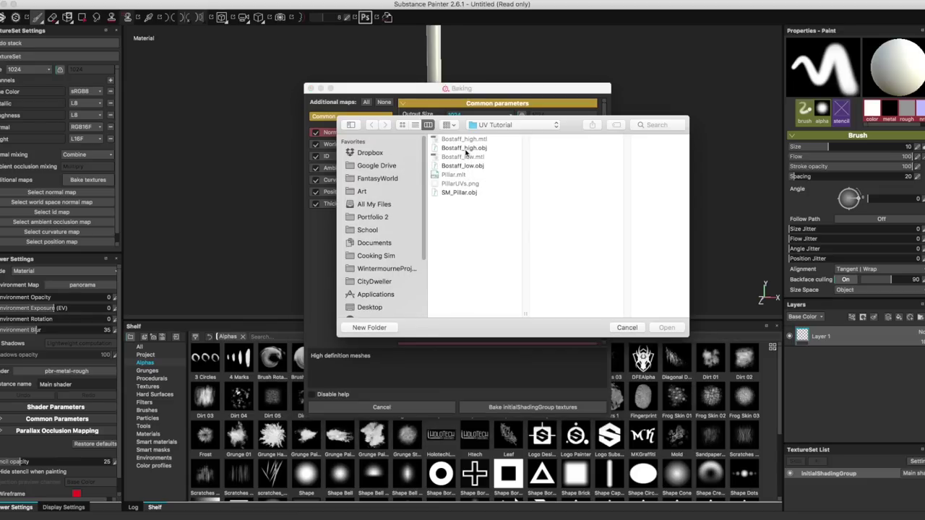
left_click(464, 148)
left_click(665, 328)
Step: Change the Match method between high- and low-poly meshes, bake the initialShadingGroup textures and close the bake progress window
mouse_move(390, 138)
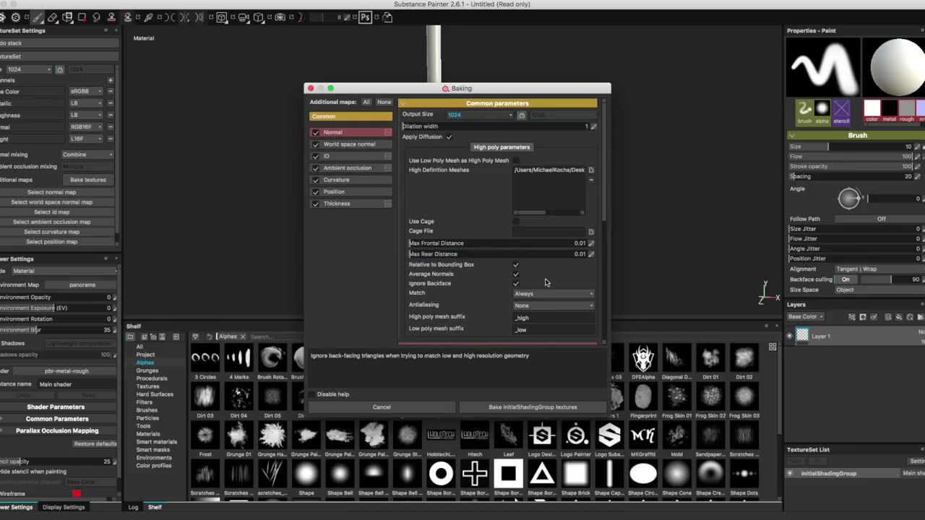
mouse_move(556, 280)
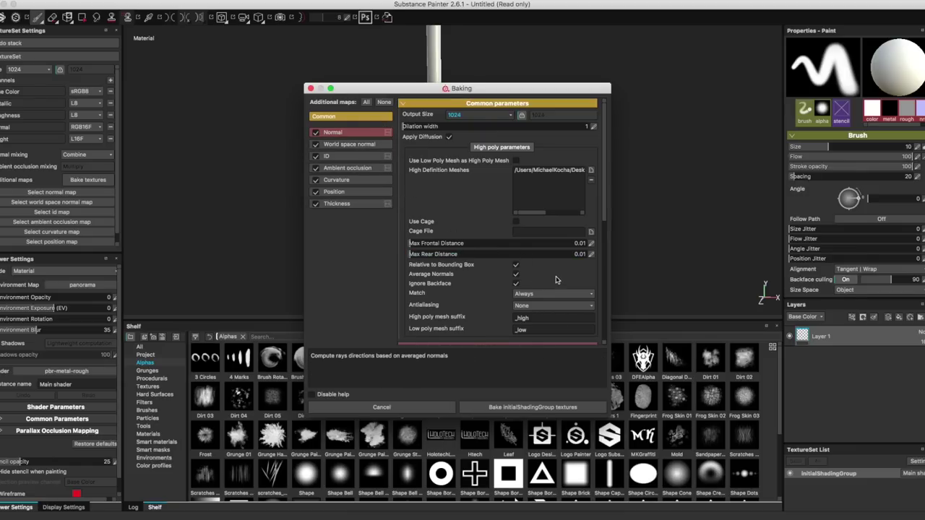
mouse_move(476, 205)
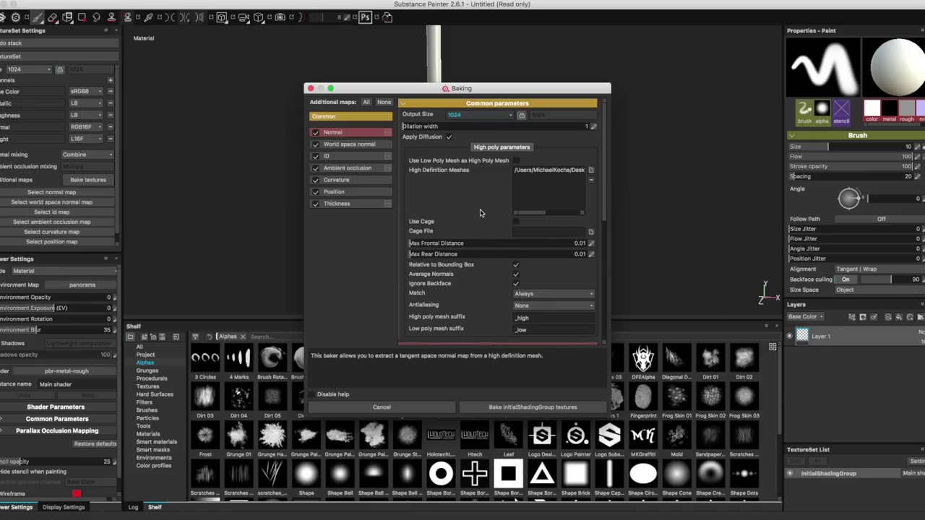
left_click(548, 294)
left_click(533, 310)
left_click(516, 409)
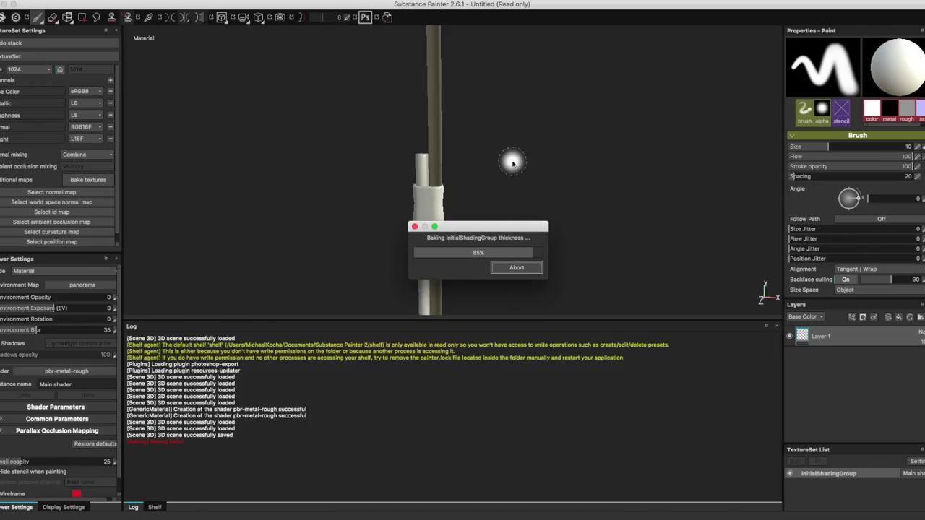
key("Return")
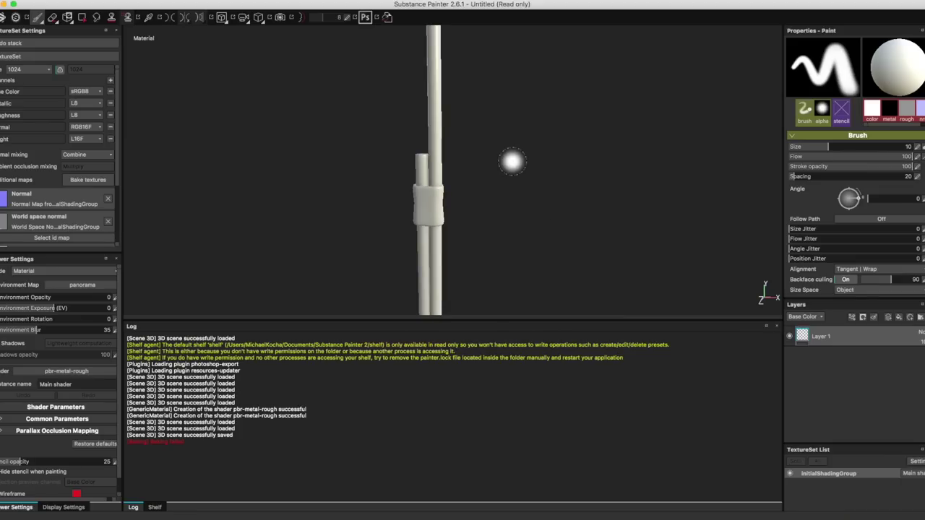
Step: Inspect the baked normals on the upper wrap from several sides
left_click_drag(477, 153, 497, 172, "alt")
middle_click_drag(481, 175, 518, 195, "alt")
scroll(513, 196, "up", 6)
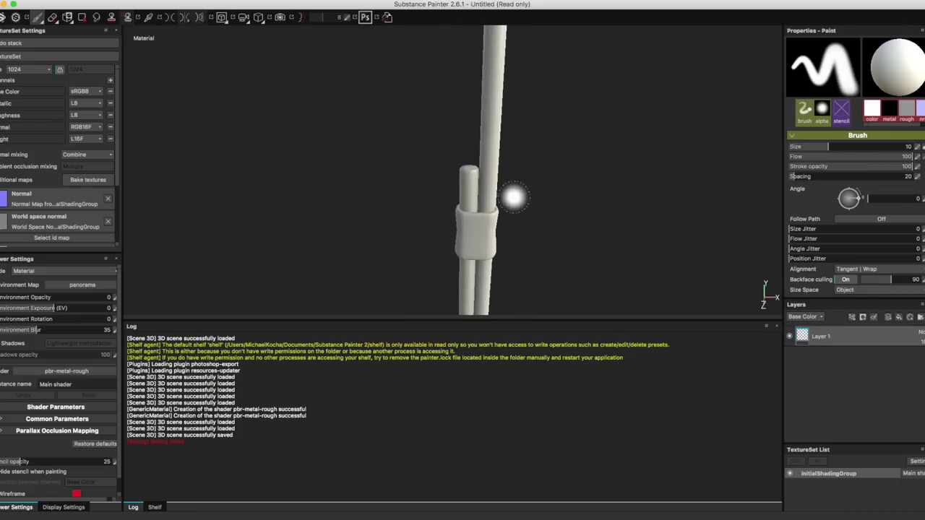
scroll(526, 215, "up", 5)
mouse_move(502, 162)
middle_mouse_down("alt")
mouse_move(516, 226)
mouse_move(553, 196)
middle_mouse_up("alt")
scroll(497, 203, "up", 3)
scroll(569, 195, "up", 4)
mouse_move(569, 197)
left_mouse_down("alt")
mouse_move(551, 205)
mouse_move(634, 208)
left_mouse_up("alt")
mouse_move(667, 229)
left_mouse_down("alt")
mouse_move(614, 190)
mouse_move(471, 188)
left_mouse_up("alt")
scroll(520, 186, "down", 6)
Step: Inspect the bake on the top end cap of the longer staff from several angles
middle_click_drag(536, 153, 550, 260, "alt")
middle_click_drag(553, 173, 524, 256, "alt")
left_click_drag(524, 256, 414, 242, "alt")
middle_click_drag(493, 208, 449, 227, "alt")
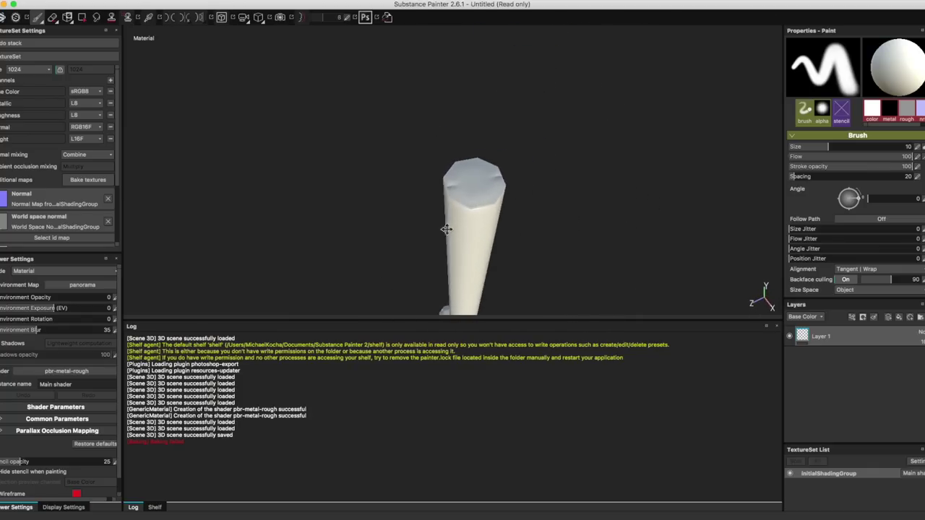
scroll(446, 228, "up", 4)
left_click_drag(446, 229, 549, 235, "alt")
mouse_move(628, 228)
left_mouse_down("alt")
mouse_move(502, 224)
mouse_move(639, 180)
mouse_move(465, 174)
mouse_move(440, 223)
left_mouse_up("alt")
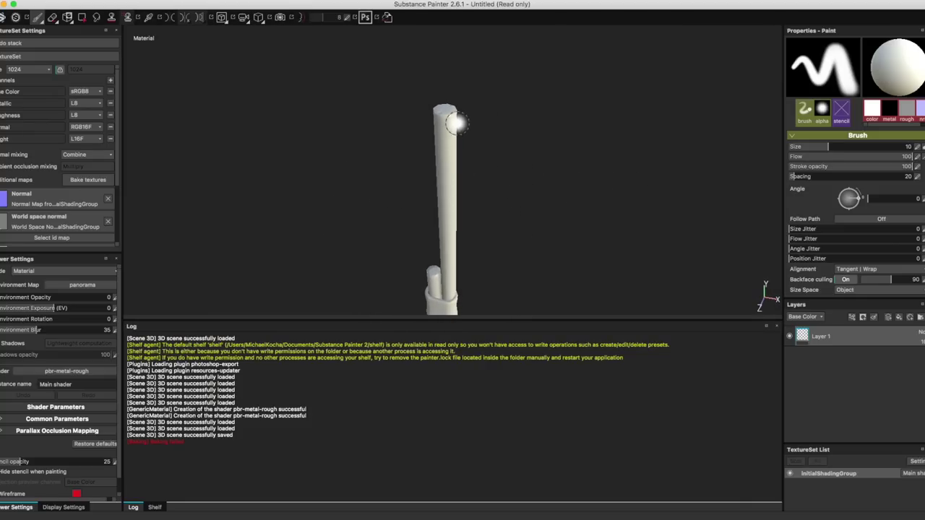
left_click_drag(462, 191, 355, 197, "alt")
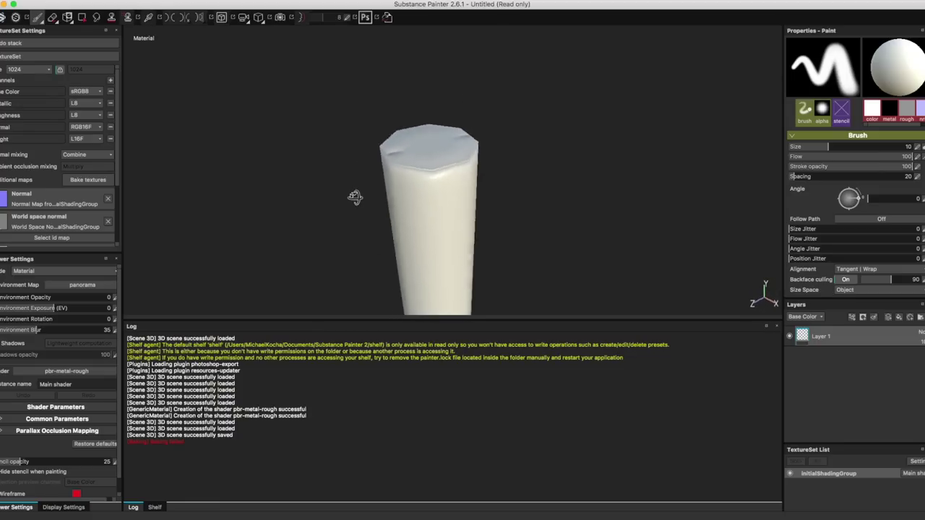
left_click_drag(449, 197, 481, 213, "alt")
Step: Inspect the bake down the shafts, under the wraps and on the bottom end caps of both staffs
scroll(443, 234, "down", 3)
middle_click_drag(477, 170, 474, 78, "alt")
scroll(473, 238, "down", 4)
middle_click_drag(473, 256, 471, 3, "alt")
scroll(452, 195, "up", 5)
mouse_move(450, 219)
left_mouse_down("alt")
mouse_move(447, 109)
mouse_move(477, 241)
left_mouse_up("alt")
middle_click_drag(477, 241, 474, 87, "alt")
scroll(485, 224, "down", 5)
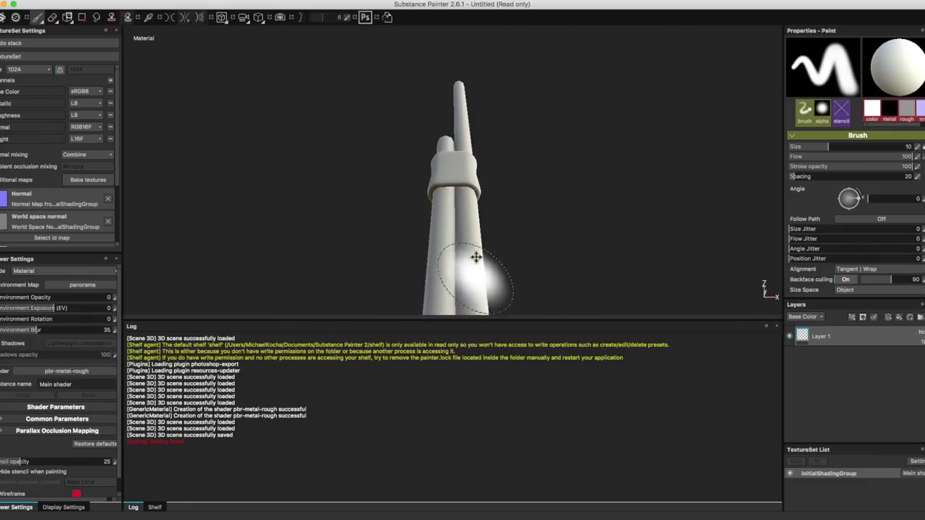
scroll(506, 116, "up", 4)
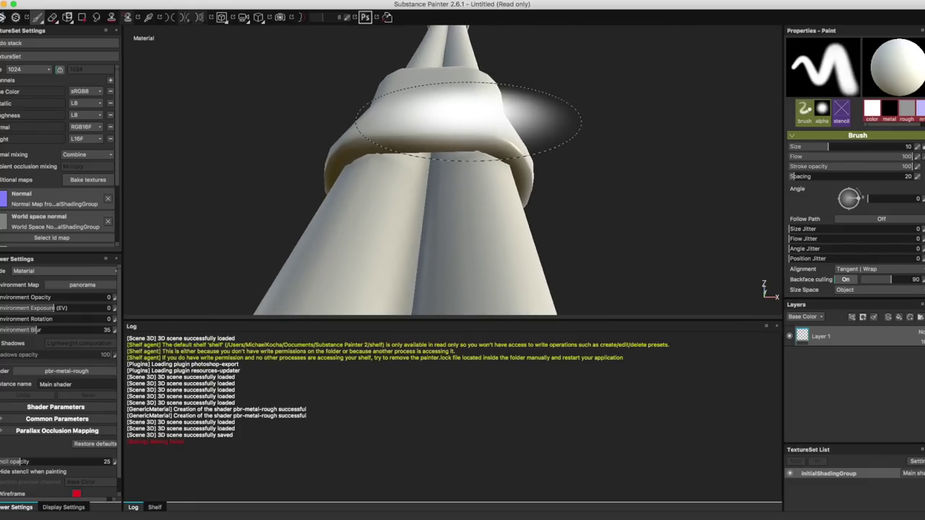
scroll(466, 126, "down", 2)
scroll(470, 261, "down", 4)
scroll(464, 207, "up", 4)
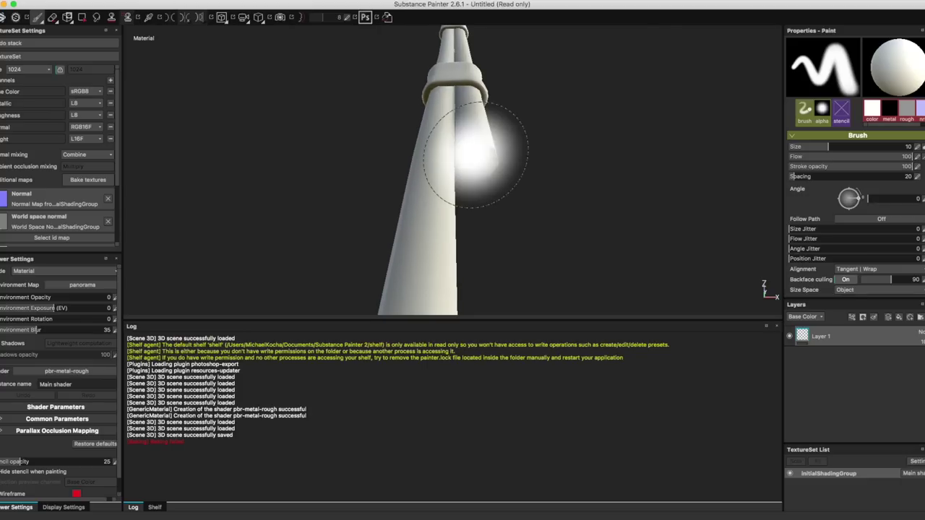
left_click_drag(463, 197, 399, 212, "alt")
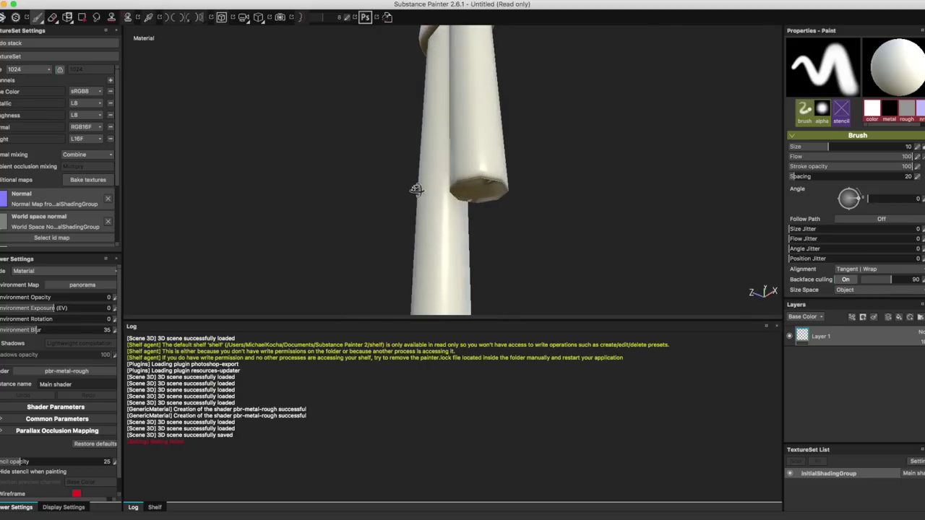
mouse_move(471, 178)
left_mouse_down("alt")
mouse_move(466, 238)
mouse_move(496, 196)
mouse_move(510, 239)
left_mouse_up("alt")
scroll(510, 230, "down", 4)
middle_click_drag(510, 222, 475, 57, "alt")
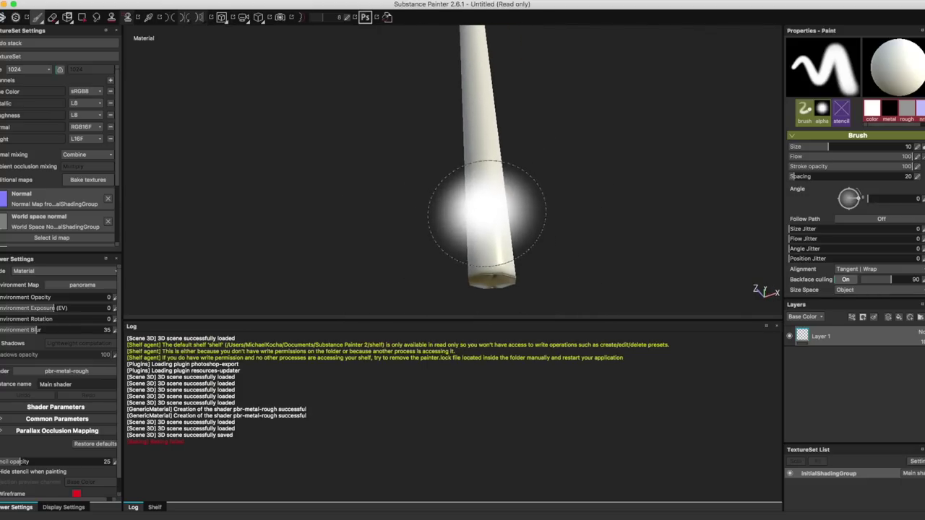
Step: Examine the bake on a staff's bottom end cap up close, and the complete staff assembly from a distance
middle_click_drag(486, 211, 469, 131, "alt")
left_click_drag(468, 132, 470, 91, "alt")
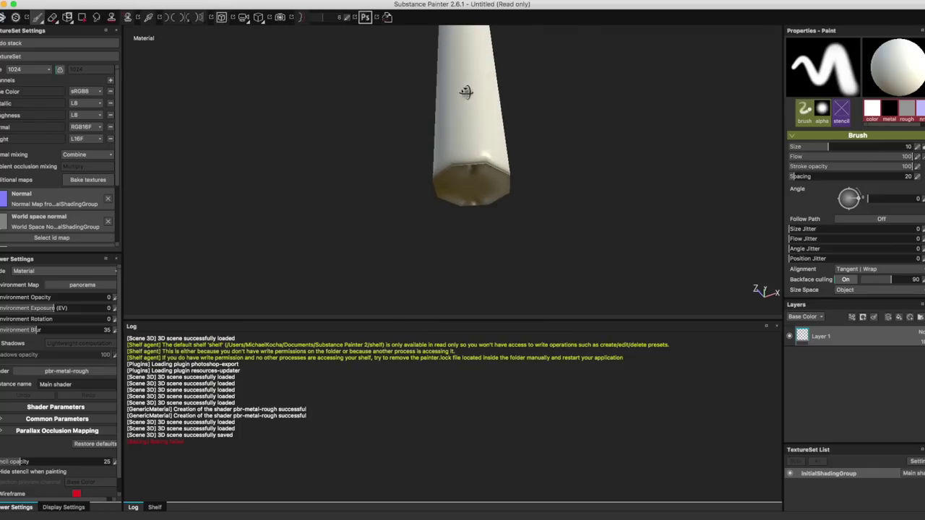
left_click_drag(371, 99, 491, 144, "alt")
scroll(483, 130, "down", 10)
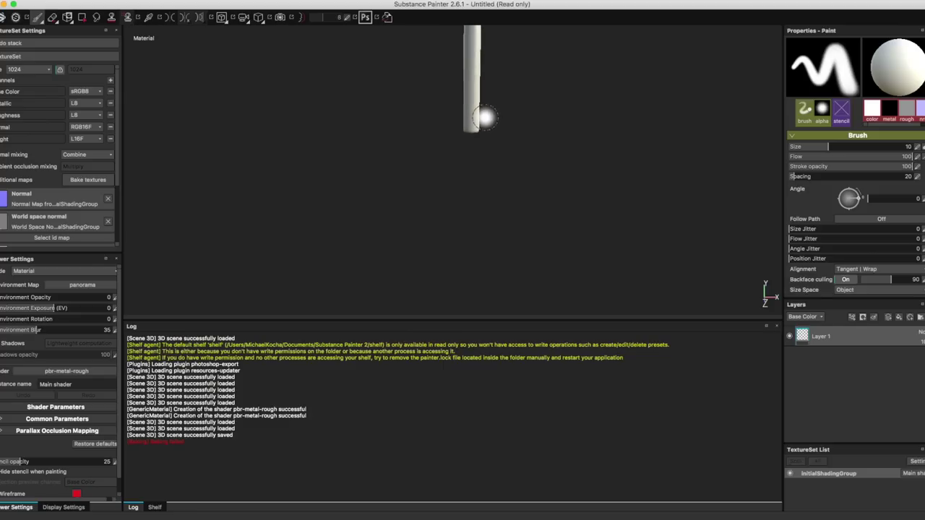
scroll(484, 99, "down", 2)
middle_click_drag(482, 102, 458, 187, "alt")
scroll(468, 148, "down", 3)
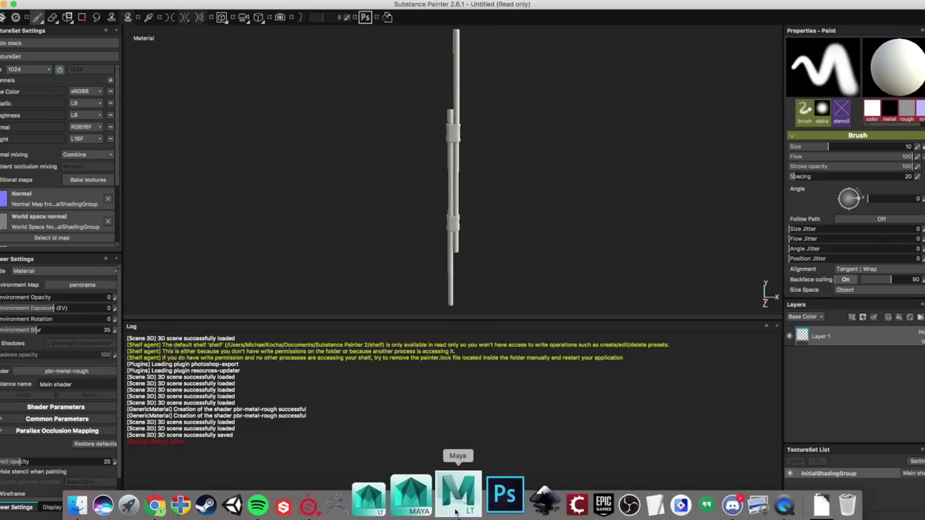
Step: In Maya LT, bevel the edge loop around the longer low-poly pole's top cap and adjust the bevel's fraction
left_click(457, 504)
left_click(350, 167)
middle_click_drag(358, 164, 333, 278, "alt")
scroll(366, 236, "up", 8)
right_click_drag(347, 211, 349, 185)
middle_click_drag(349, 184, 353, 255, "alt")
scroll(354, 254, "up", 5)
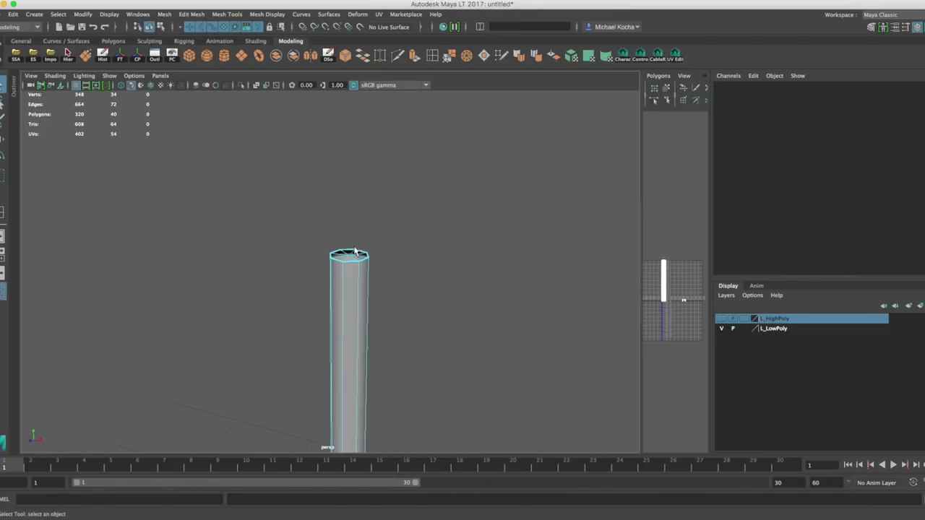
double_click(358, 258)
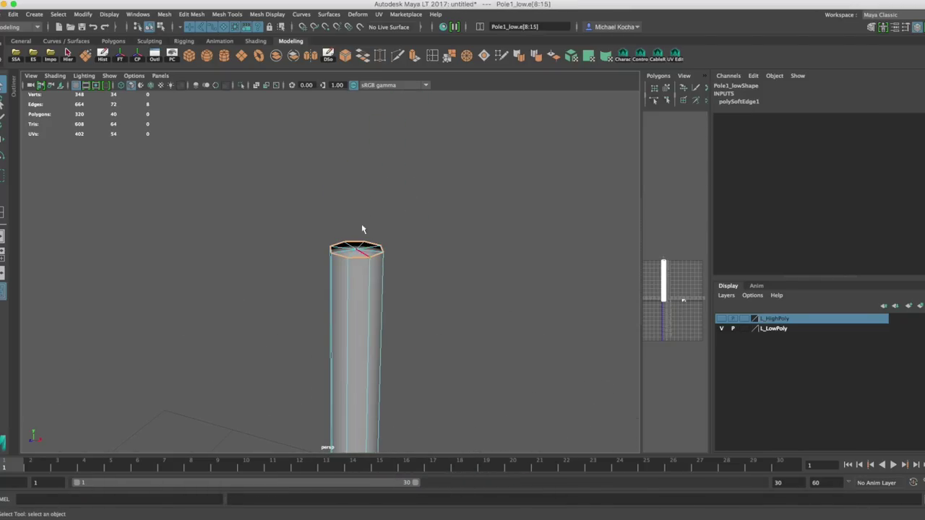
left_click(345, 57)
left_click(734, 101)
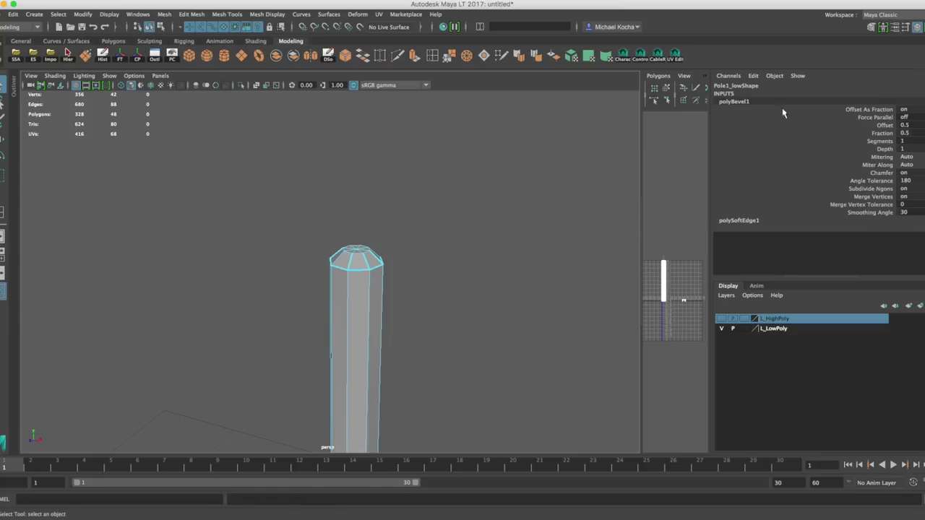
left_click(883, 133)
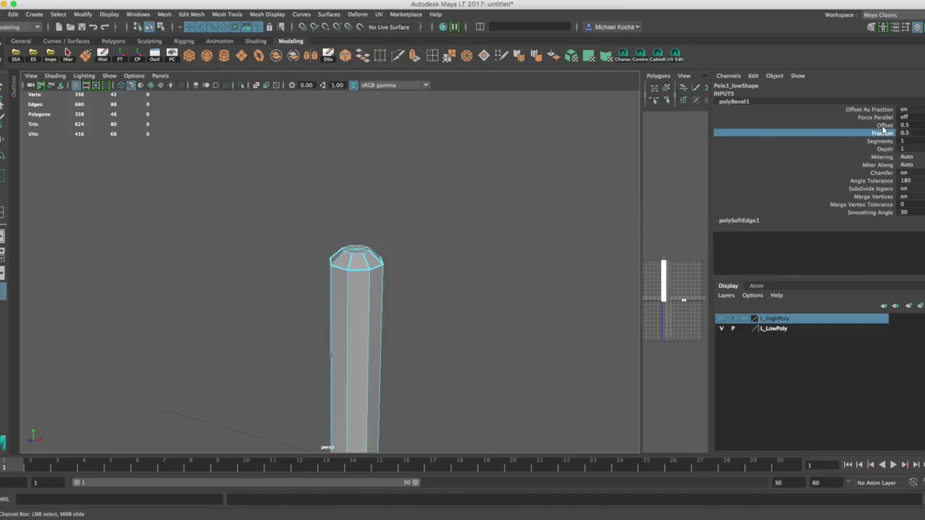
Step: Bevel the edge loop around the same pole's bottom cap and adjust that bevel's fraction
middle_click_drag(431, 375, 431, 297, "alt")
scroll(423, 307, "down", 10)
middle_click_drag(391, 338, 388, 182, "alt")
left_click_drag(388, 181, 388, 234, "alt")
left_click(335, 279)
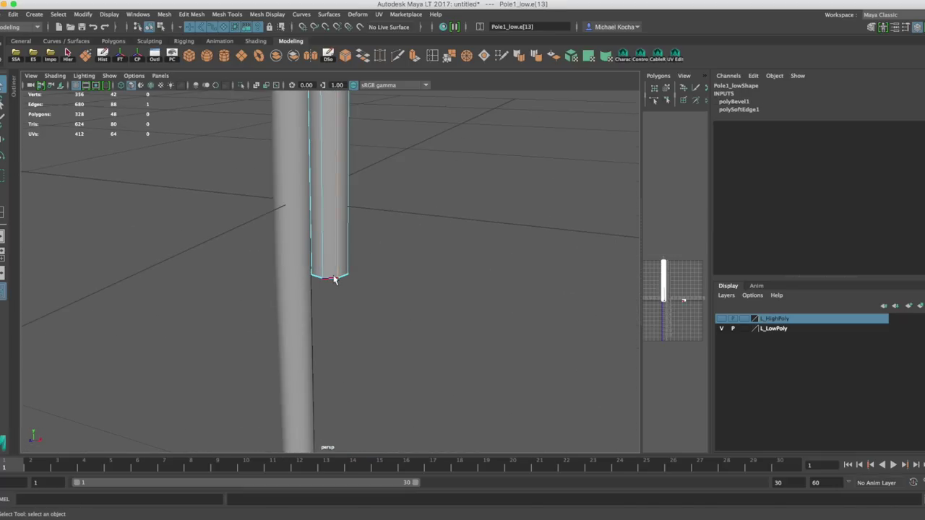
key("ctrl+b")
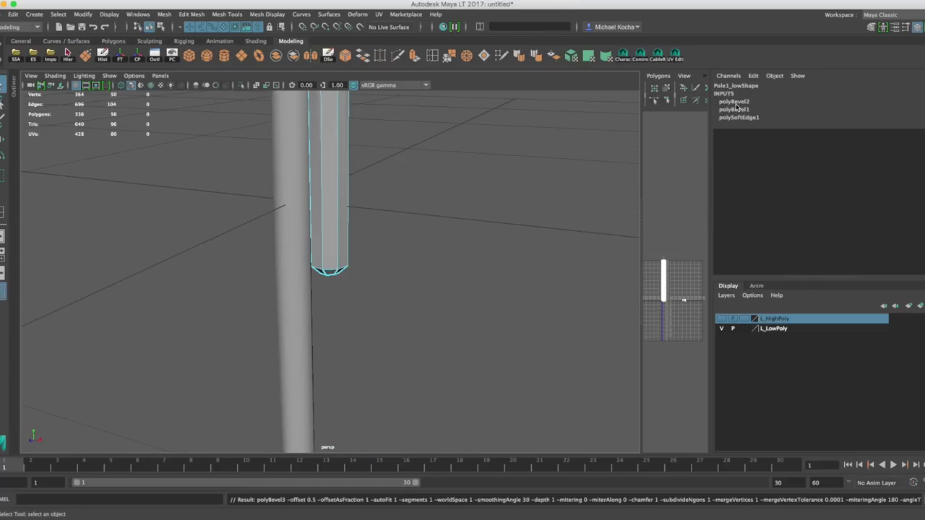
left_click(735, 103)
left_click(912, 133)
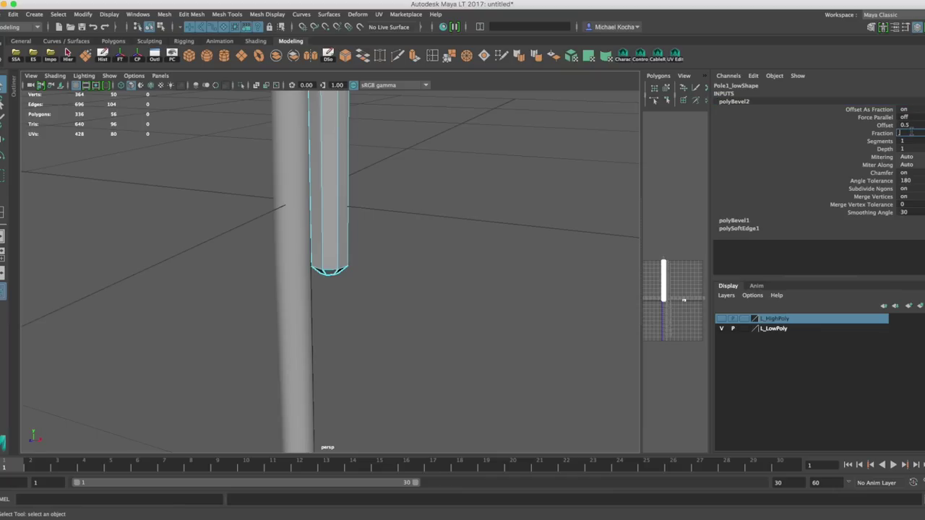
Step: Bevel the bottom cap's edge loop on the other low-poly pole, Pole2_low, with a fraction of 0.2
left_click(304, 318)
middle_click_drag(304, 317, 307, 170, "alt")
middle_click_drag(310, 373, 320, 111, "alt")
scroll(312, 307, "up", 2)
left_click_drag(312, 307, 303, 341, "alt")
right_click_drag(297, 239, 296, 211)
key("ctrl+b")
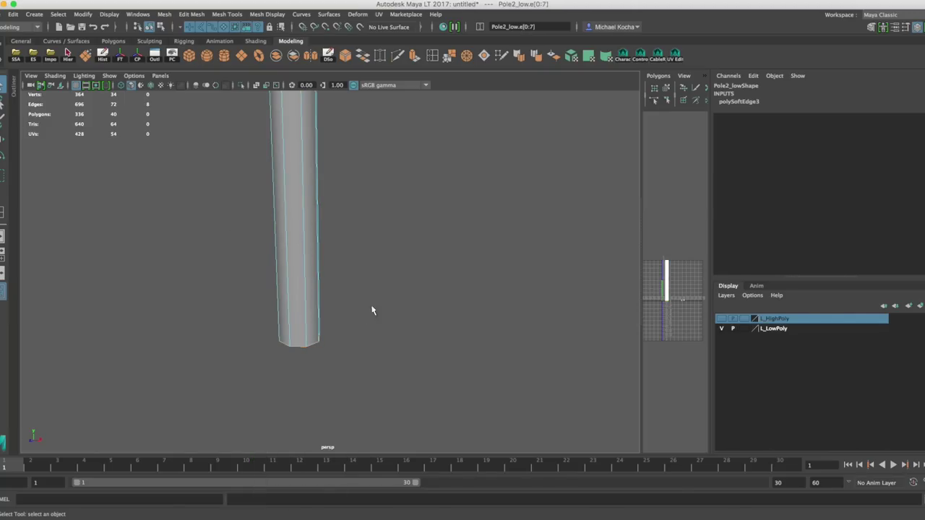
left_click(734, 102)
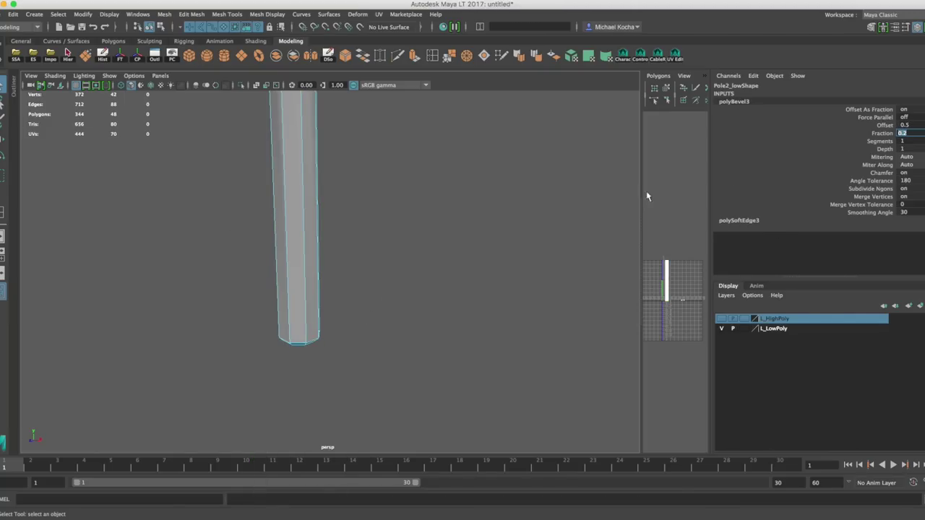
Step: Bevel the edge loop around Pole2_low's top cap, above the upper wrap, with a fraction of 0.2
left_click(467, 172)
right_click_drag(405, 183, 365, 156, "alt")
middle_click_drag(366, 157, 343, 327, "alt")
scroll(334, 239, "up", 5)
left_click(327, 187)
key("ctrl+b")
left_click(740, 101)
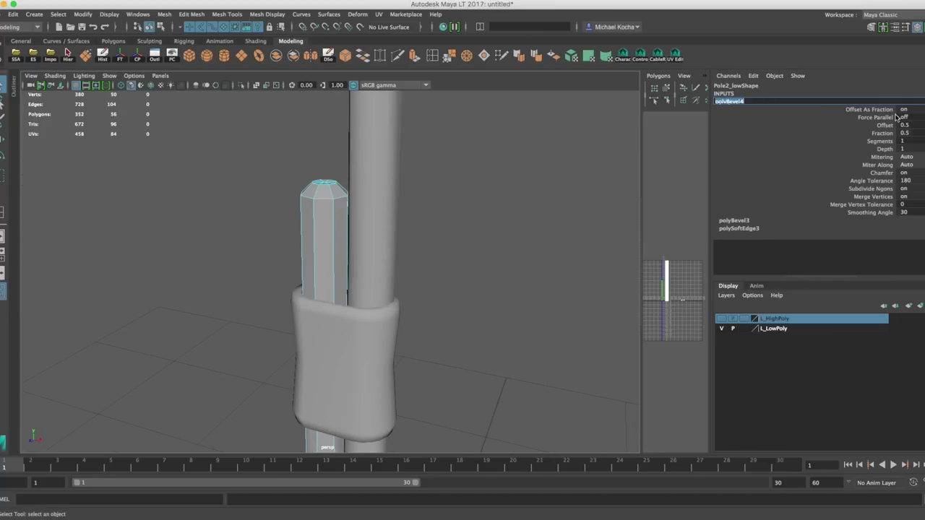
left_click(904, 133)
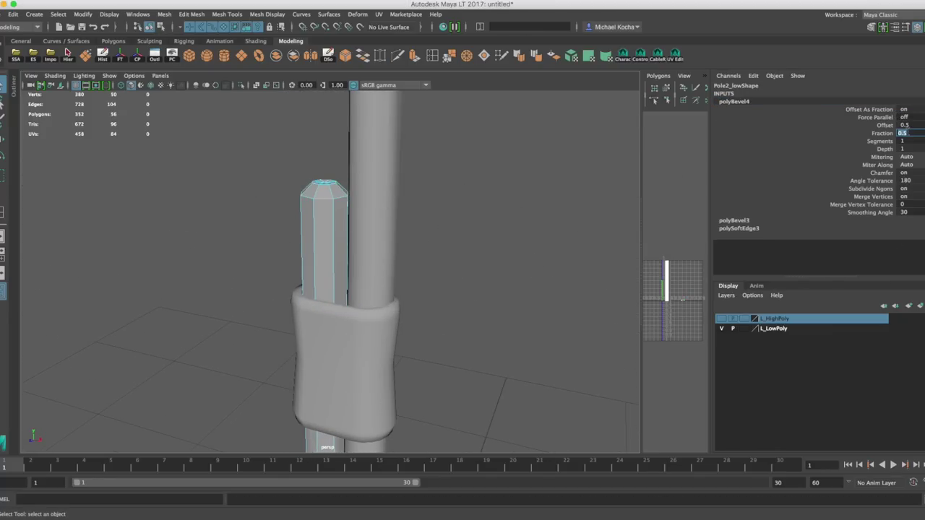
Step: Return to object mode, show the L_HighPoly layer in place of L_LowPoly and select the high-poly Pole2
left_click_drag(373, 177, 364, 217, "alt")
right_click_drag(344, 239, 346, 270)
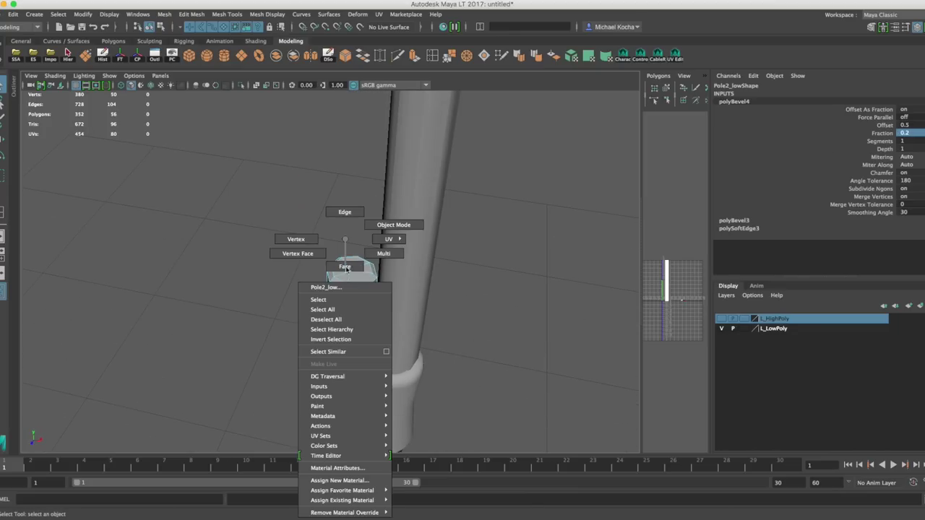
right_click_drag(364, 230, 364, 230)
left_click(723, 329)
left_click(720, 319)
left_click(381, 285)
Step: Examine the high-poly poles and wraps for comparison, and switch the visible layer back to L_LowPoly
left_click_drag(413, 271, 408, 284, "alt")
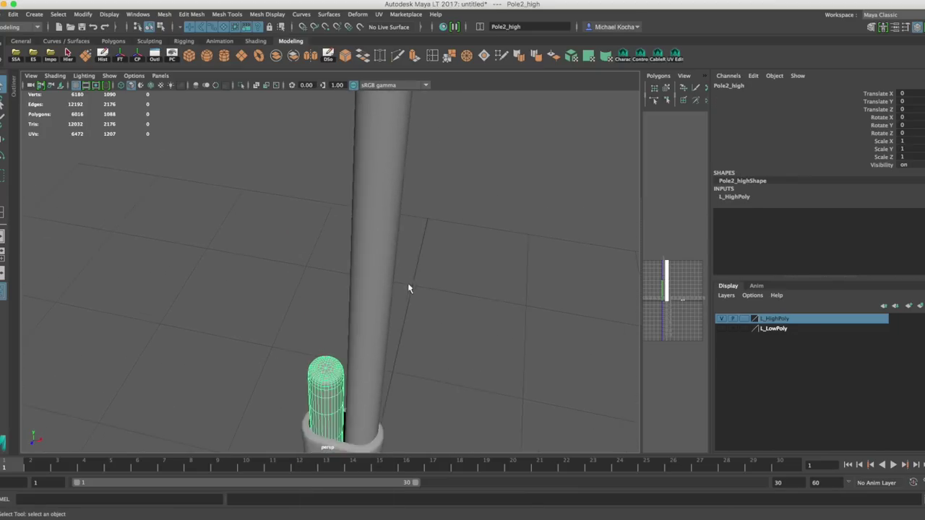
right_click_drag(408, 285, 403, 334, "alt")
right_click_drag(383, 271, 438, 345, "alt")
left_click(482, 314)
middle_click_drag(437, 344, 432, 246, "alt")
middle_click_drag(409, 361, 409, 239, "alt")
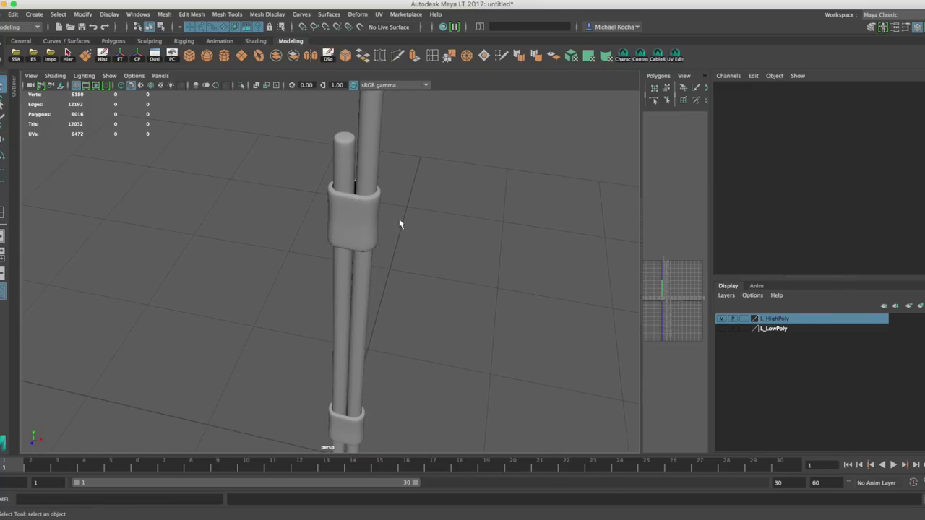
right_click_drag(400, 224, 477, 251, "alt")
left_click(721, 319)
left_click(721, 328)
Step: Select all low-poly poles and wraps together and soften their edges
scroll(378, 233, "down", 5)
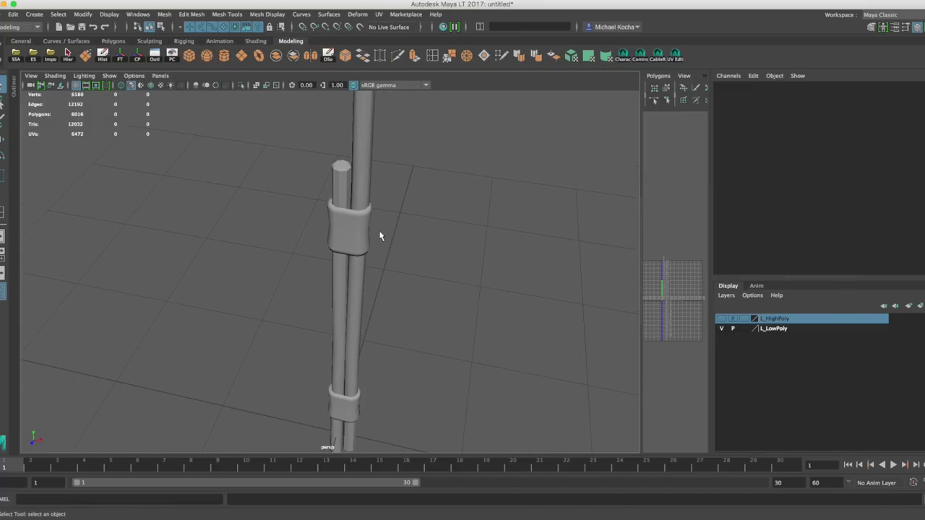
scroll(367, 289, "down", 3)
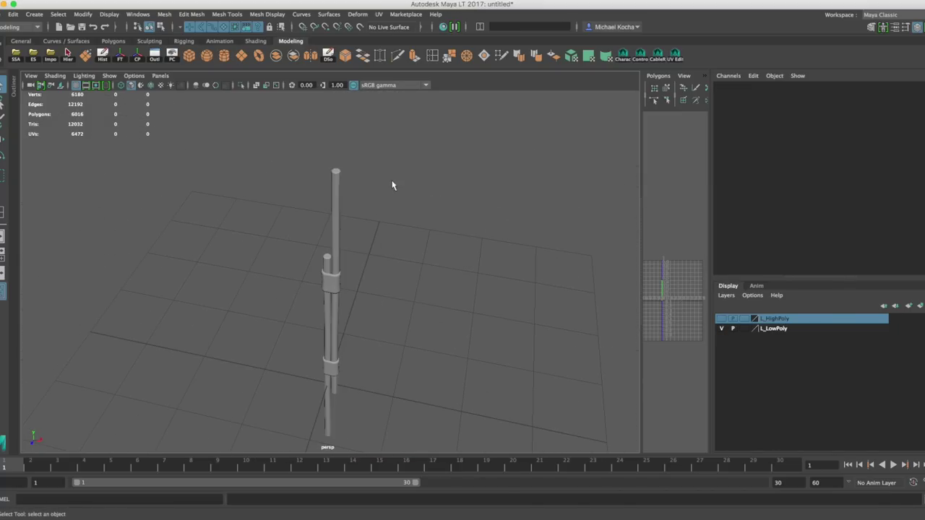
left_click_drag(383, 132, 290, 451)
left_click(535, 58)
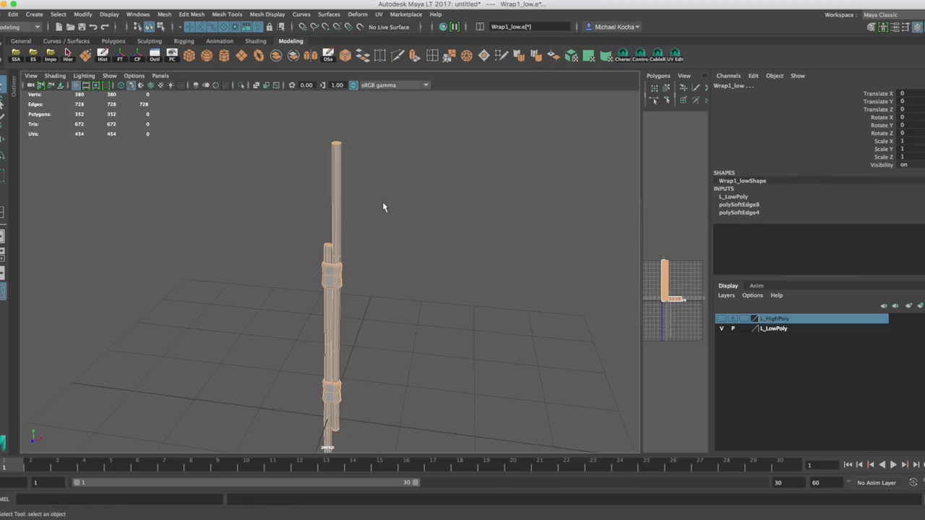
Step: Return to object mode and delete the construction history of all low-poly poles and wraps
left_click_drag(323, 161, 355, 233)
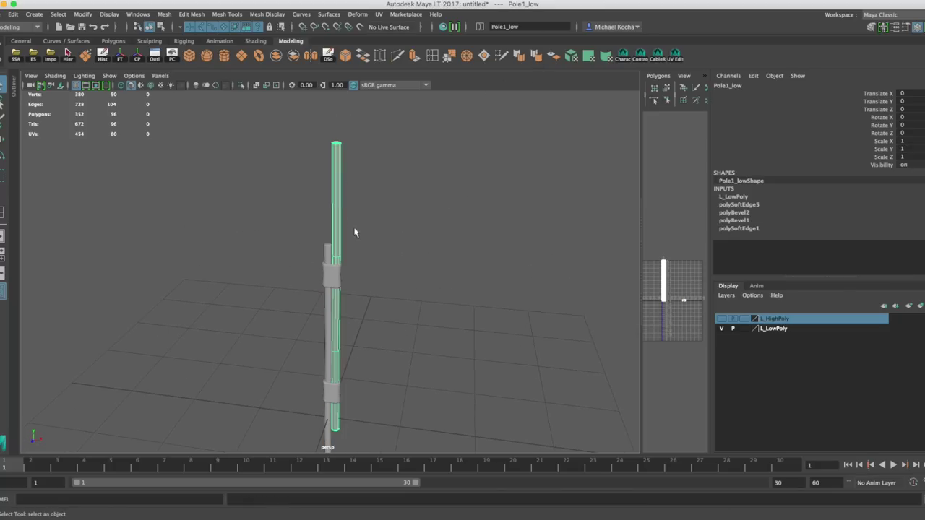
left_click(105, 60)
right_click_drag(492, 232, 408, 206, "alt")
left_click_drag(387, 161, 234, 447)
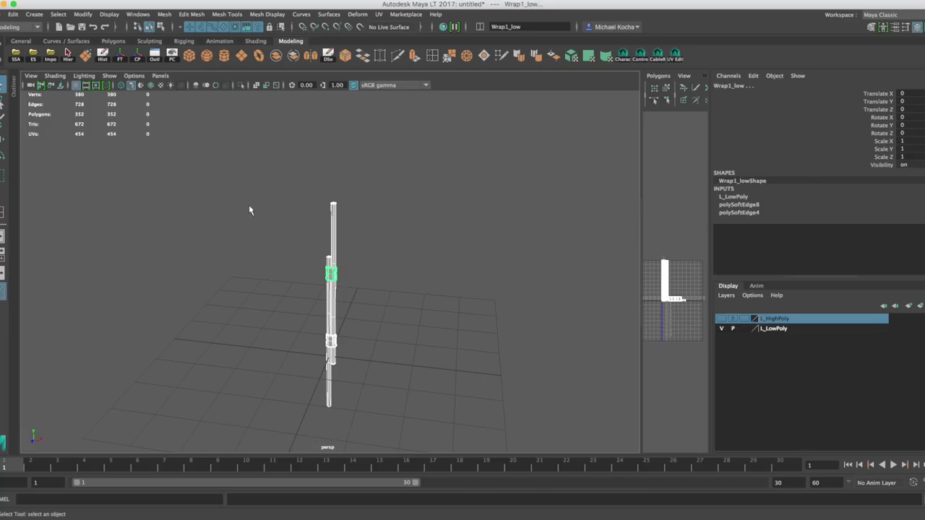
middle_click_drag(238, 177, 242, 152, "alt")
right_click_drag(242, 152, 273, 166, "alt")
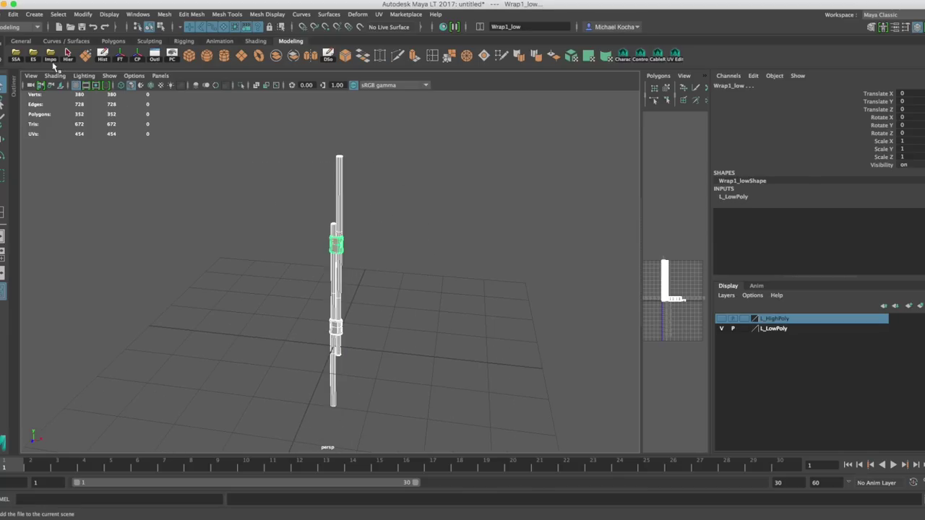
Step: Export the selected low-poly meshes as Bostaff_low.obj in the UV Tutorial folder, replacing the existing file
left_click(37, 59)
left_click(304, 211)
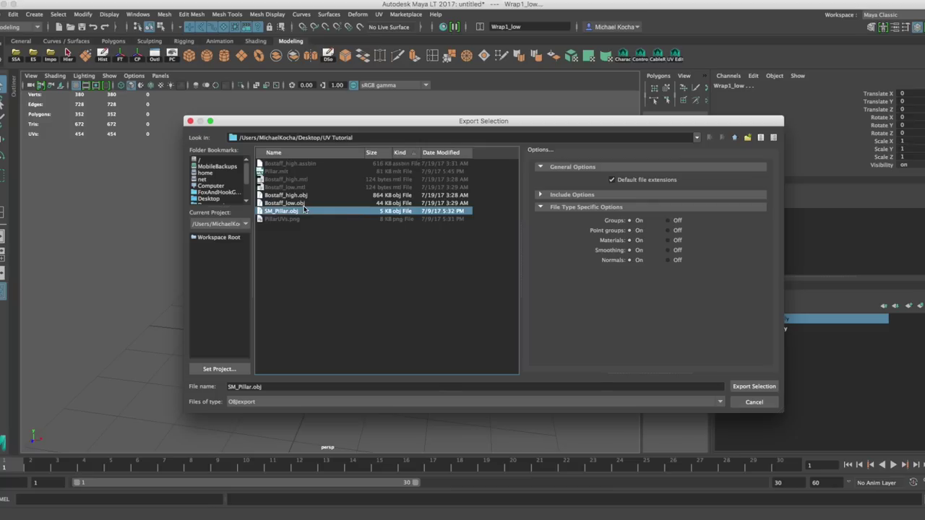
left_click(286, 203)
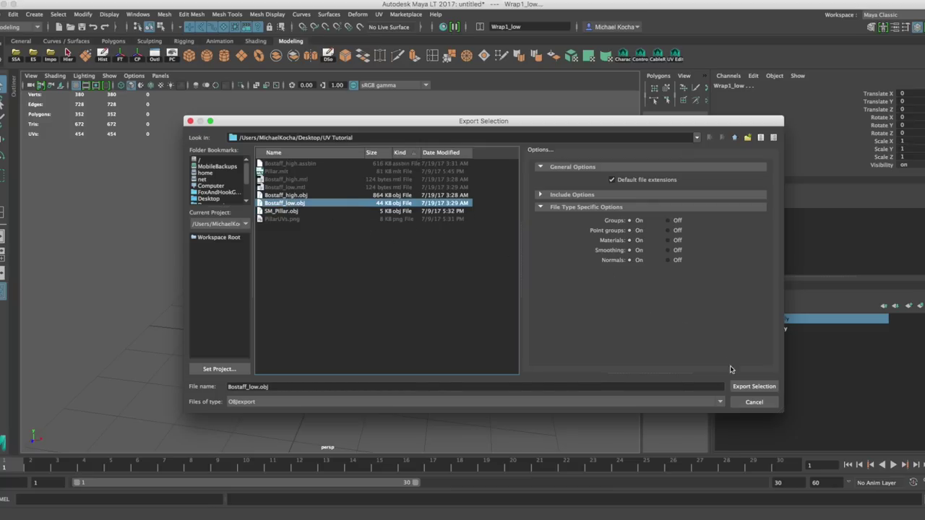
left_click(752, 385)
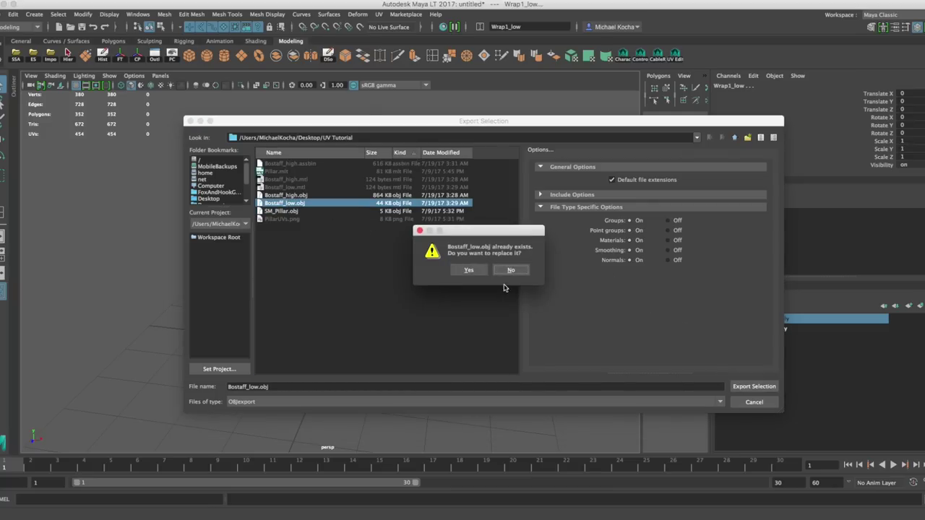
left_click(477, 271)
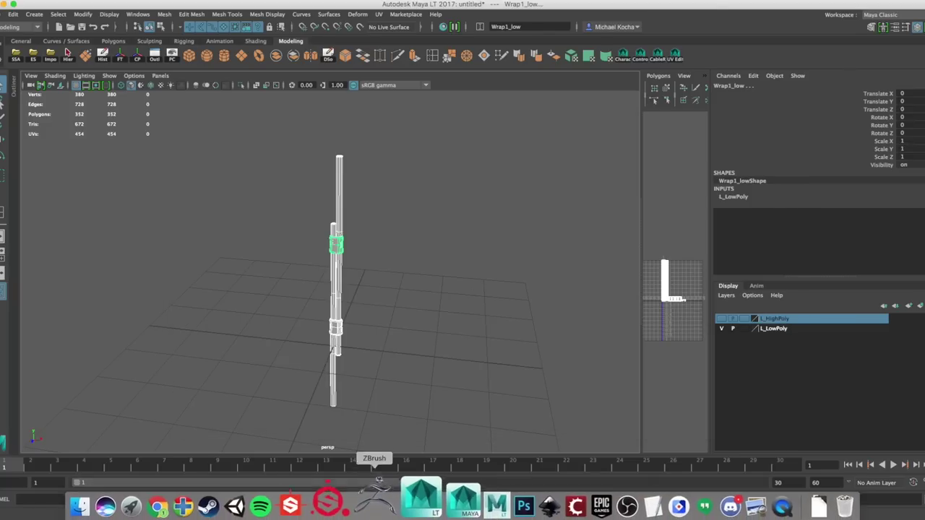
Step: Switch to Substance Painter and reload the re-exported Bostaff_low.obj as the mesh in the project configuration
left_click(346, 503)
mouse_move(440, 205)
left_mouse_down("alt")
mouse_move(409, 207)
mouse_move(441, 258)
mouse_move(445, 296)
mouse_move(426, 279)
left_mouse_up("alt")
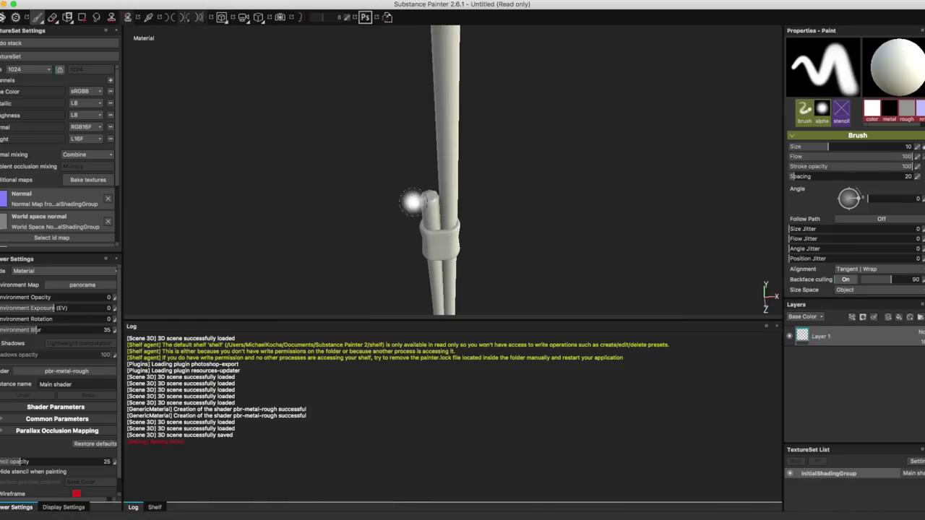
scroll(389, 172, "up", 5)
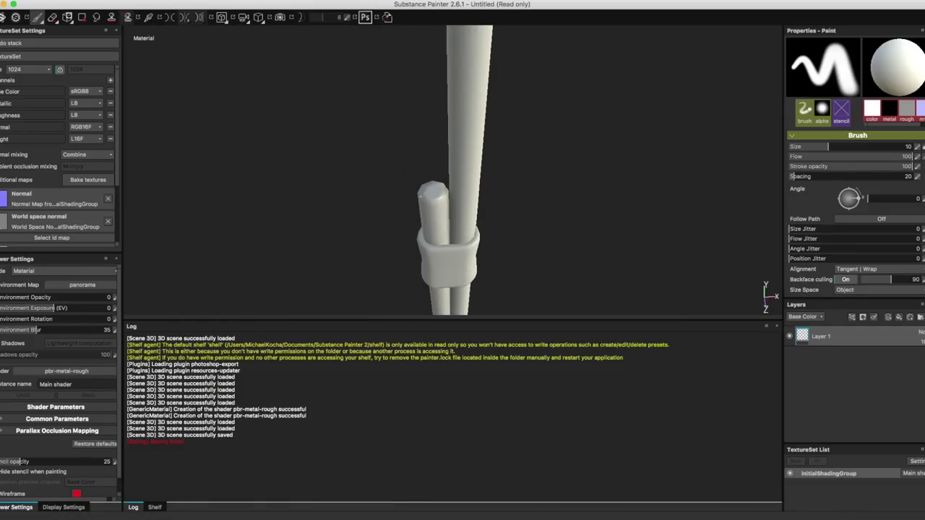
left_click(163, 24)
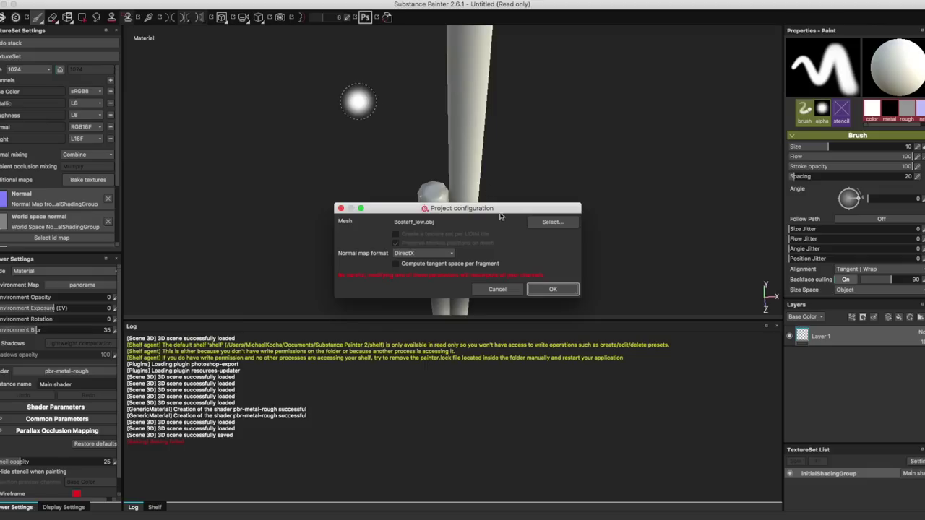
left_click(549, 223)
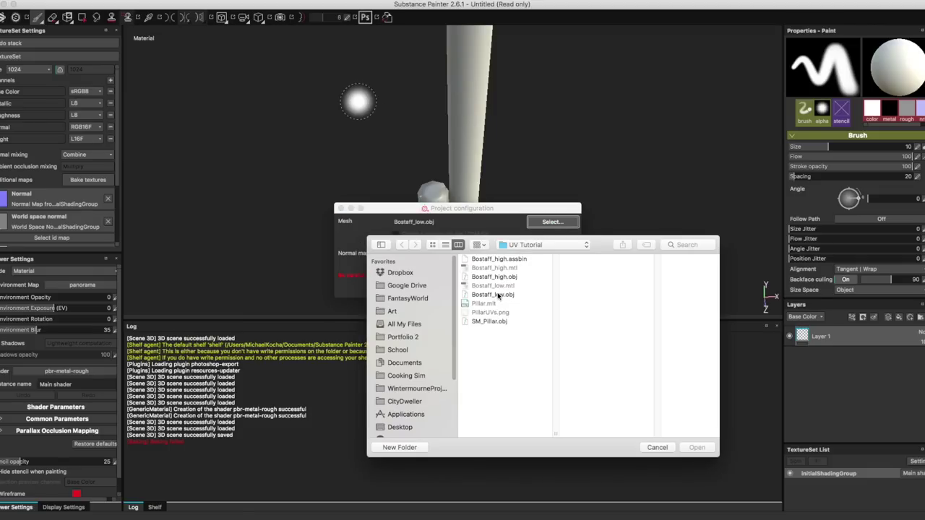
left_click(497, 294)
left_click(696, 448)
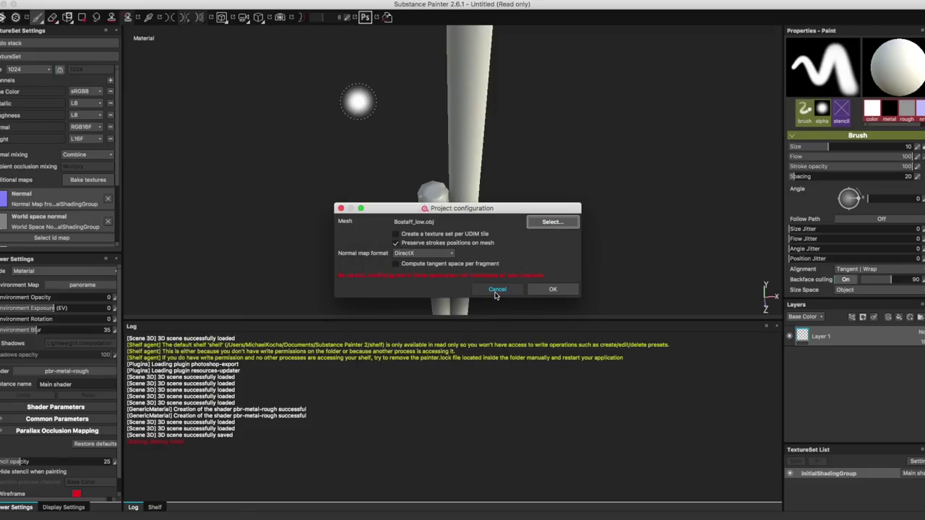
left_click(551, 289)
Step: Check the reloaded mesh's top end cap, open the texture baking settings and set antialiasing to Subsampling 2x2
left_click_drag(448, 174, 466, 185, "alt")
scroll(467, 185, "up", 6)
middle_click_drag(479, 217, 455, 311, "alt")
middle_click_drag(490, 111, 483, 207, "alt")
middle_click_drag(565, 163, 572, 132, "alt")
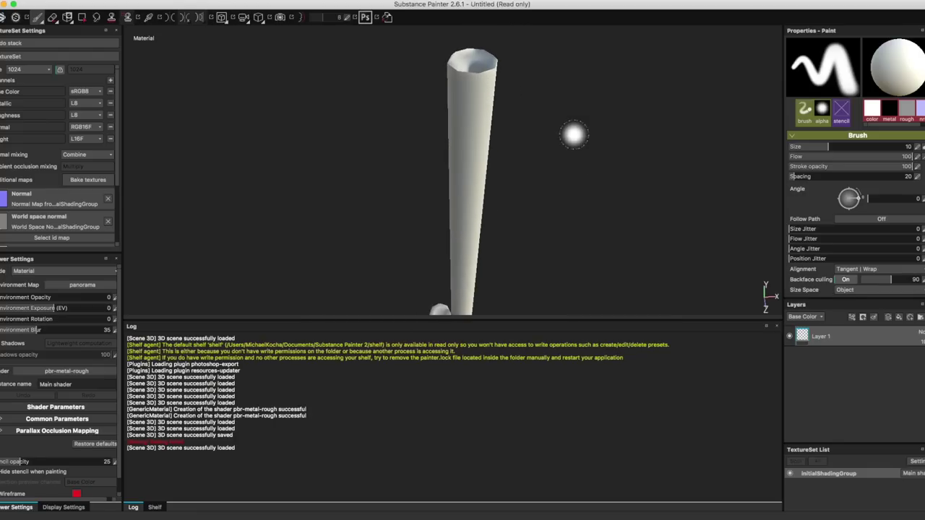
left_click(87, 180)
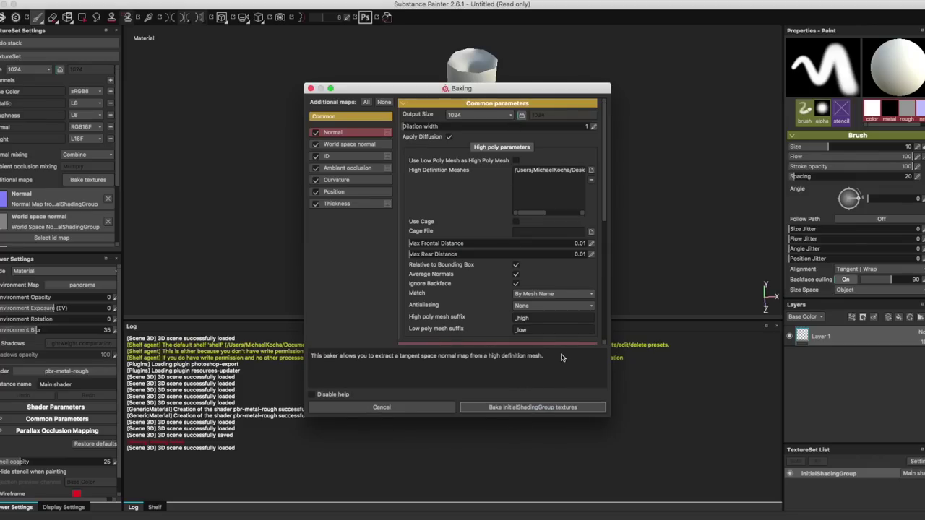
left_click(545, 306)
left_click(542, 322)
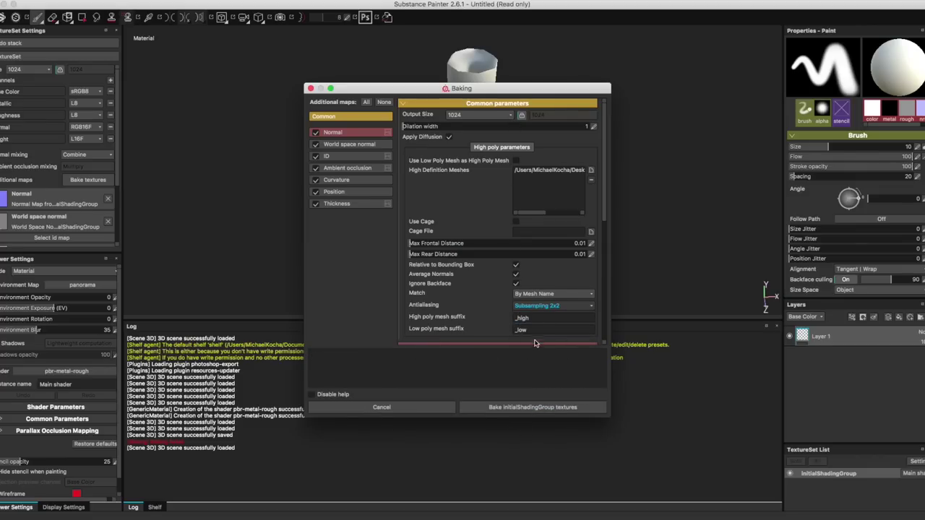
Step: Bake the initialShadingGroup textures and check the baked end caps at the tops of the long and short poles
left_click(527, 409)
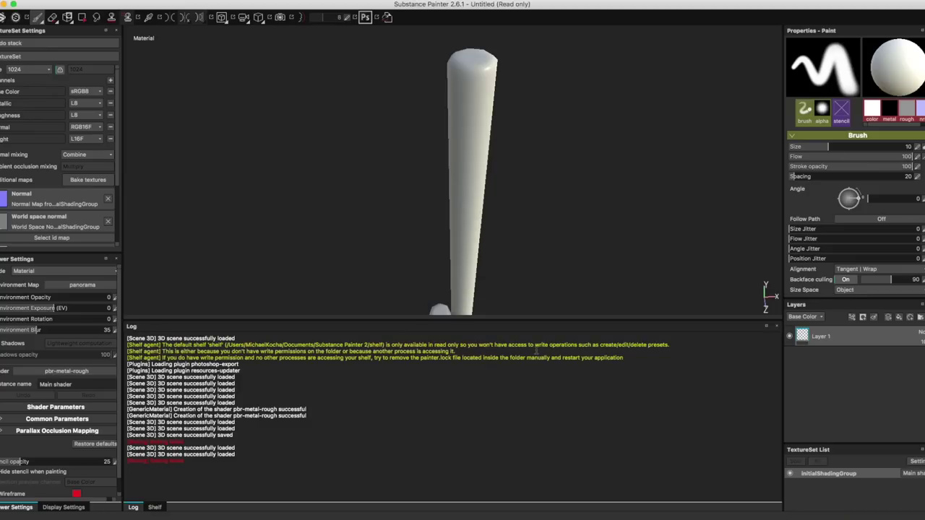
mouse_move(511, 213)
left_mouse_down("alt")
mouse_move(489, 144)
mouse_move(421, 161)
mouse_move(407, 146)
mouse_move(374, 152)
mouse_move(513, 161)
mouse_move(516, 153)
left_mouse_up("alt")
scroll(516, 198, "down", 5)
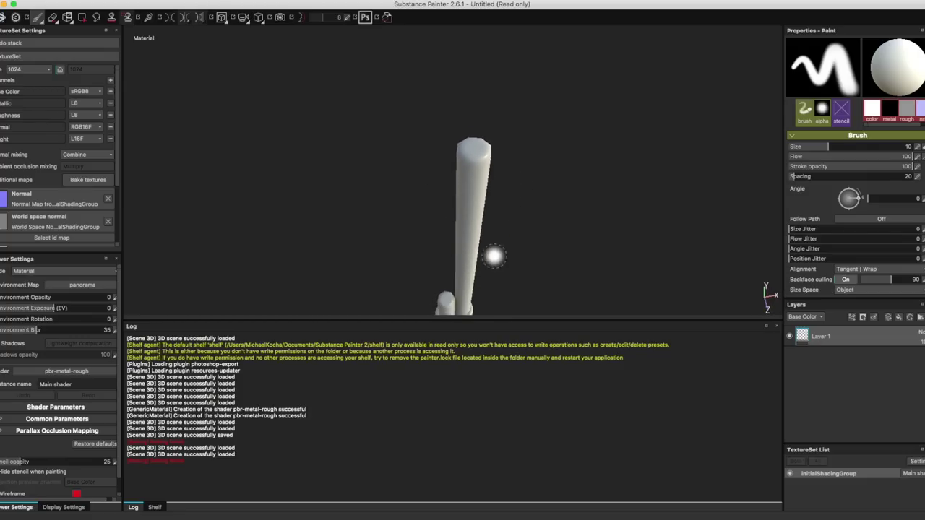
middle_click_drag(494, 253, 506, 108, "alt")
scroll(473, 198, "up", 2)
scroll(469, 195, "up", 5)
mouse_move(470, 223)
left_mouse_down("alt")
mouse_move(479, 192)
mouse_move(574, 190)
mouse_move(558, 194)
left_mouse_up("alt")
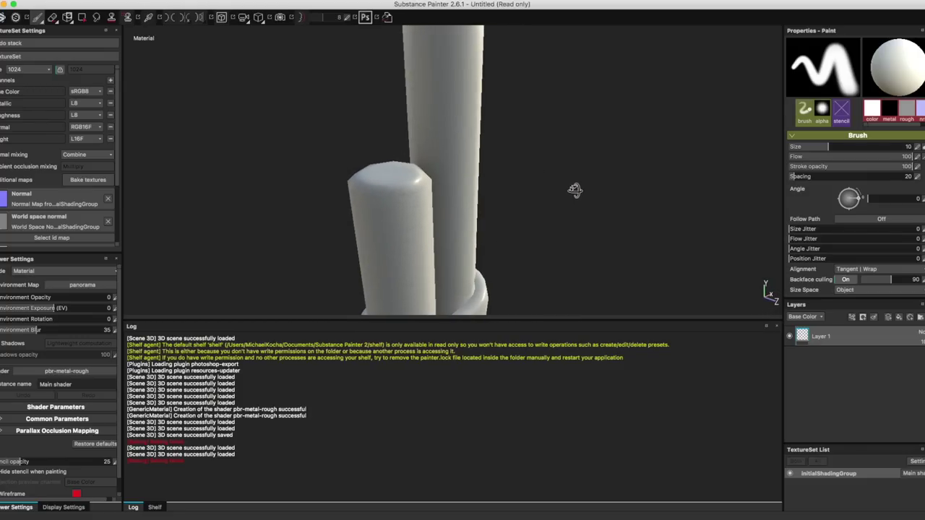
left_click_drag(455, 207, 453, 229, "alt")
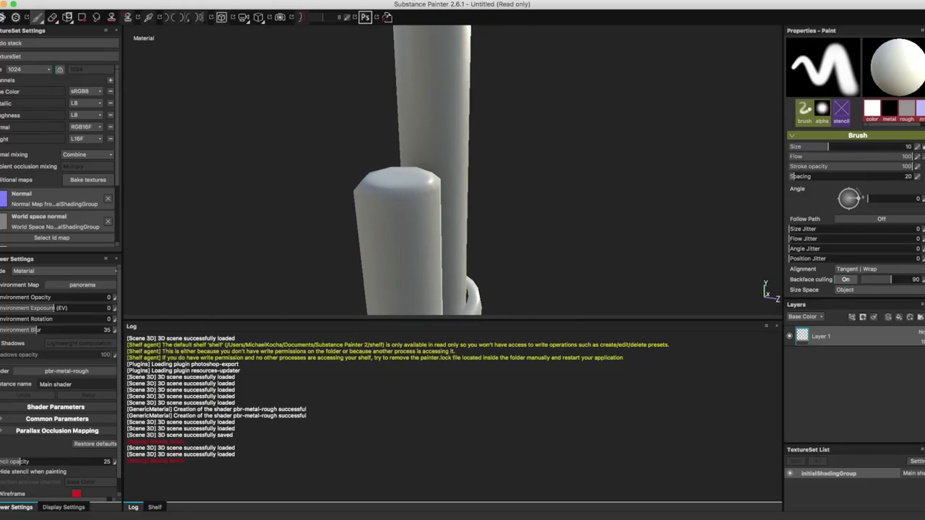
mouse_move(424, 195)
left_mouse_down("alt")
mouse_move(421, 247)
mouse_move(316, 244)
mouse_move(287, 231)
left_mouse_up("alt")
scroll(433, 238, "down", 5)
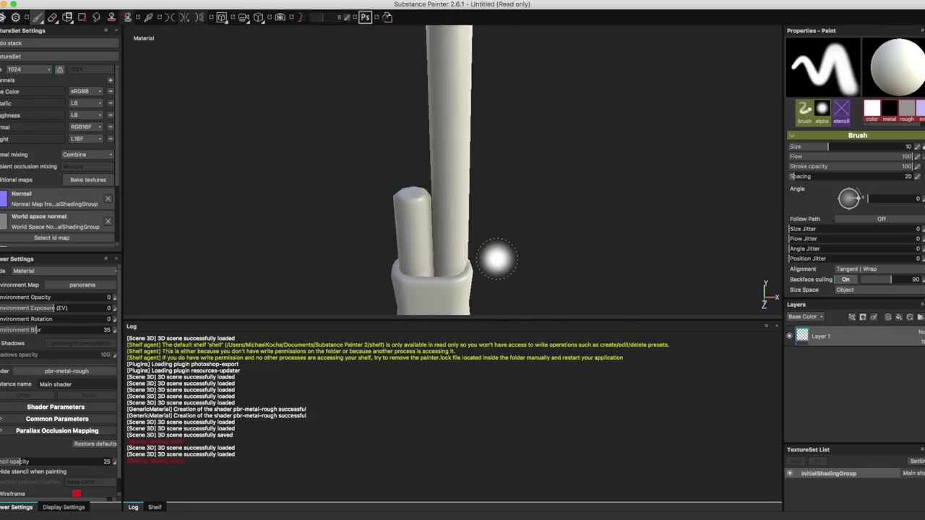
Step: Examine the baked shading over the whole staff, including the upper and lower wraps and the poles between them
scroll(497, 246, "down", 4)
middle_click_drag(493, 281, 477, 87, "alt")
scroll(468, 174, "down", 3)
left_click_drag(469, 174, 463, 147, "alt")
middle_click_drag(464, 114, 464, 168, "alt")
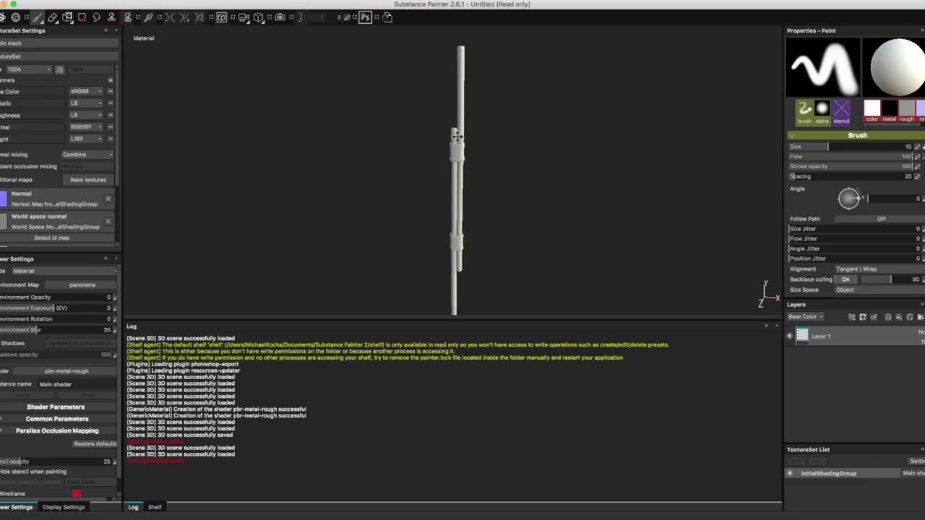
left_click_drag(466, 148, 336, 175, "alt")
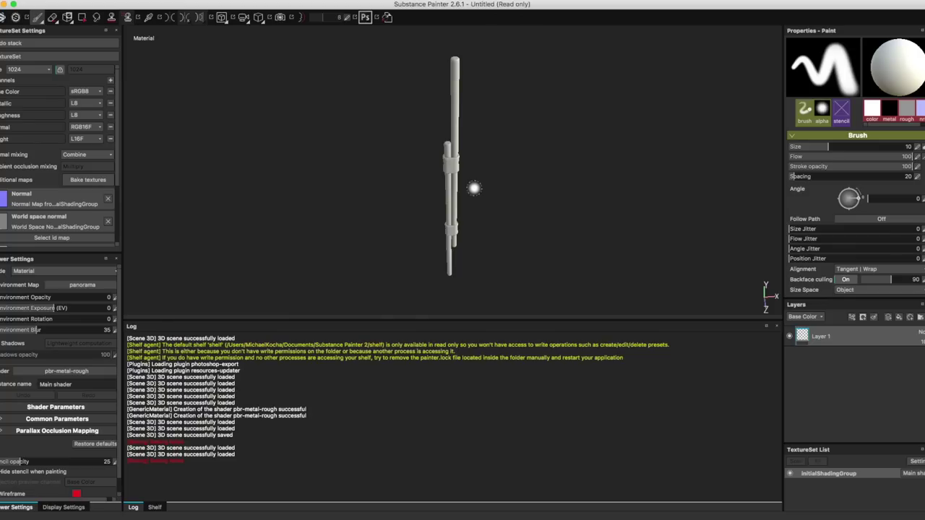
scroll(465, 177, "up", 6)
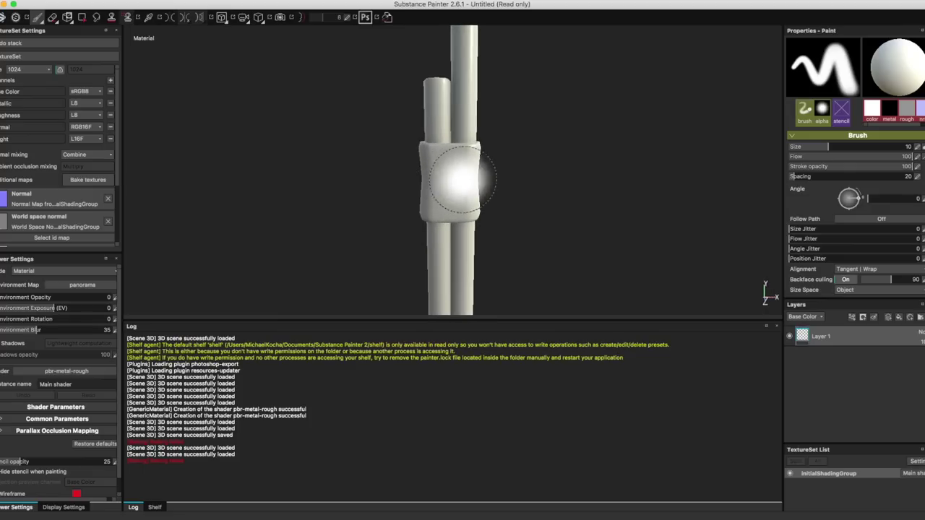
scroll(462, 180, "down", 6)
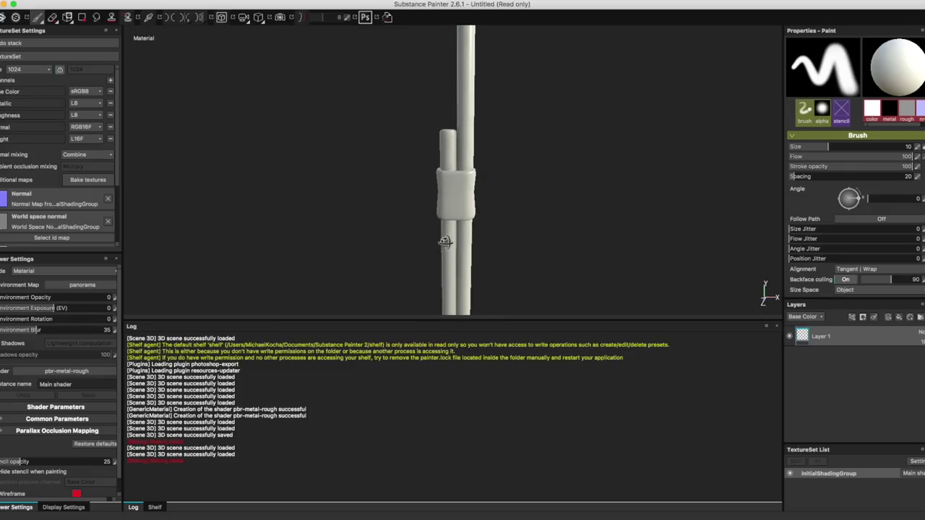
scroll(473, 196, "down", 6)
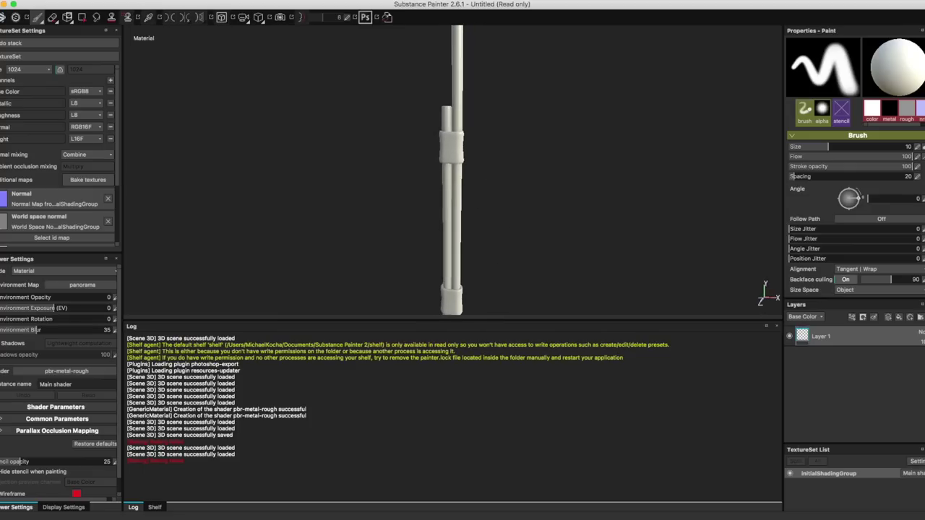
left_click_drag(438, 171, 448, 197, "alt")
left_click_drag(511, 181, 461, 189, "alt")
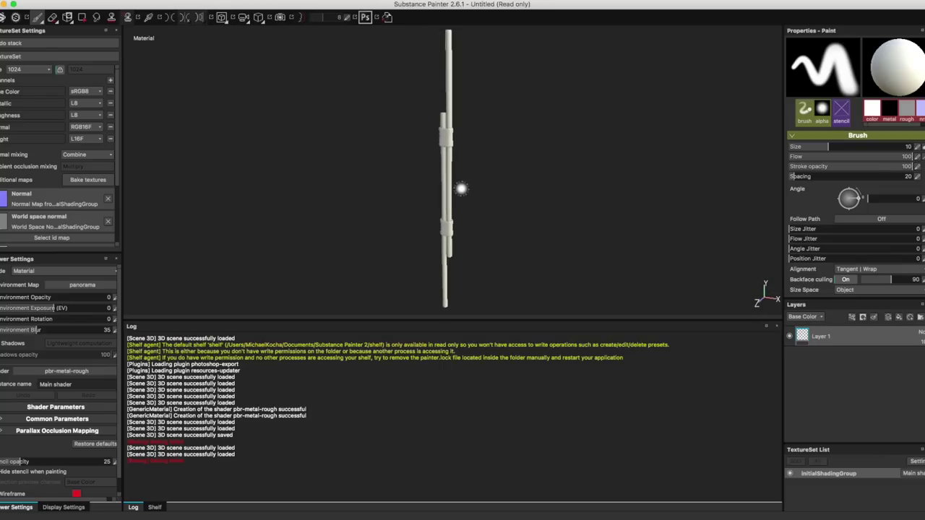